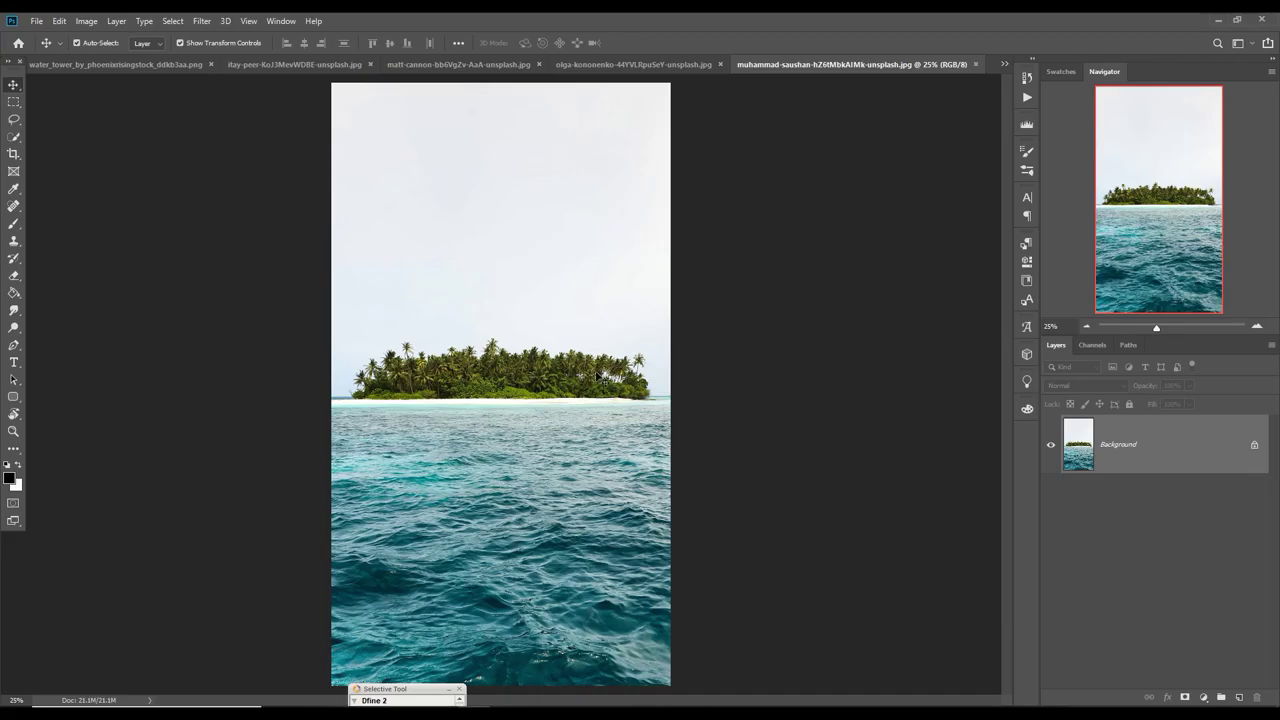
Create a new blank document from the recent 3840×2160 preset.
click(36, 21)
click(55, 38)
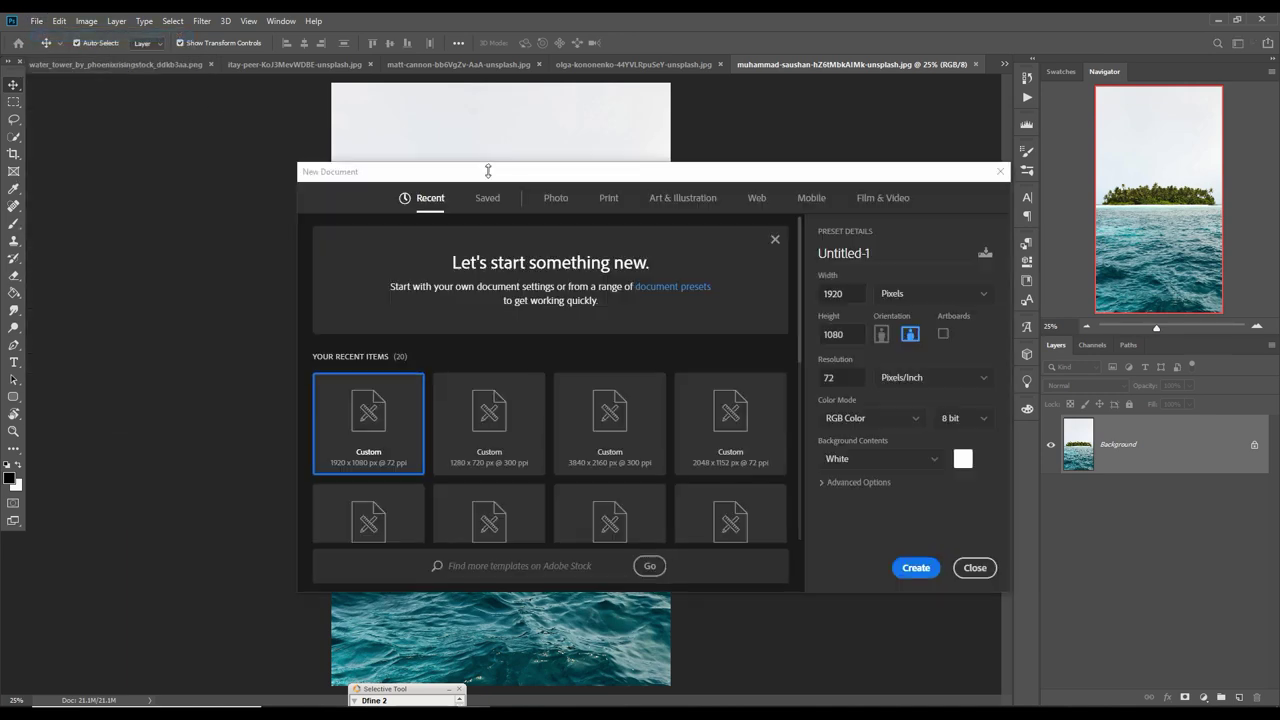
click(612, 420)
click(916, 567)
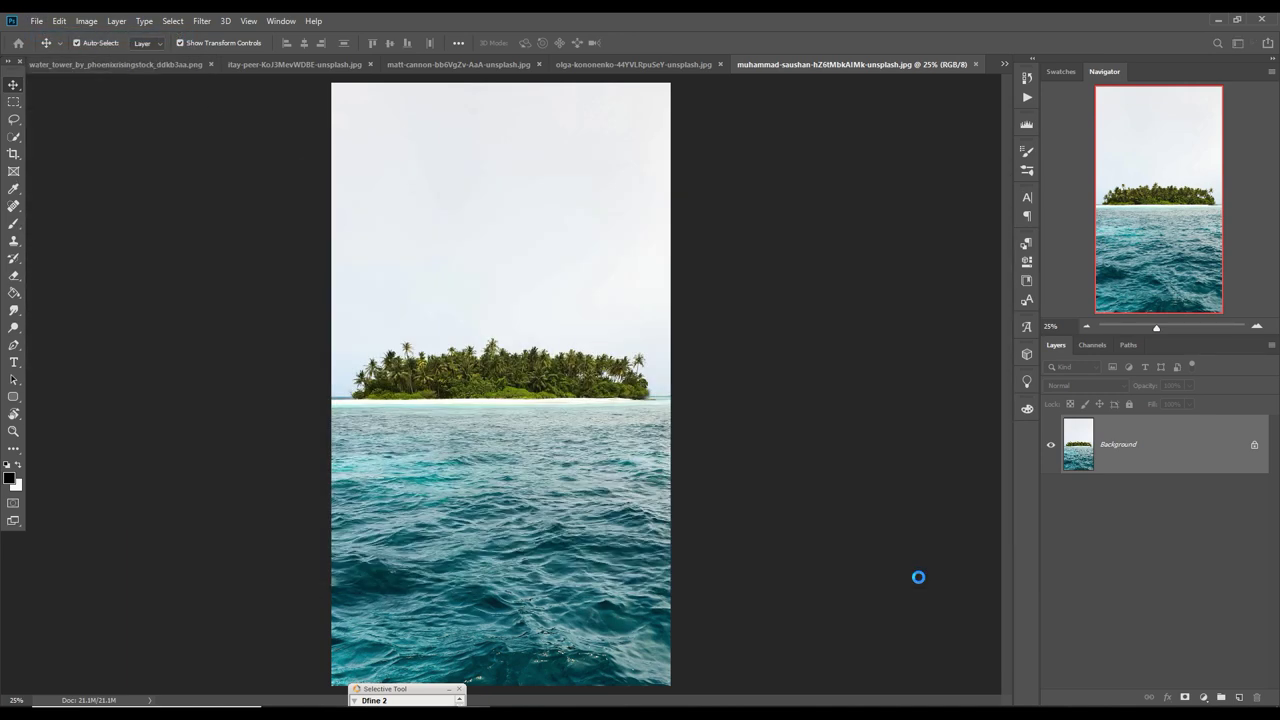
click(1004, 64)
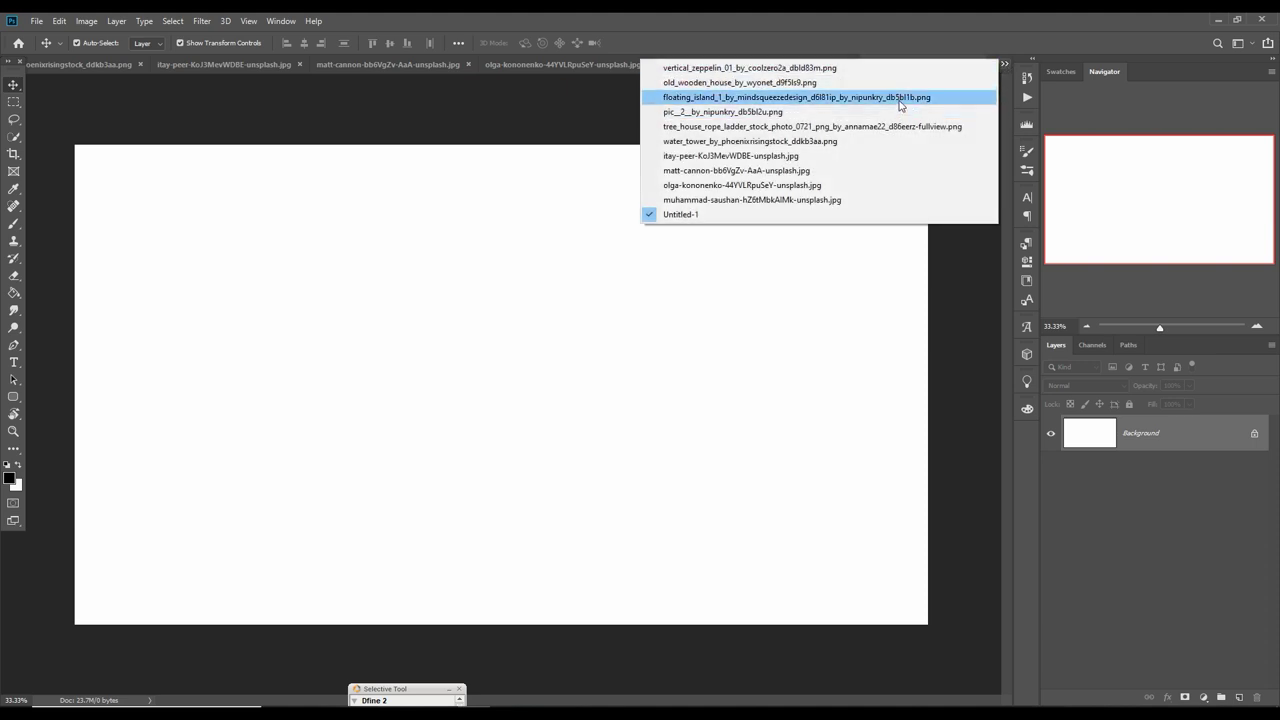
Drag the floating island image into Untitled-1, enlarge it and nudge it slightly left.
click(903, 98)
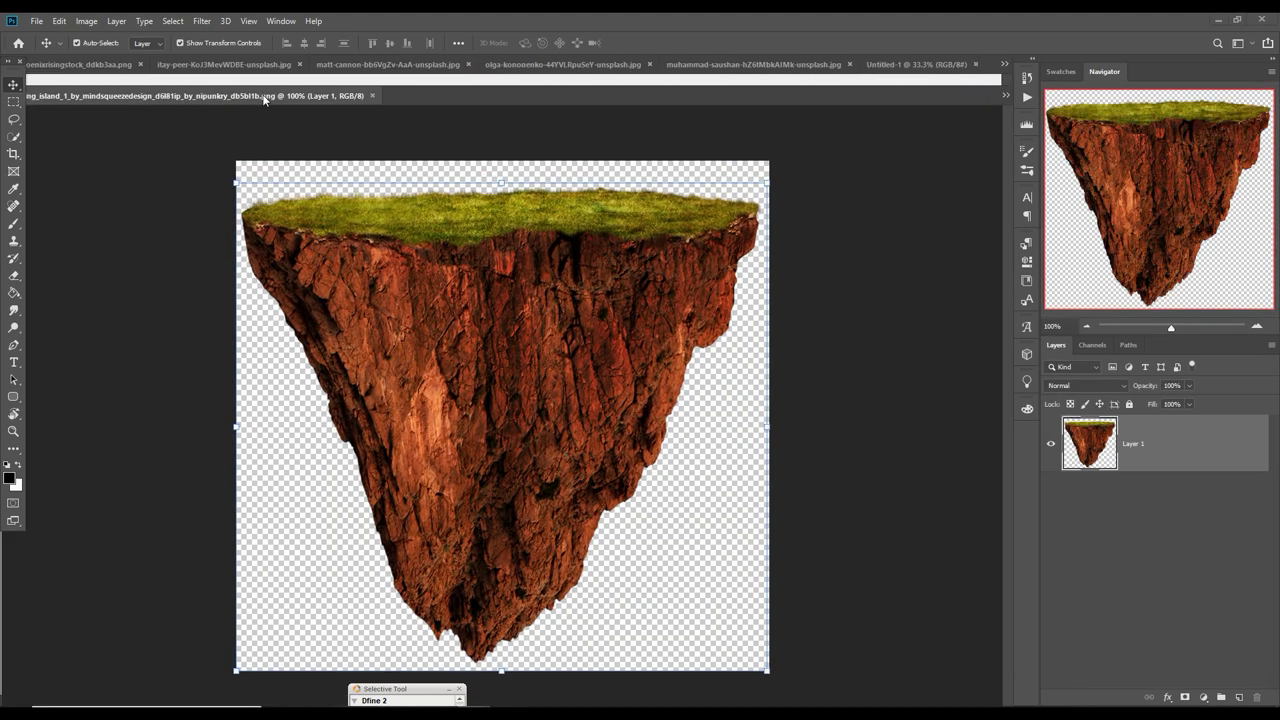
drag(277, 66, 795, 137)
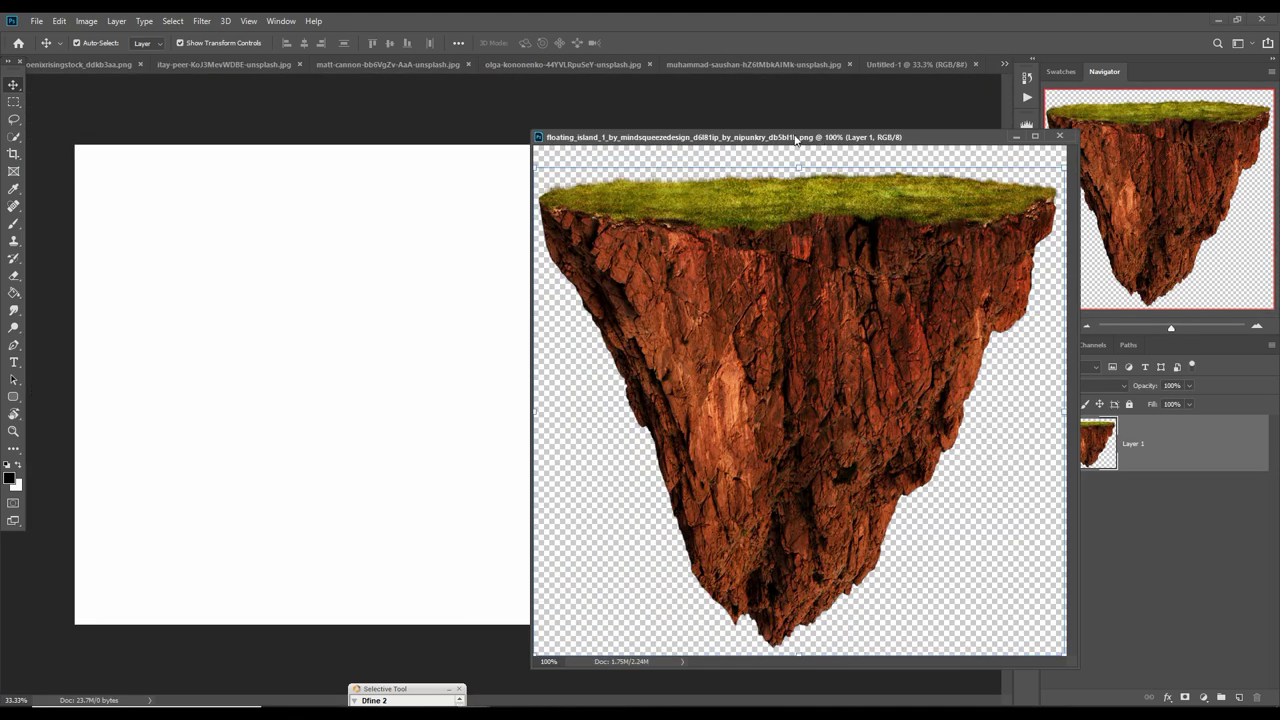
drag(792, 228, 434, 240)
click(1016, 136)
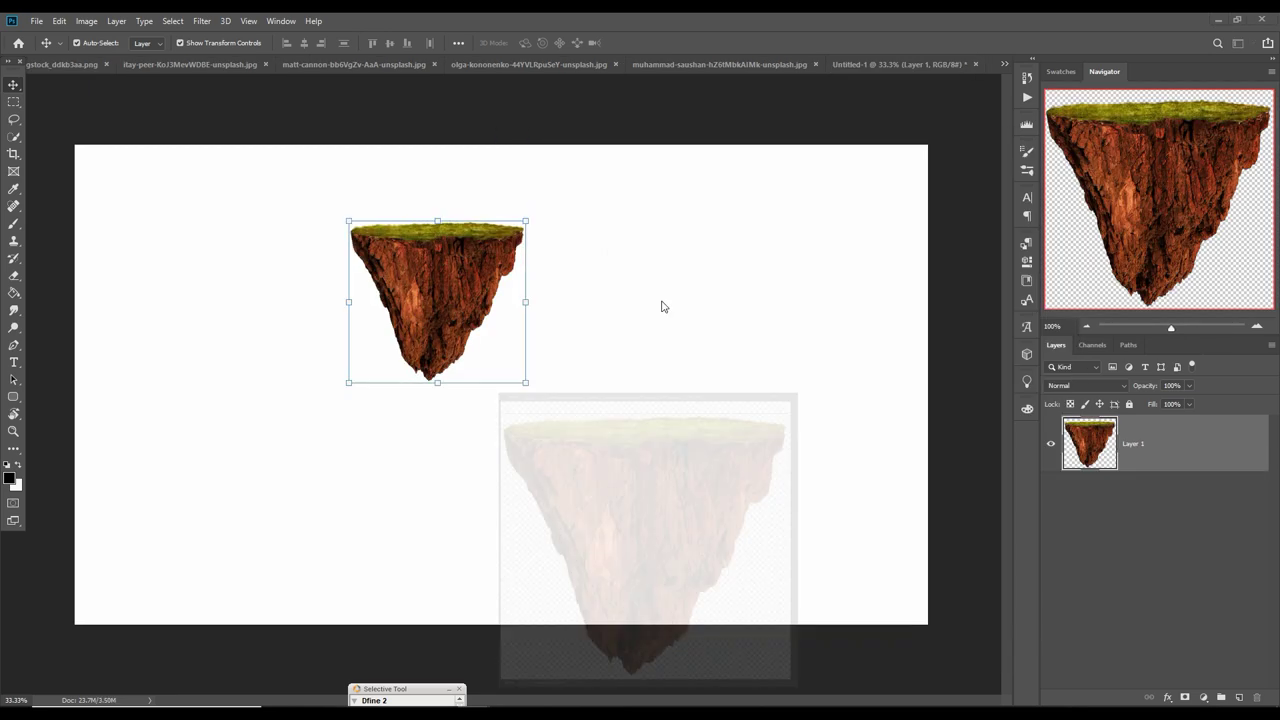
drag(573, 424, 612, 508)
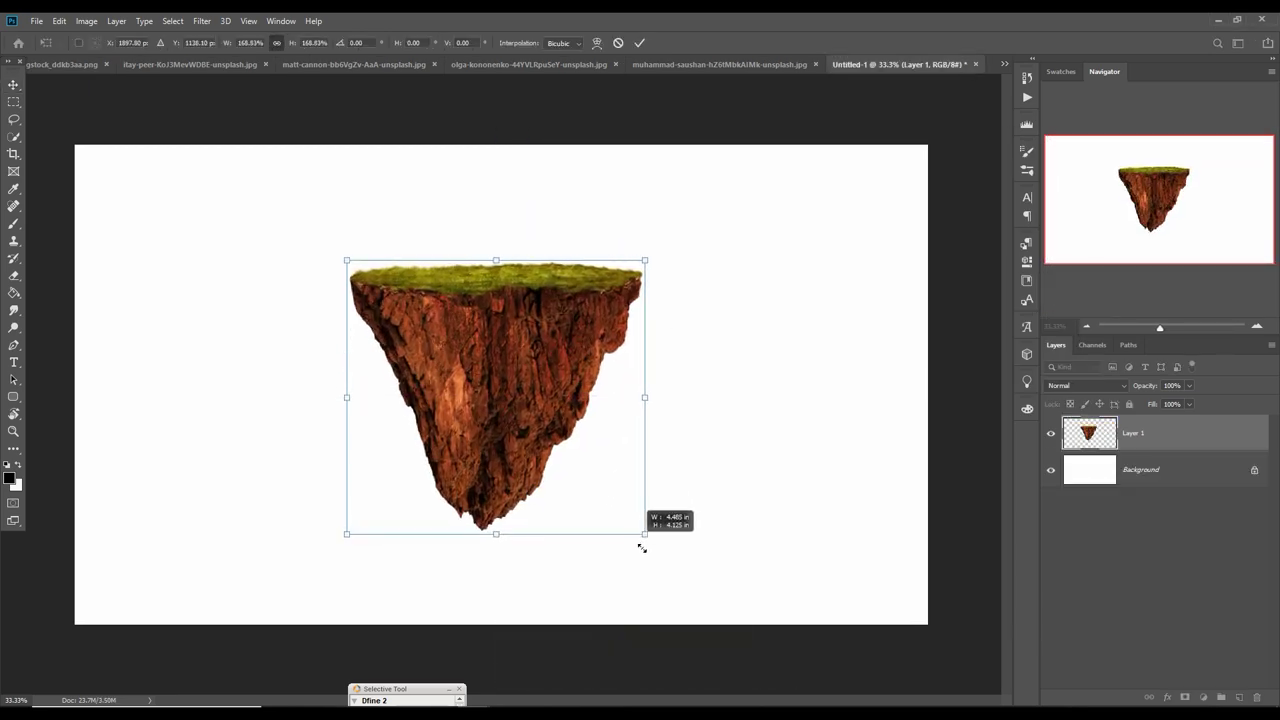
drag(523, 388, 500, 391)
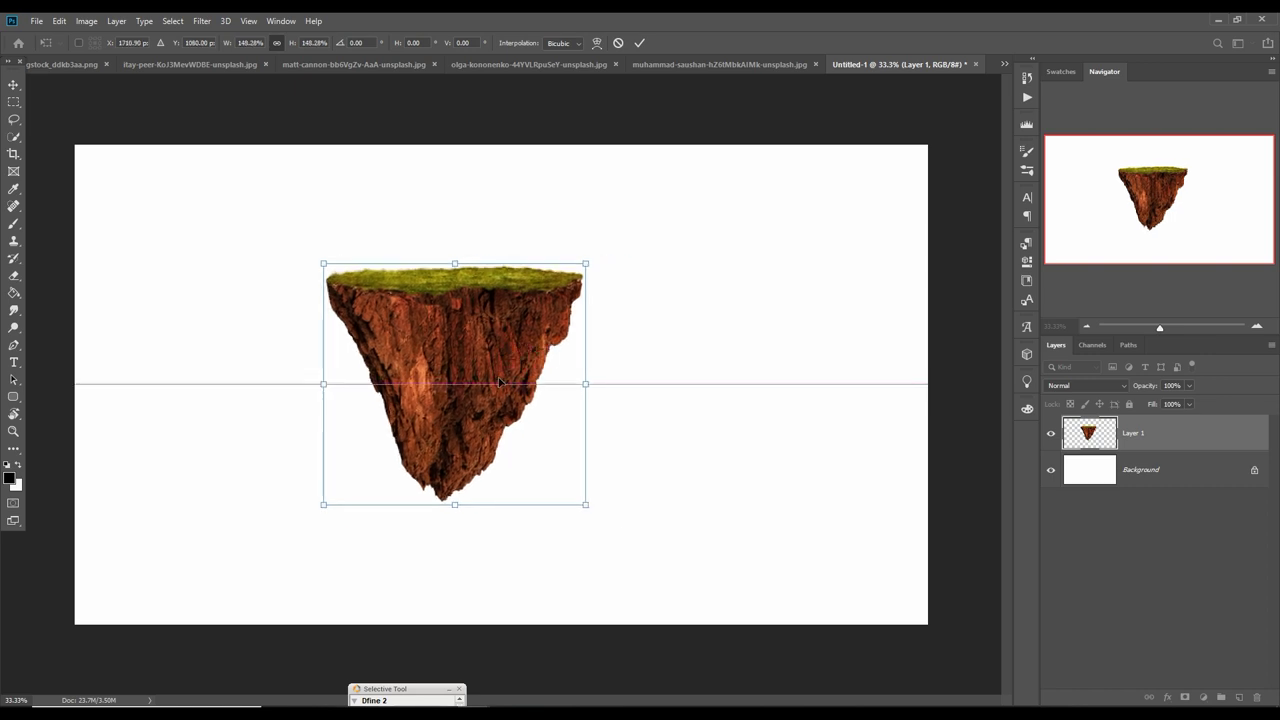
click(639, 43)
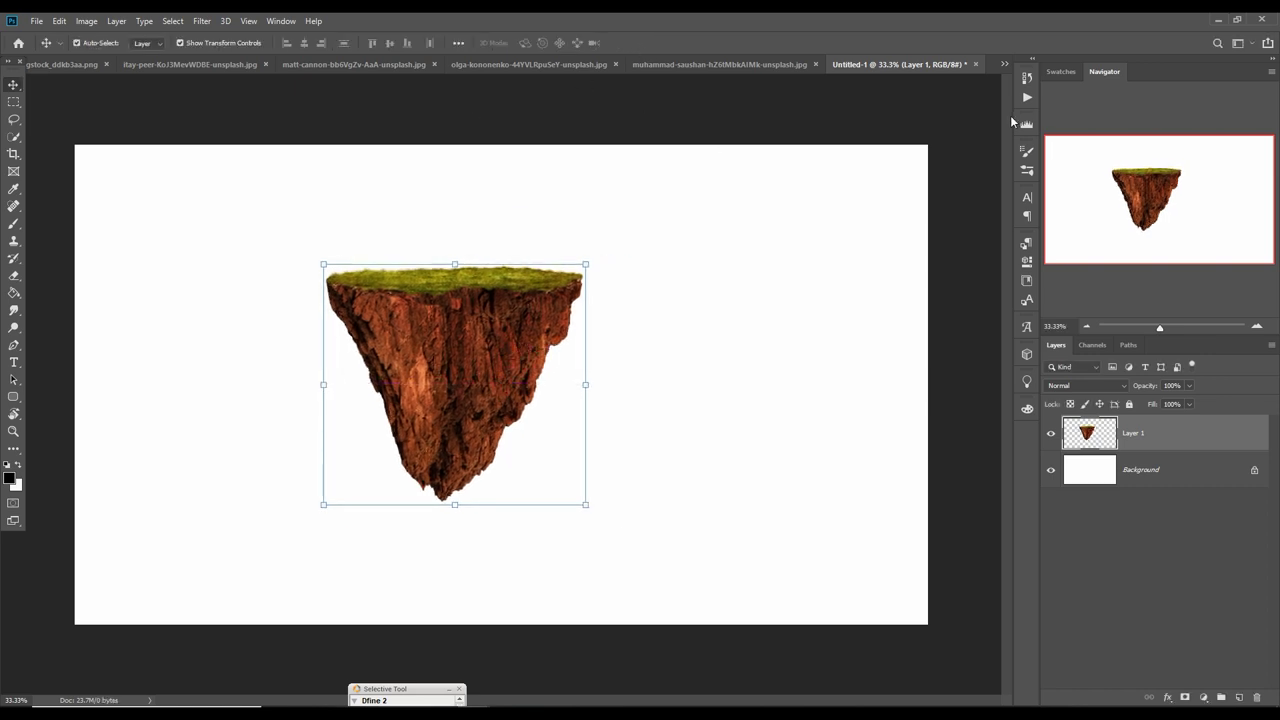
click(1004, 64)
Bring the old wooden house in as Layer 2, scaled to about 68% on the island's grassy top.
click(930, 82)
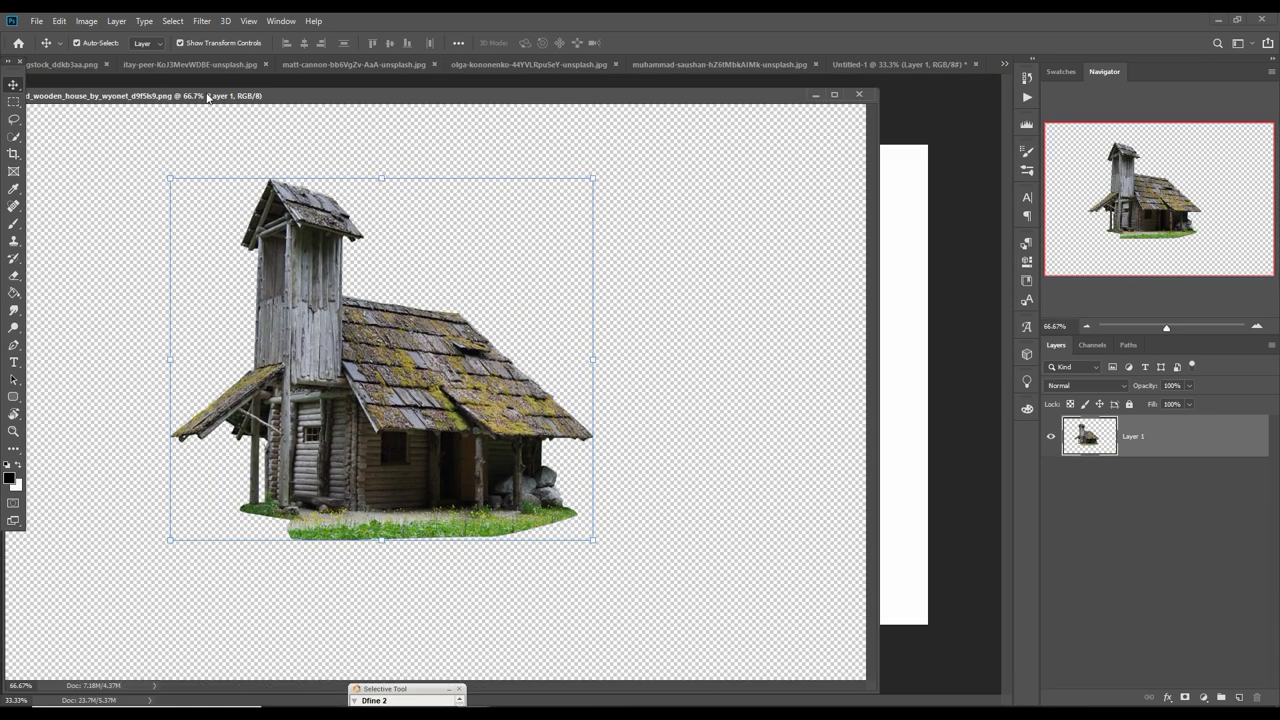
drag(208, 64, 690, 107)
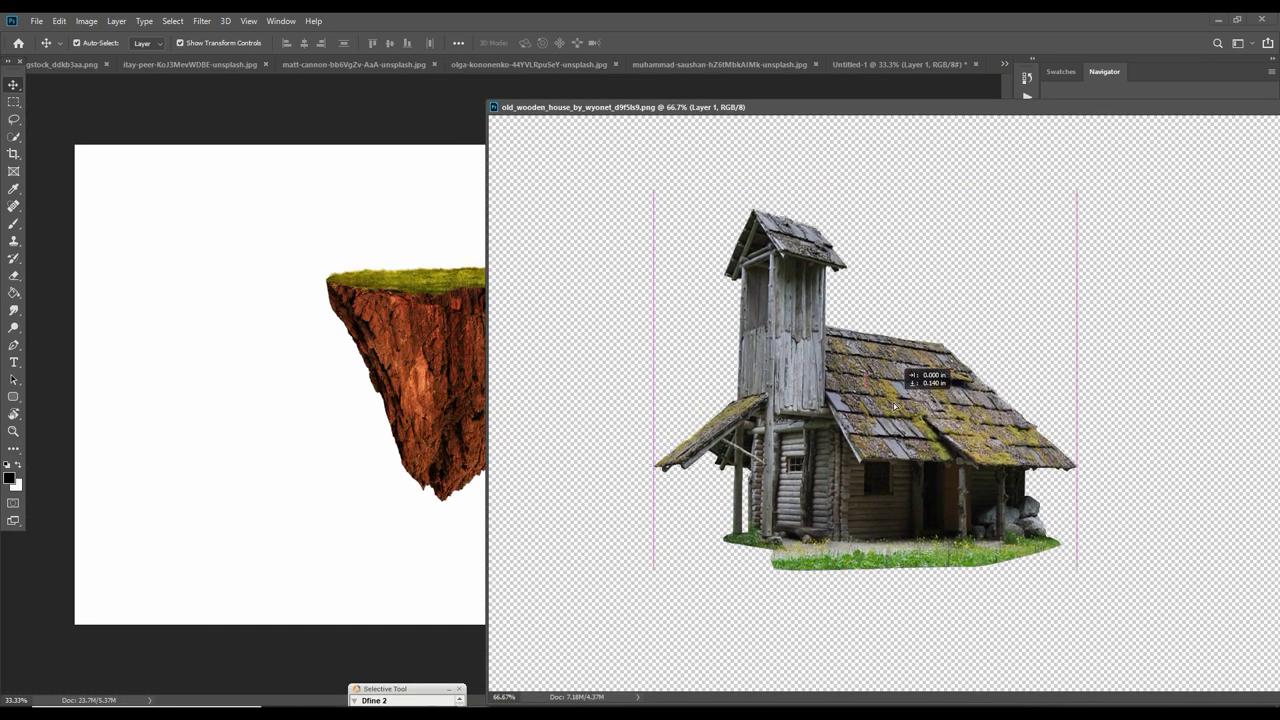
drag(857, 371, 463, 251)
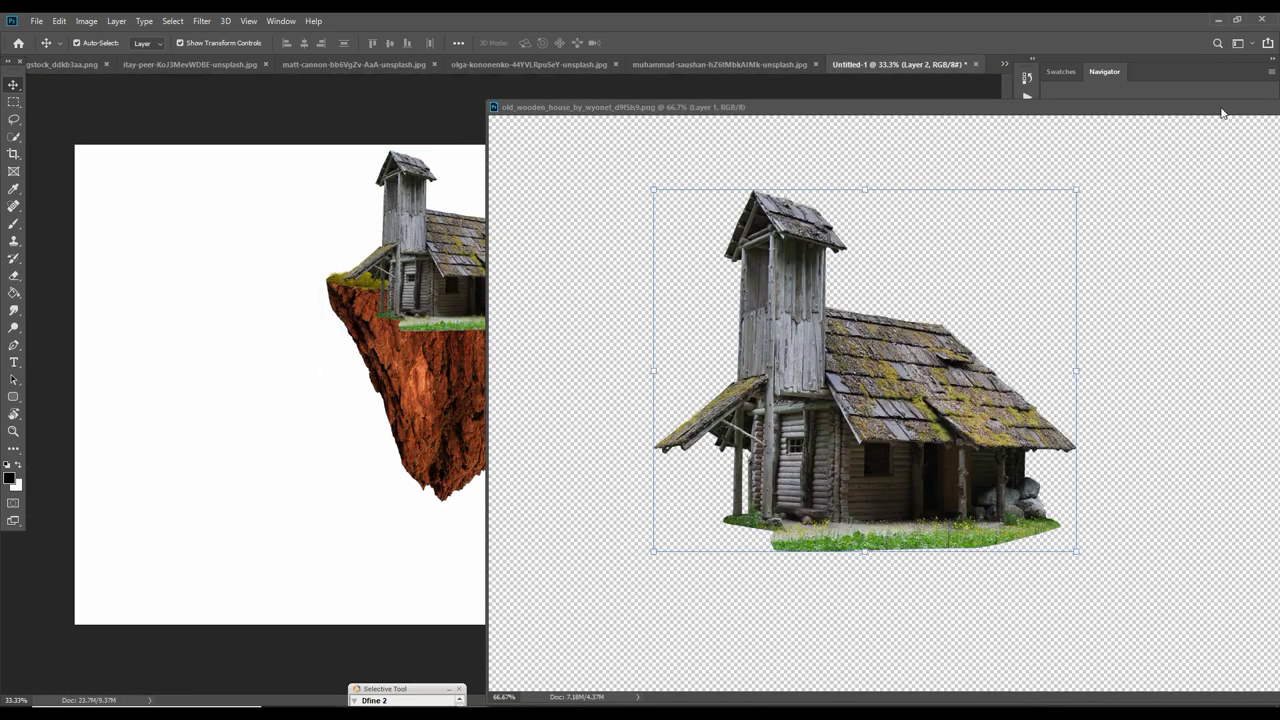
click(875, 199)
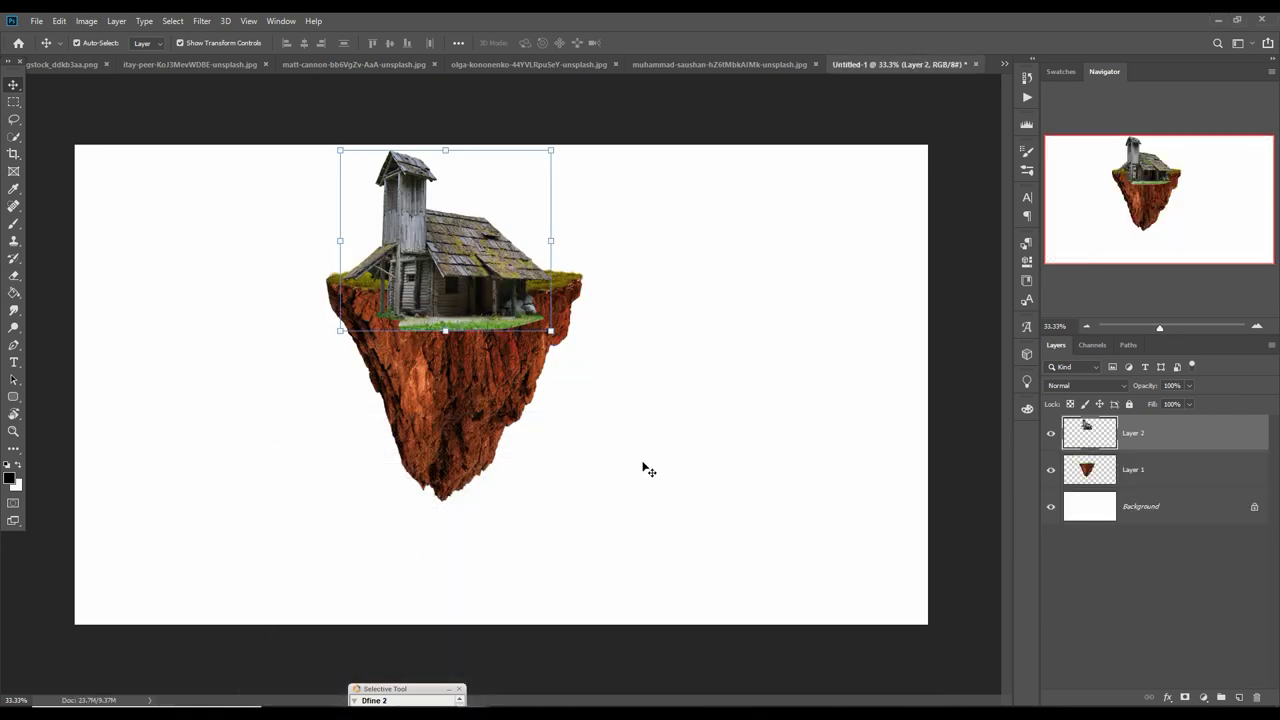
drag(558, 154, 491, 211)
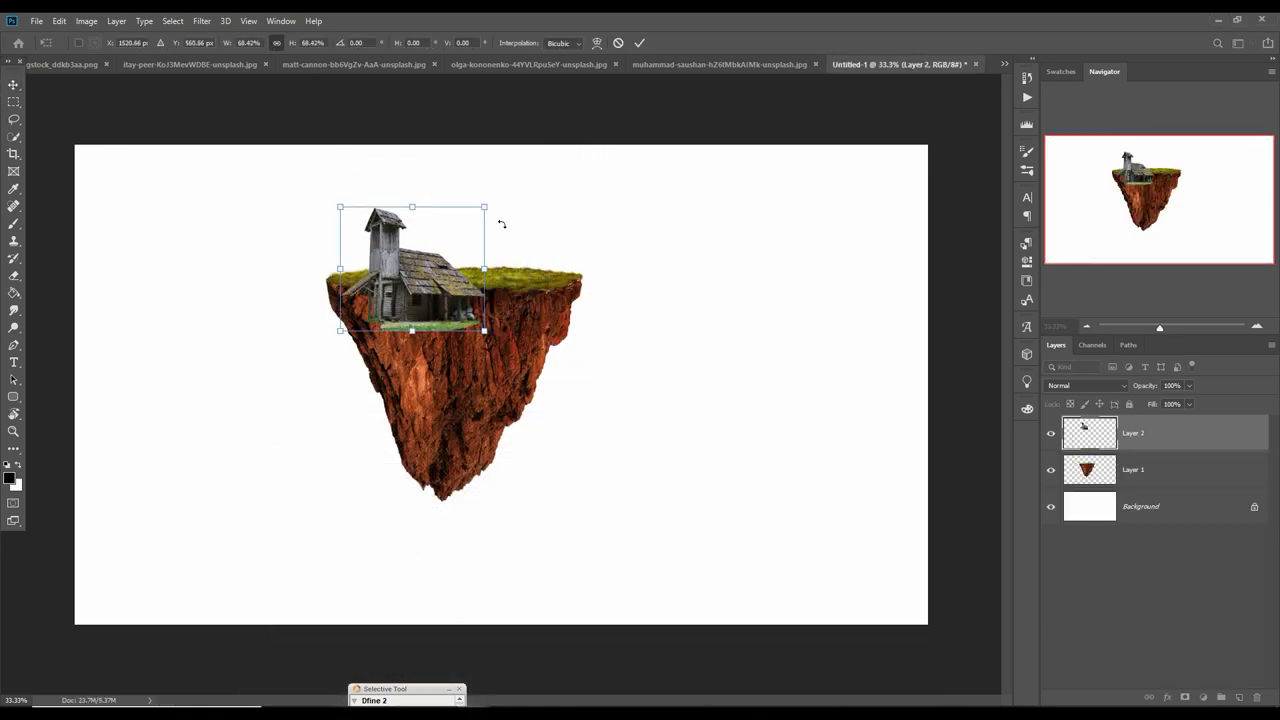
drag(418, 276, 494, 235)
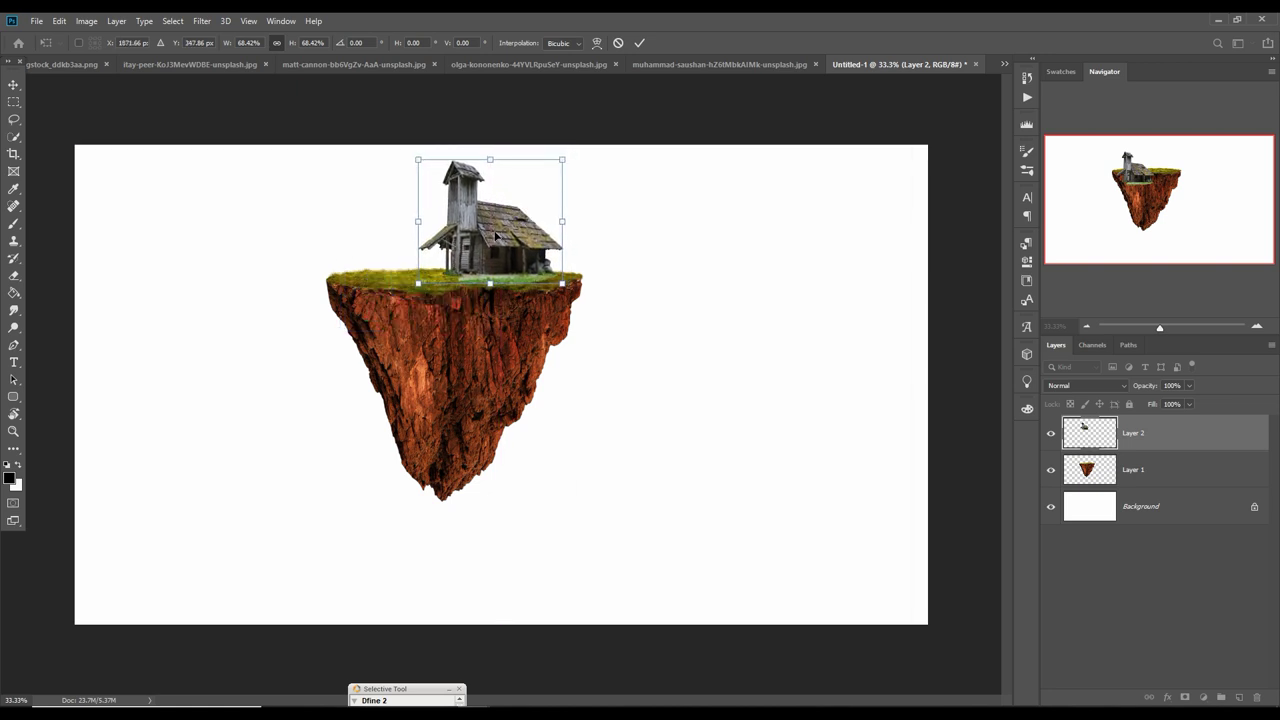
click(641, 44)
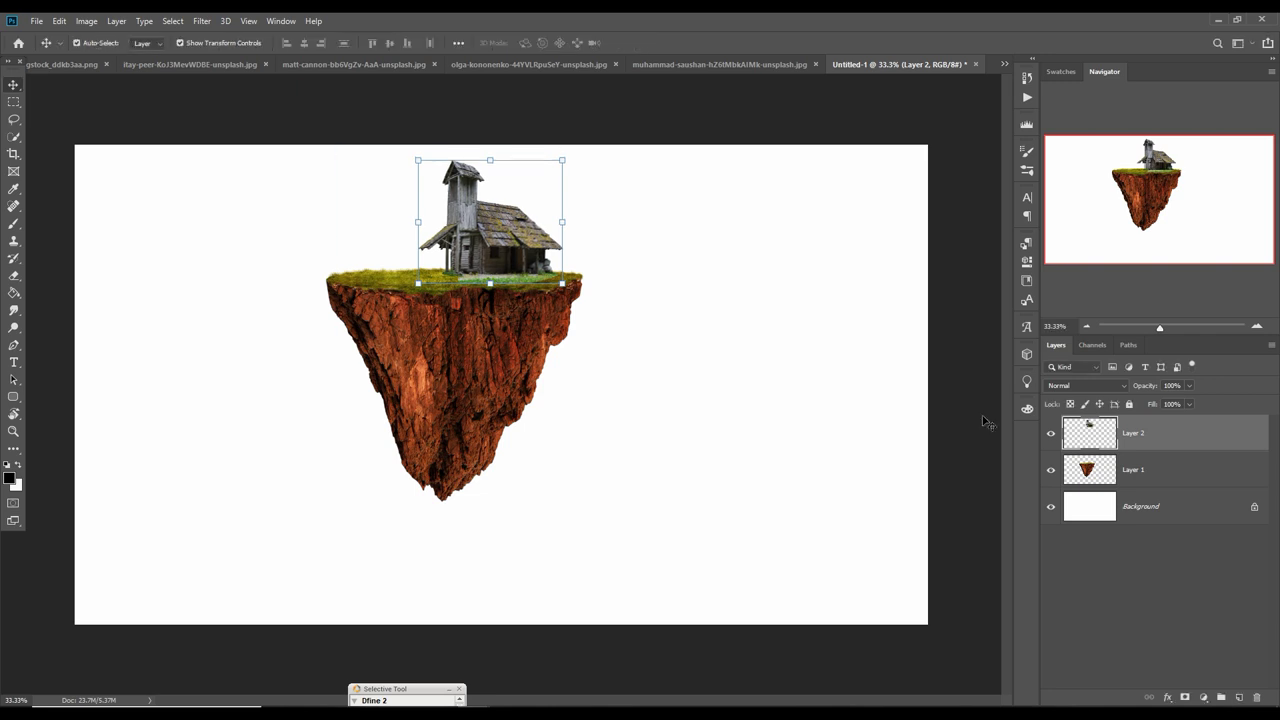
Mask Layer 2 and paint black at 39% brush opacity to fade the house's grass edge.
click(1186, 699)
key(b)
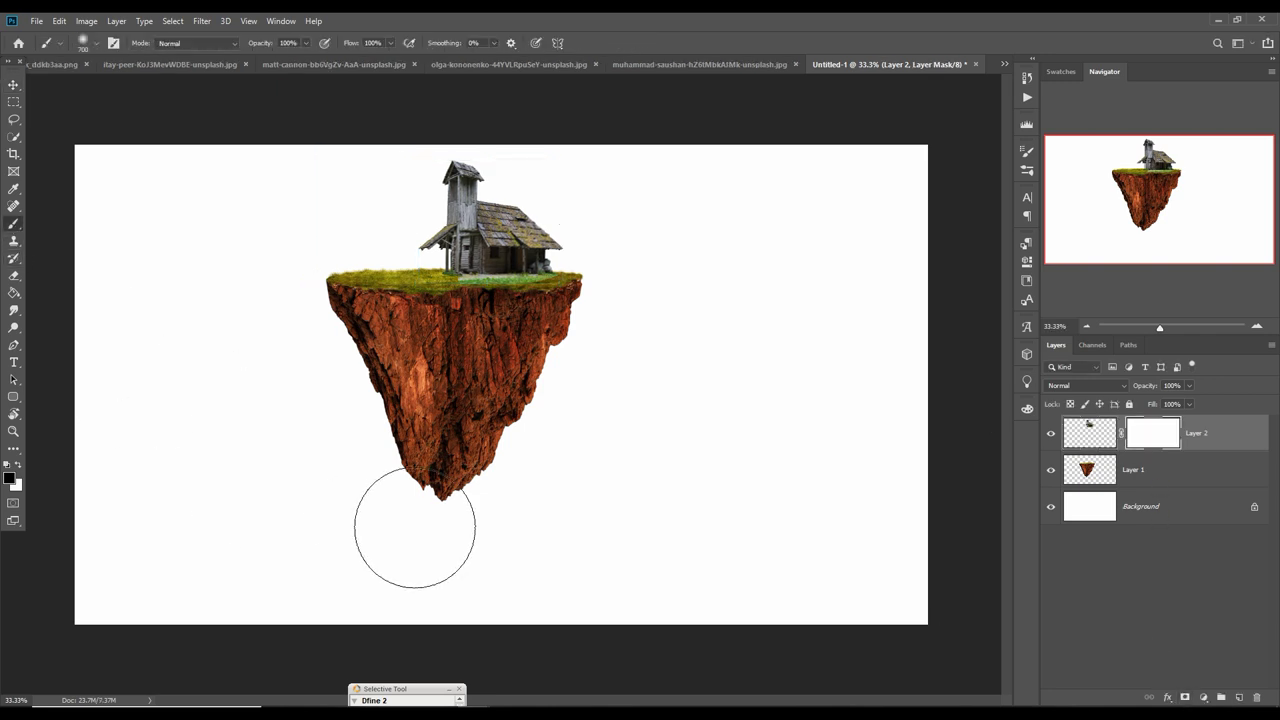
scroll(455, 385, up, 2)
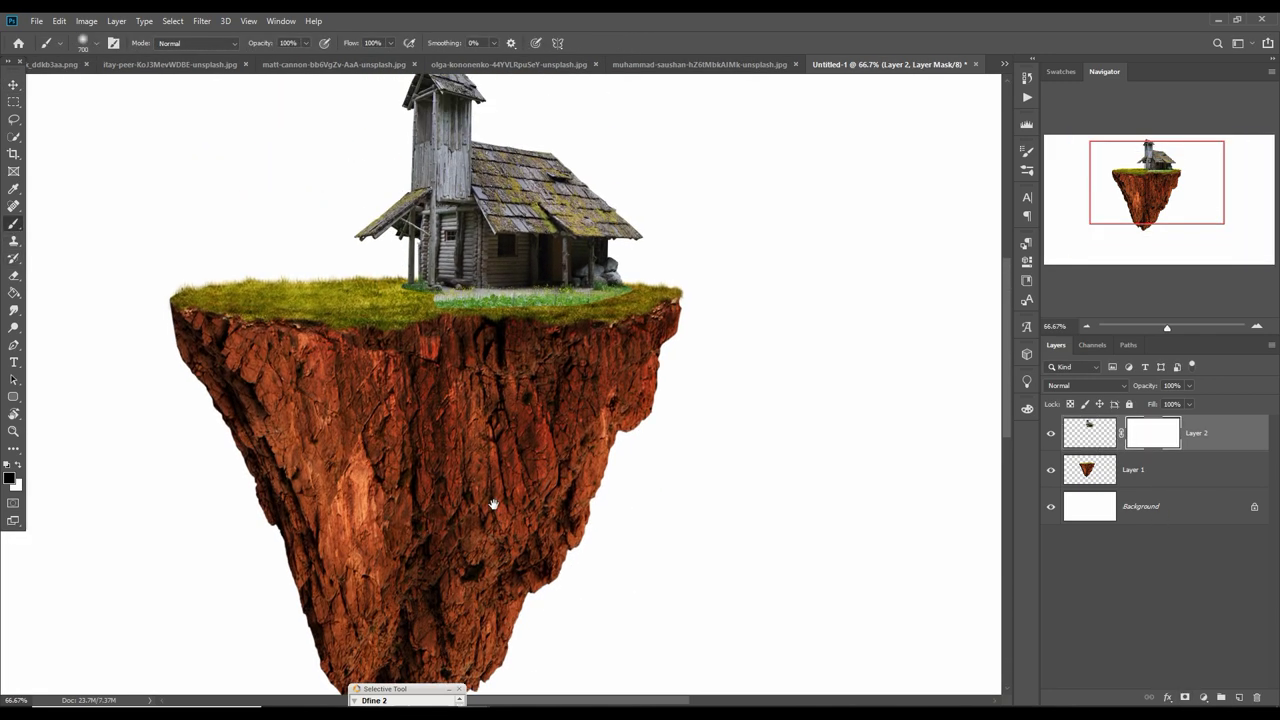
key(bracketleft)
key(bracketleft)
click(305, 43)
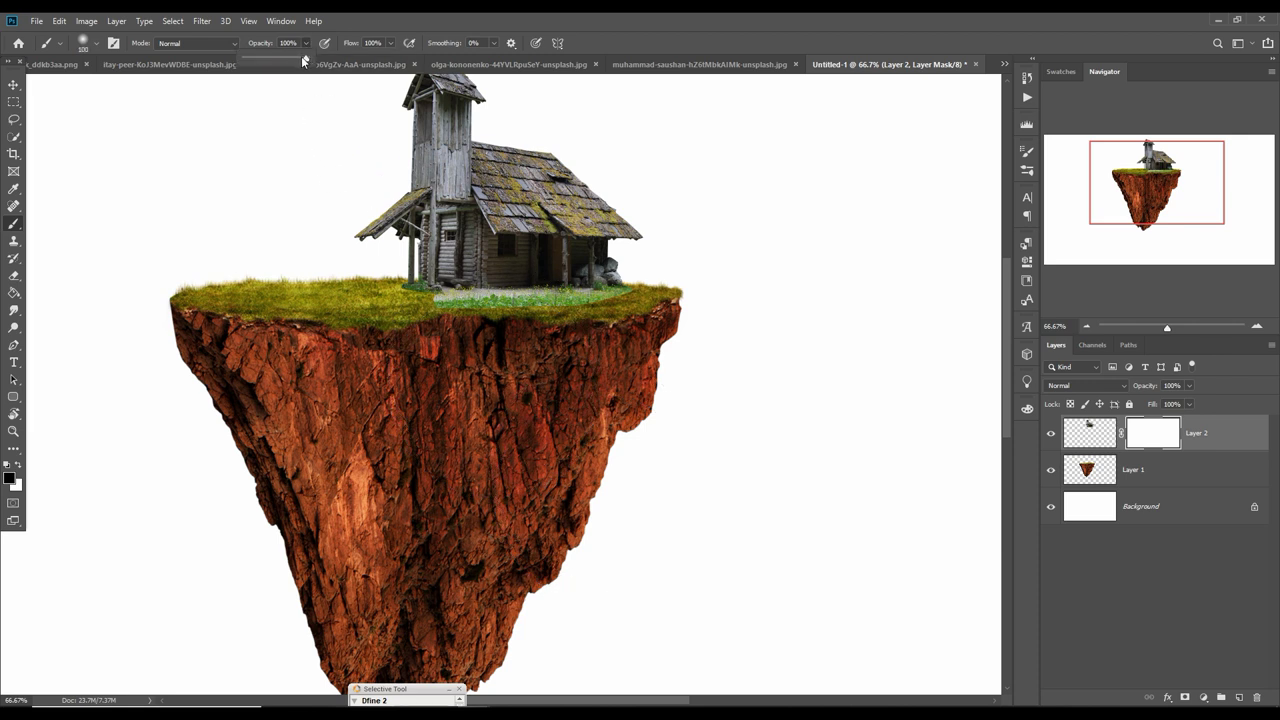
key(bracketright)
key(bracketright)
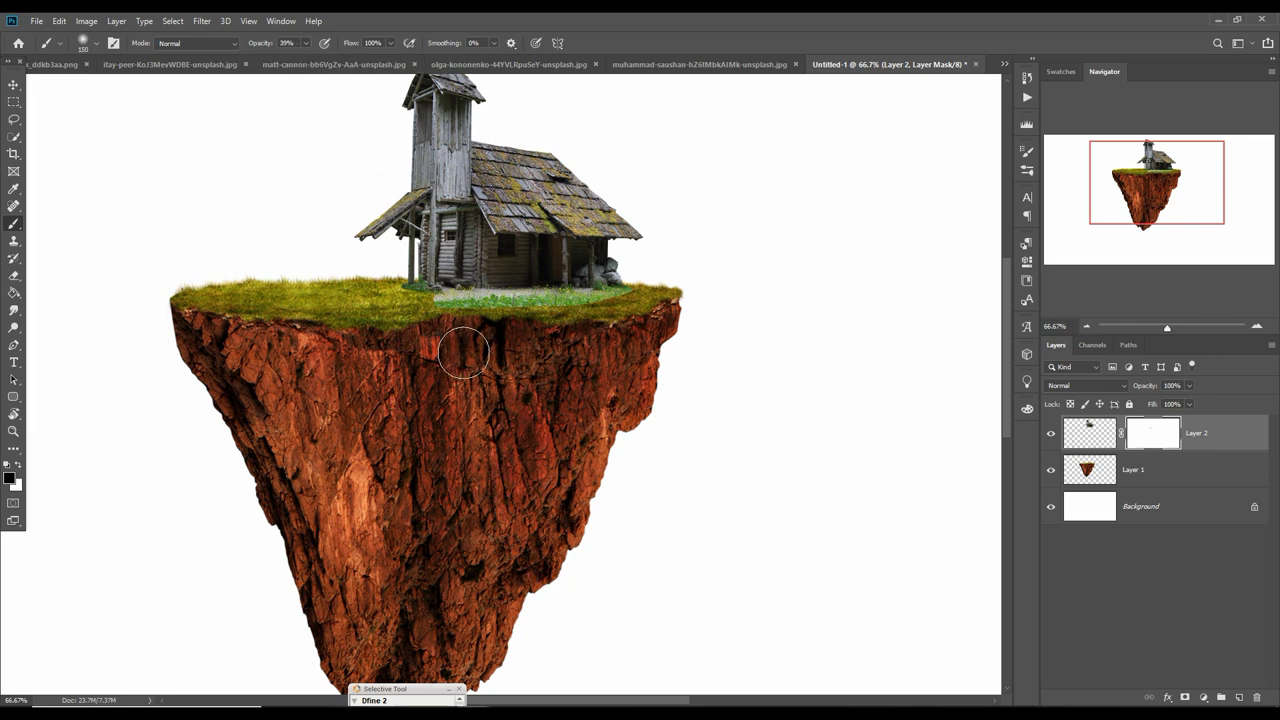
drag(445, 345, 620, 324)
key(bracketleft)
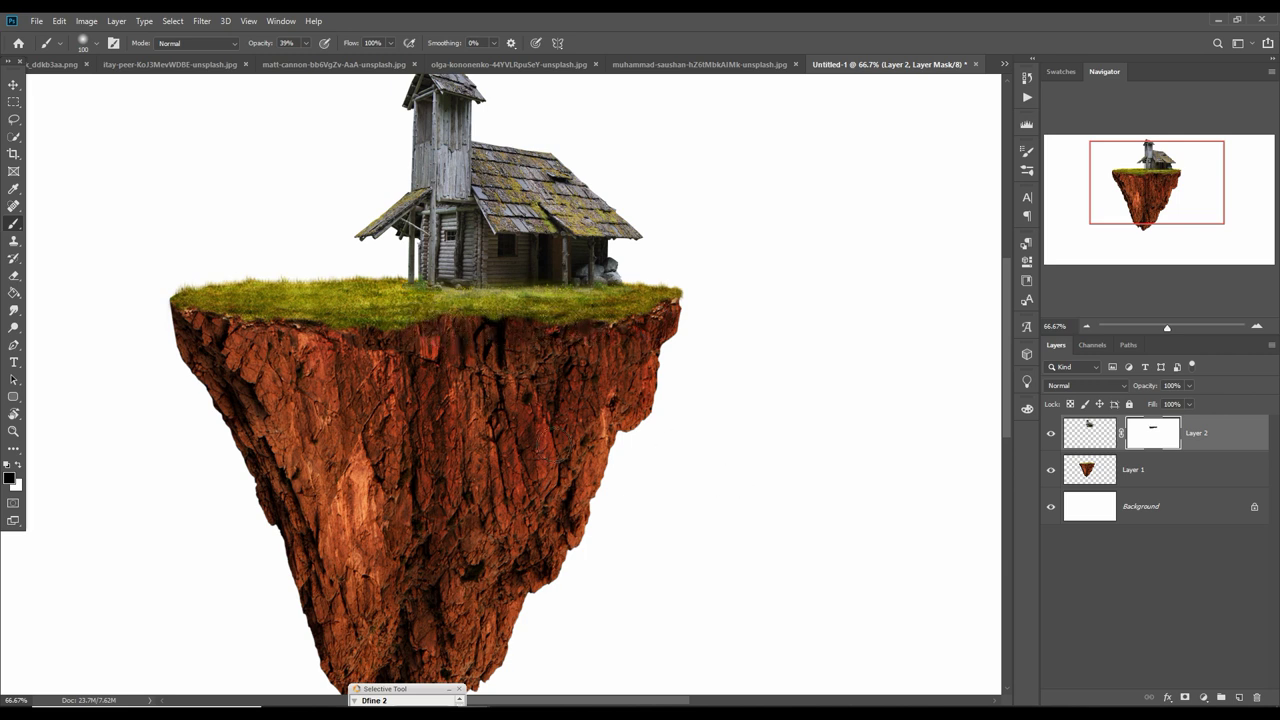
click(14, 85)
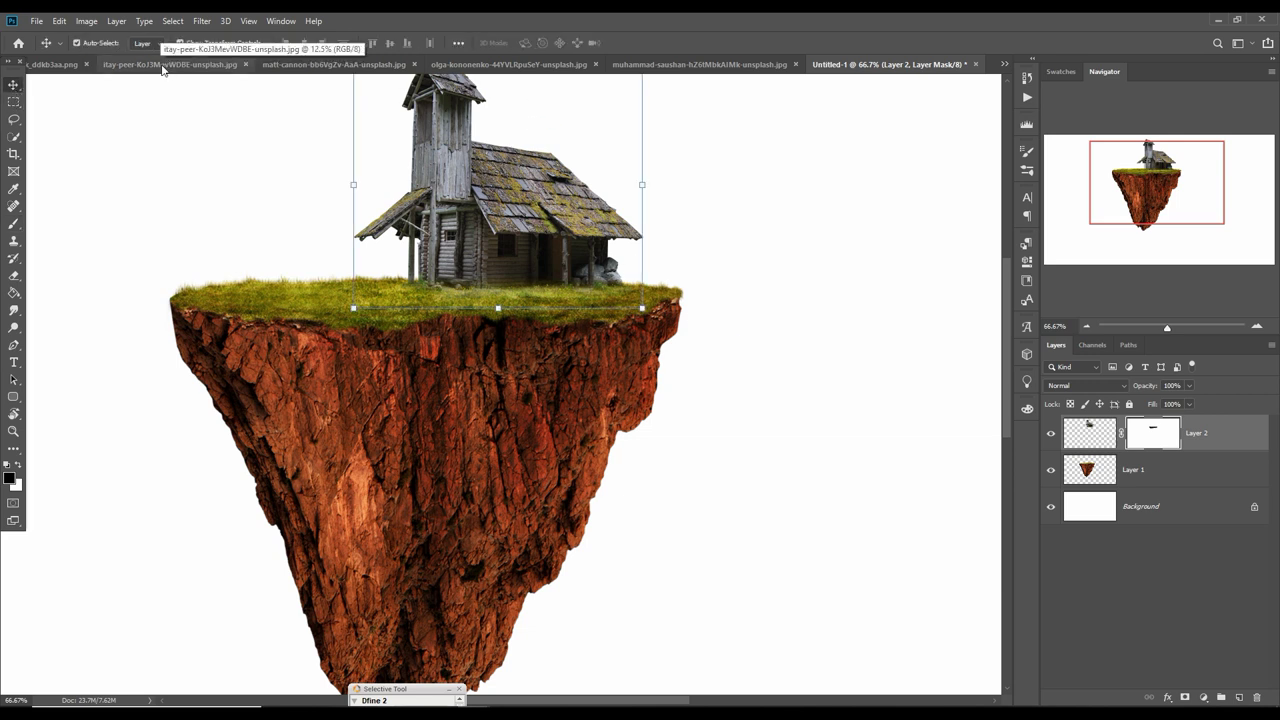
Place the tree as Layer 3, scaled to about 67%, on the left of the island's grass.
click(1002, 65)
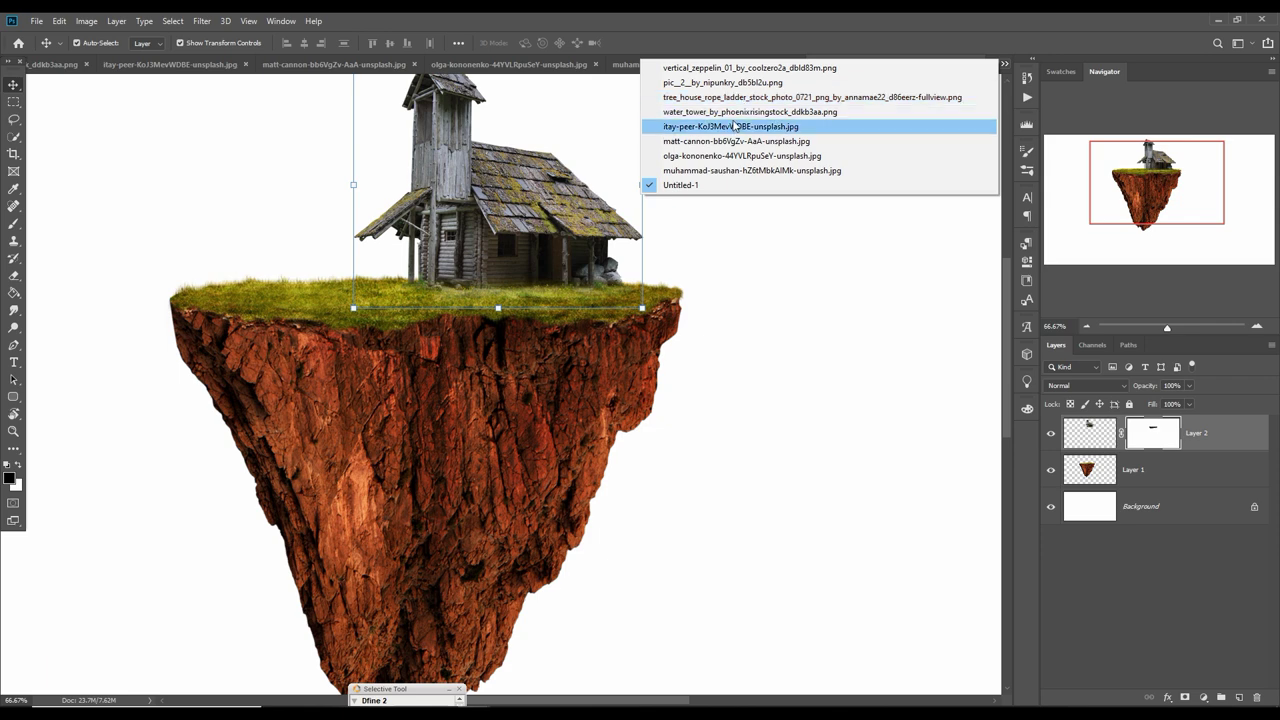
click(731, 83)
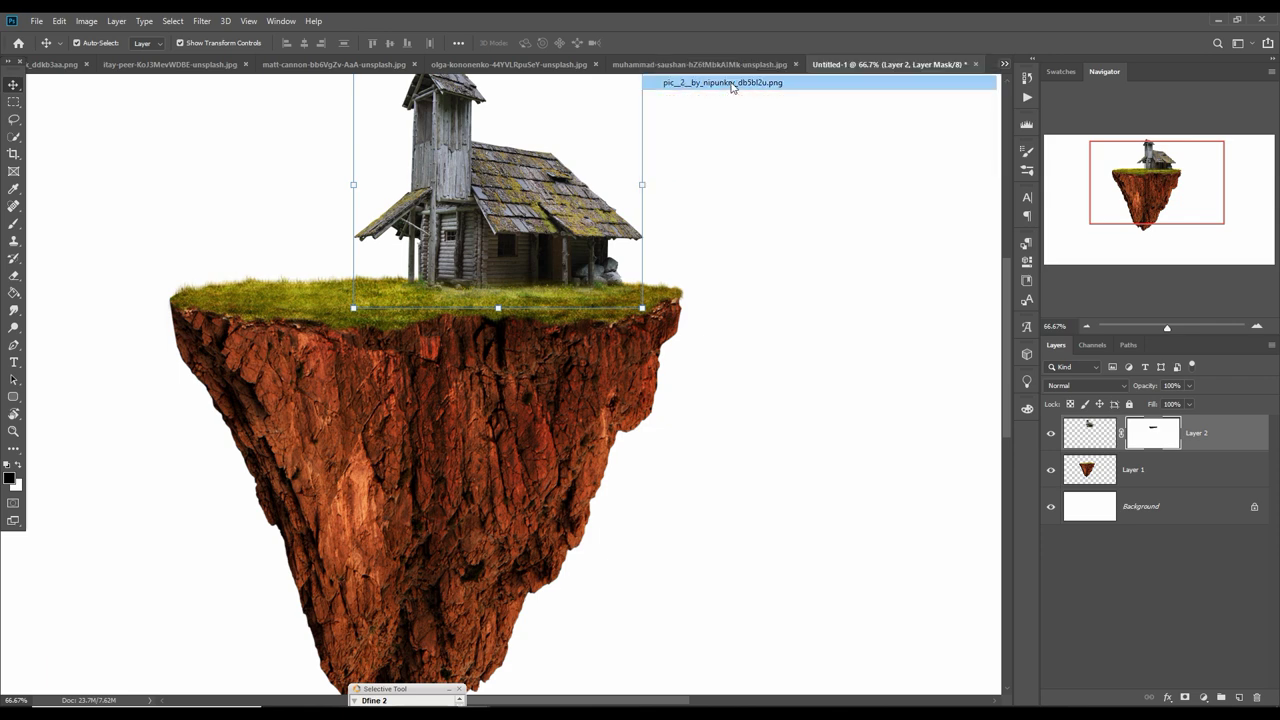
drag(130, 94, 586, 162)
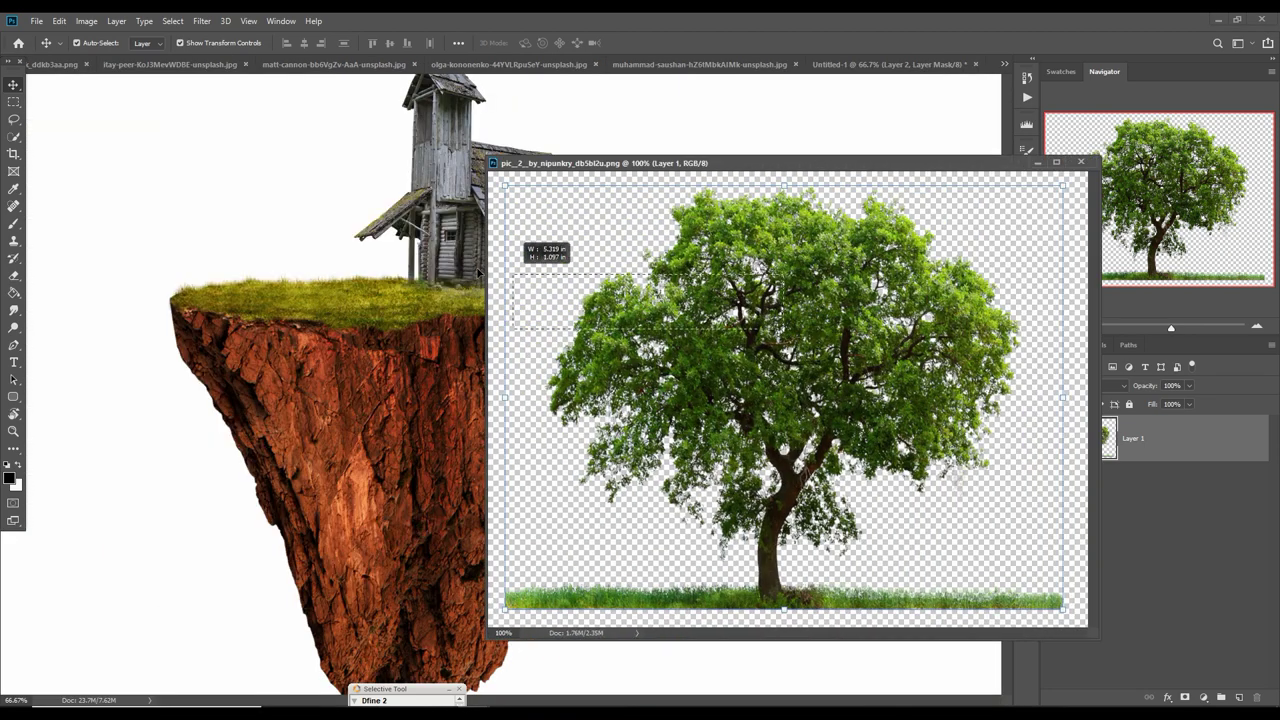
mouse_move(763, 206)
mouse_down()
mouse_move(757, 224)
mouse_move(346, 206)
mouse_up()
click(1038, 163)
drag(533, 161, 414, 251)
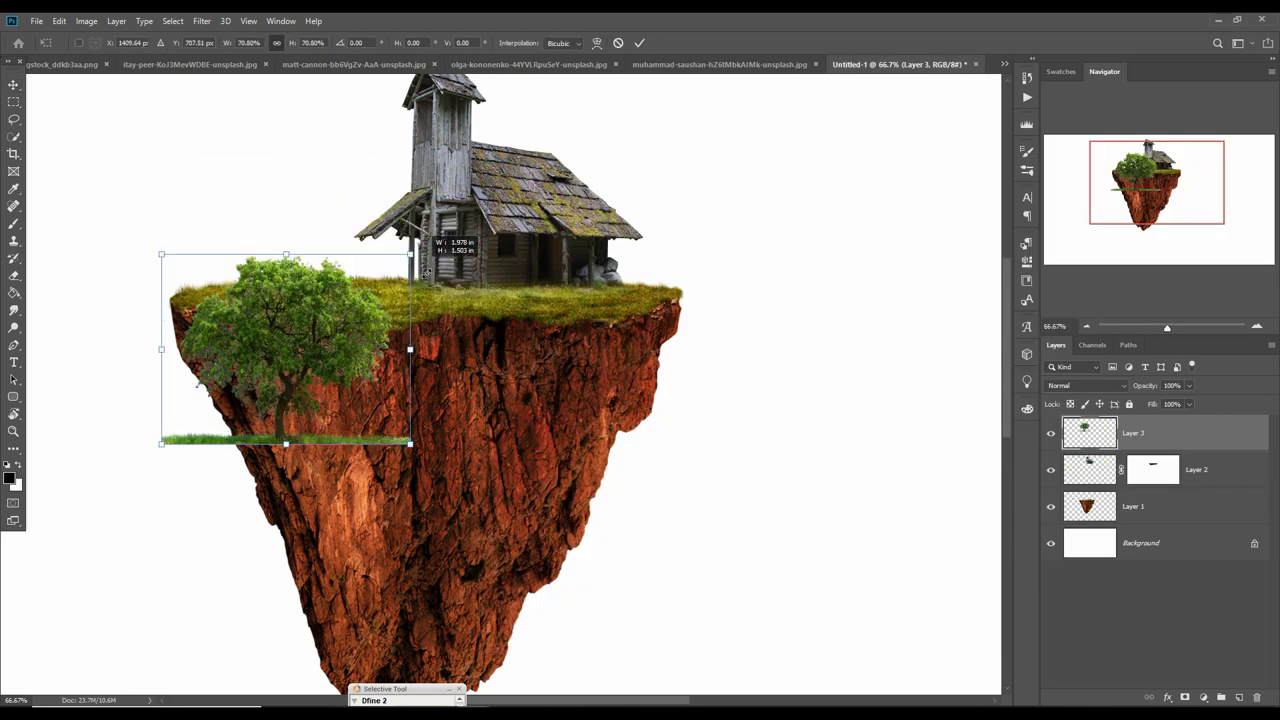
mouse_move(303, 345)
mouse_down()
mouse_move(268, 183)
mouse_move(268, 201)
mouse_up()
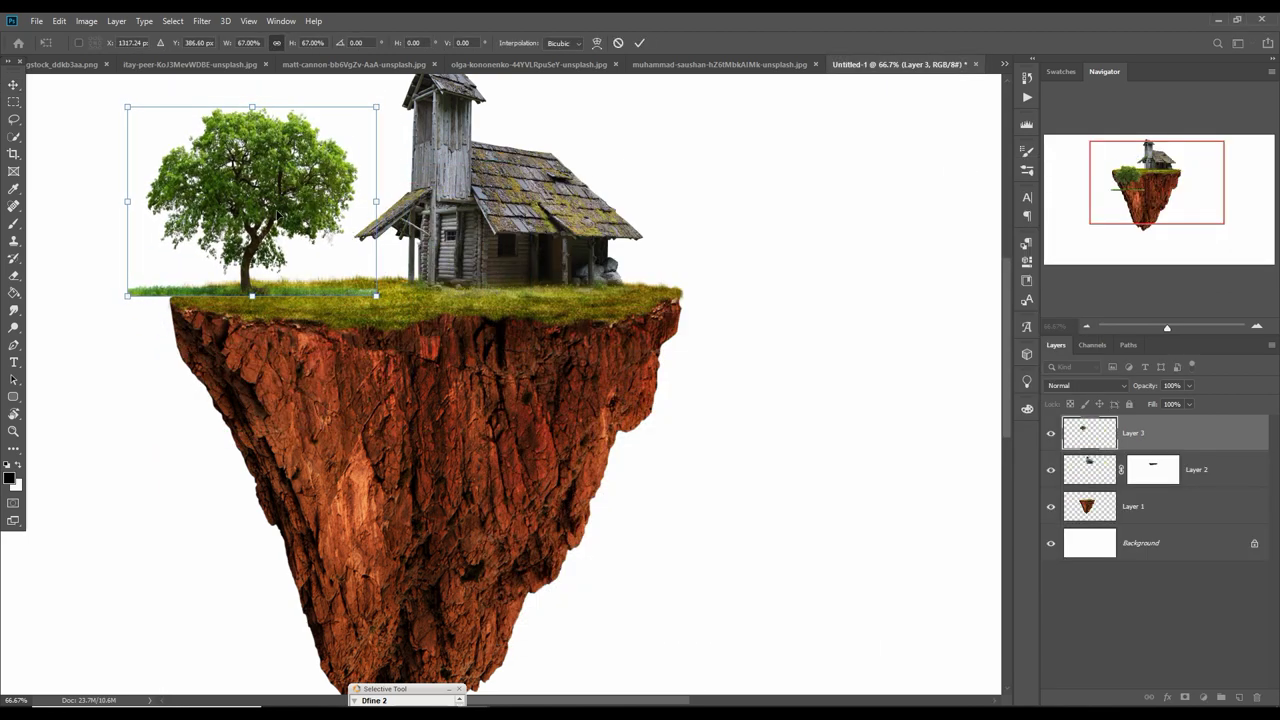
click(639, 43)
Check the tree's base up close and add a layer mask to the tree layer.
key(ctrl+minus)
key(ctrl+plus)
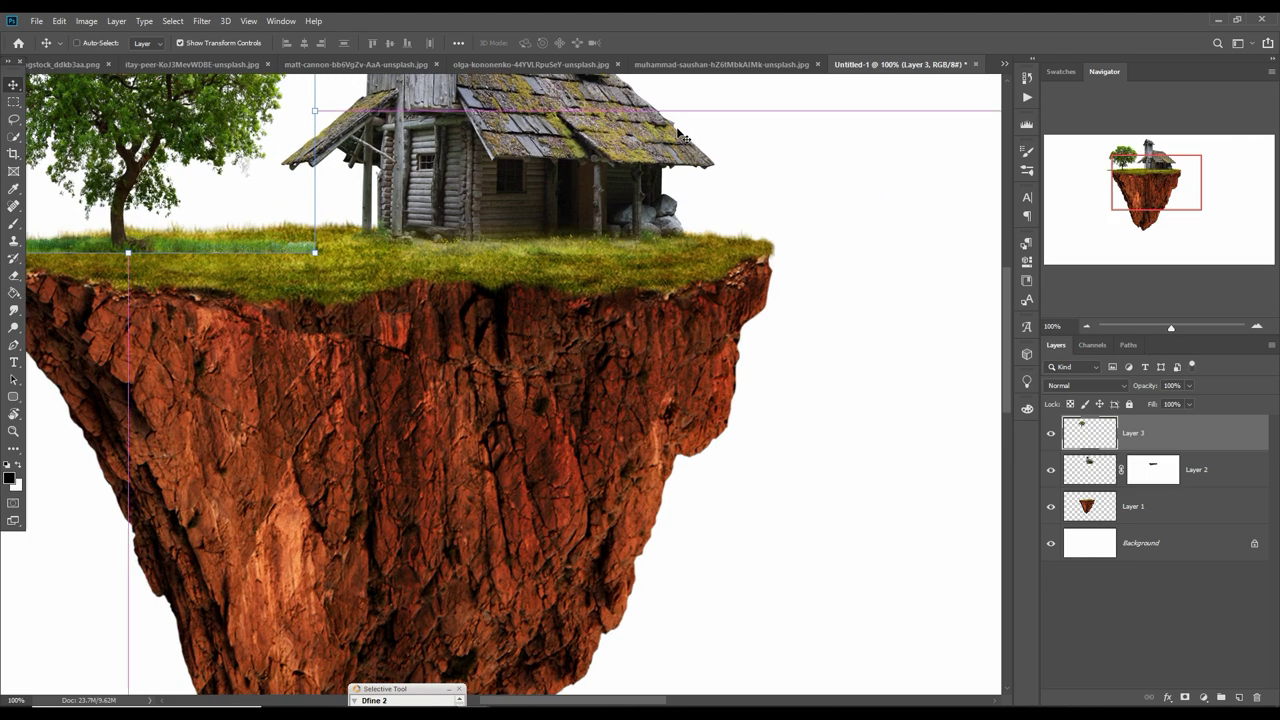
key(ctrl+minus)
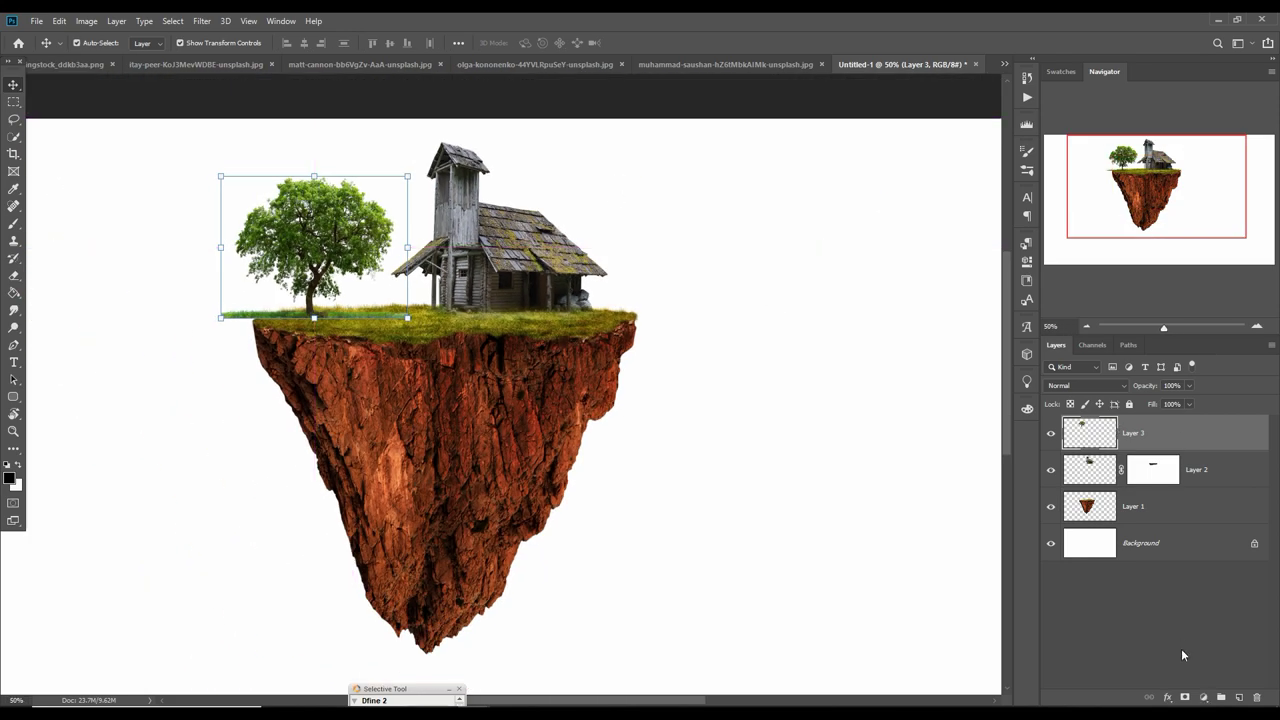
click(1185, 697)
Paint on the tree's mask to blend its grassy base into the island.
key(b)
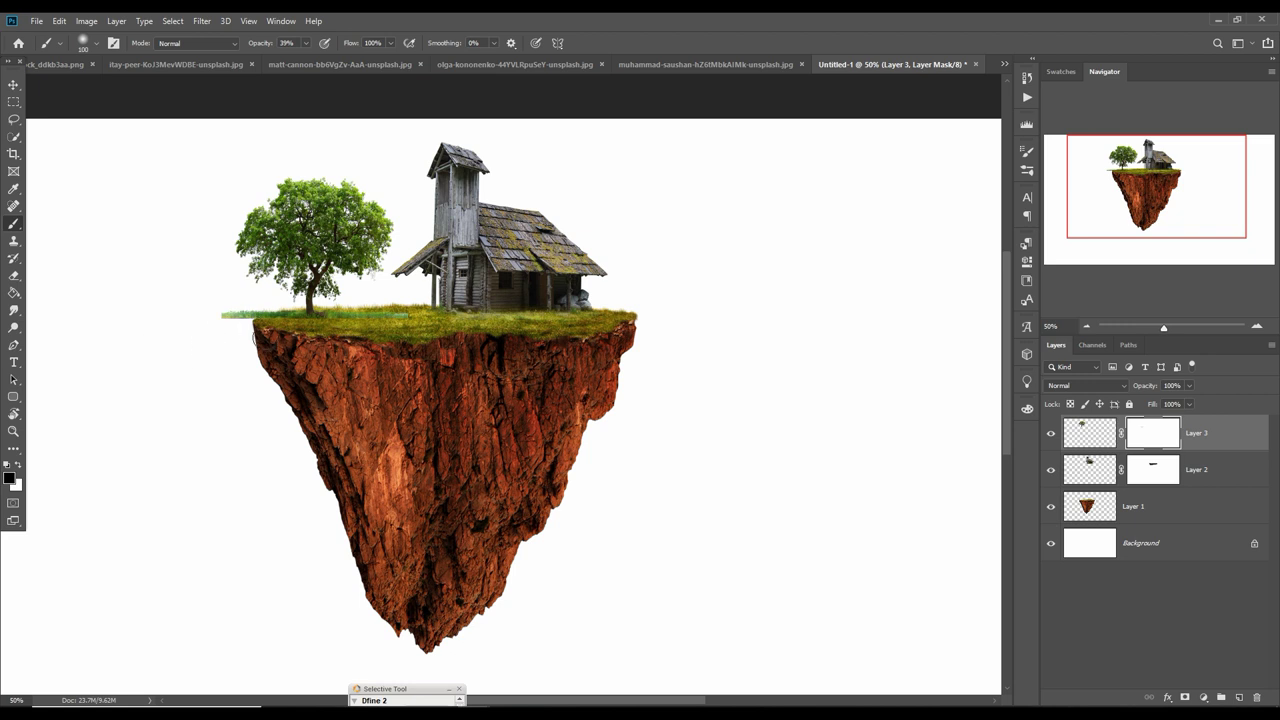
click(236, 330)
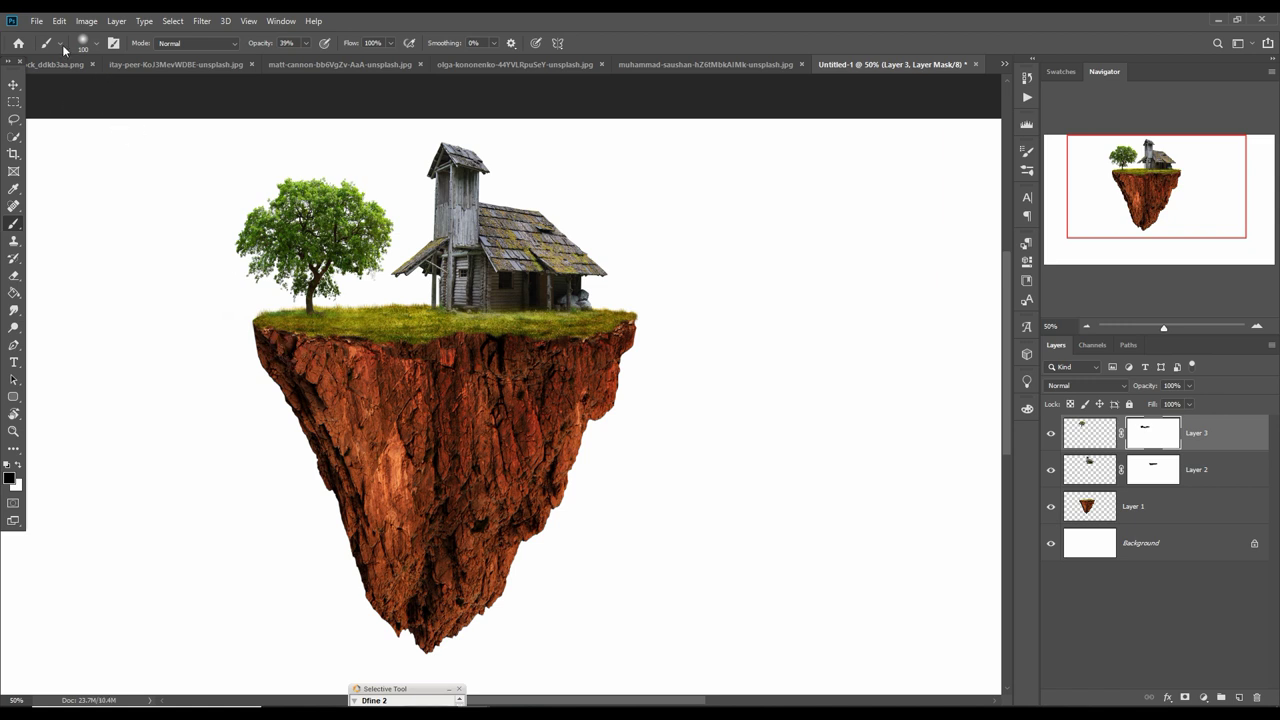
click(13, 86)
Scale Layers 1–3 together to about 92% and nudge them right and down.
click(1208, 518)
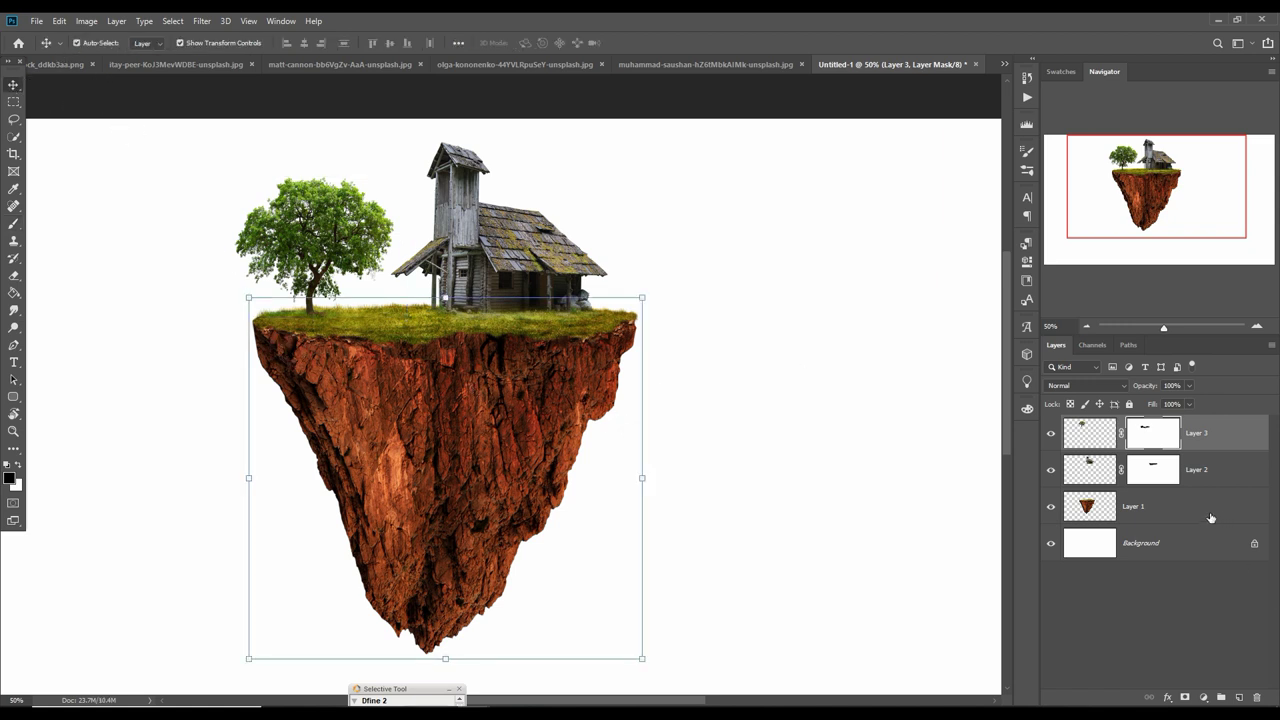
shift+click(1200, 446)
drag(654, 150, 633, 204)
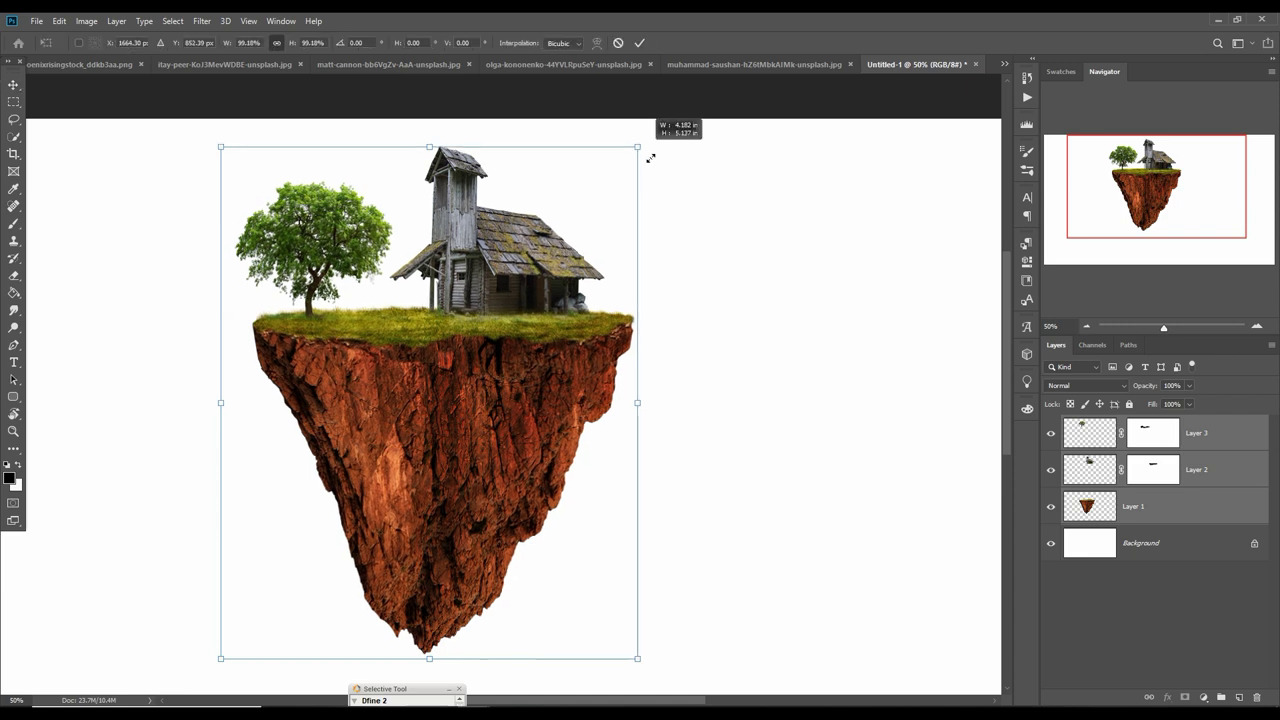
drag(476, 466, 480, 479)
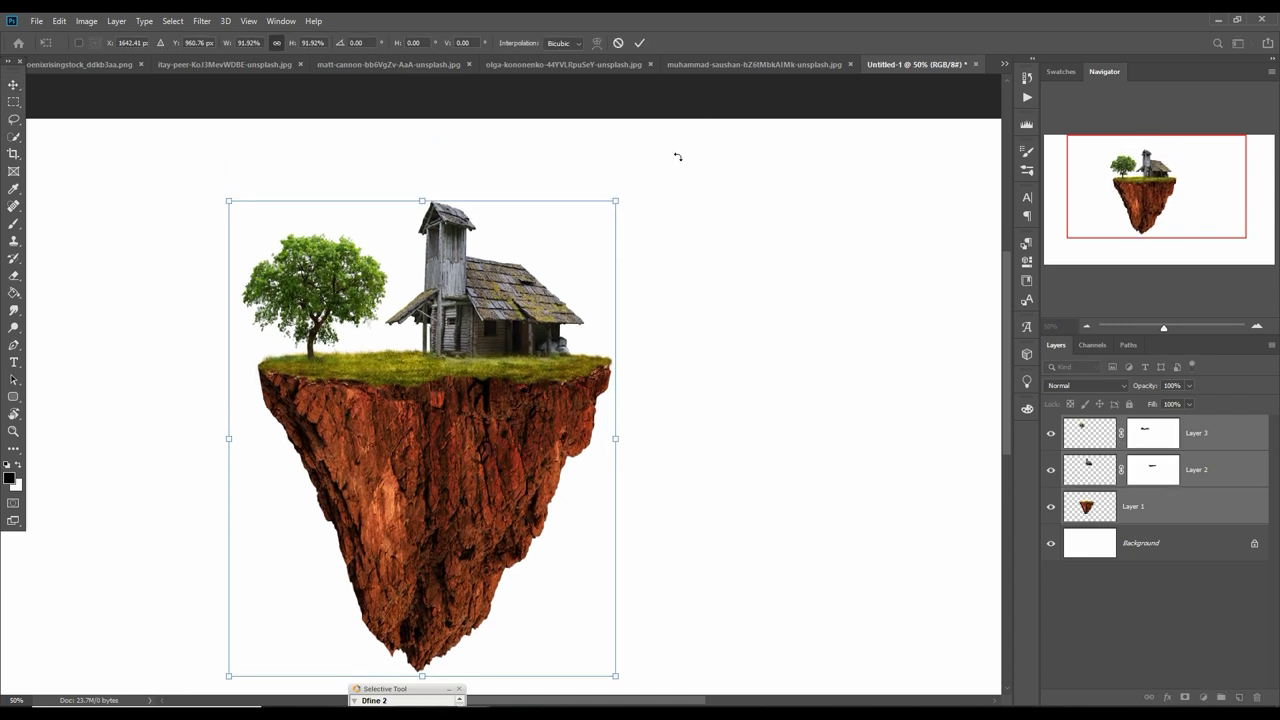
click(639, 43)
click(551, 62)
click(322, 66)
Erase the phoenix logo beside the water tower in its source image.
click(250, 64)
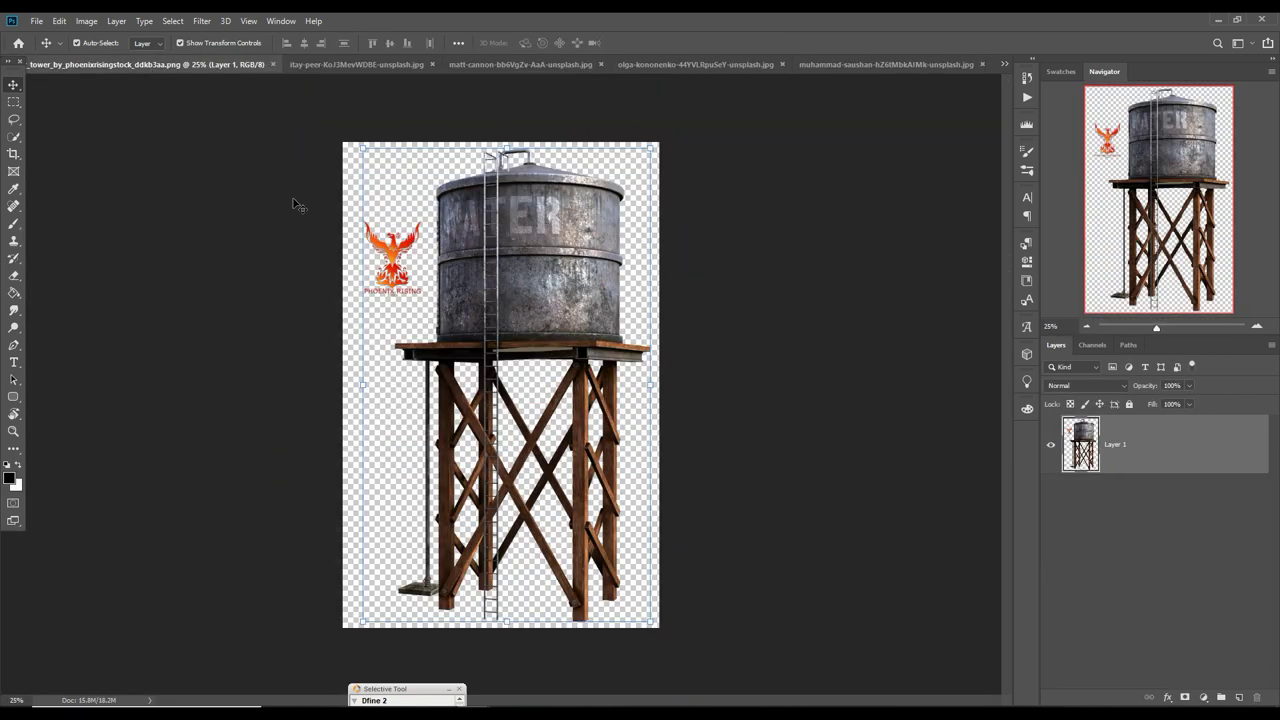
key(e)
mouse_move(385, 230)
mouse_down()
mouse_move(420, 285)
mouse_move(409, 296)
mouse_up()
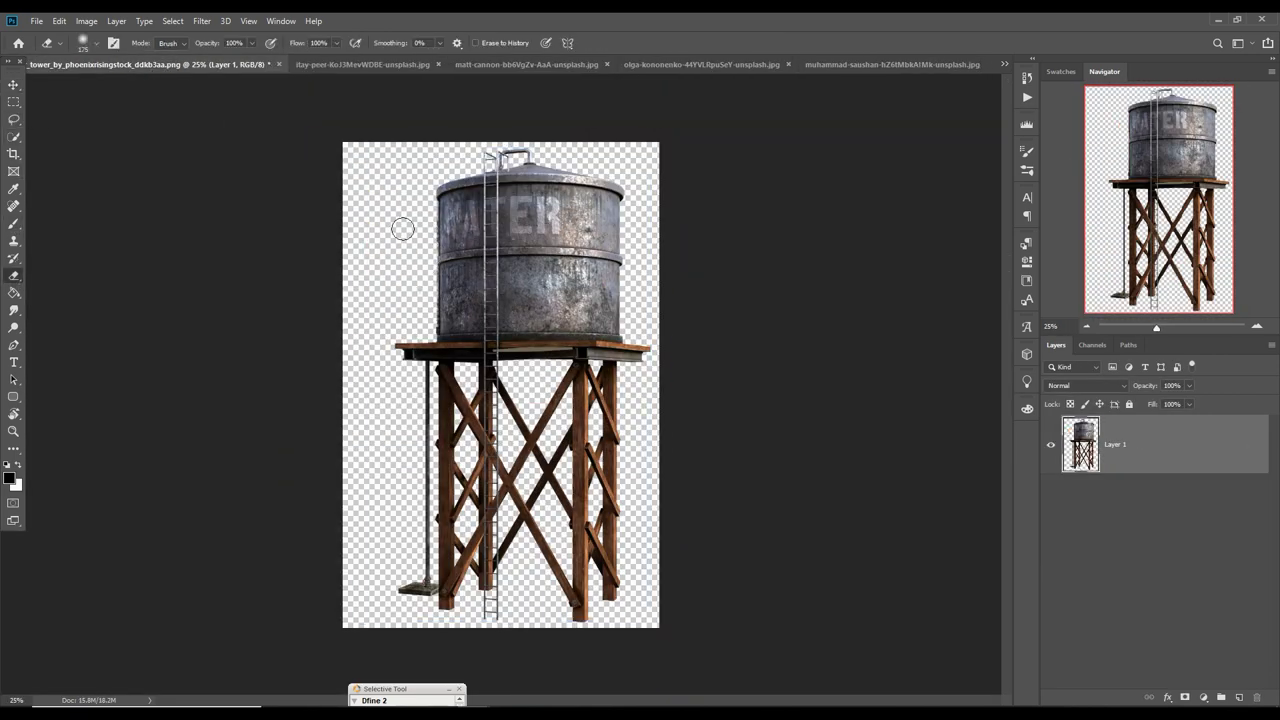
Drop the water tower into the composite, shrinking it and placing it on the island beside the tree.
mouse_move(150, 64)
mouse_down()
mouse_move(160, 105)
mouse_move(640, 116)
mouse_up()
click(1004, 64)
click(760, 160)
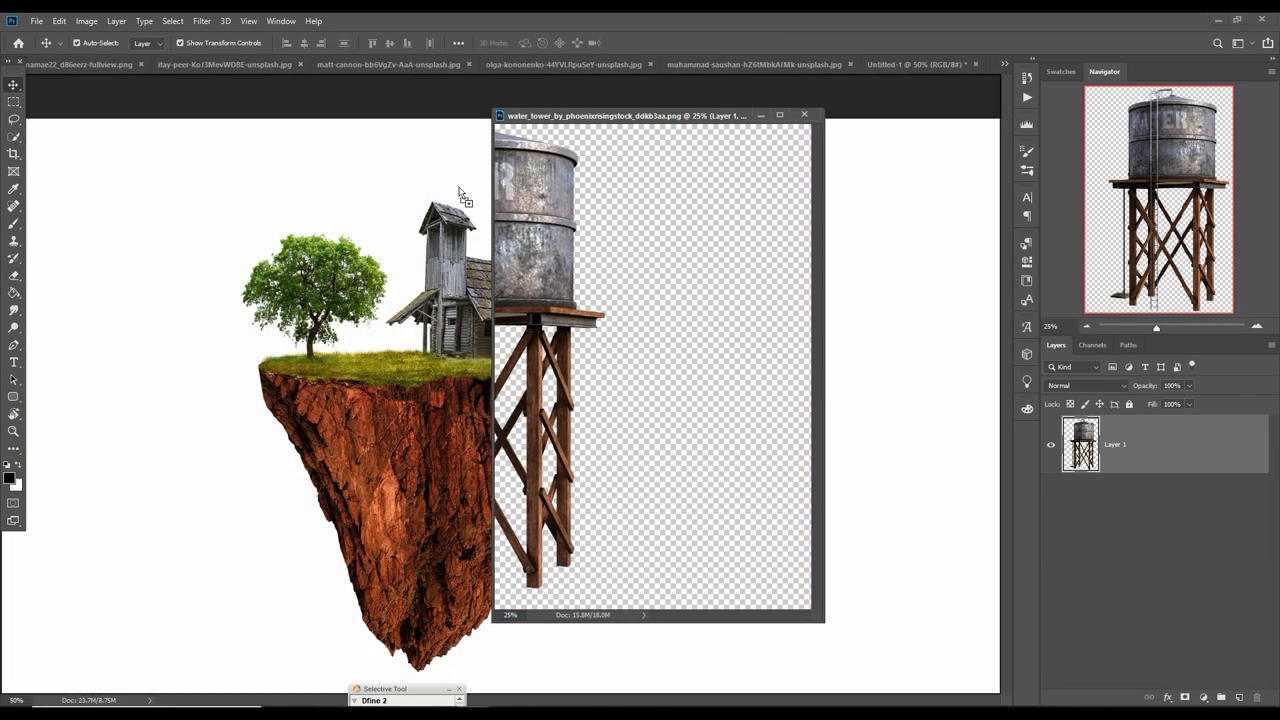
key(v)
drag(650, 350, 300, 400)
click(758, 118)
key(ctrl+t)
drag(320, 288, 257, 366)
mouse_move(190, 490)
mouse_down()
mouse_move(364, 220)
mouse_move(398, 250)
mouse_move(385, 205)
mouse_up()
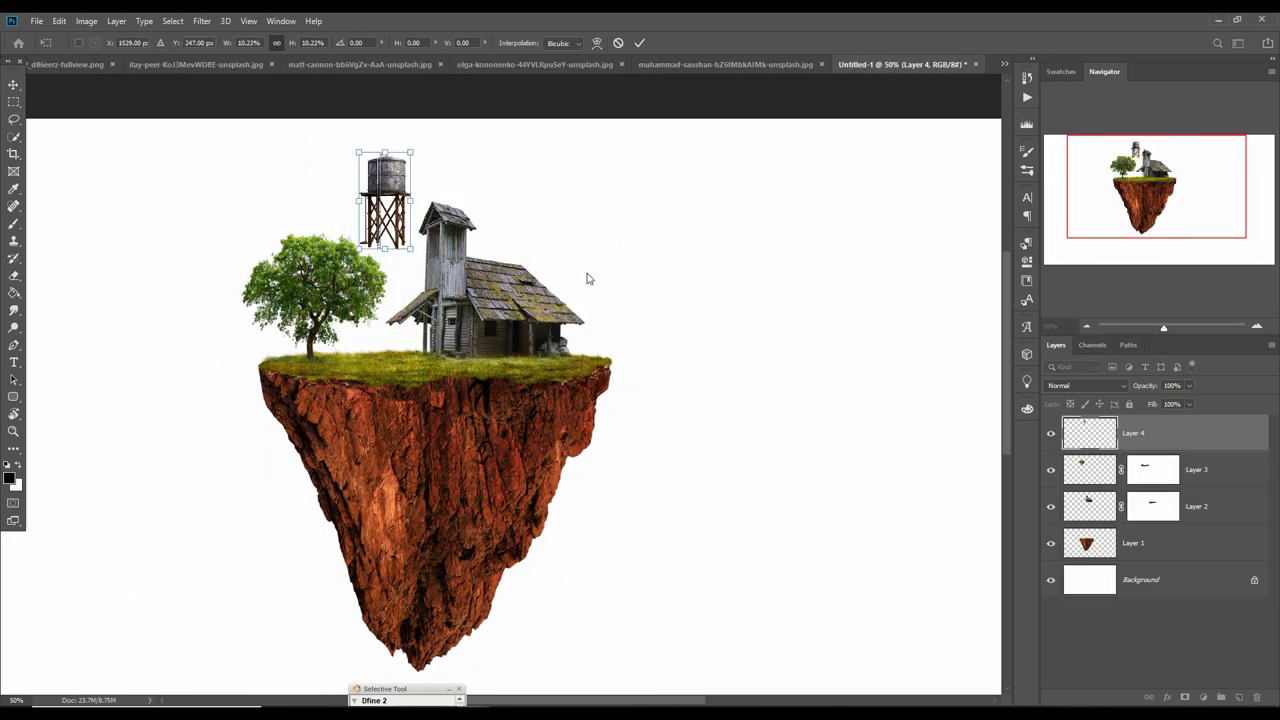
key(Return)
Lengthen the tower's legs by copying the leg section twice and shifting each copy downward.
key(m)
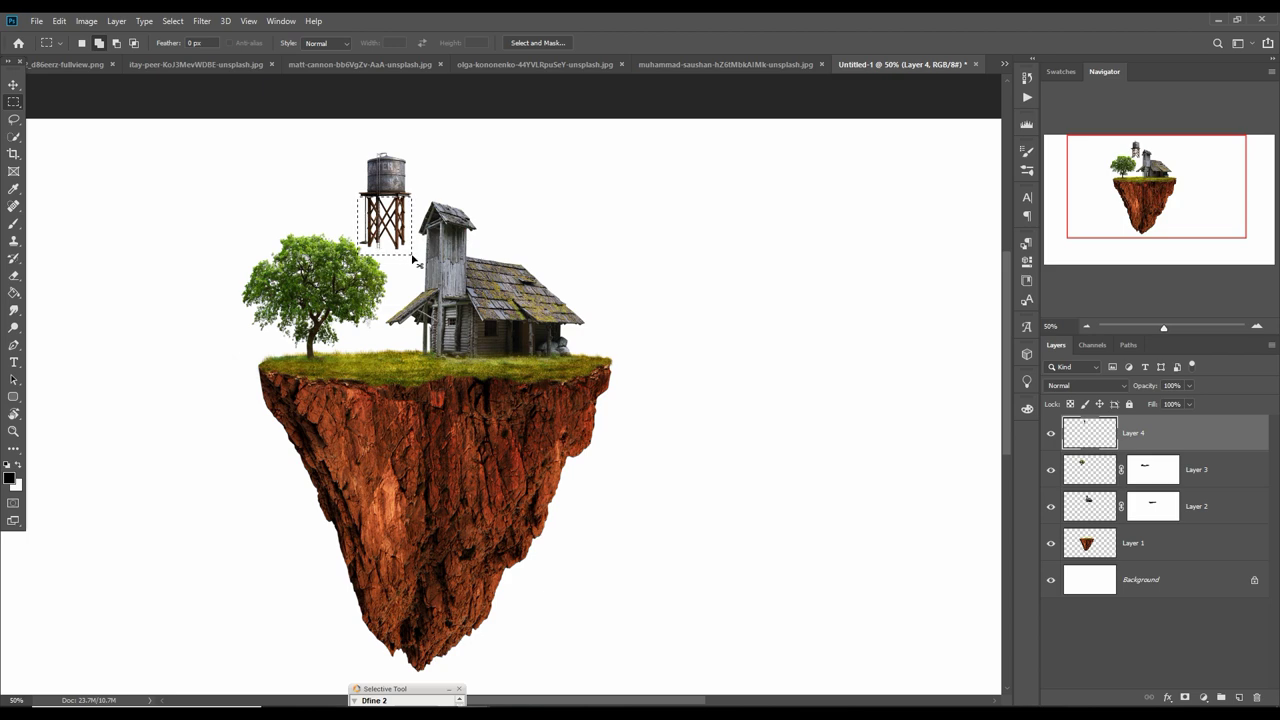
key(ctrl+shift+alt+n)
key(v)
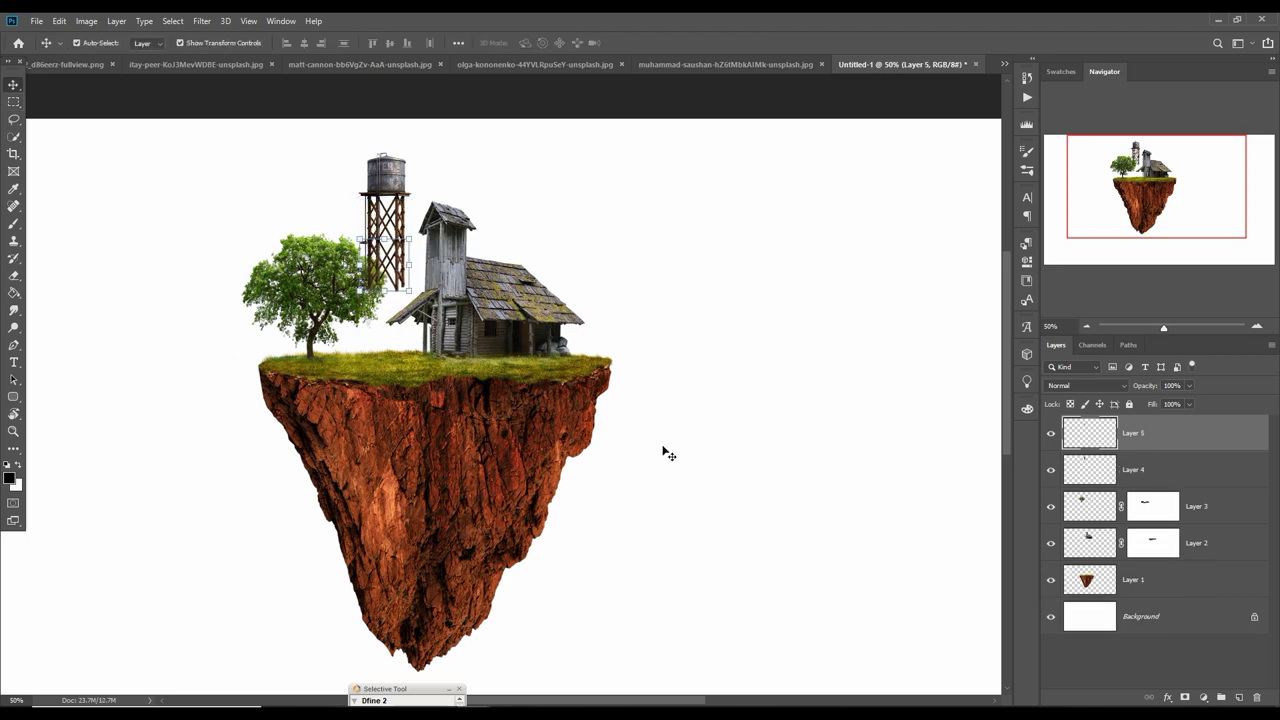
right_click(1125, 420)
click(774, 219)
key(ctrl+j)
key(shift+Down)
key(shift+Down)
key(shift+Down)
key(shift+Down)
key(shift+Down)
key(shift+Down)
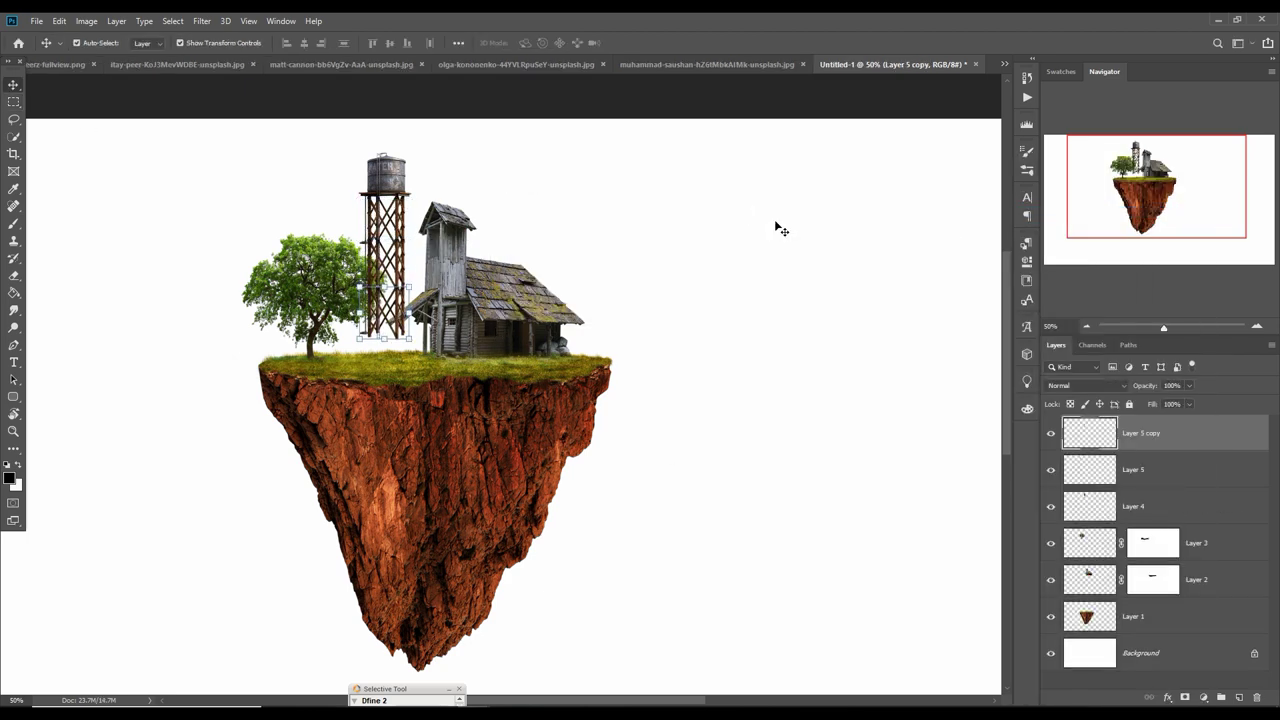
right_click(1125, 430)
click(1064, 214)
key(Return)
key(shift+Down)
key(shift+Down)
key(shift+Down)
key(shift+Down)
key(shift+Down)
key(shift+Down)
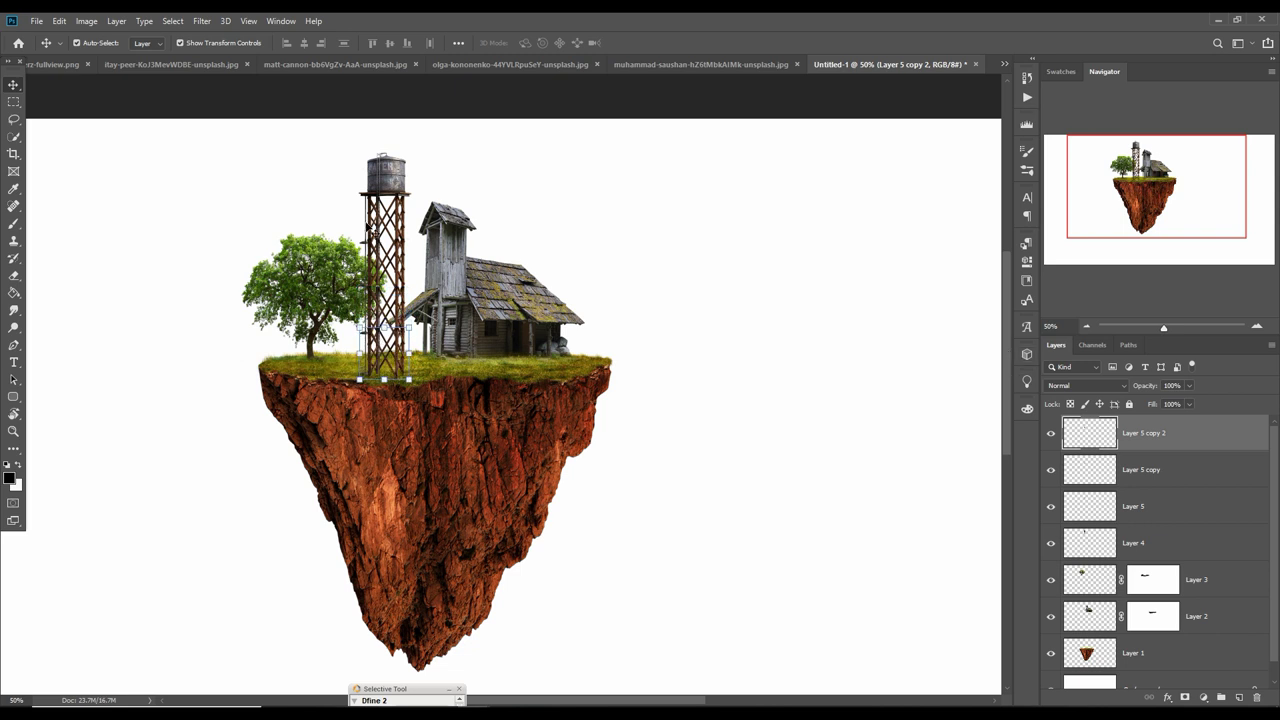
Merge the tower pieces into one layer, place it beneath the house and move it right of the house.
shift+click(1150, 543)
right_click(1185, 432)
click(1040, 531)
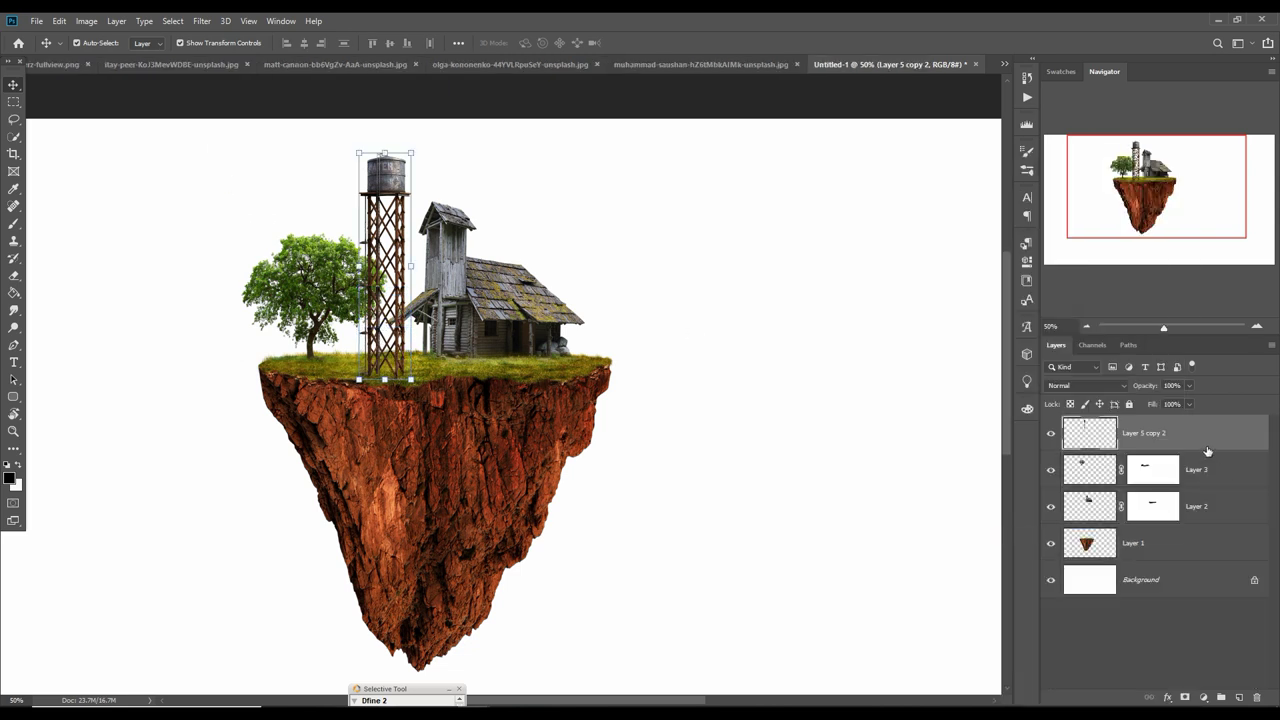
drag(1140, 432, 1140, 508)
drag(392, 197, 555, 172)
Add a layer mask to Layer 5 copy 2 and brush the tower's base into the grass.
click(957, 378)
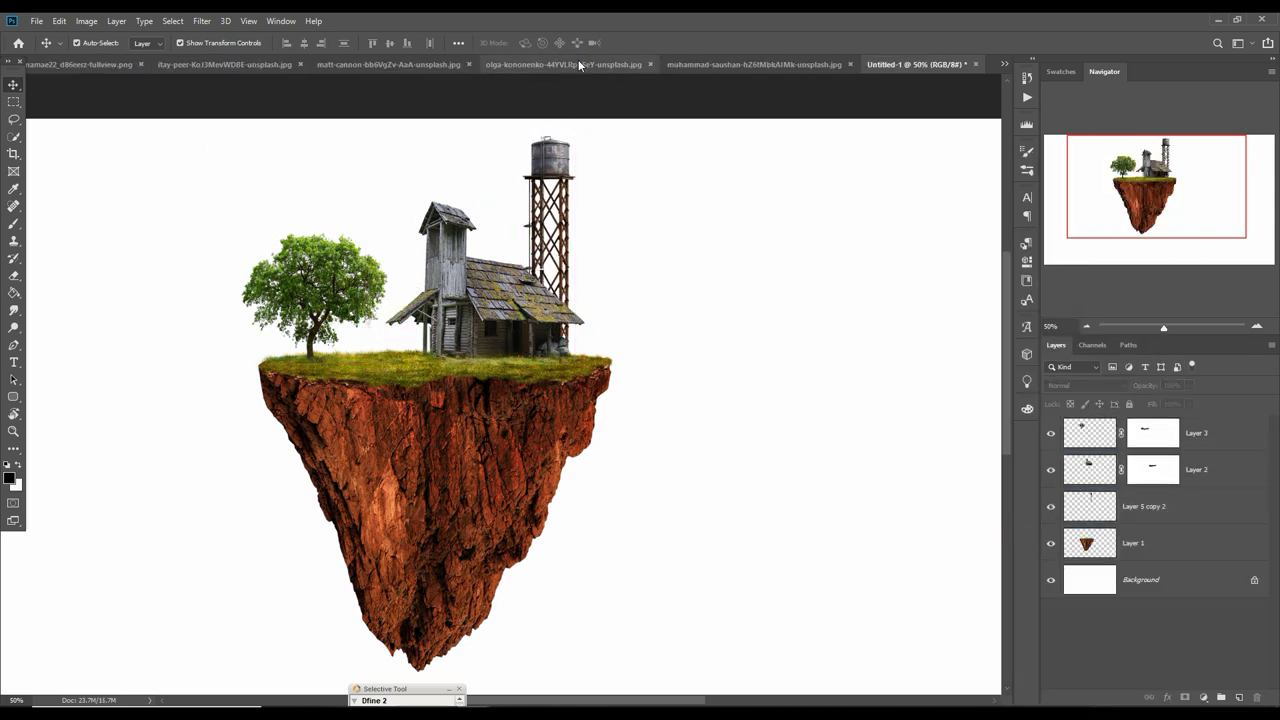
key(ctrl+1)
click(1146, 497)
click(1185, 697)
key(b)
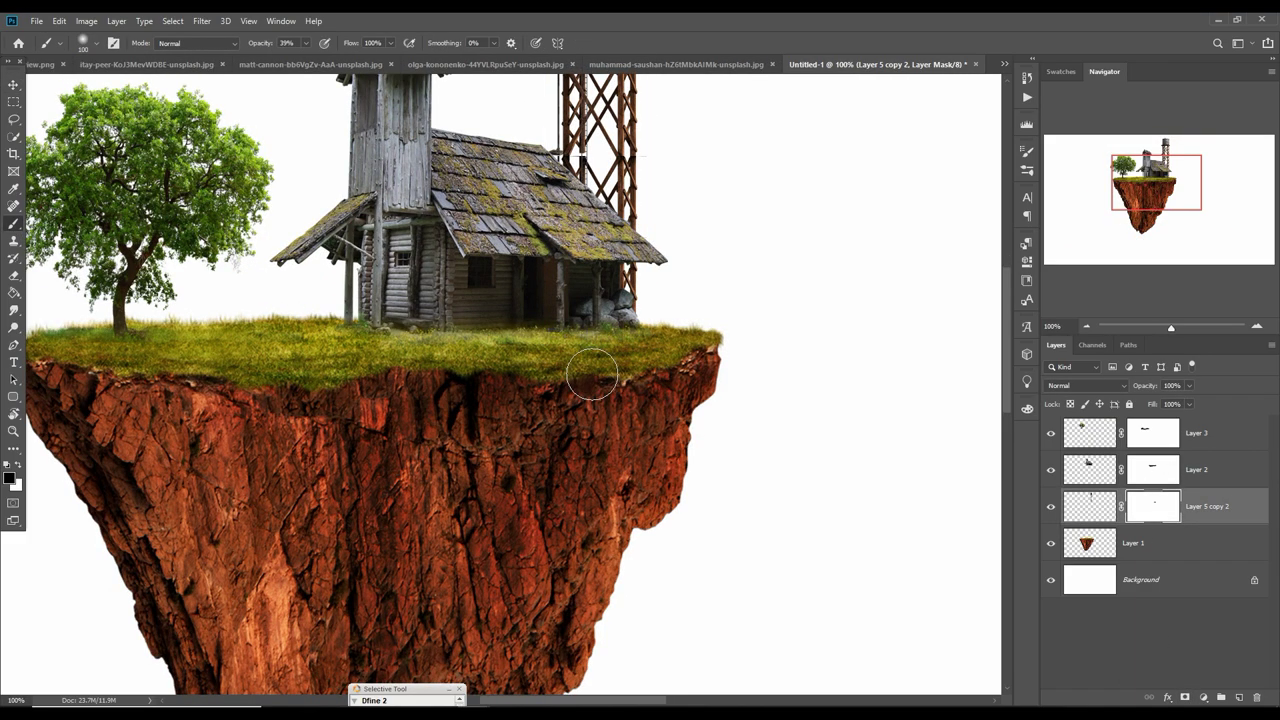
key(v)
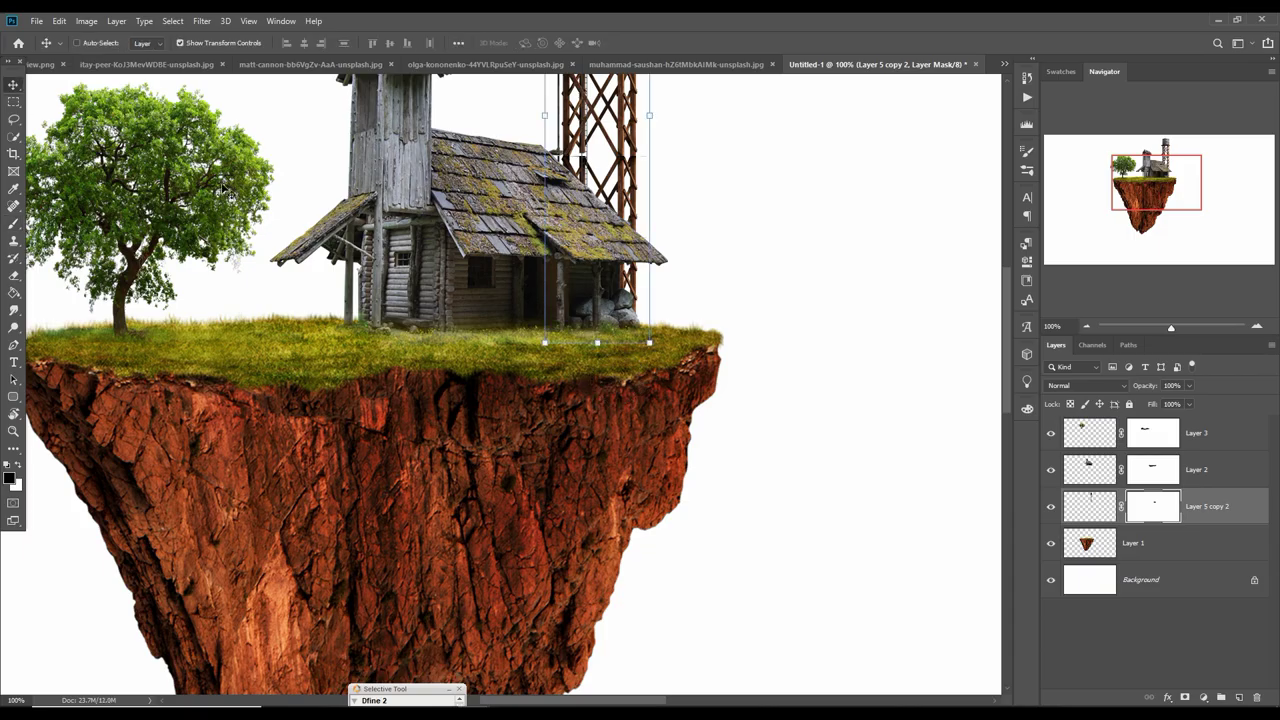
key(ctrl+minus)
key(ctrl+minus)
key(ctrl+minus)
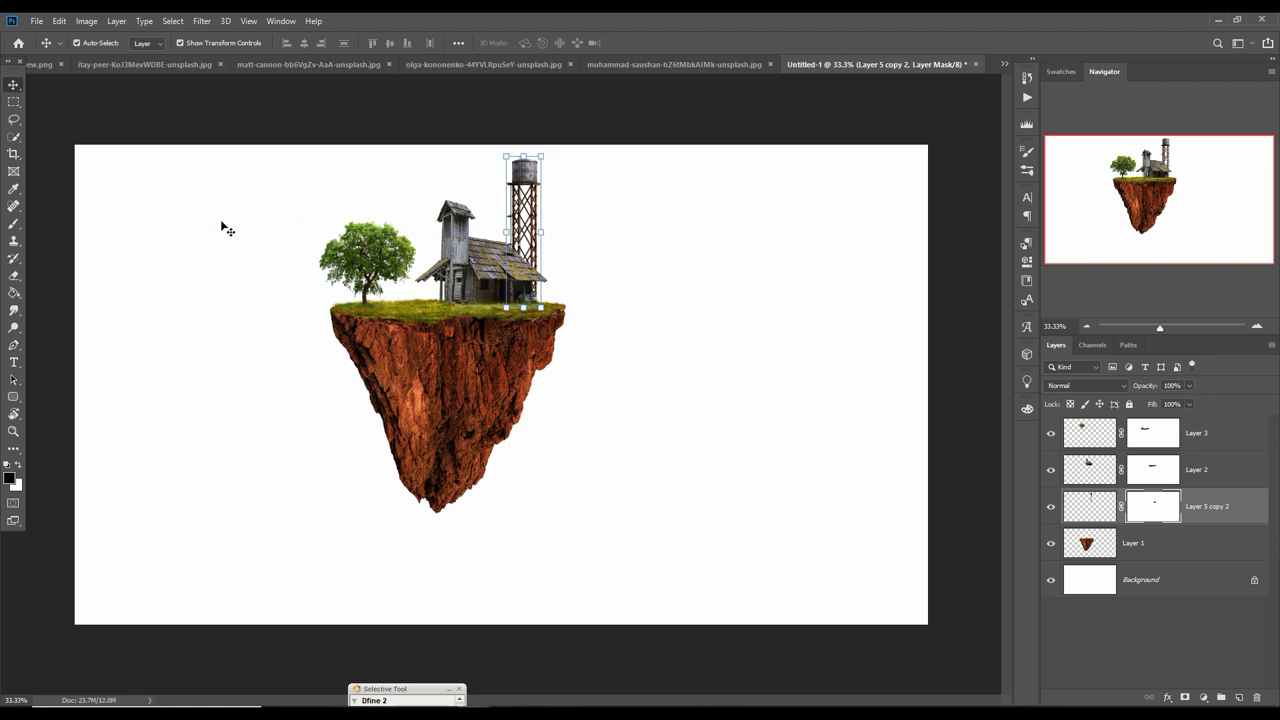
click(13, 344)
Draw a curved closed pen path jutting off the island's right edge and add an empty Layer 4.
key(ctrl+plus)
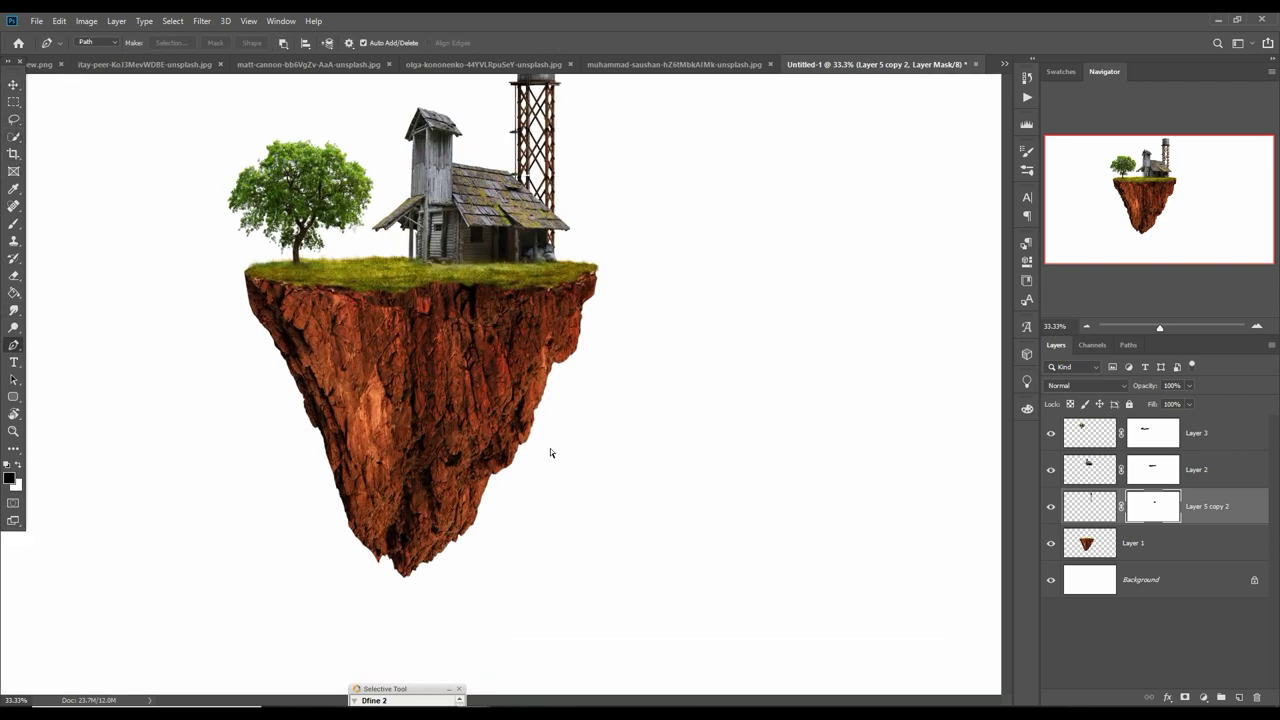
key(ctrl+plus)
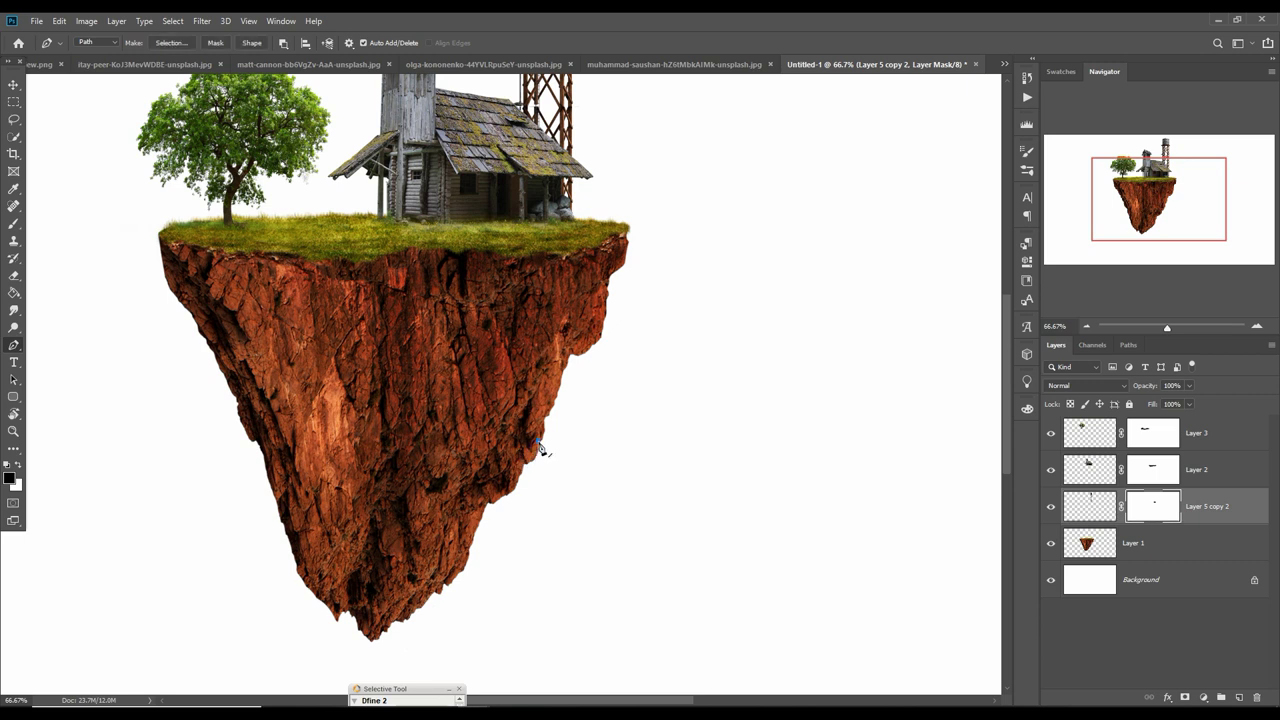
click(899, 233)
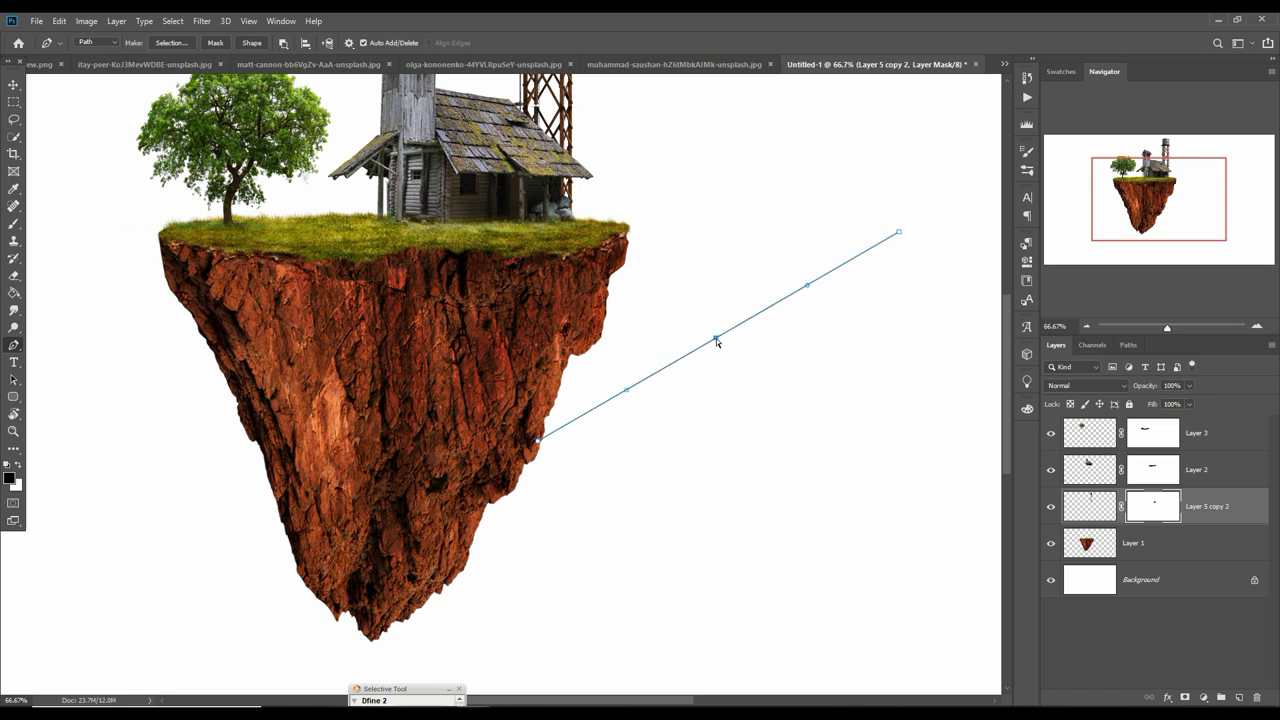
drag(716, 338, 777, 404)
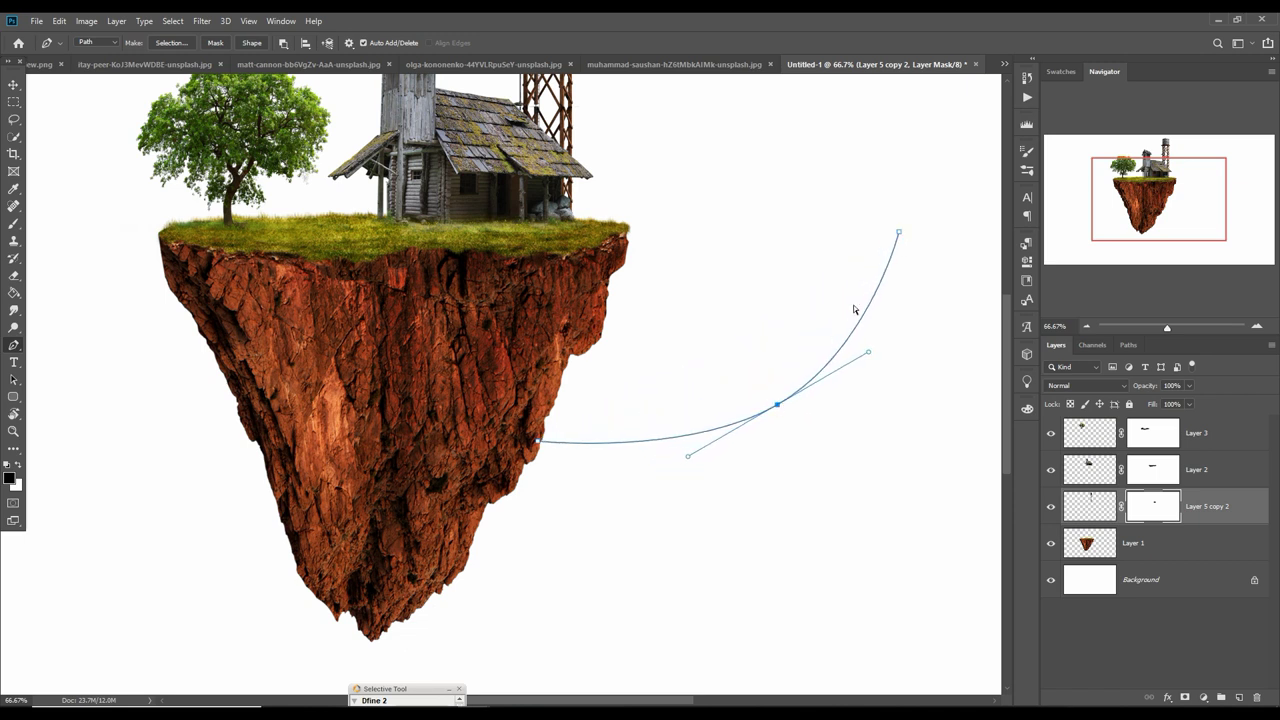
drag(899, 233, 870, 283)
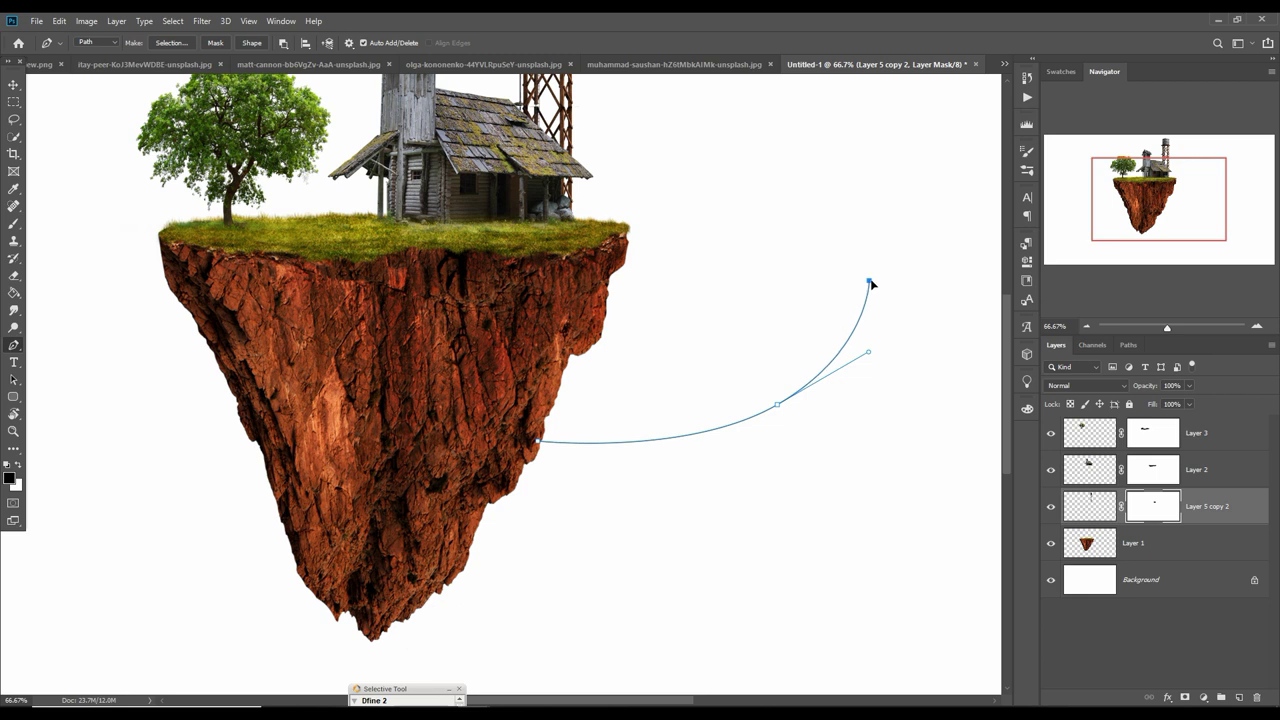
click(595, 275)
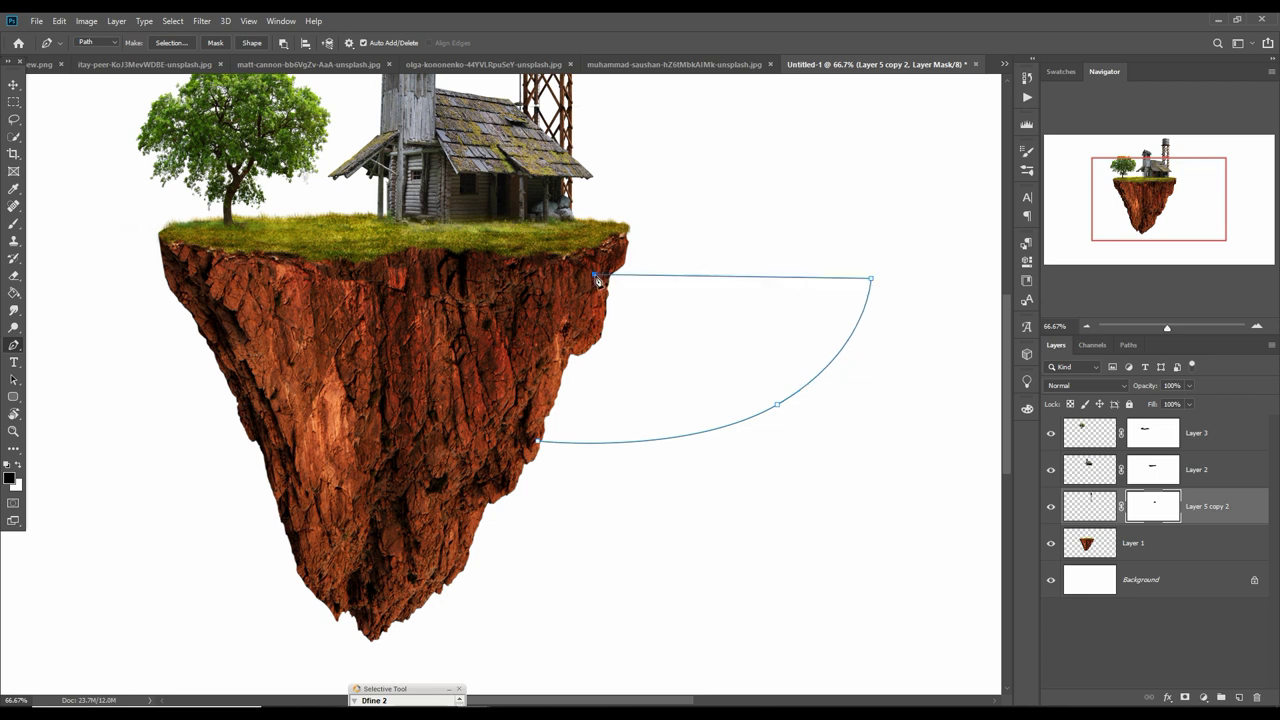
drag(595, 276, 595, 282)
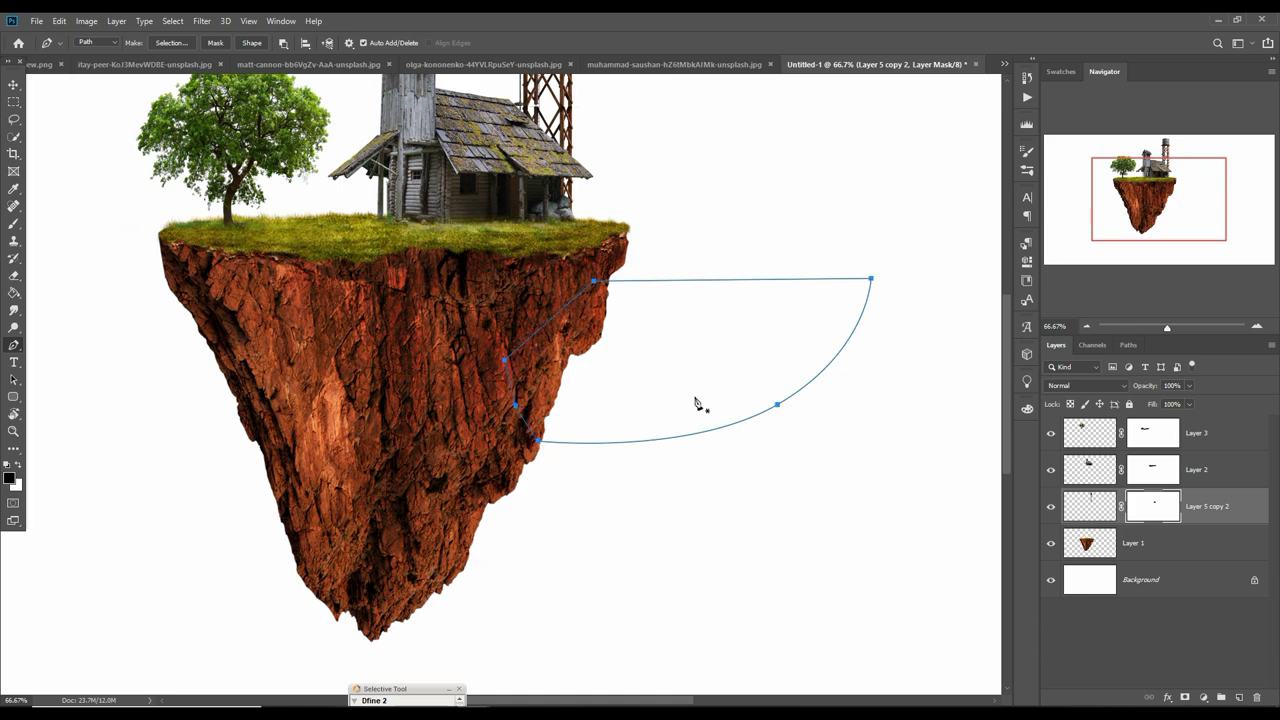
click(1239, 697)
right_click(604, 383)
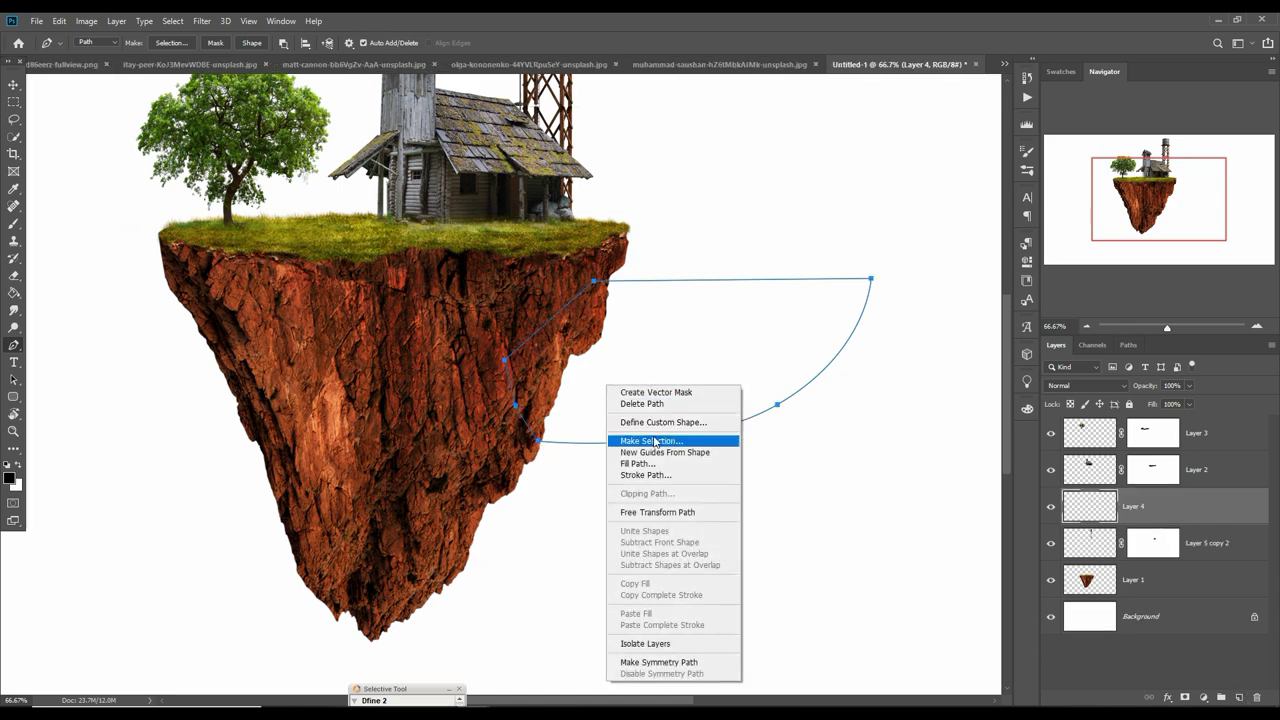
Convert the pool path into a selection.
click(650, 438)
click(707, 201)
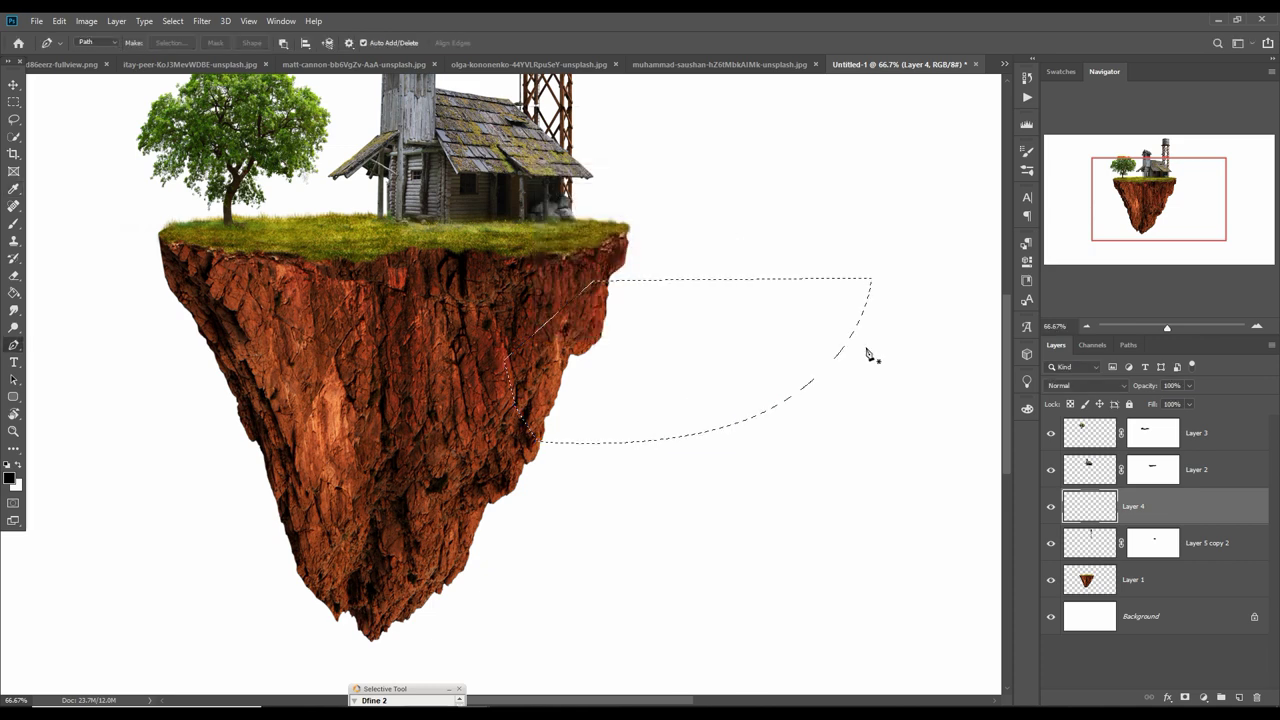
click(1203, 697)
click(1200, 463)
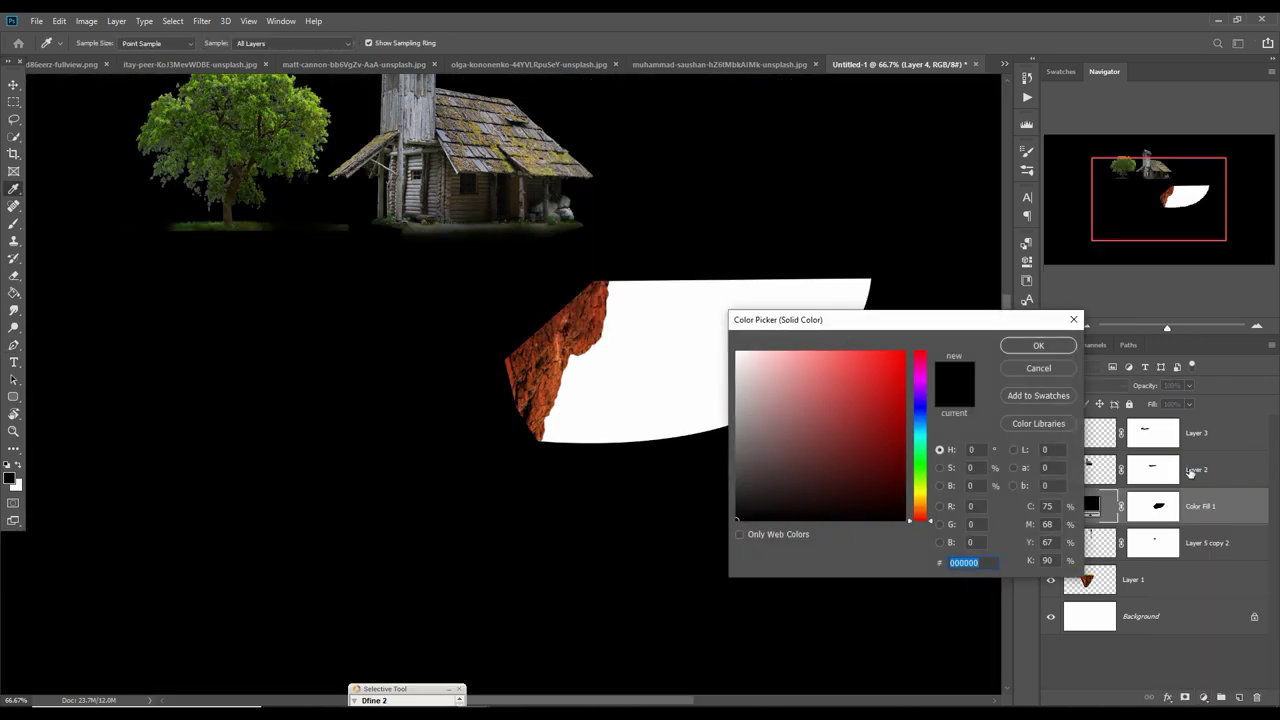
click(1044, 368)
click(173, 21)
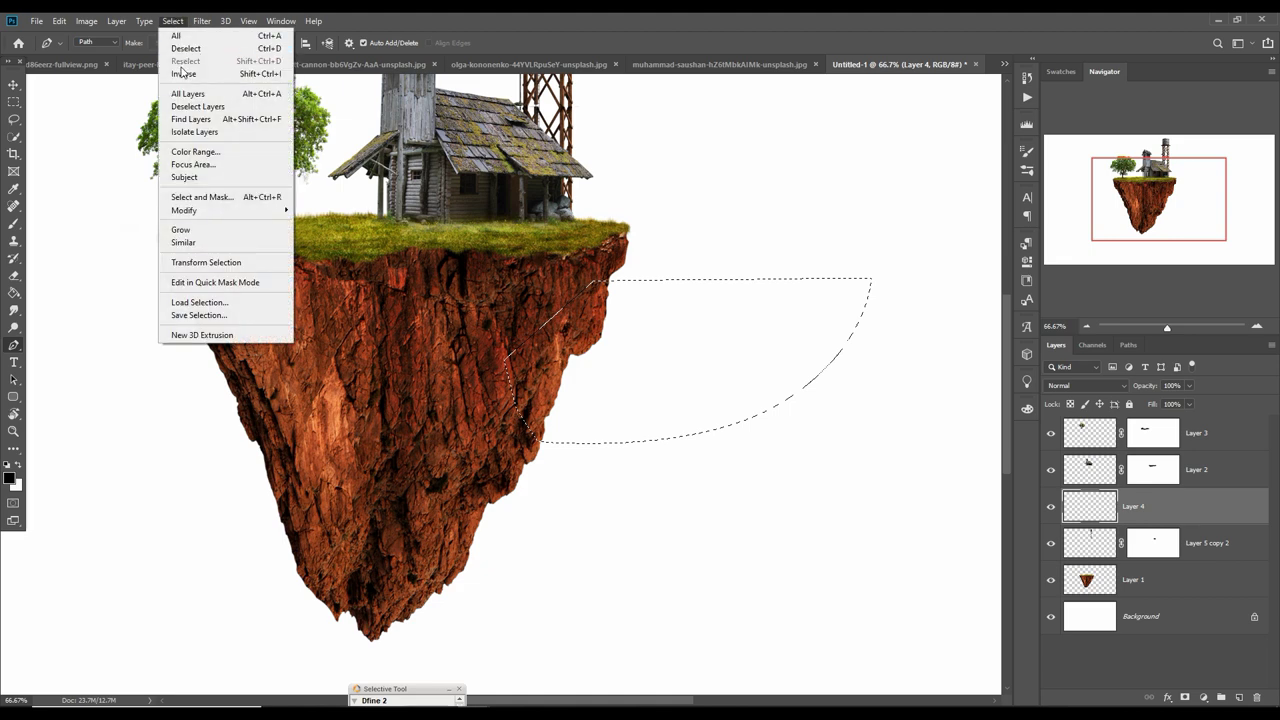
Fill the pool selection with a Color Fill layer, darkening the bright cyan to a softer teal.
click(1203, 697)
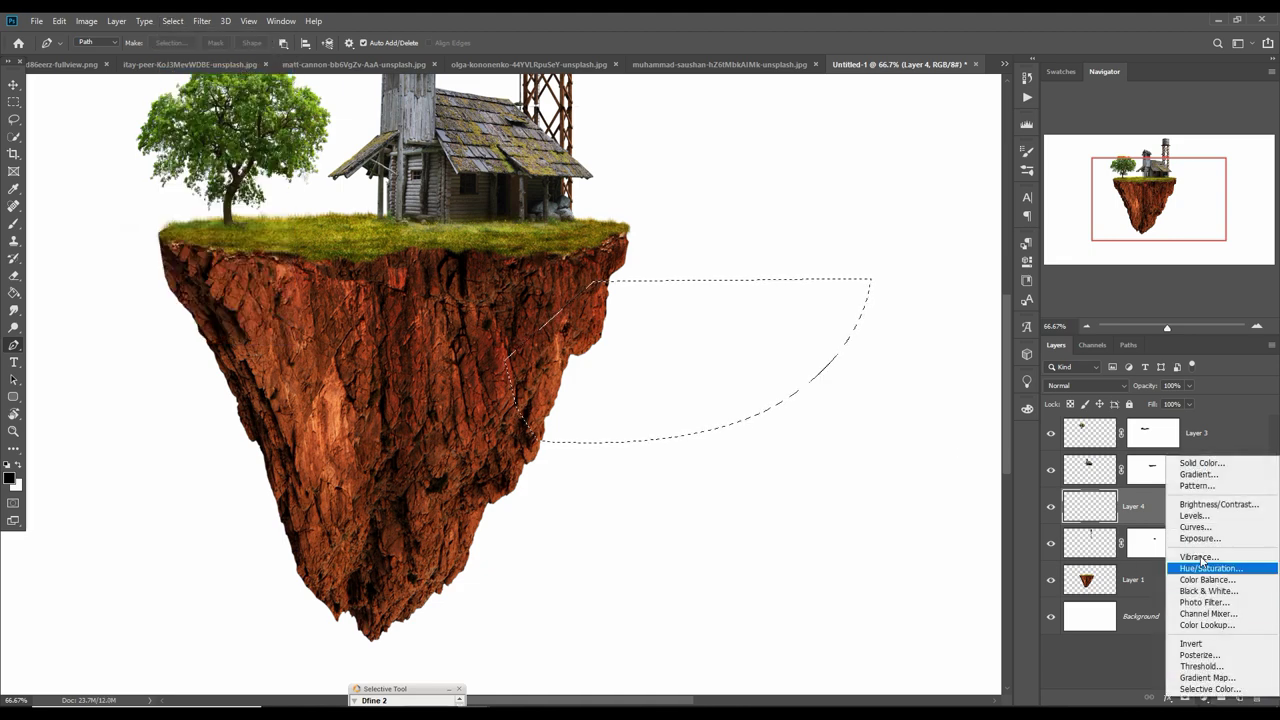
click(1192, 465)
click(921, 440)
click(904, 355)
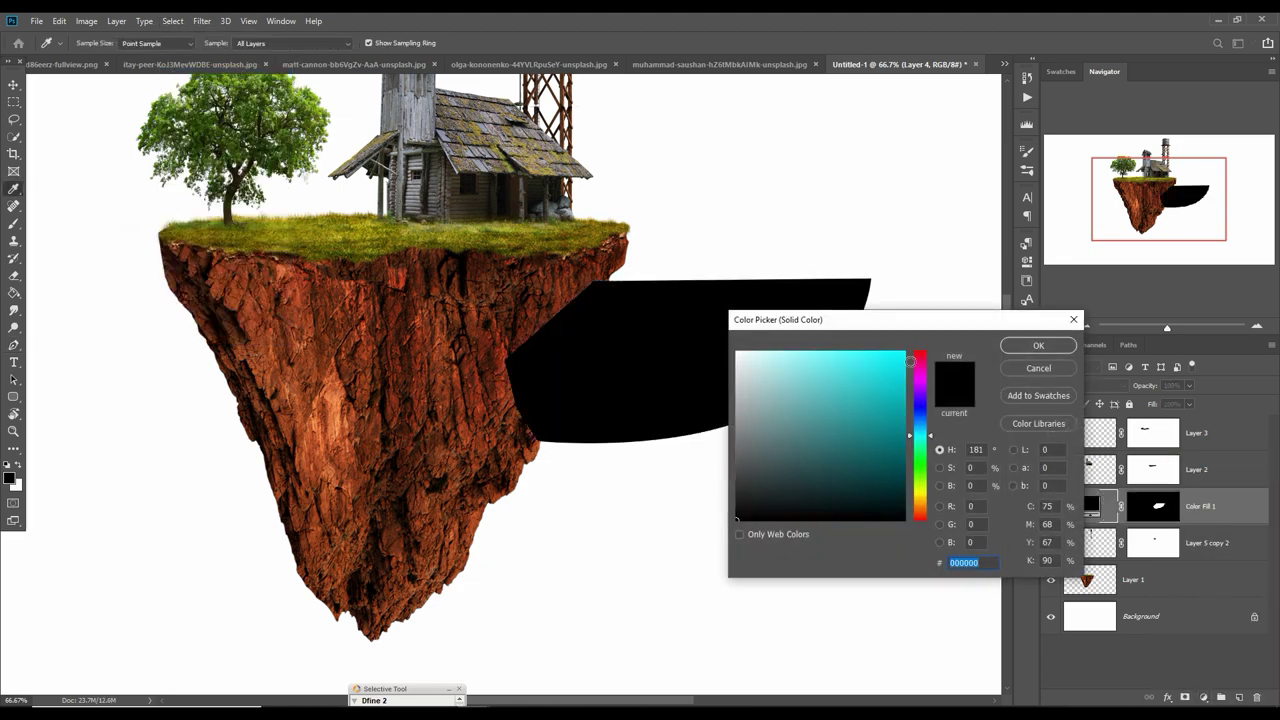
drag(931, 440, 931, 439)
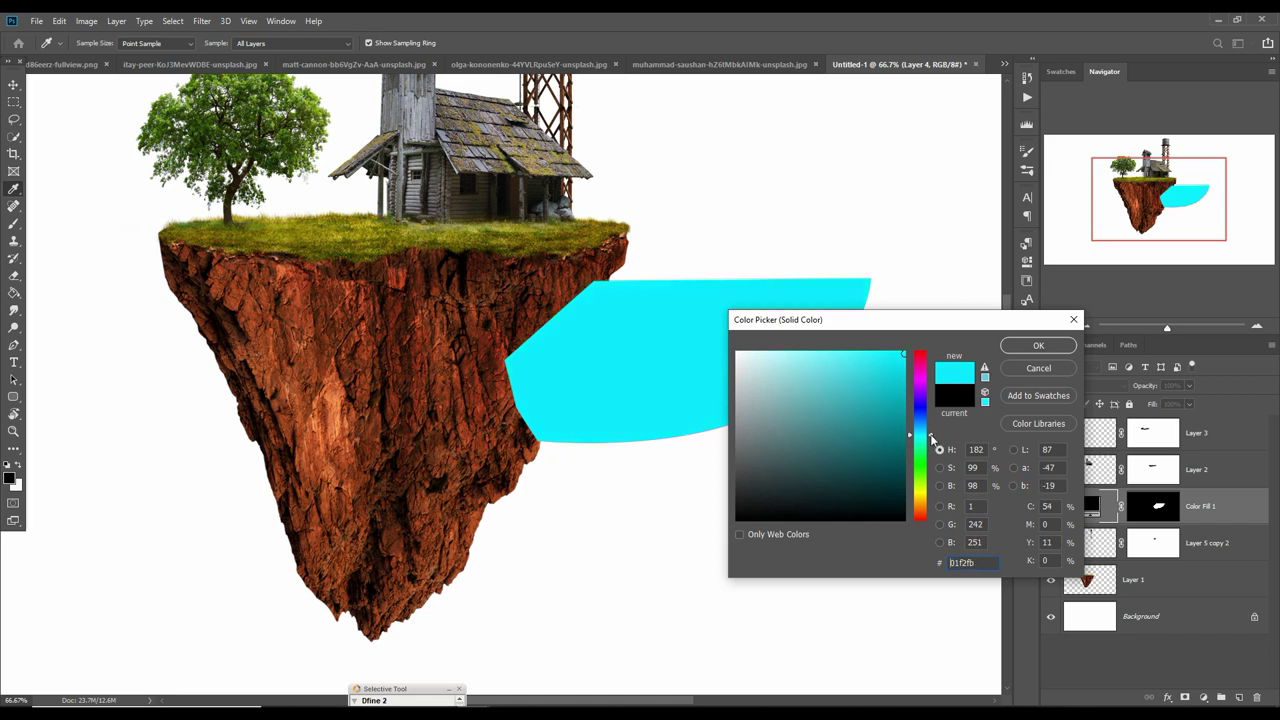
click(904, 408)
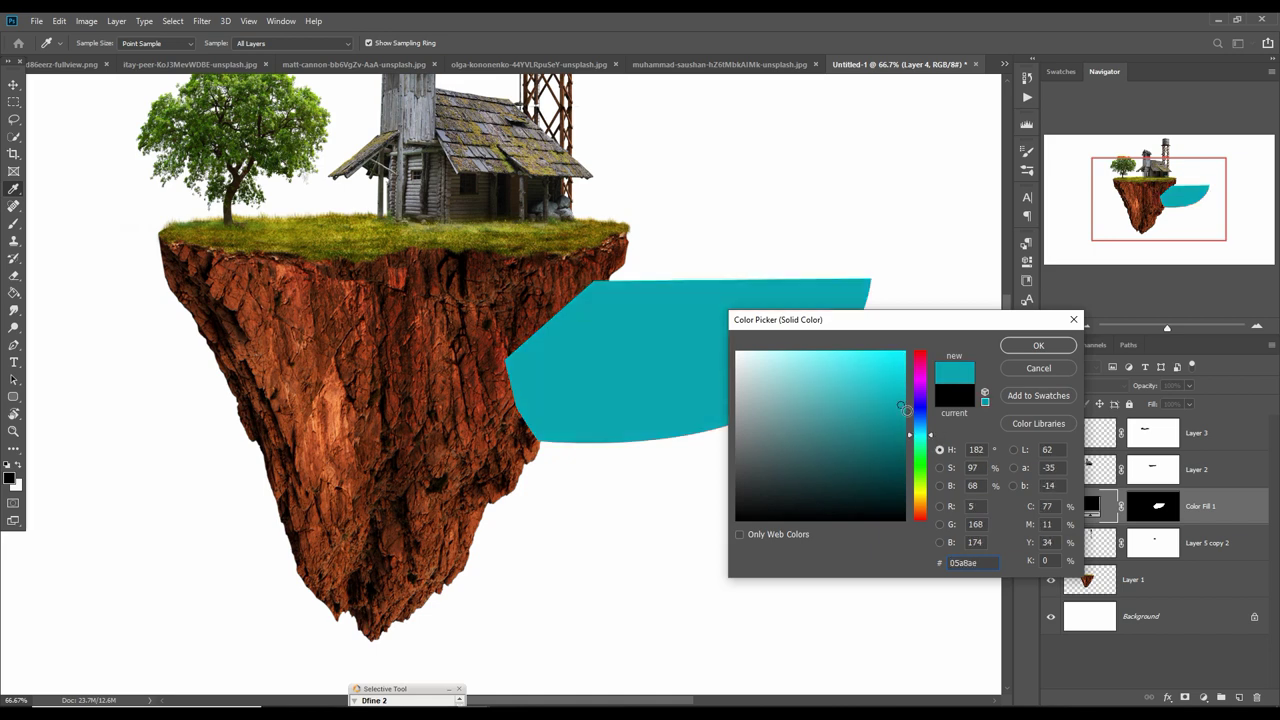
drag(911, 392, 905, 388)
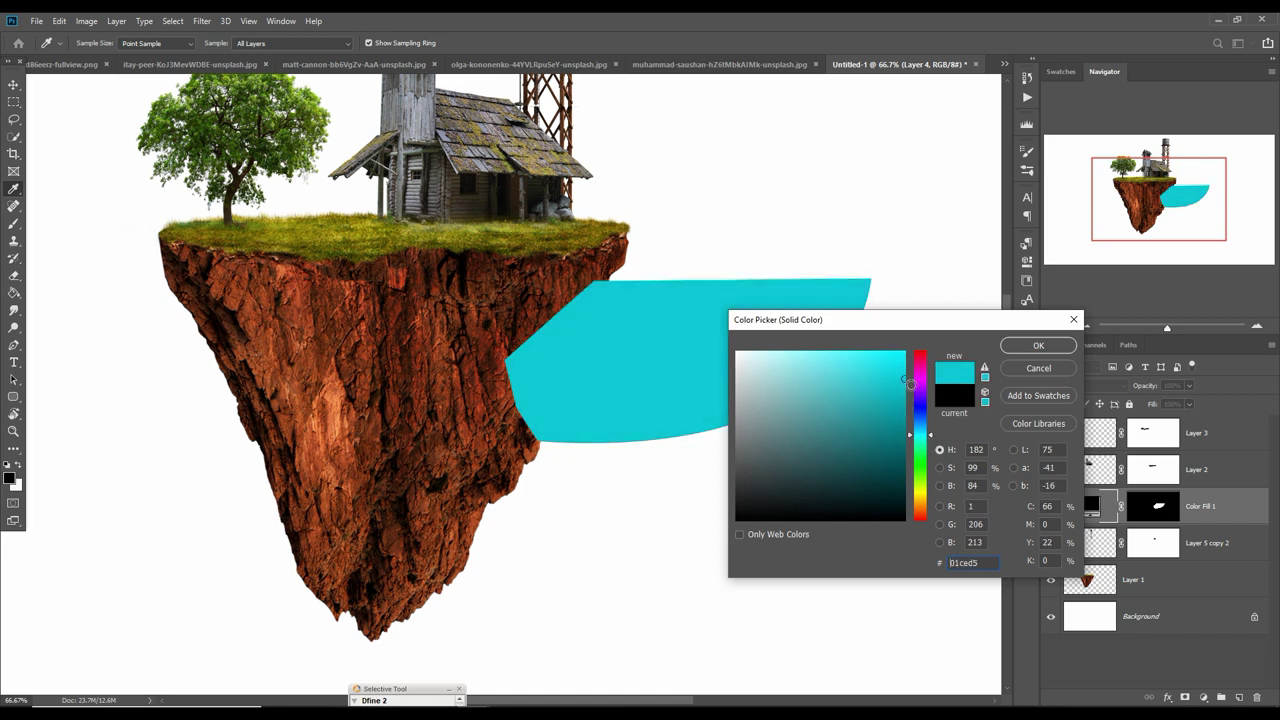
click(1038, 345)
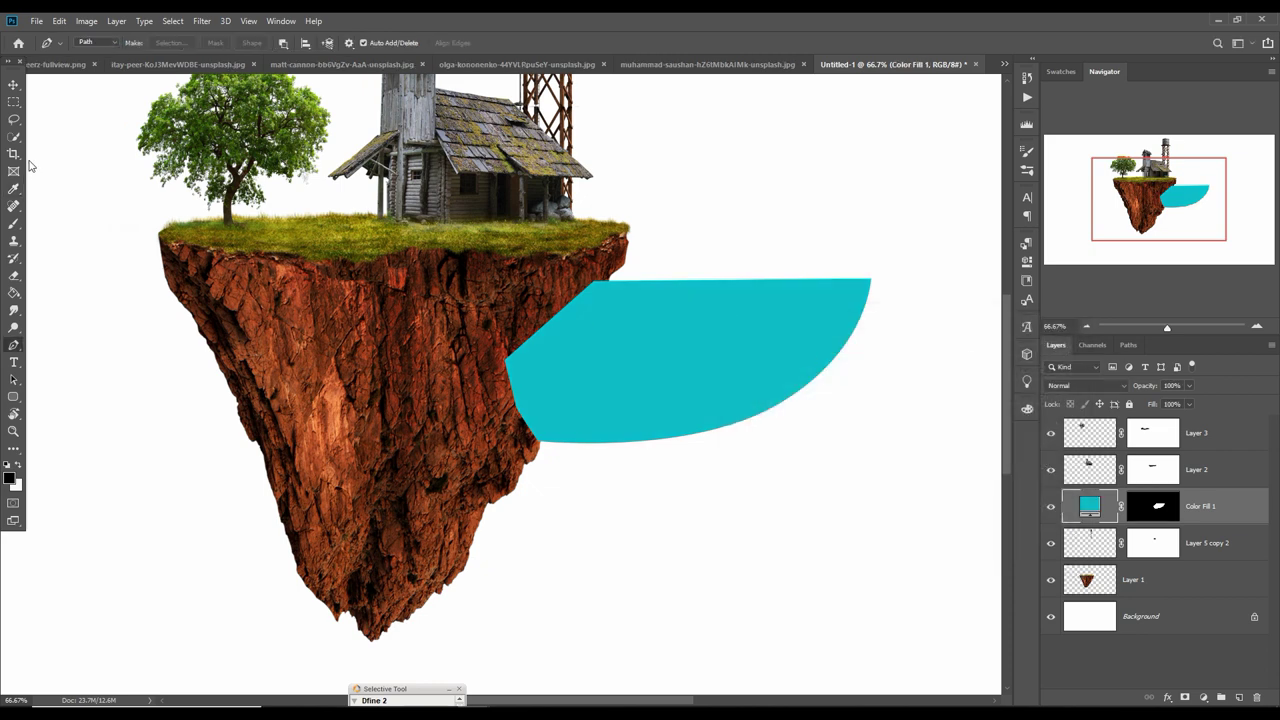
key(v)
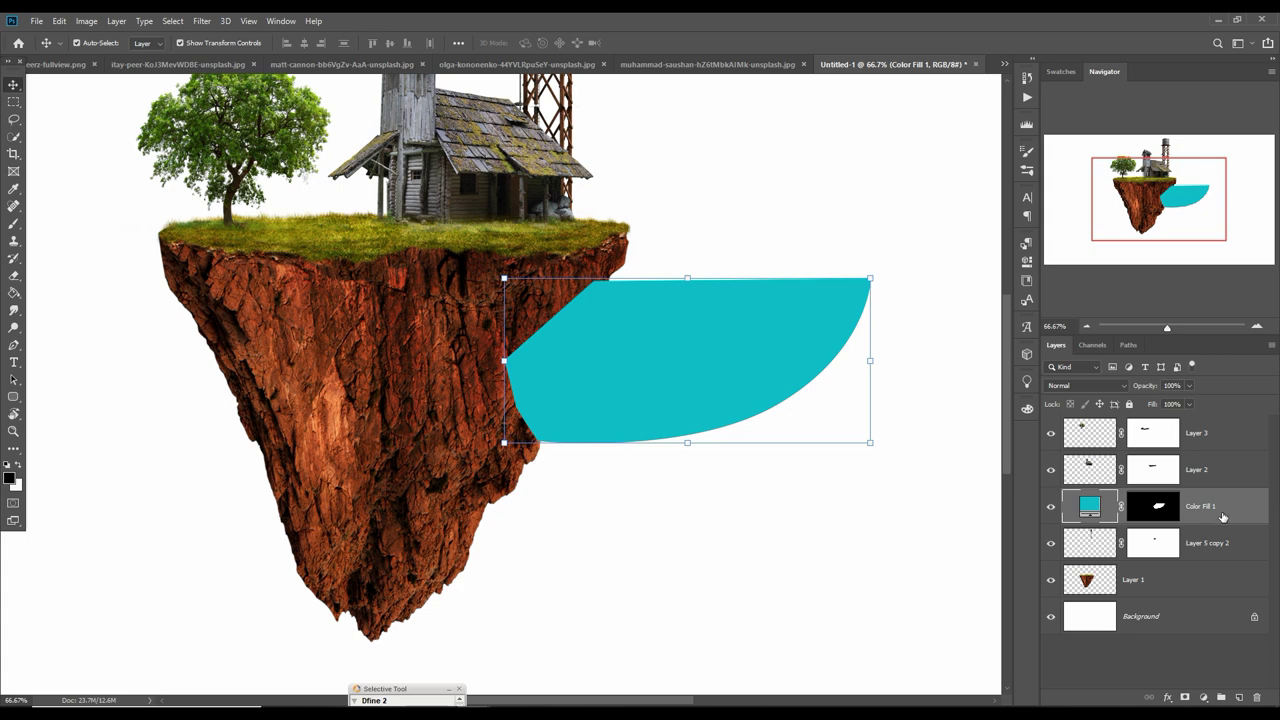
Merge the teal Color Fill 1 with Layer 4 into a single plain layer.
shift+click(1200, 543)
right_click(1195, 506)
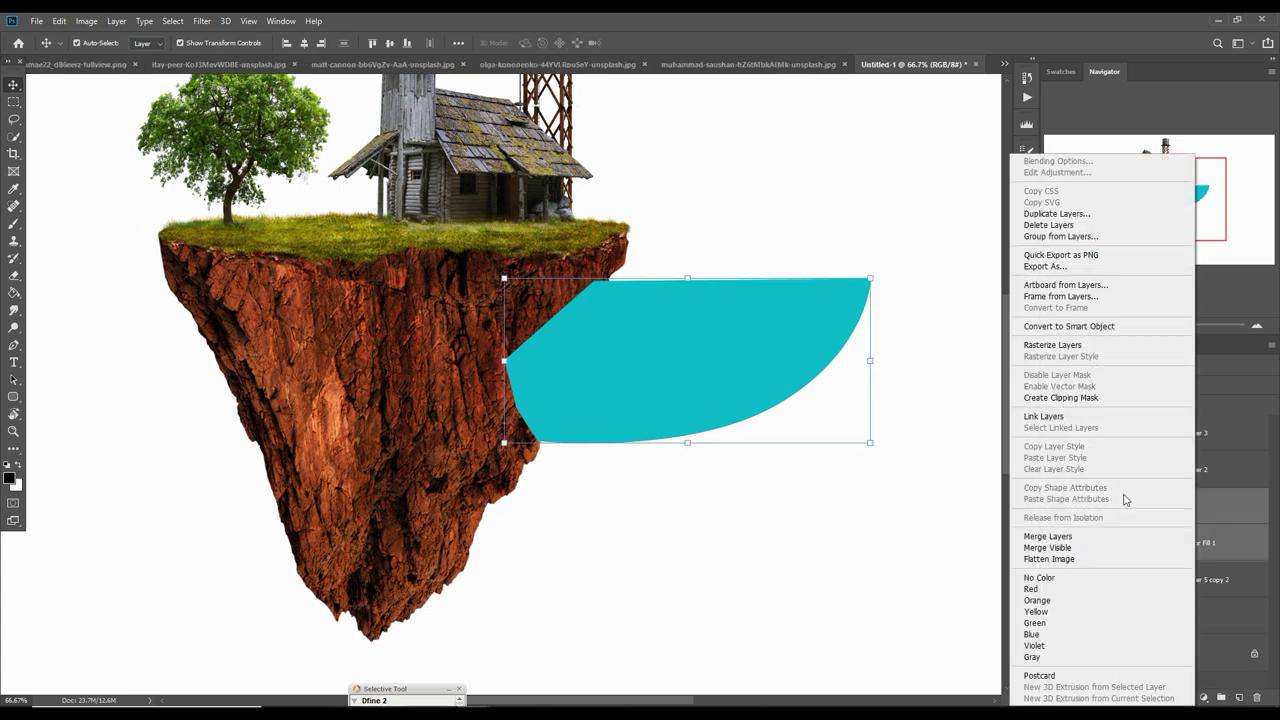
click(1058, 536)
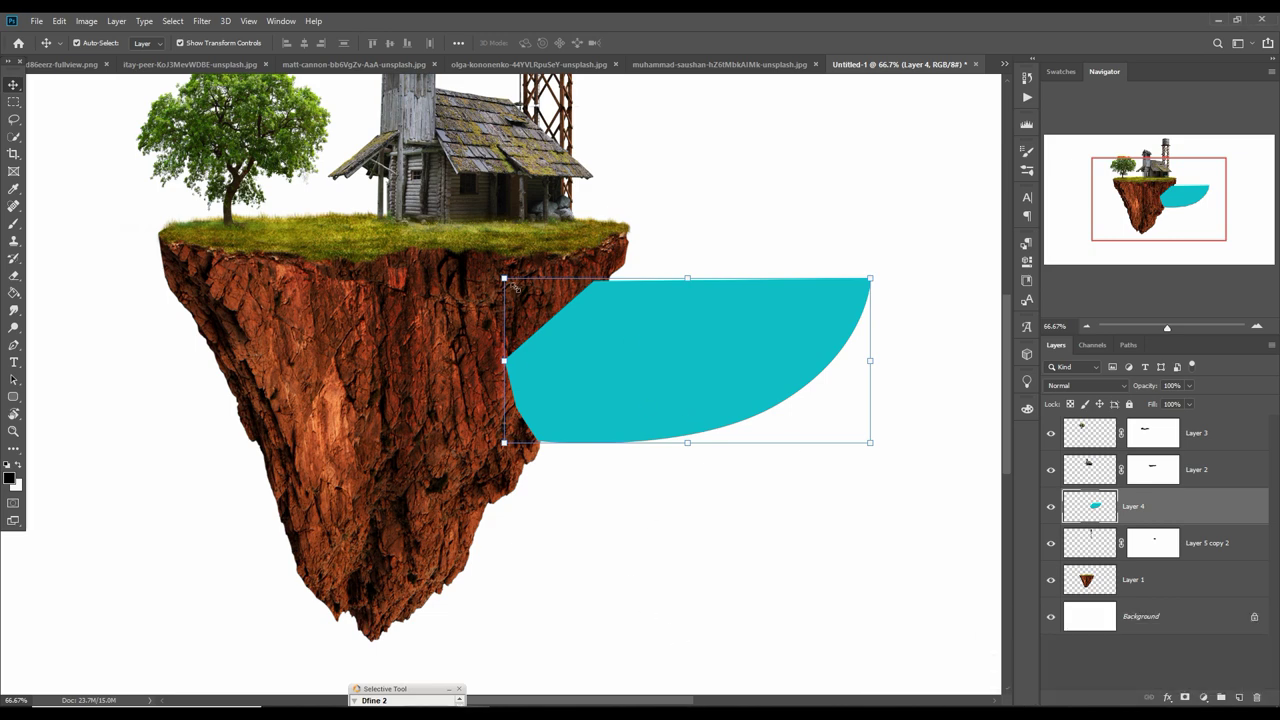
Free-transform the pool so it is deeper and extends further left into the rock.
drag(504, 278, 504, 302)
drag(870, 278, 867, 302)
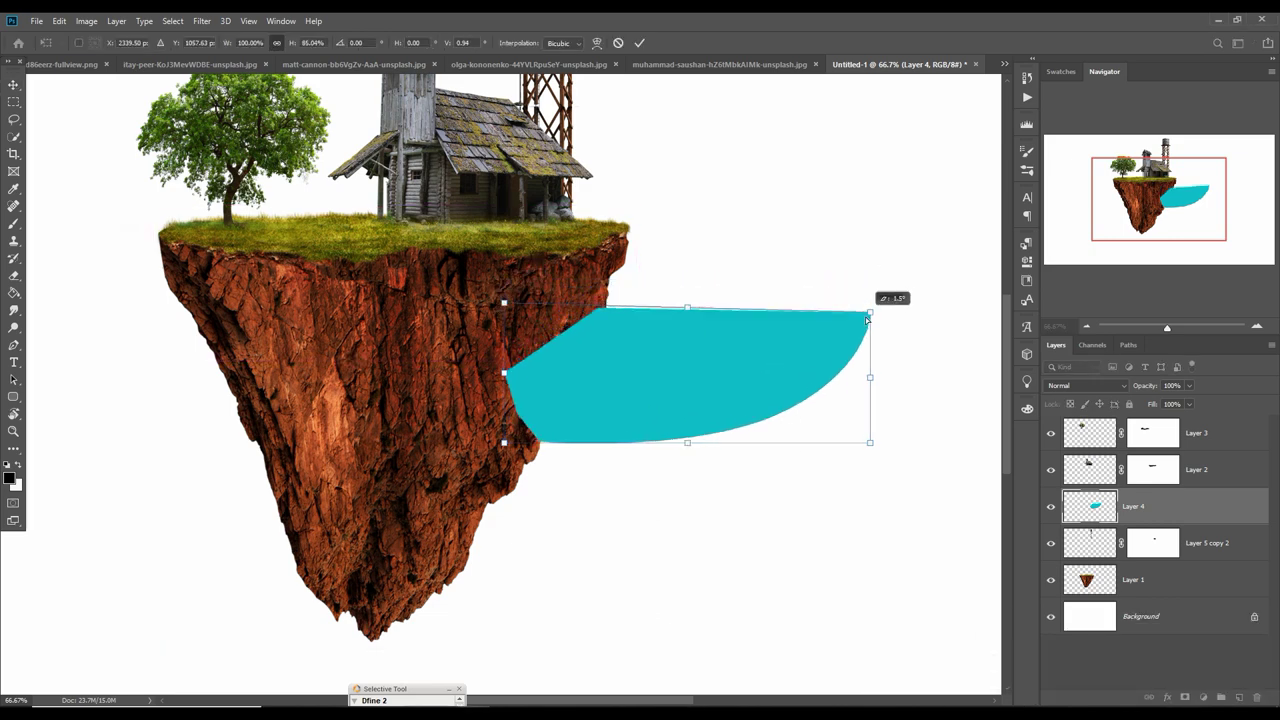
drag(506, 377, 484, 374)
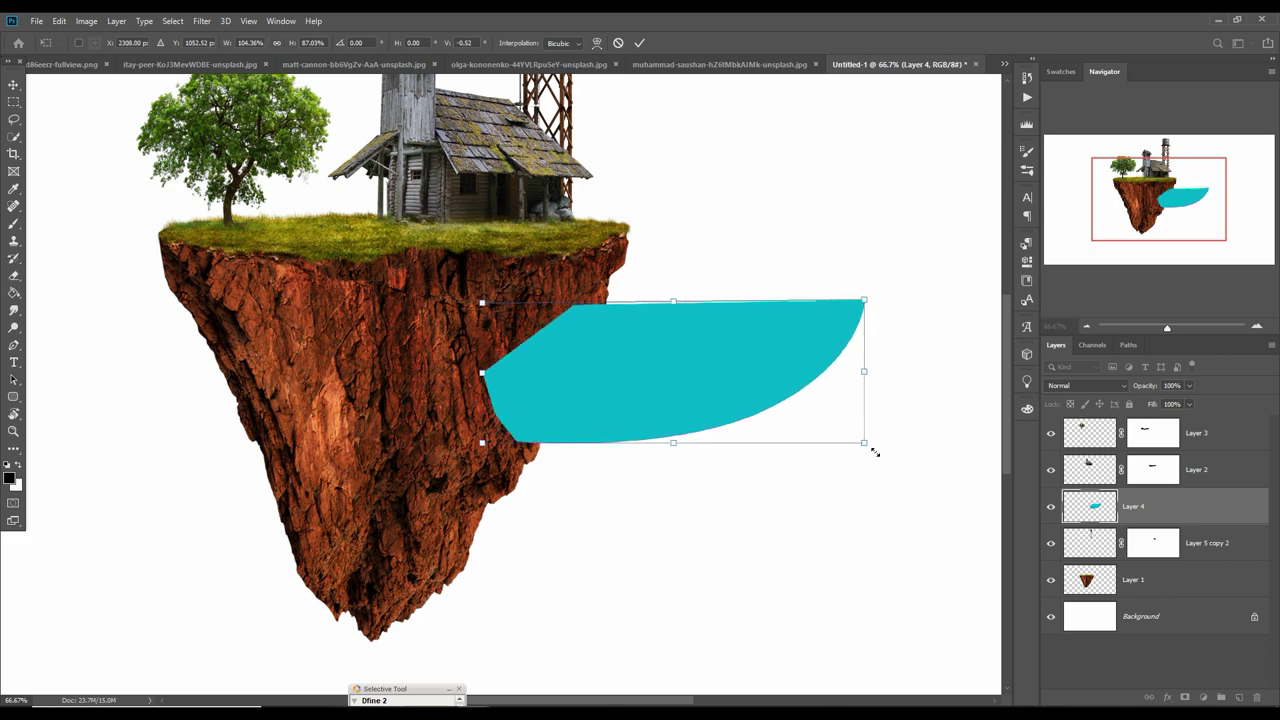
mouse_move(870, 442)
mouse_down()
mouse_move(828, 489)
mouse_move(816, 483)
mouse_up()
drag(482, 392, 470, 394)
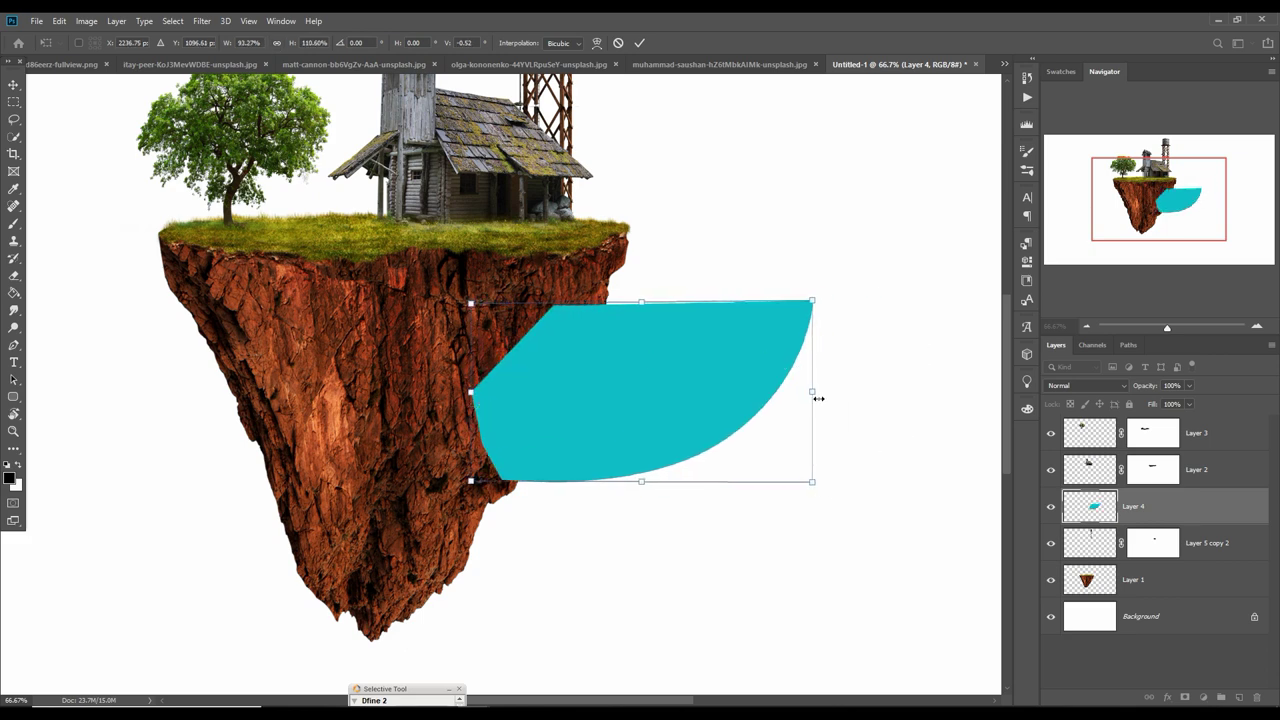
drag(823, 300, 818, 313)
key(Return)
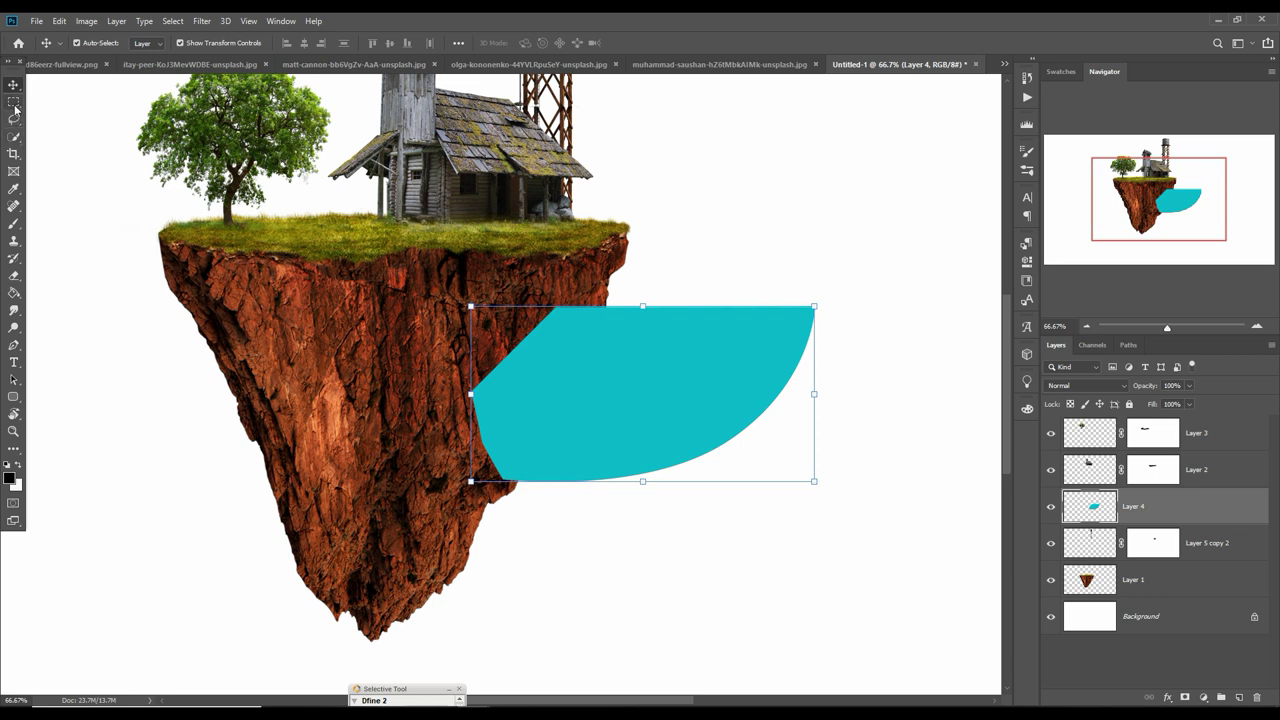
click(13, 347)
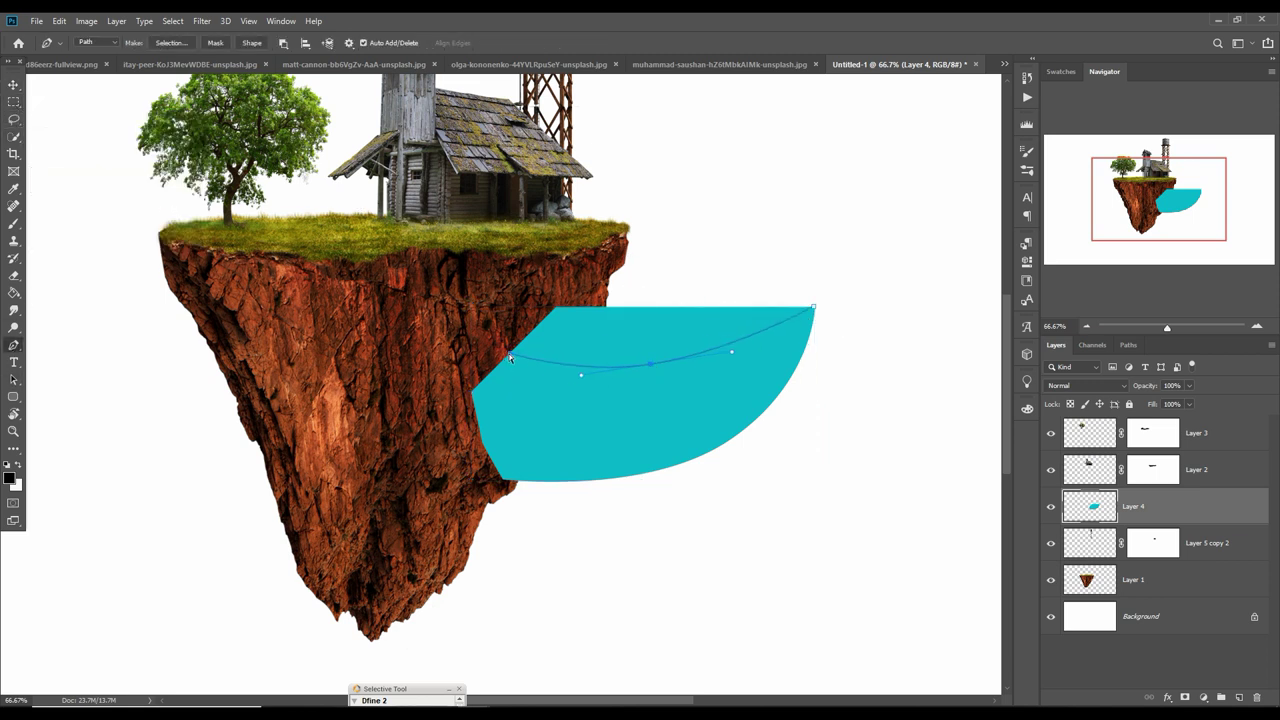
Bend the pen path into an elliptical arc over the pool's top.
drag(510, 354, 495, 363)
drag(725, 287, 760, 246)
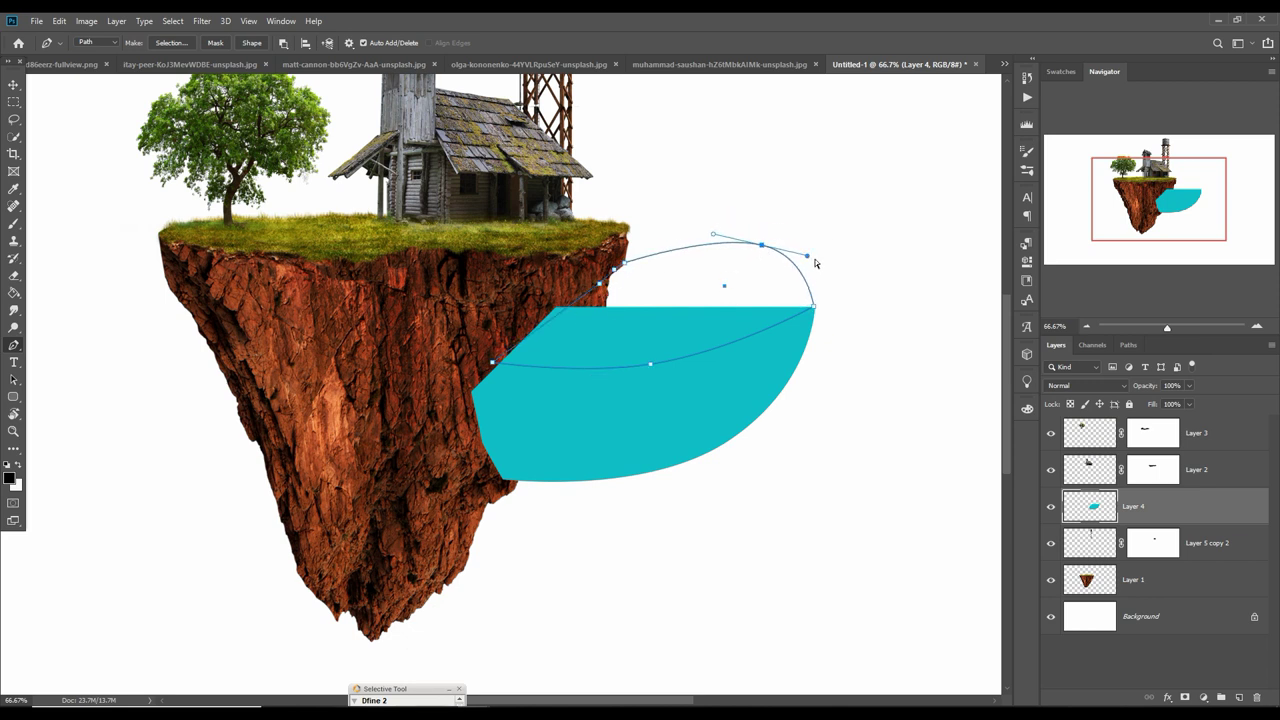
drag(825, 261, 864, 265)
drag(761, 245, 764, 253)
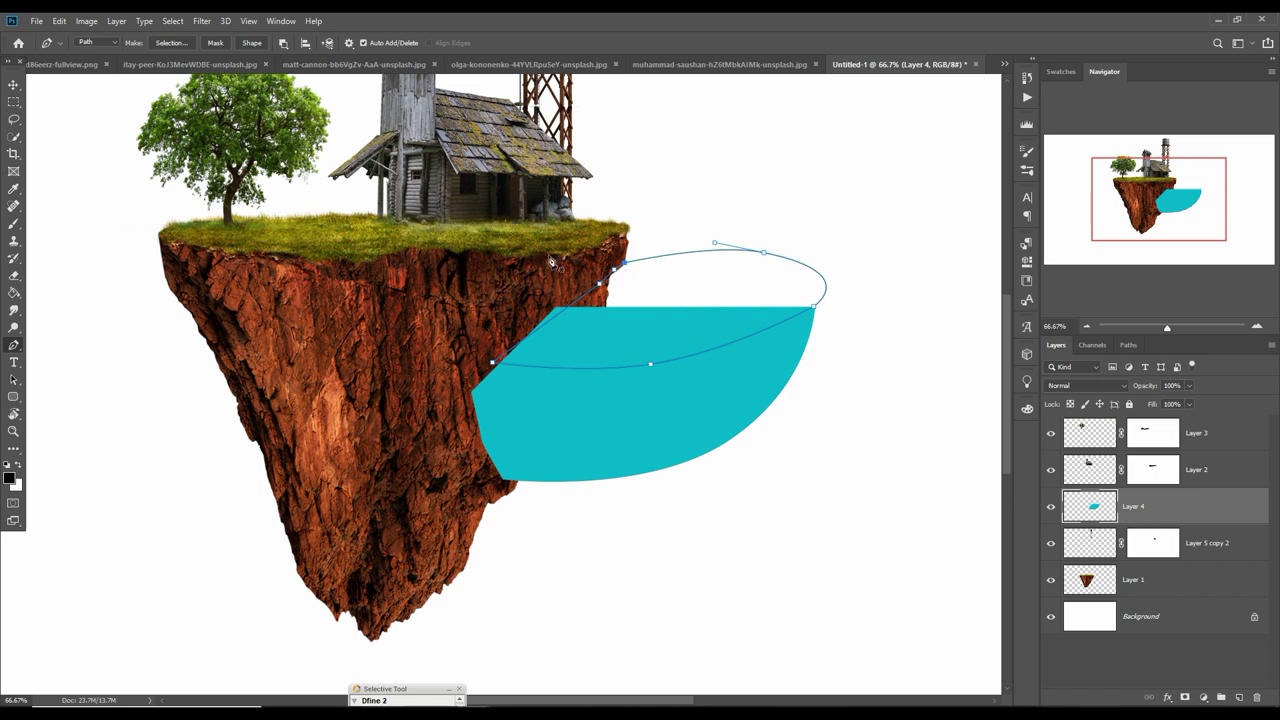
Add a new empty layer and turn the elliptical path into a selection.
click(13, 86)
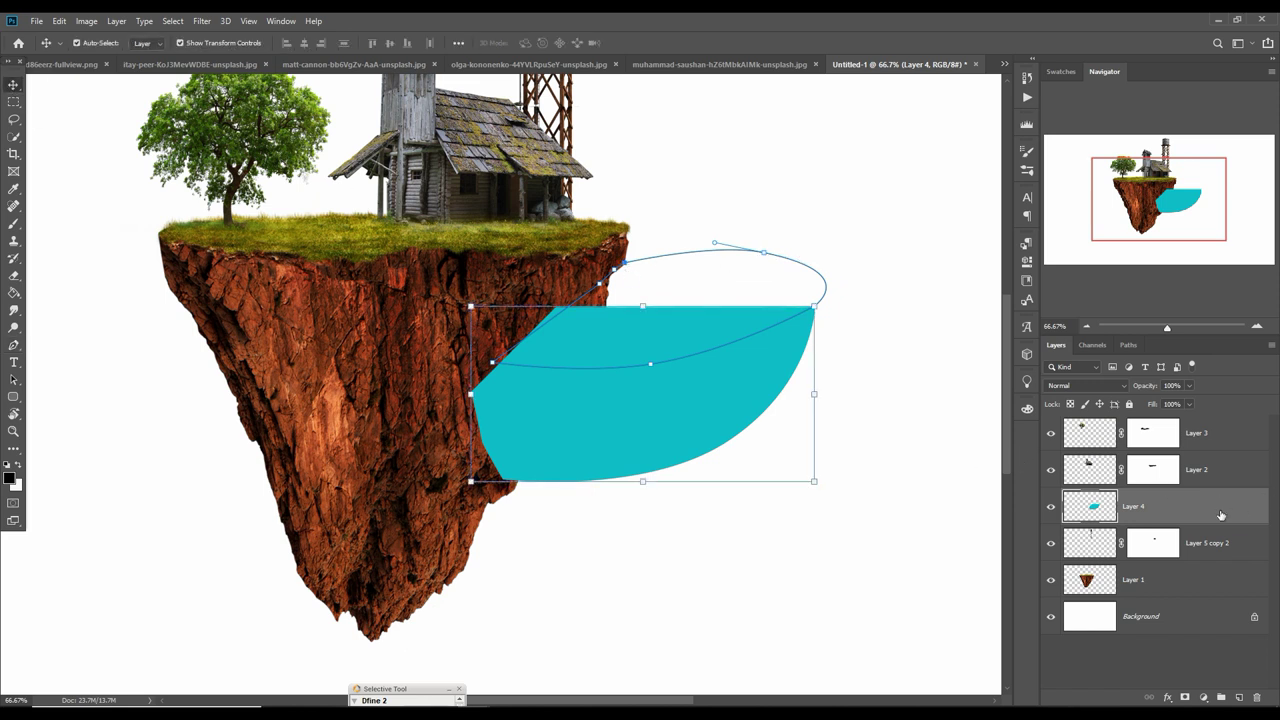
click(1240, 697)
right_click(1200, 515)
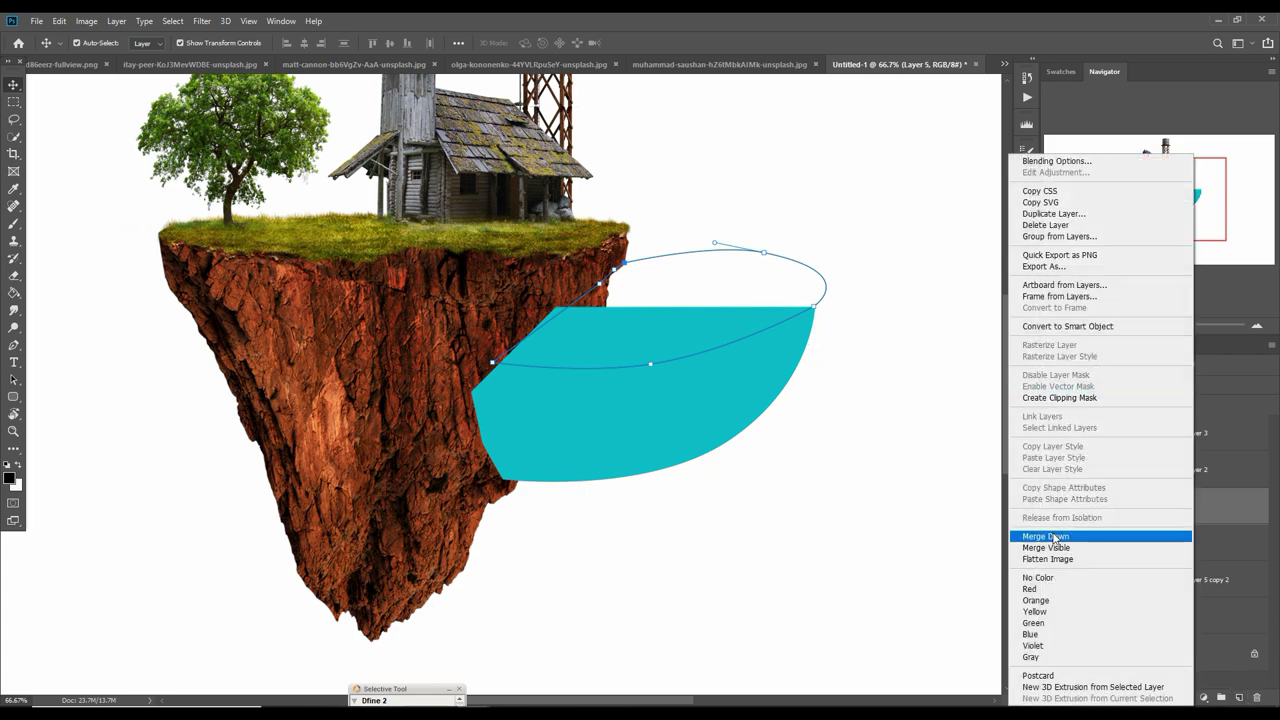
click(783, 328)
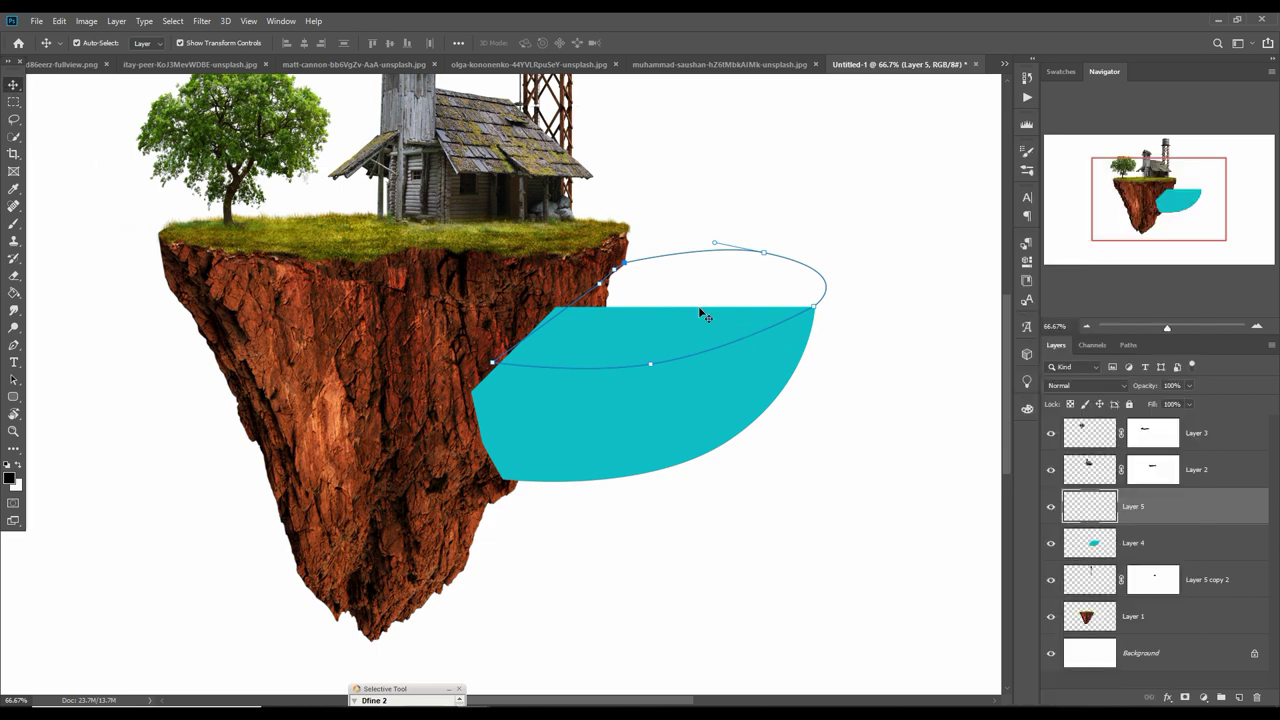
click(14, 345)
right_click(623, 336)
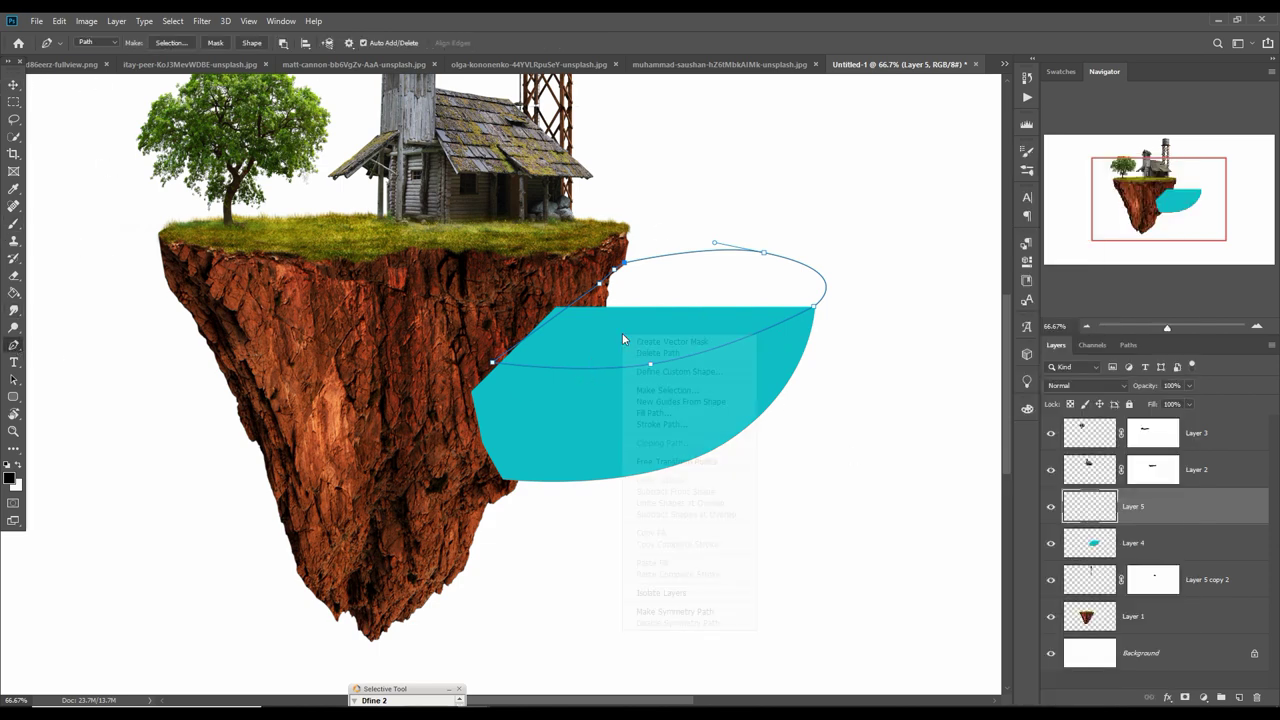
click(667, 390)
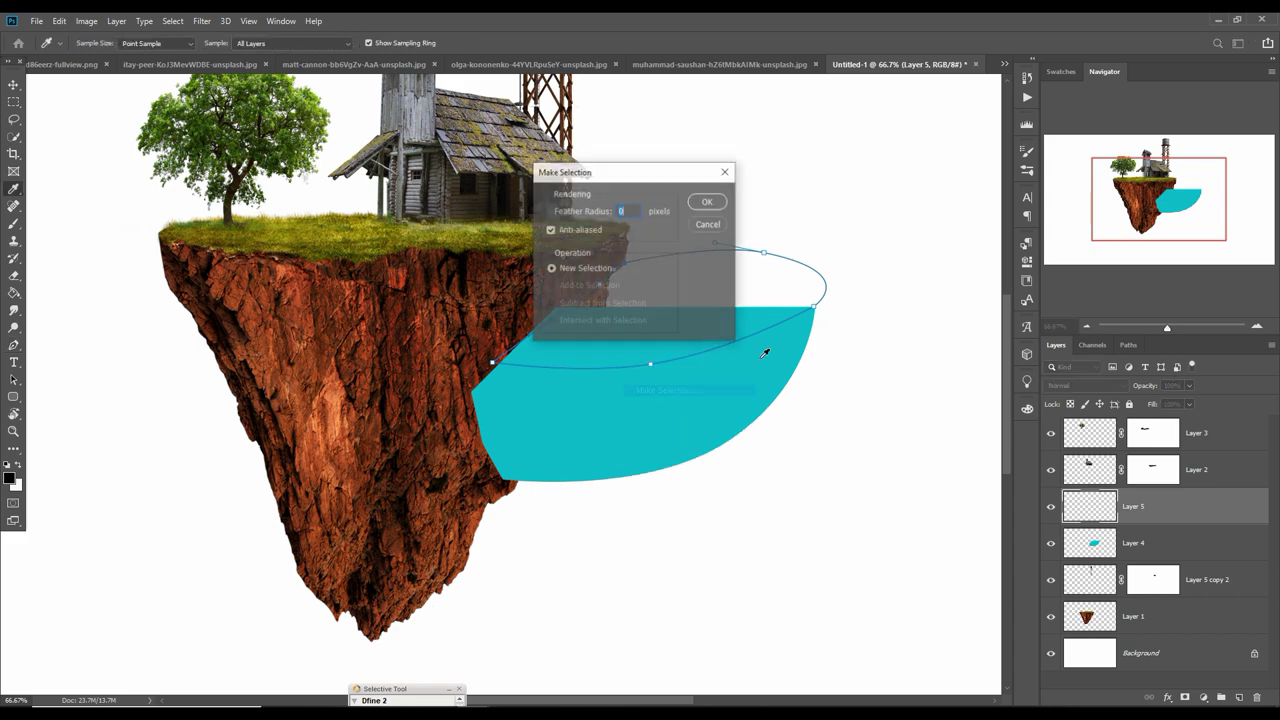
click(707, 200)
click(173, 21)
click(183, 73)
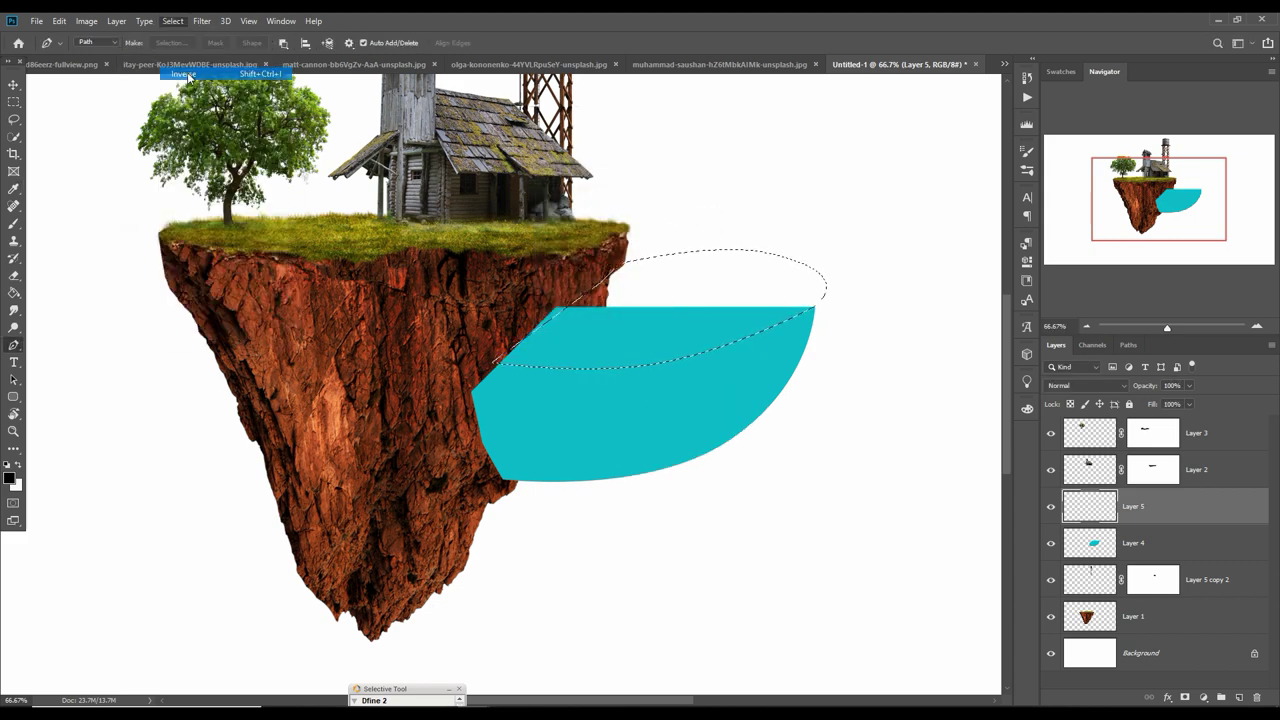
Fill the oval selection with a black Solid Color fill layer.
click(1203, 697)
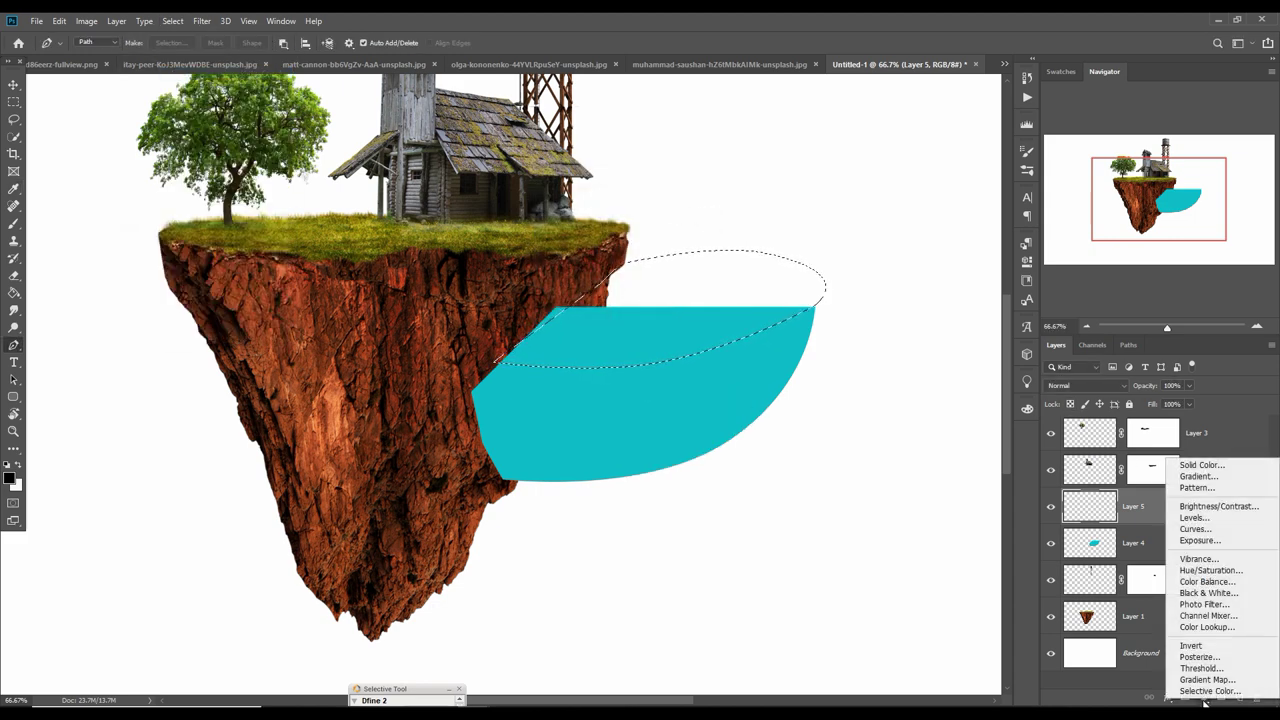
click(1200, 468)
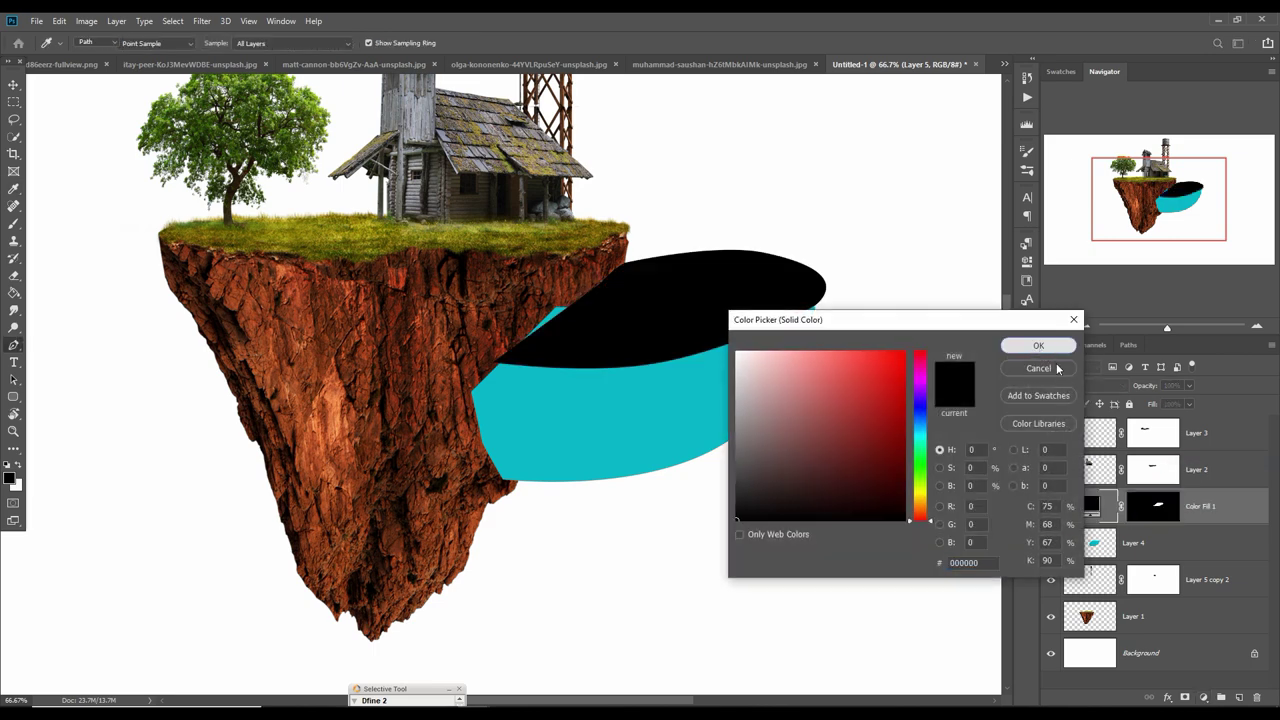
click(1038, 346)
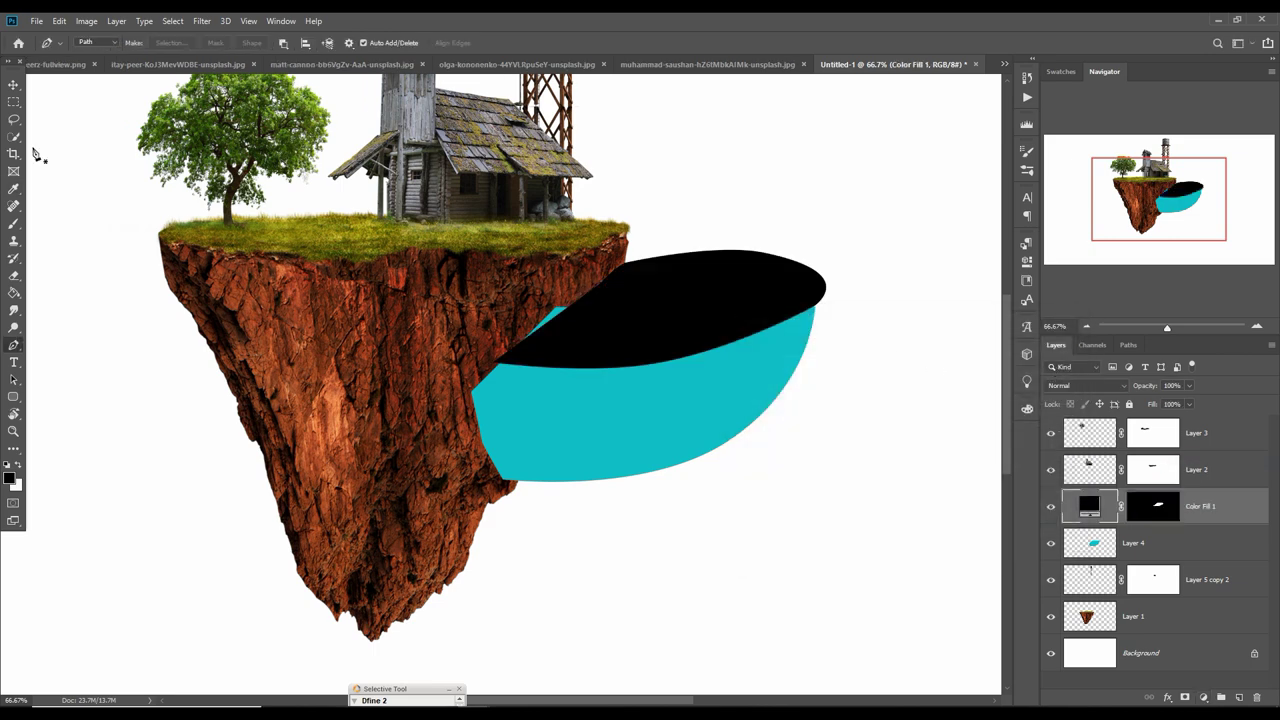
click(13, 85)
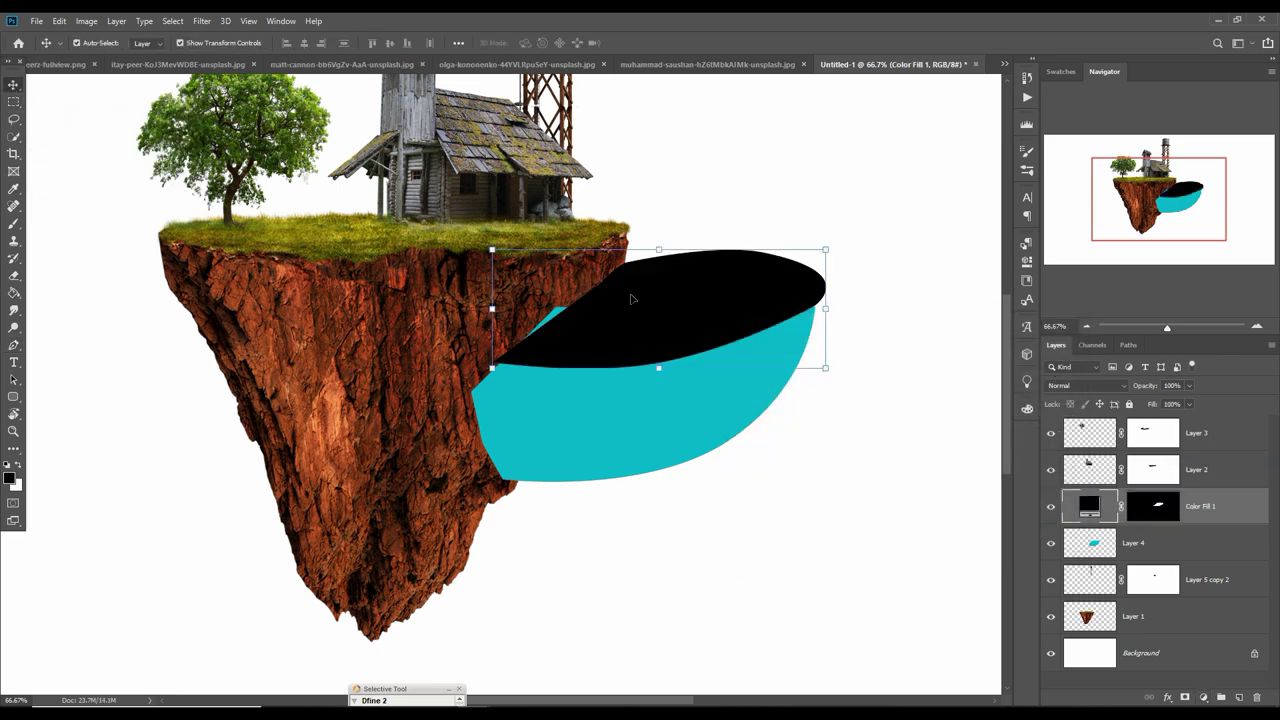
Copy a band of sea water from the ocean photo and scale it onto the pool top.
click(706, 64)
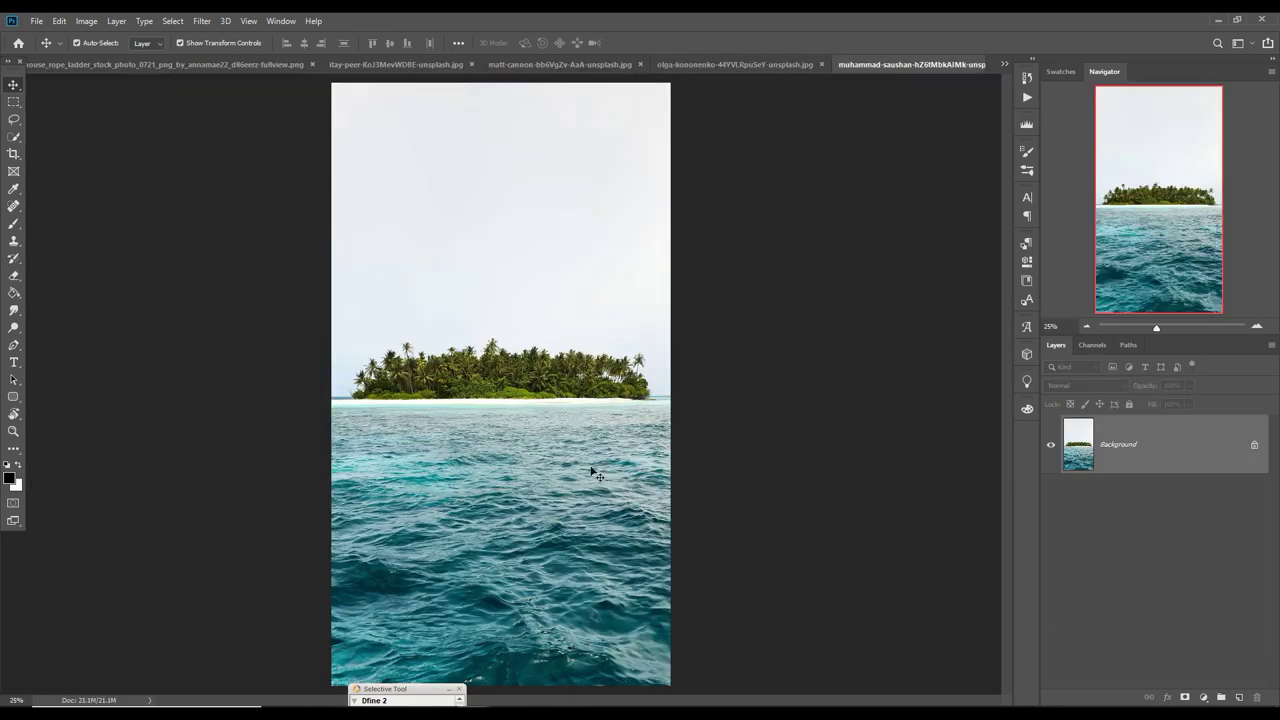
click(12, 102)
mouse_move(339, 426)
mouse_down()
mouse_move(704, 593)
mouse_move(698, 563)
mouse_up()
key(v)
drag(911, 64, 911, 107)
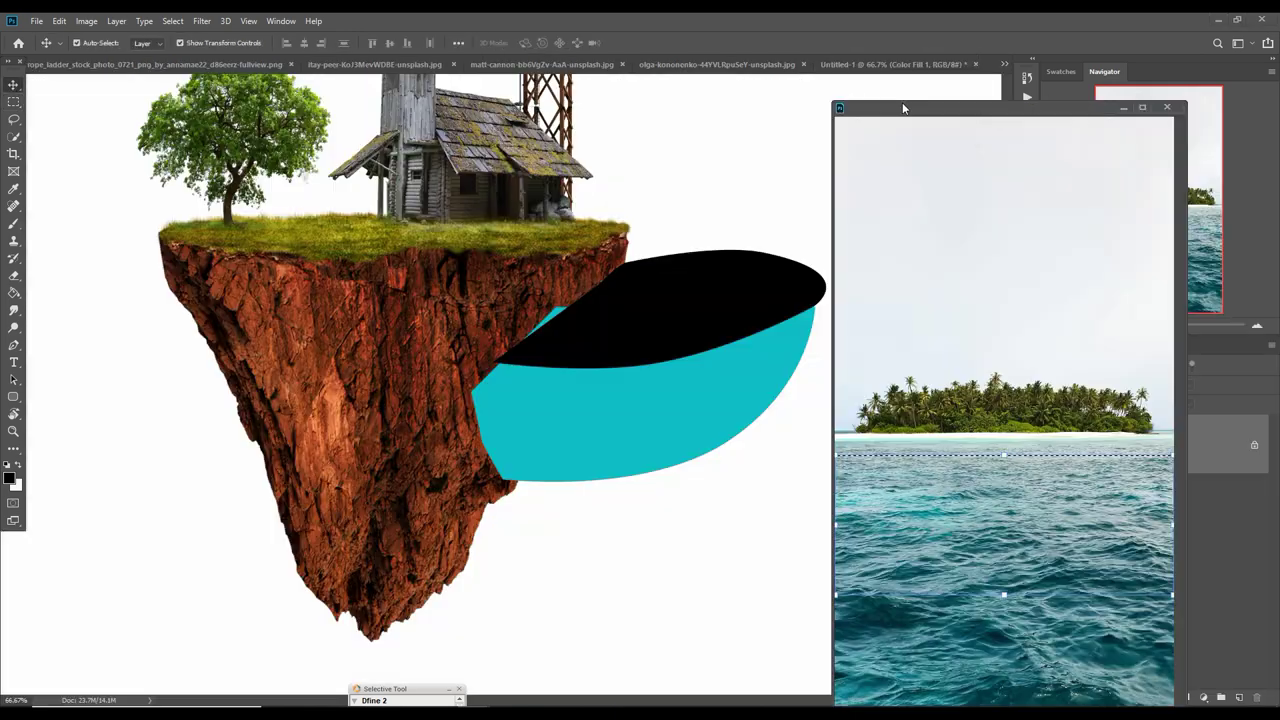
drag(1028, 490, 721, 322)
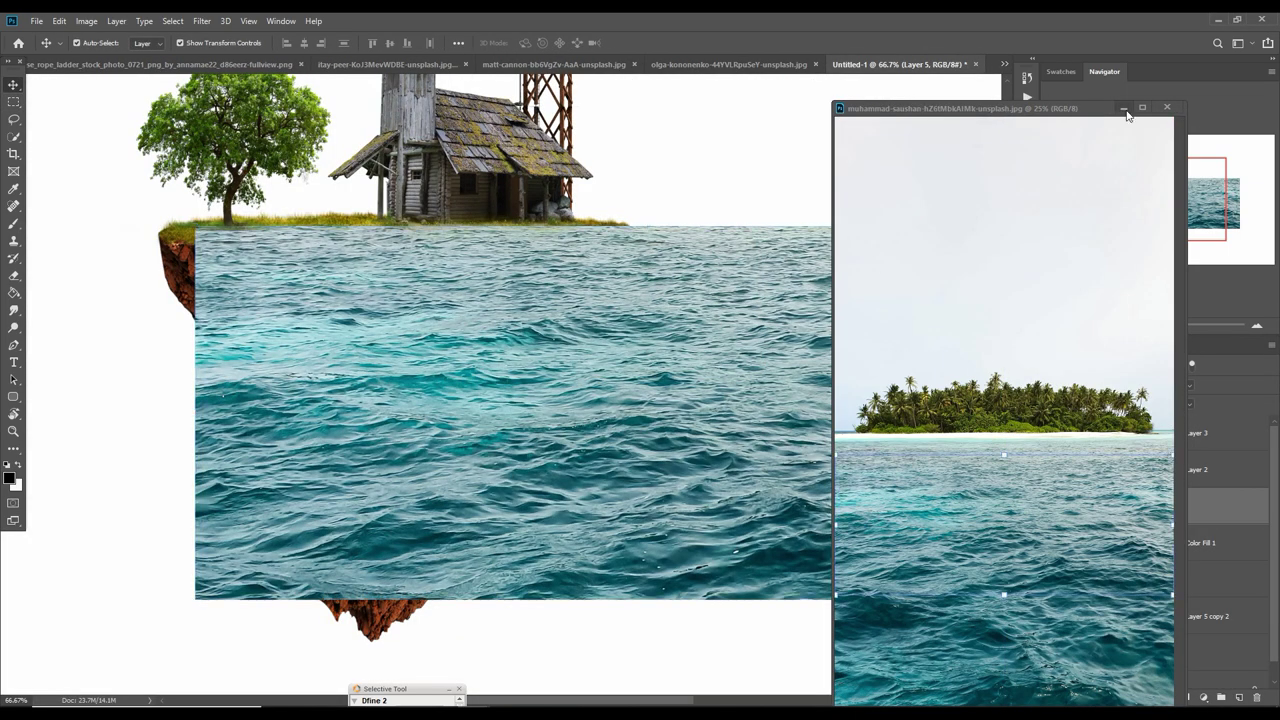
key(ctrl+w)
mouse_move(203, 423)
mouse_down()
mouse_move(574, 440)
mouse_move(572, 420)
mouse_up()
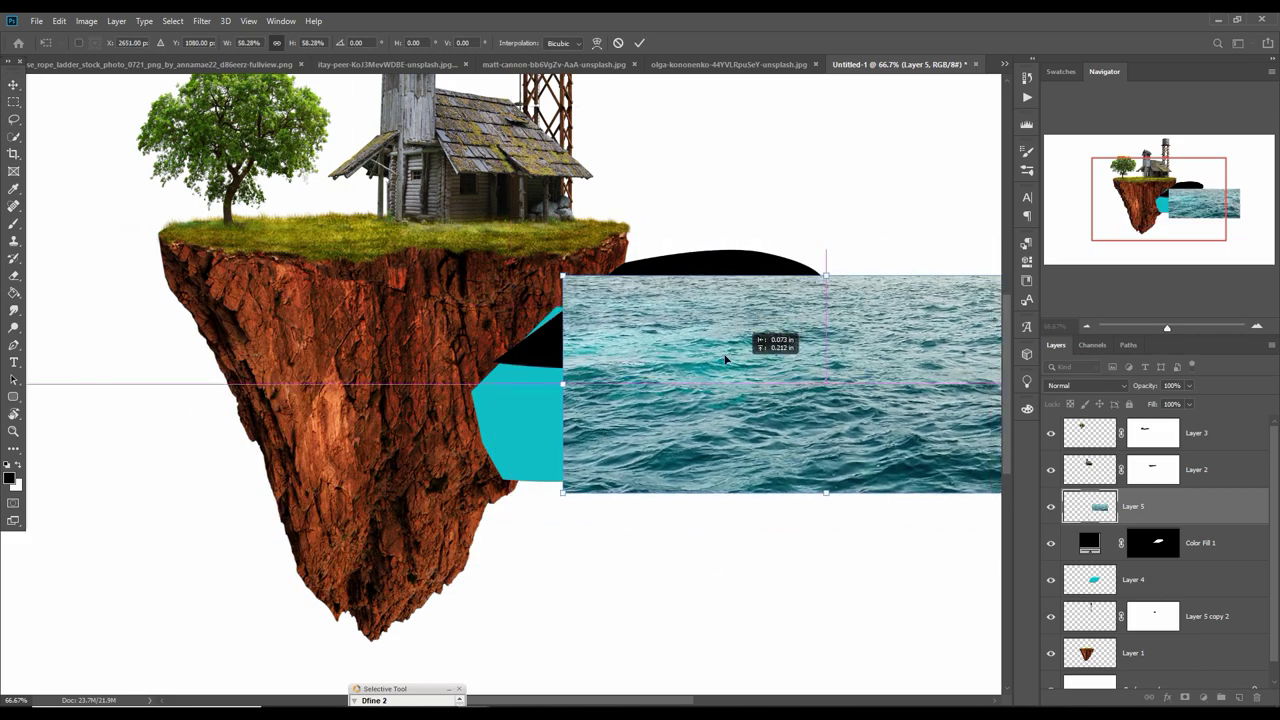
drag(936, 467, 843, 425)
click(1198, 540)
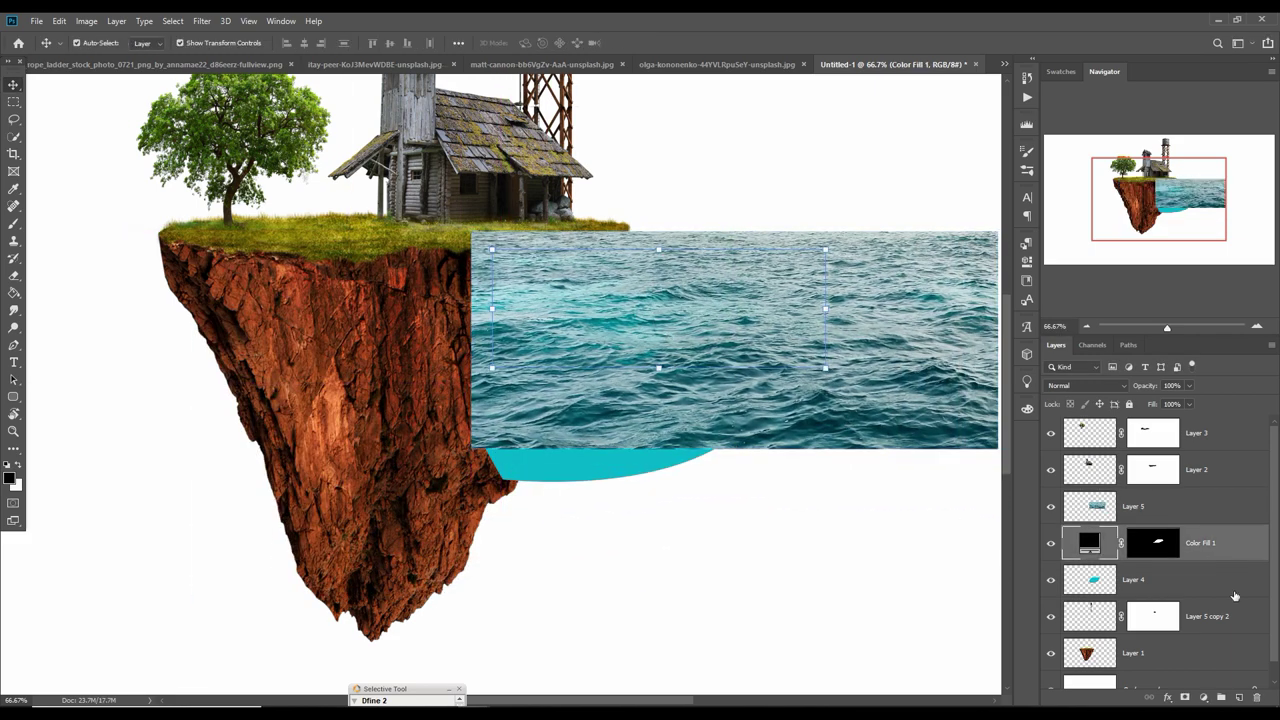
Merge the black fill into Layer 6 and clip the water texture to it.
key(ctrl+shift+alt+n)
right_click(1203, 546)
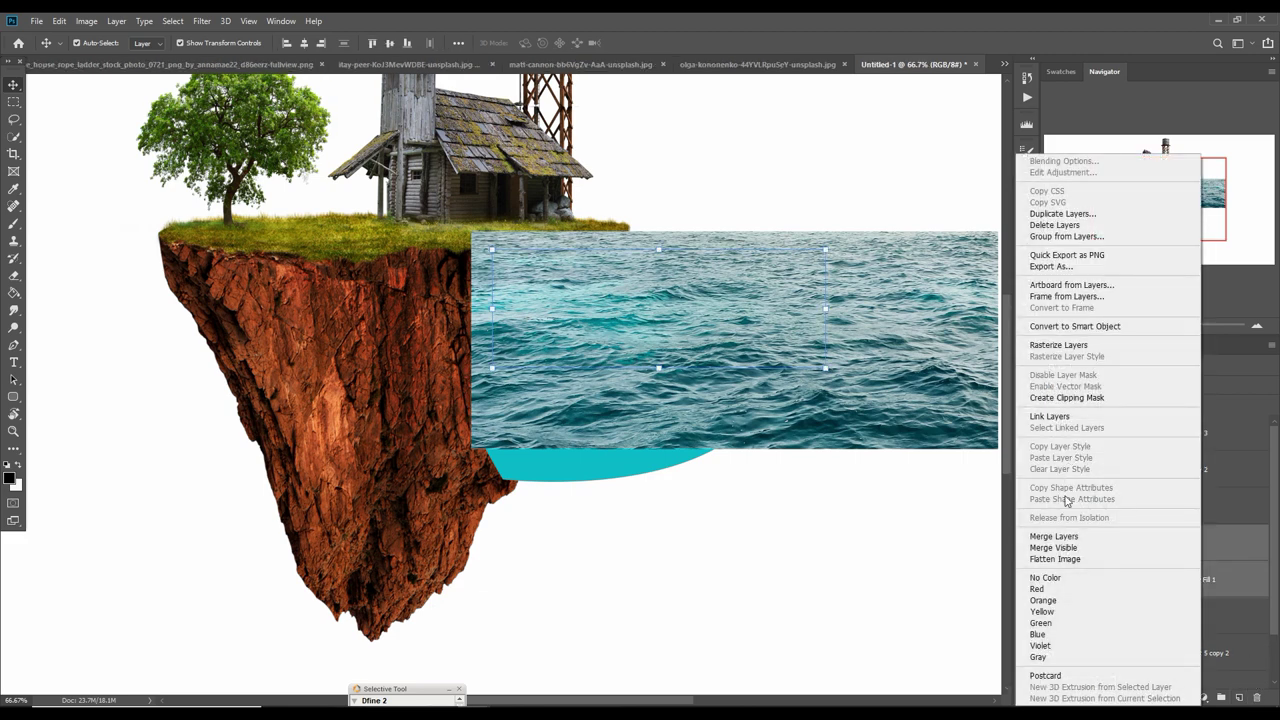
click(1065, 537)
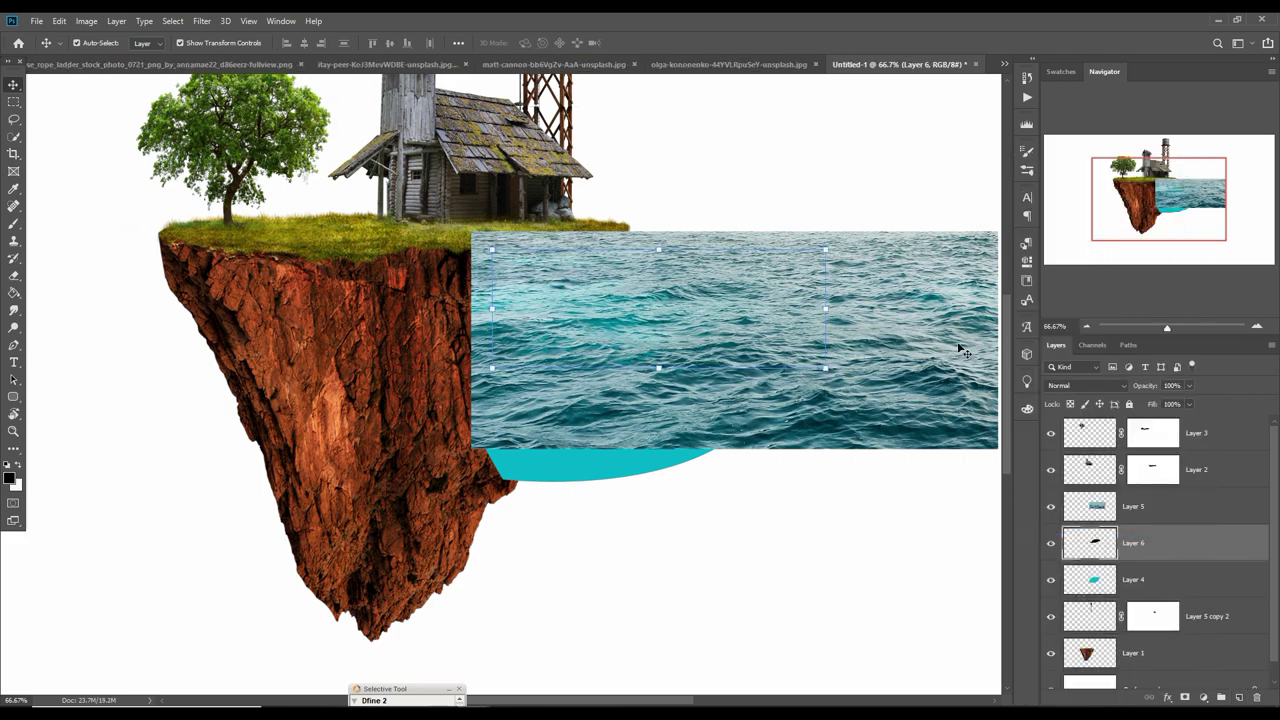
click(1136, 506)
right_click(1156, 510)
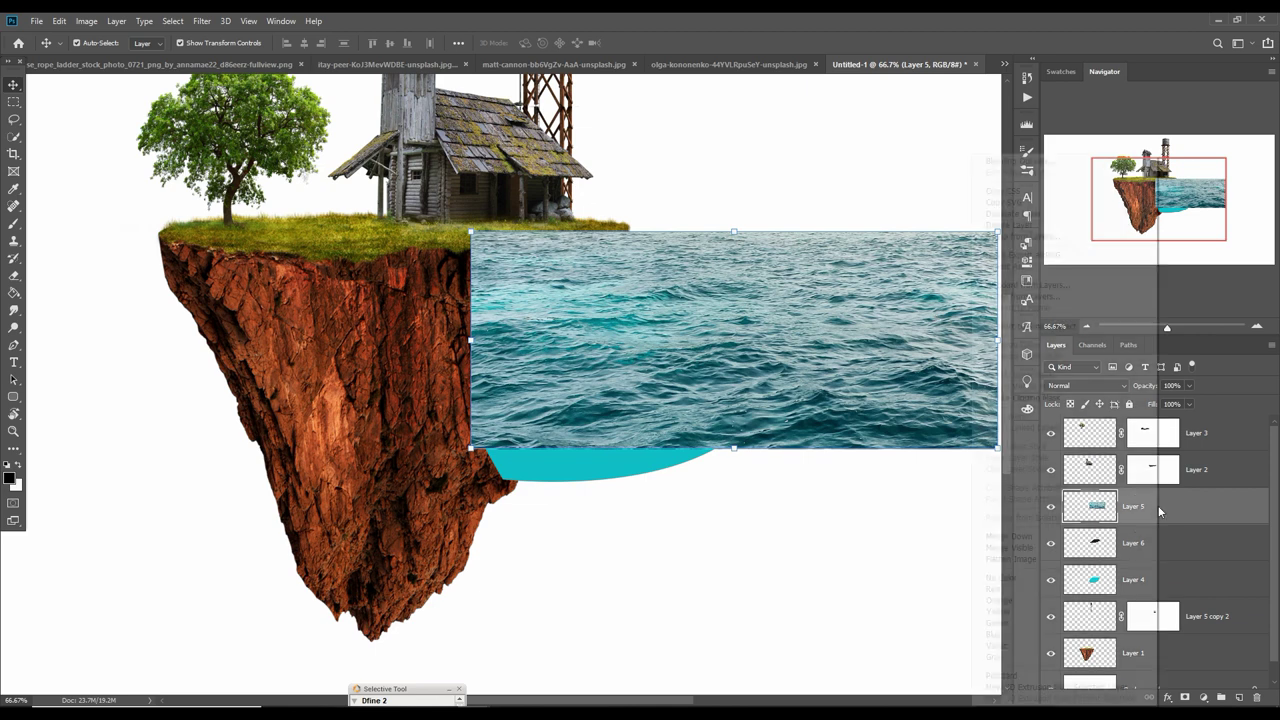
click(1036, 399)
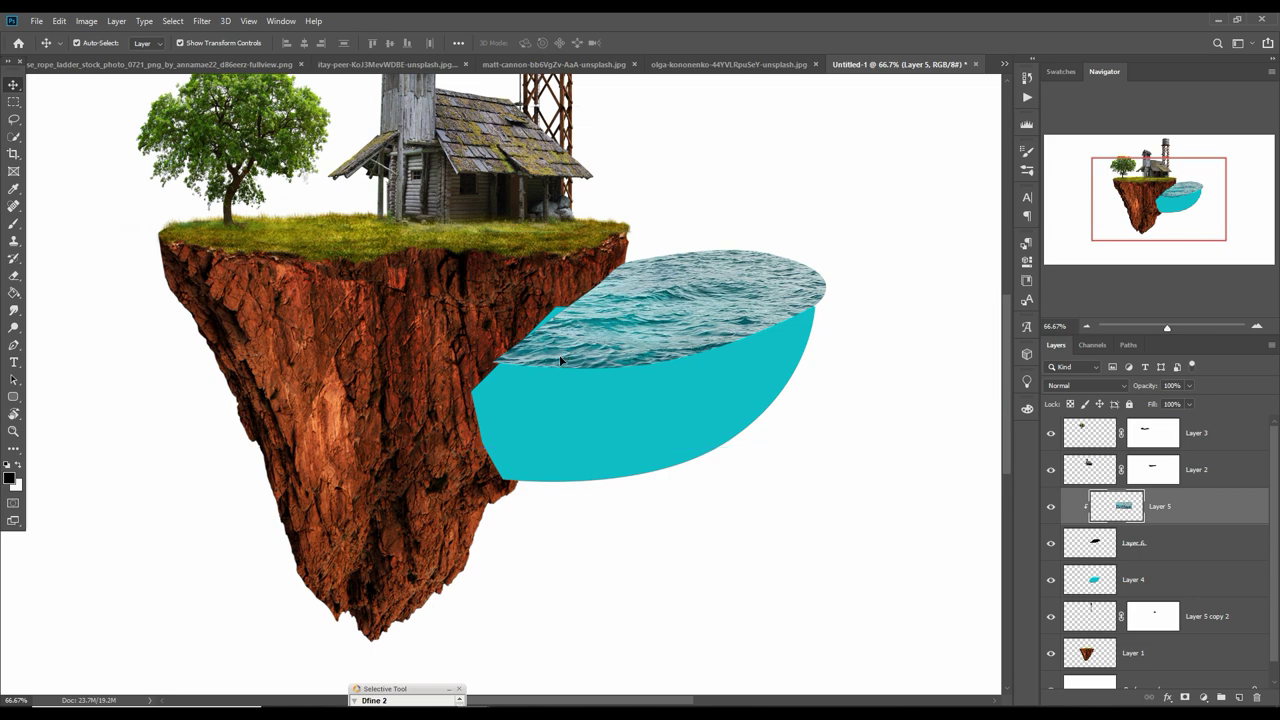
Skew the water, merge it with its oval shape, and slant the surface.
drag(469, 447, 460, 448)
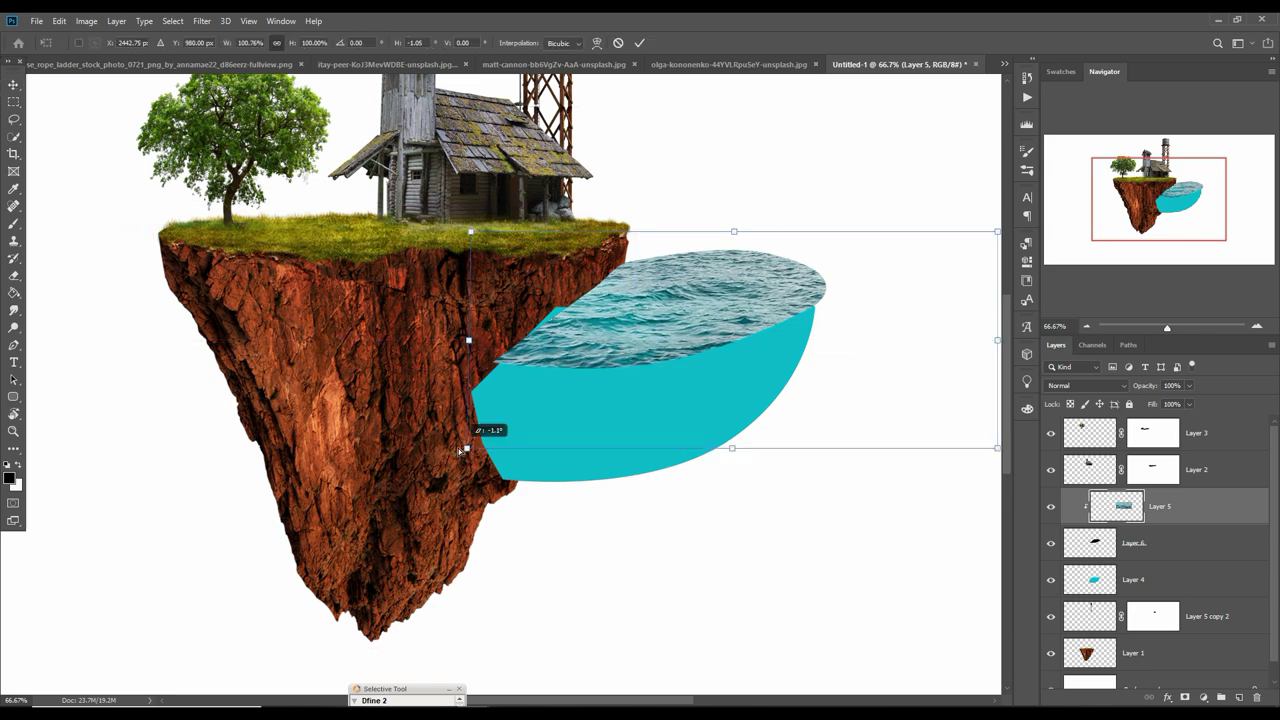
shift+click(1222, 543)
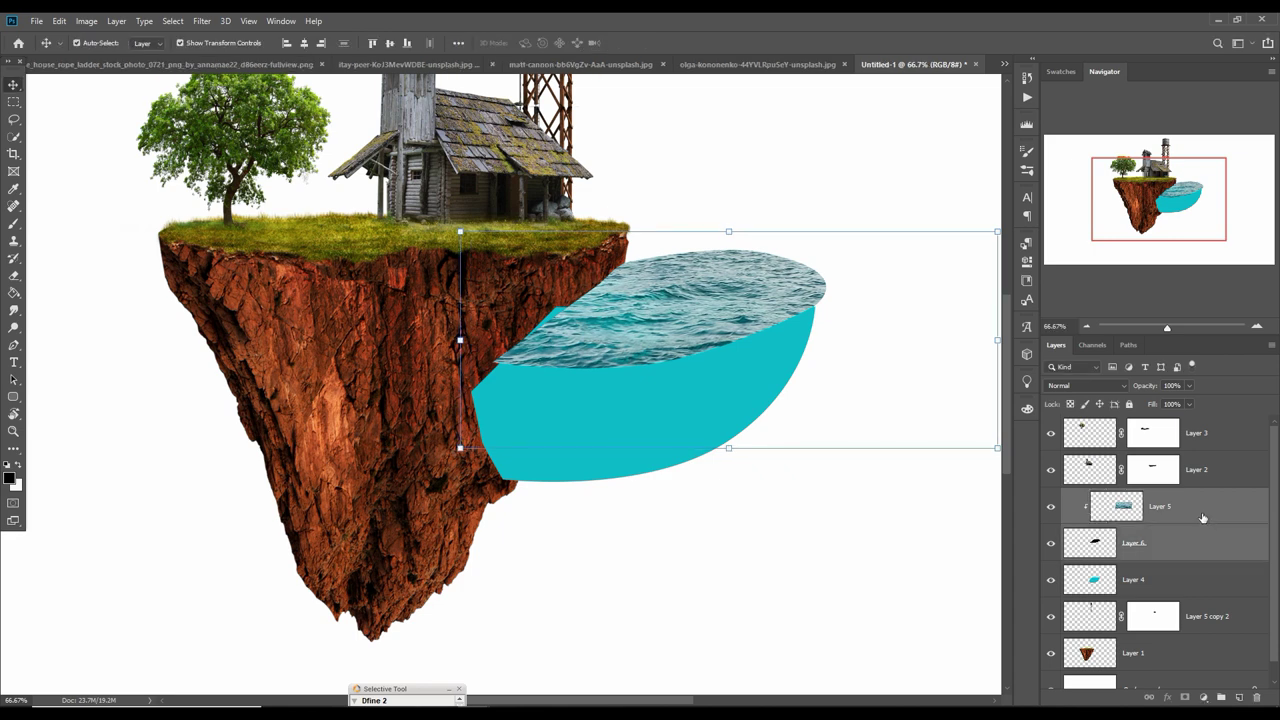
right_click(1190, 530)
click(1076, 541)
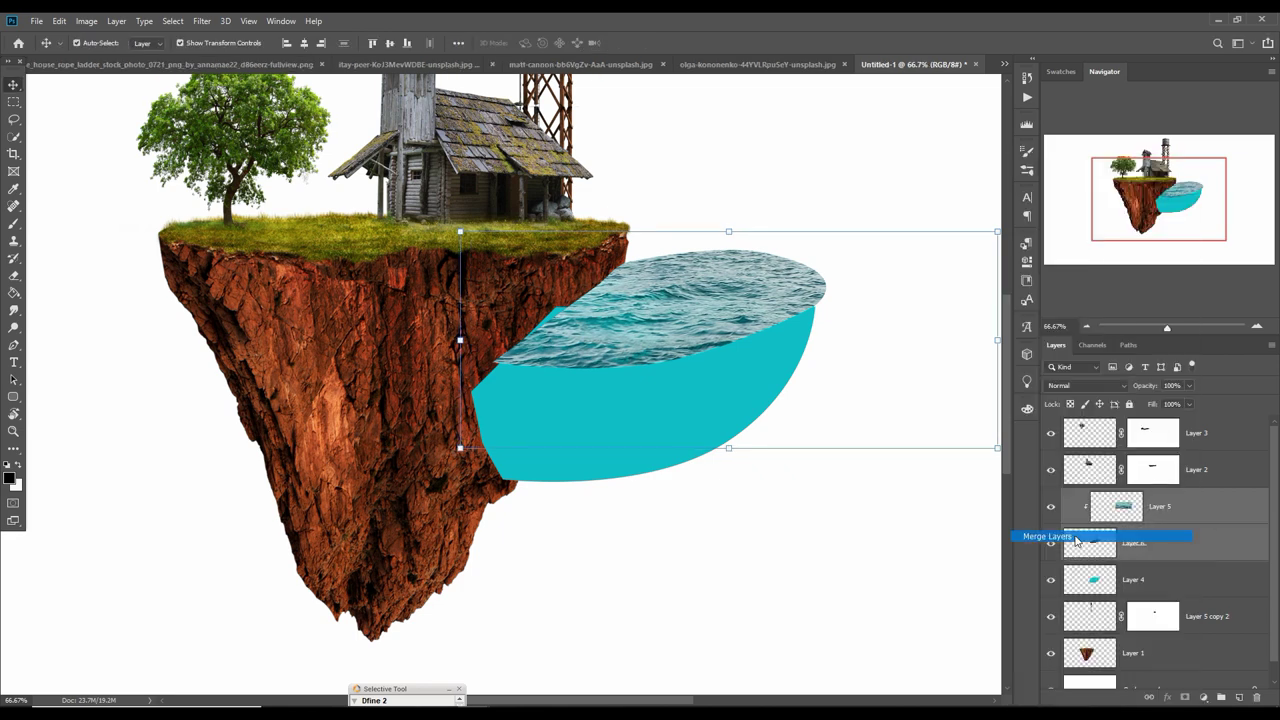
mouse_move(658, 249)
mouse_down()
mouse_move(630, 262)
mouse_move(652, 264)
mouse_up()
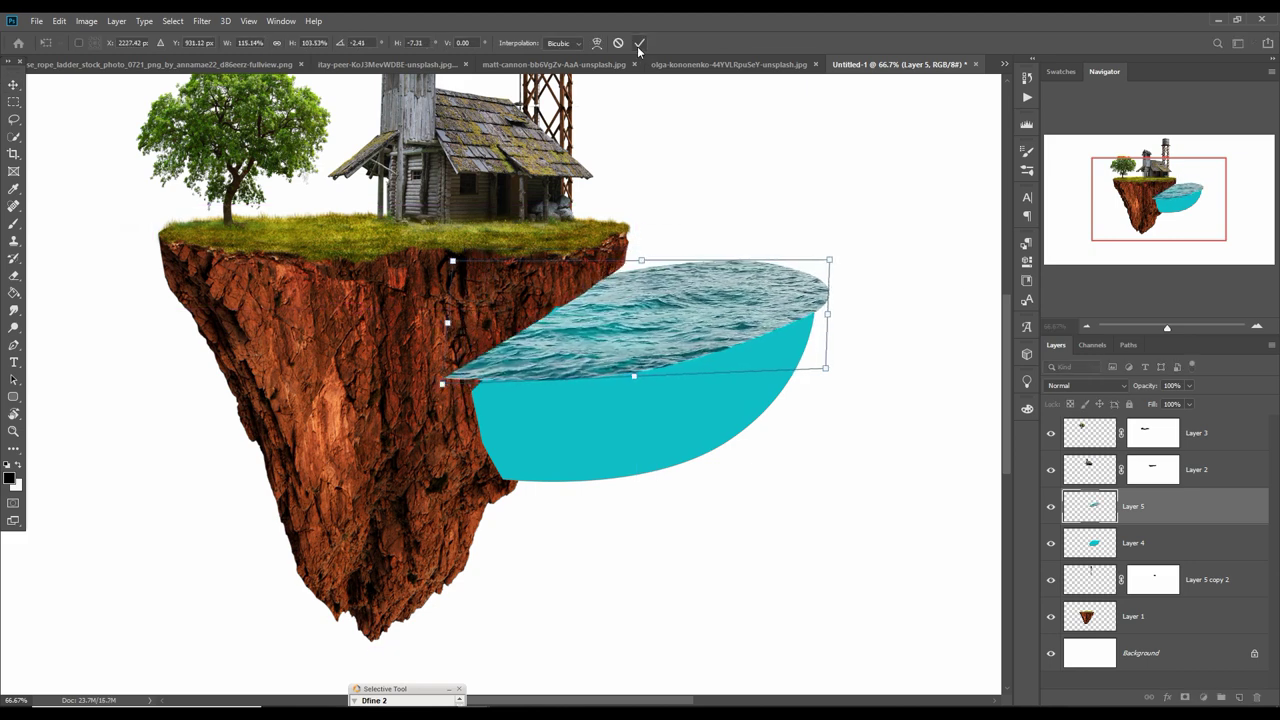
key(Return)
click(1133, 543)
Warp the cyan bowl so its sides and top meet the tilted water surface.
click(59, 20)
click(280, 452)
drag(487, 404, 462, 398)
drag(815, 307, 829, 289)
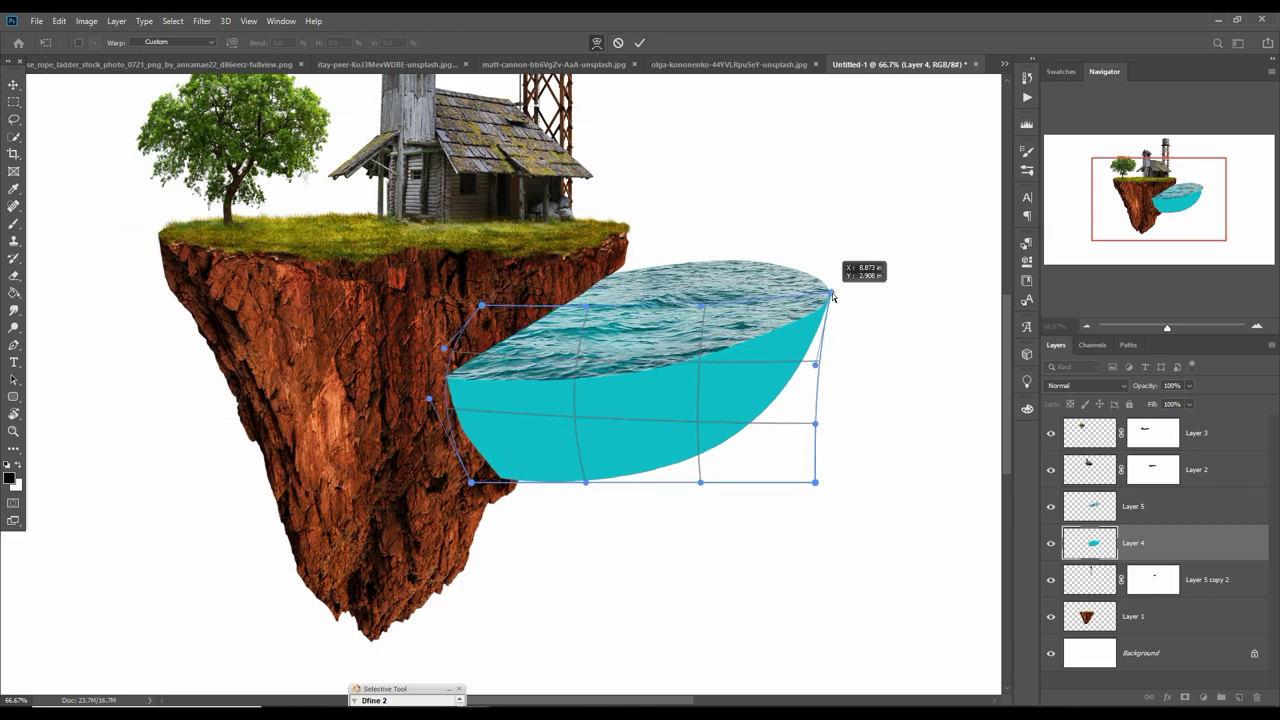
key(Return)
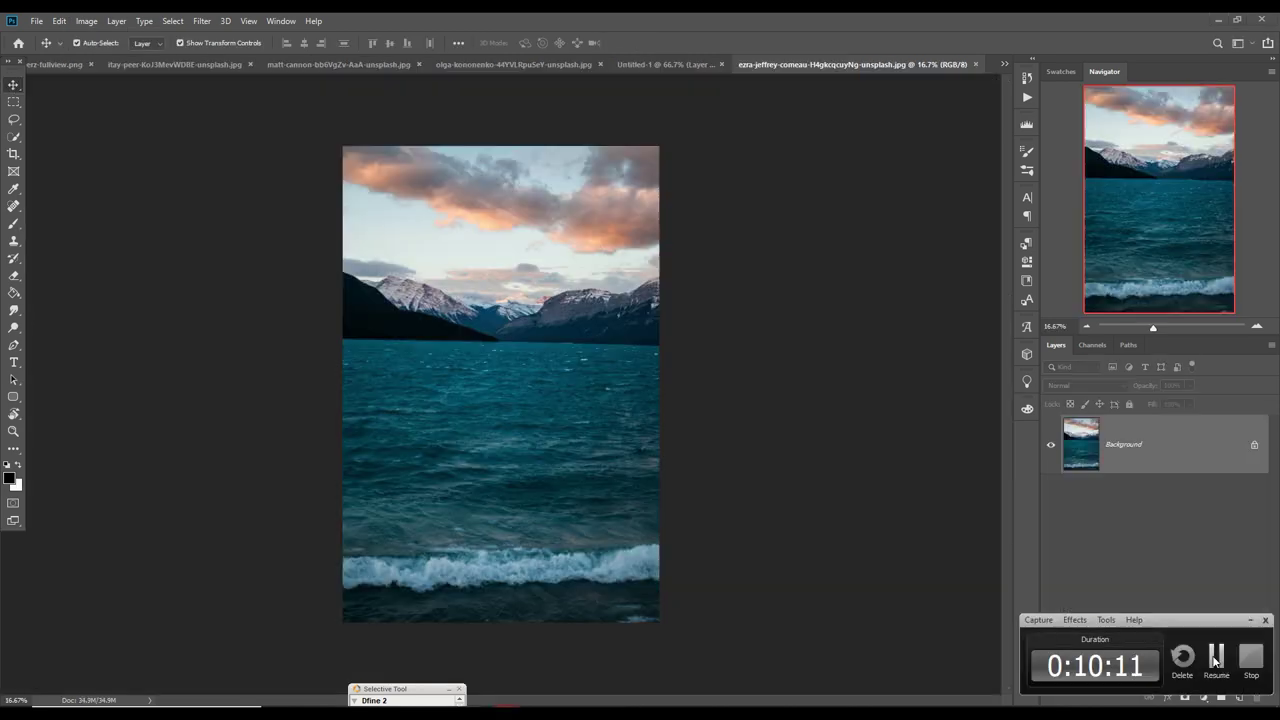
Lasso the breaking wave from the ocean photo and place it along the pool's front rim.
key(l)
drag(533, 603, 343, 550)
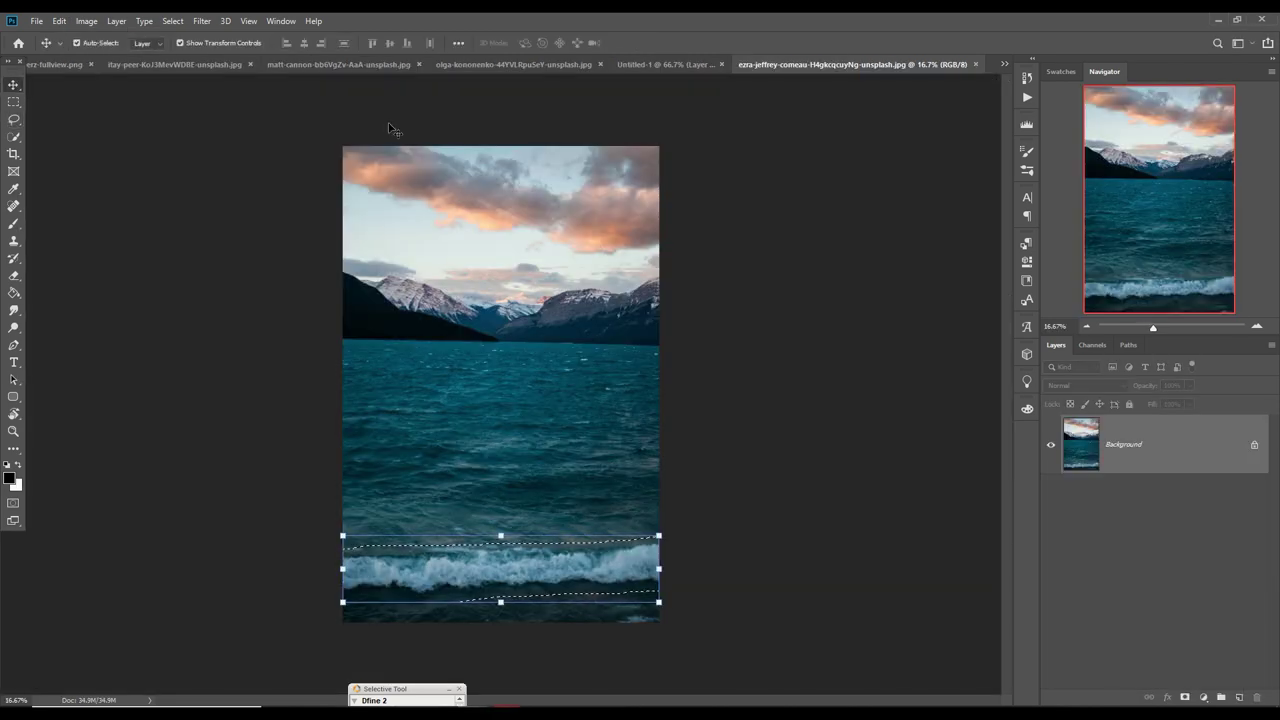
drag(500, 570, 530, 375)
key(ctrl+t)
key(ctrl+bracketright)
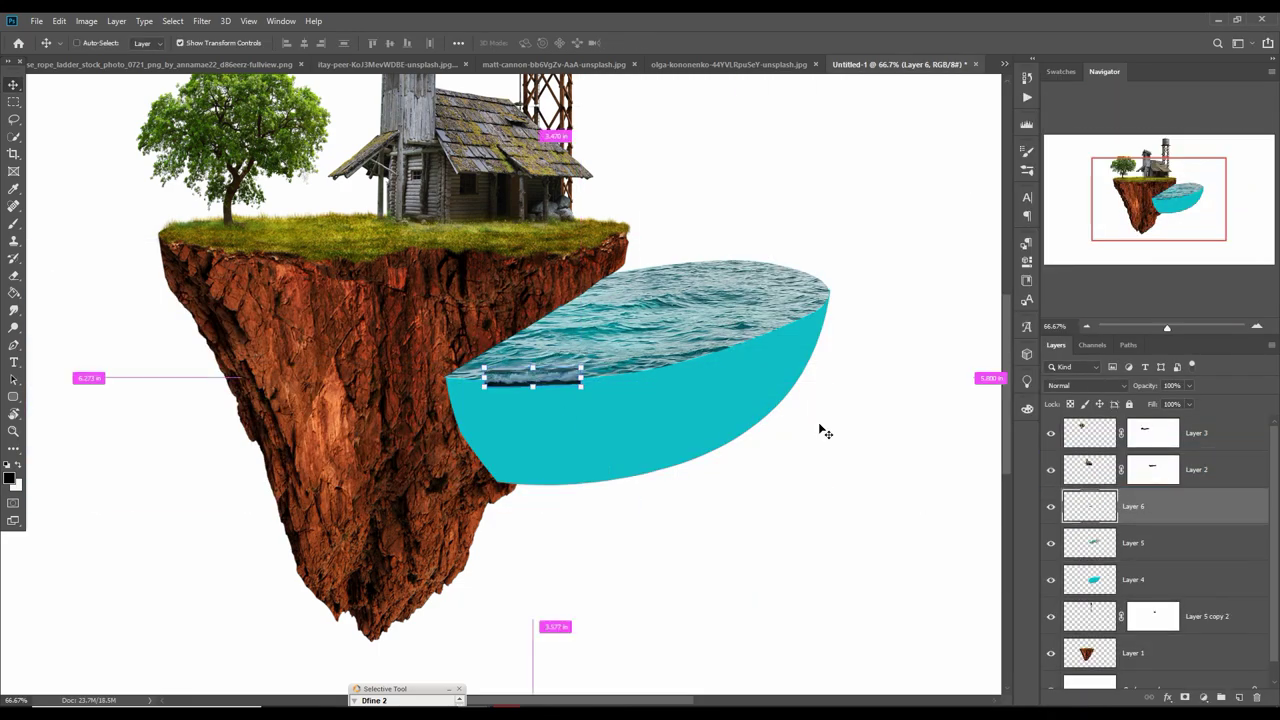
key(ctrl+plus)
key(ctrl+plus)
mouse_move(610, 360)
mouse_down()
mouse_move(659, 358)
mouse_move(646, 345)
mouse_up()
key(Return)
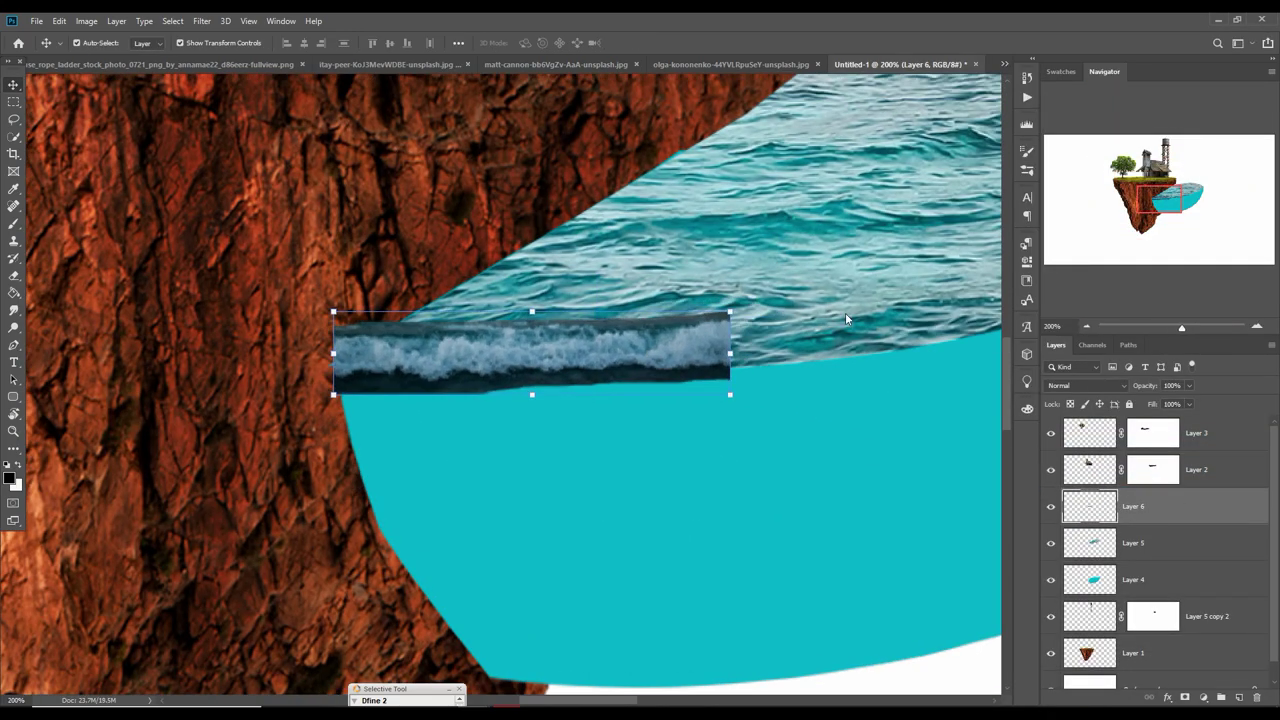
Mask the wave's hard top and dark lower edges with a soft brush.
key(b)
drag(325, 364, 695, 323)
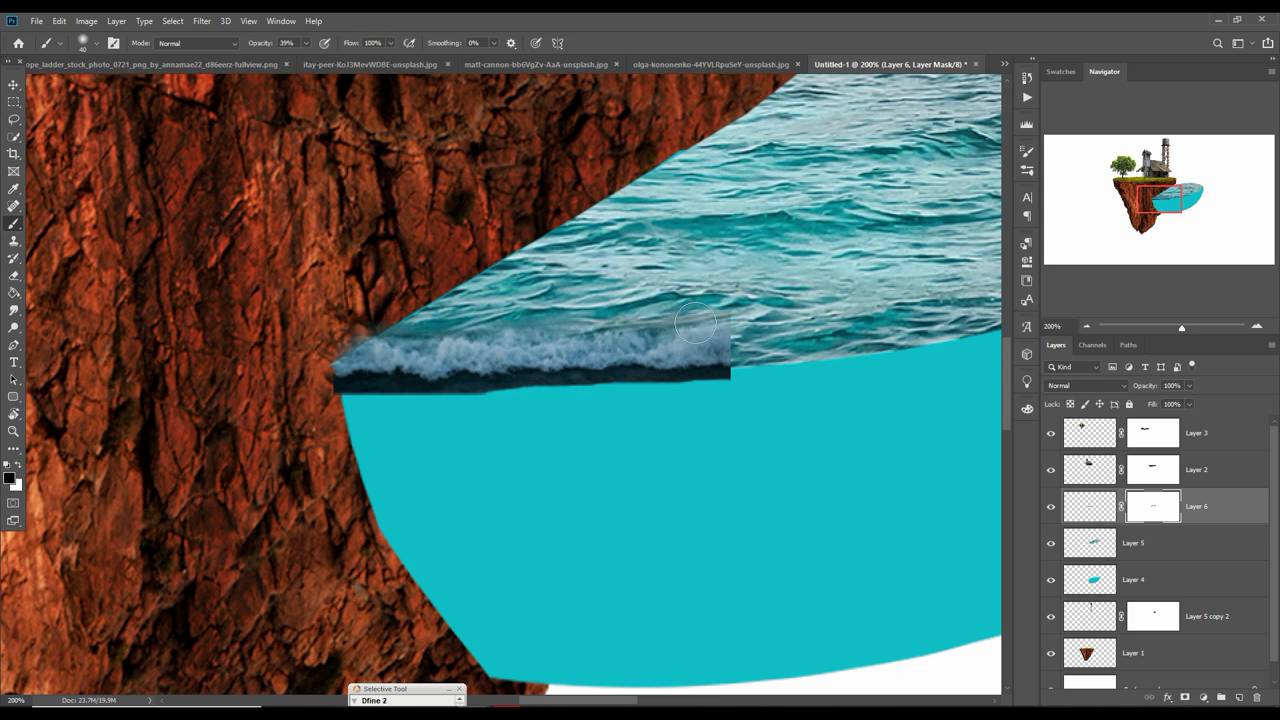
mouse_move(733, 411)
mouse_down()
mouse_move(423, 431)
mouse_move(395, 416)
mouse_up()
Duplicate the wave, slide the copy along the rim and warp it up the curve.
key(v)
key(ctrl+j)
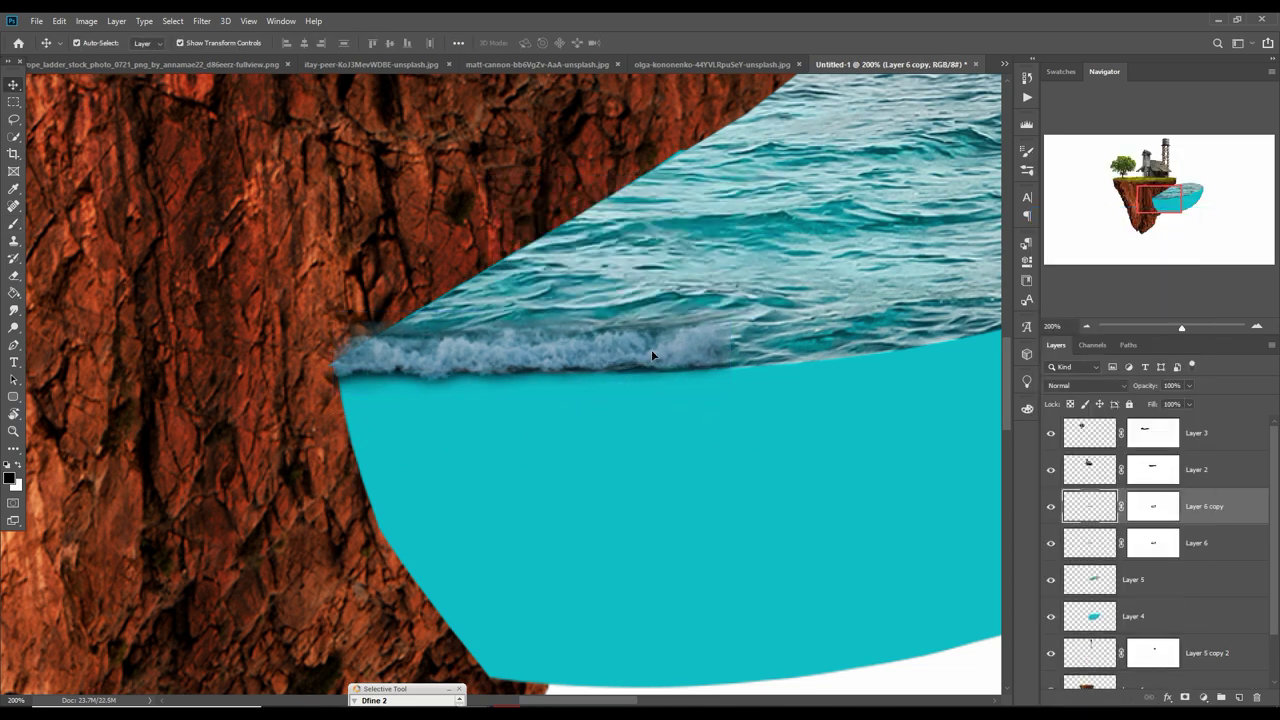
drag(651, 349, 425, 361)
key(b)
click(59, 20)
click(250, 500)
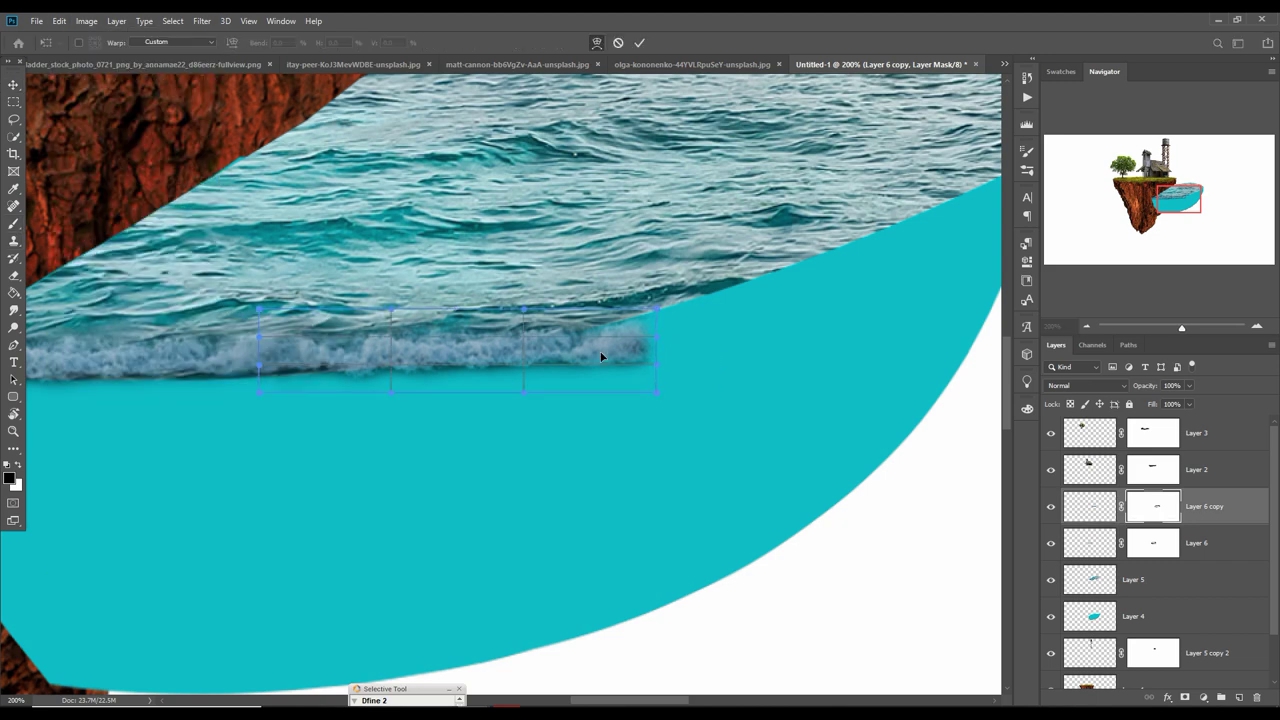
drag(650, 310, 637, 271)
key(Return)
Add a second wave copy farther right, rotated to follow the rim.
key(ctrl+alt+j)
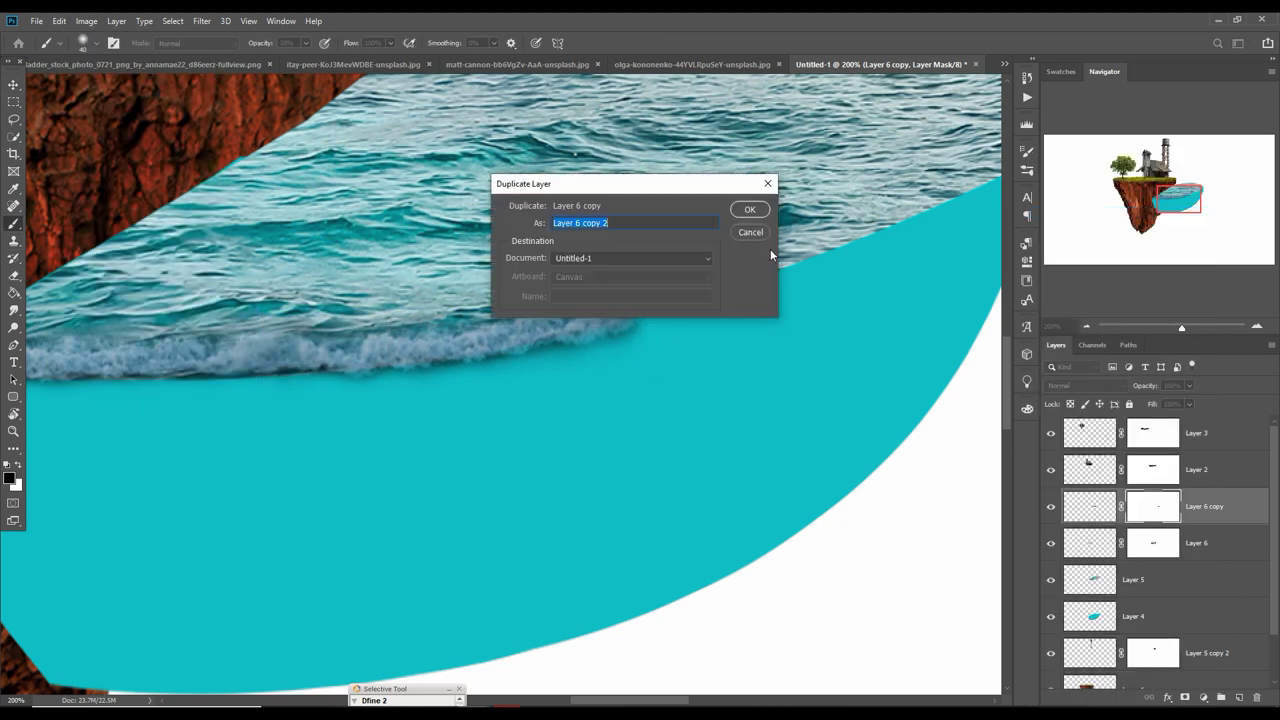
key(Return)
drag(640, 330, 805, 290)
key(ctrl+t)
drag(980, 200, 960, 260)
key(Return)
Add a third wave copy at the rim's right end and warp its curling tip.
key(ctrl+alt+j)
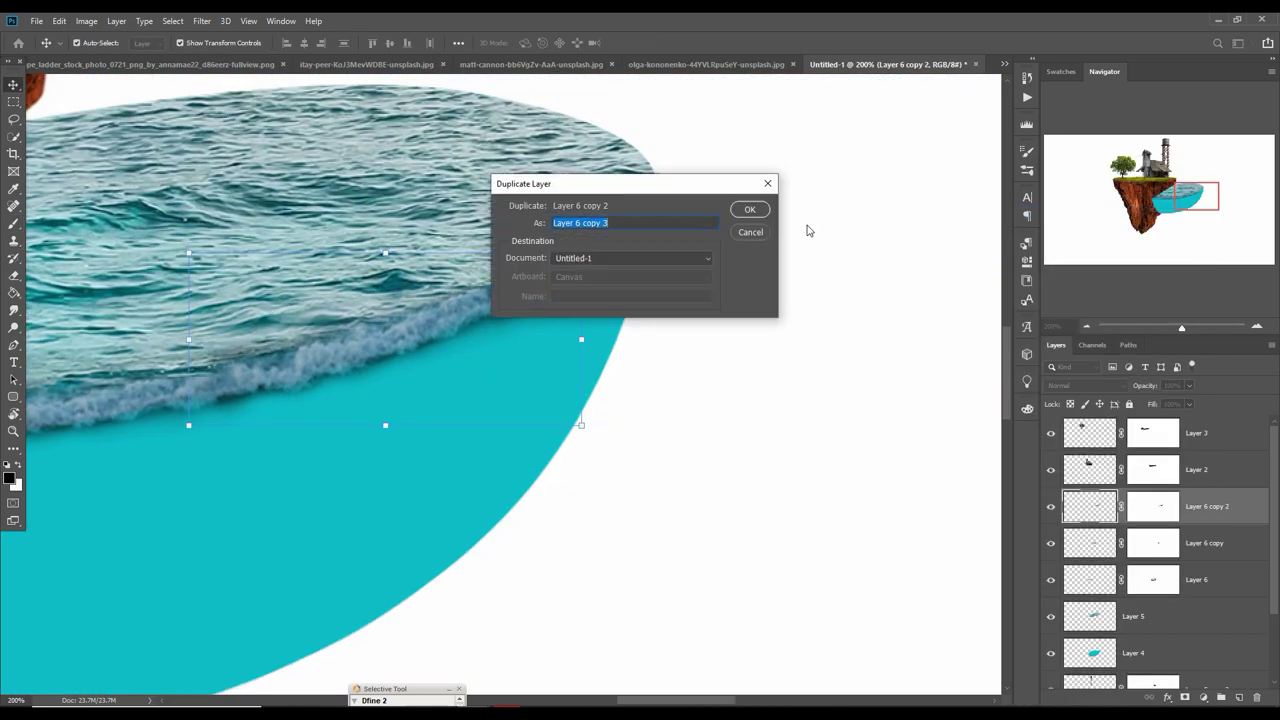
key(Return)
mouse_move(806, 229)
mouse_down()
mouse_move(857, 157)
mouse_move(657, 214)
mouse_up()
key(Return)
key(ctrl+t)
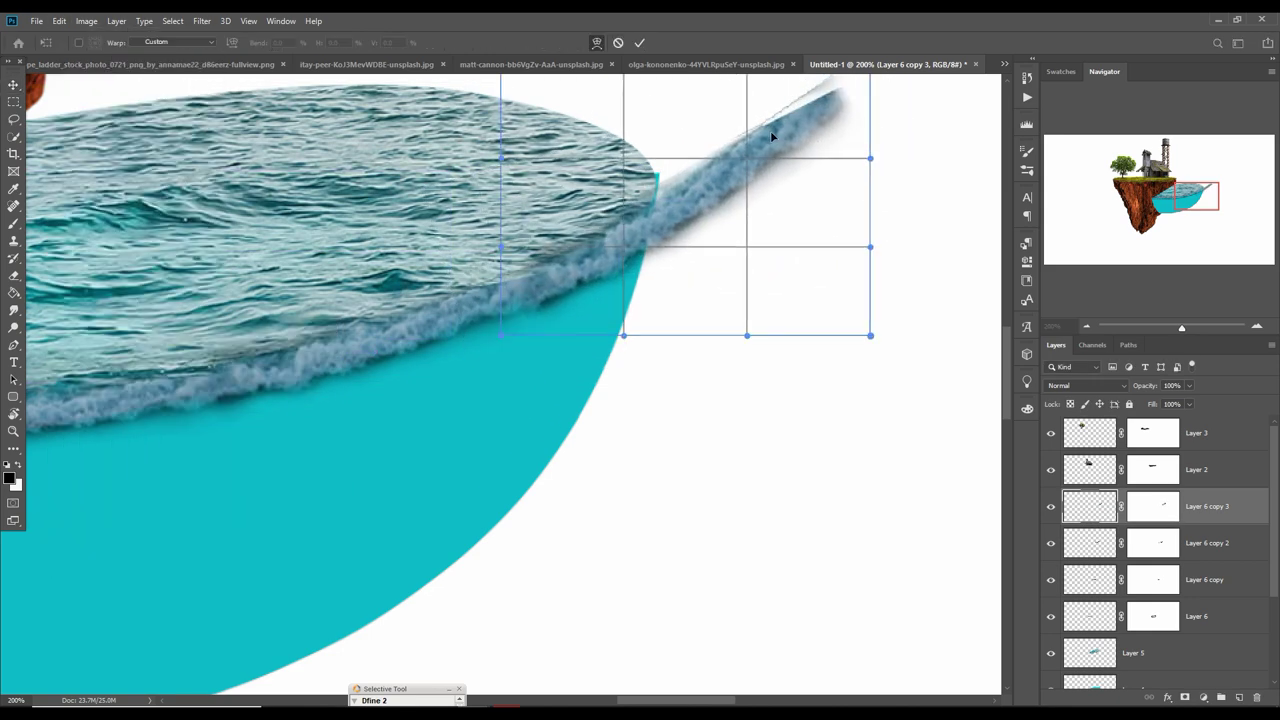
drag(770, 130, 700, 150)
scroll(800, 250, up, 3)
drag(811, 254, 676, 194)
mouse_move(661, 305)
mouse_down()
mouse_move(557, 234)
mouse_move(609, 277)
mouse_up()
key(Return)
Paint out the wave tip extending beyond the water edge on its mask.
click(1153, 506)
key(b)
mouse_move(610, 520)
mouse_down()
mouse_move(711, 420)
mouse_move(643, 314)
mouse_move(644, 500)
mouse_up()
click(1153, 543)
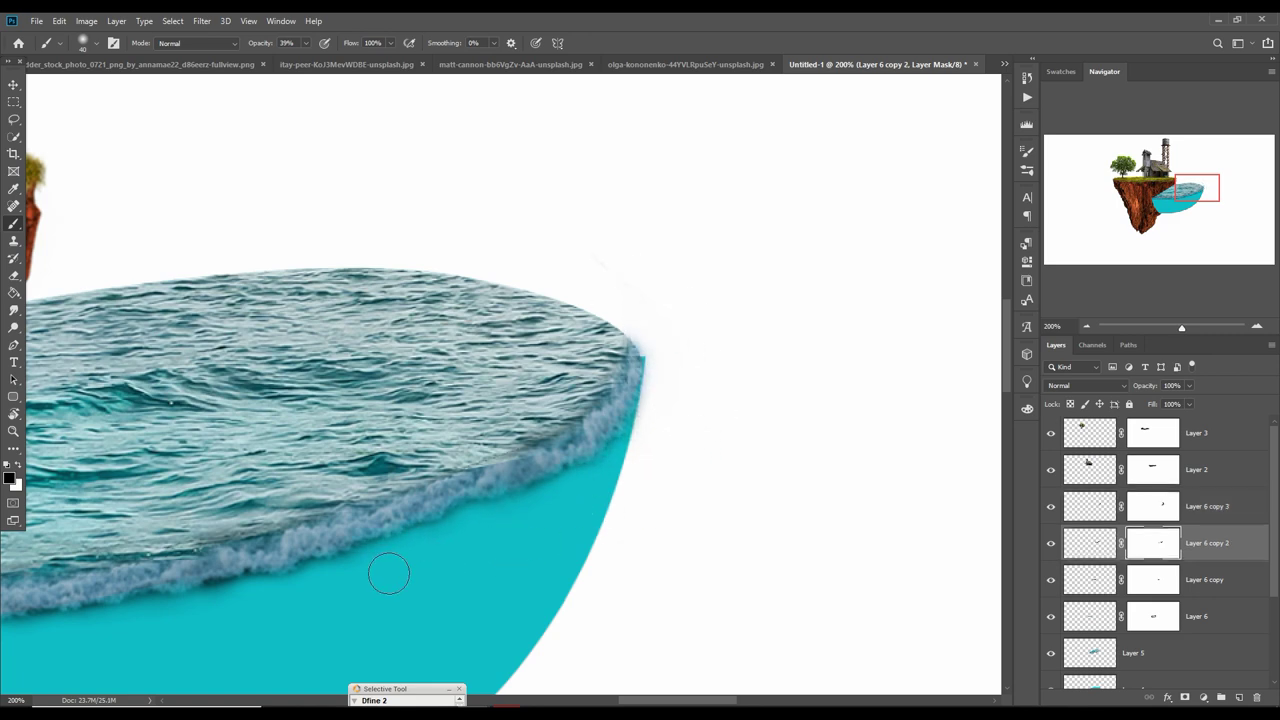
Lower the cyan bowl's opacity and warp its lower-left corner outward.
key(v)
key(ctrl+0)
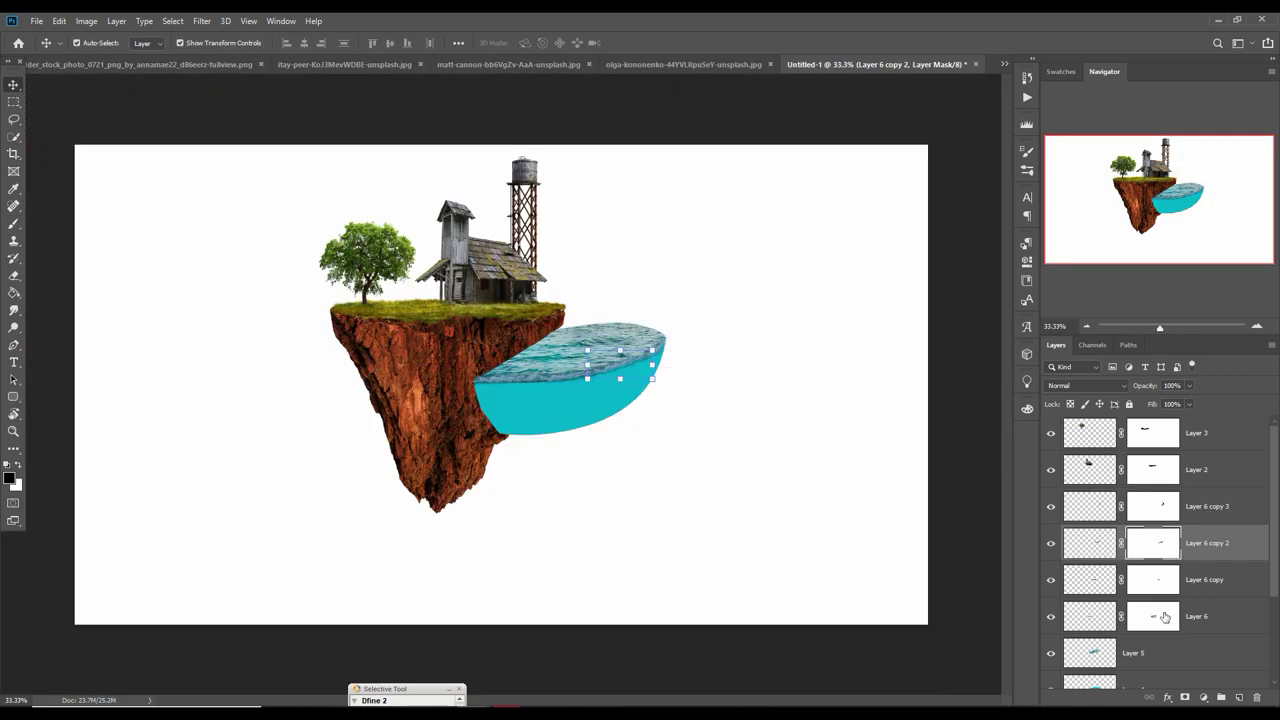
scroll(1160, 560, down, 3)
click(1133, 560)
drag(1189, 385, 1176, 404)
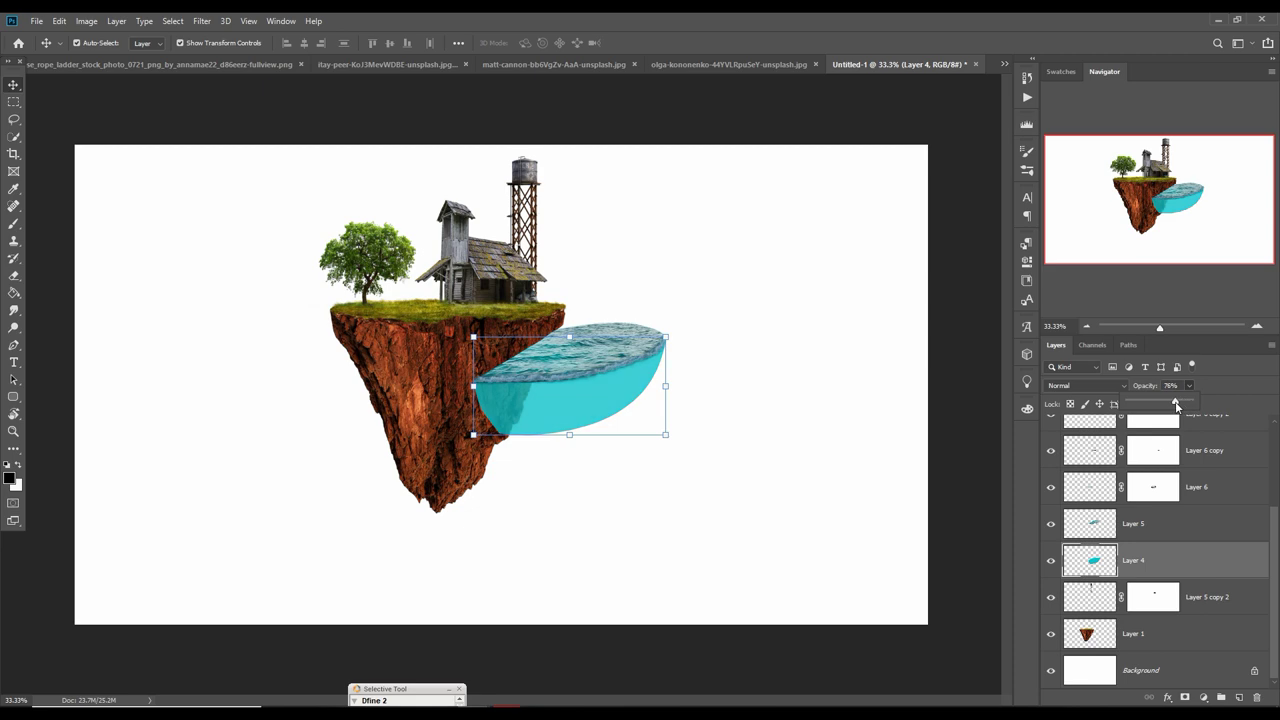
click(59, 20)
click(380, 560)
drag(473, 434, 458, 438)
key(Return)
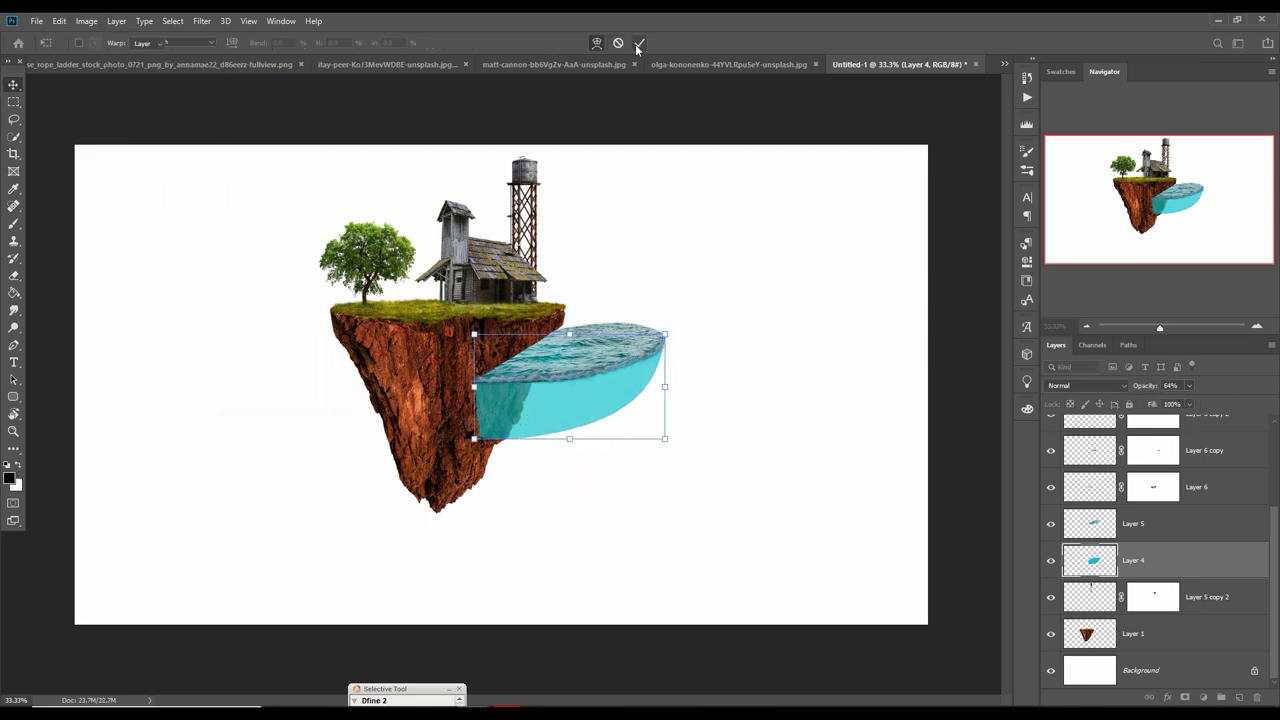
Merge the water surface, waves and bowl into one pool layer.
key(ctrl+plus)
key(ctrl+plus)
click(1133, 523)
scroll(1205, 497, up, 1)
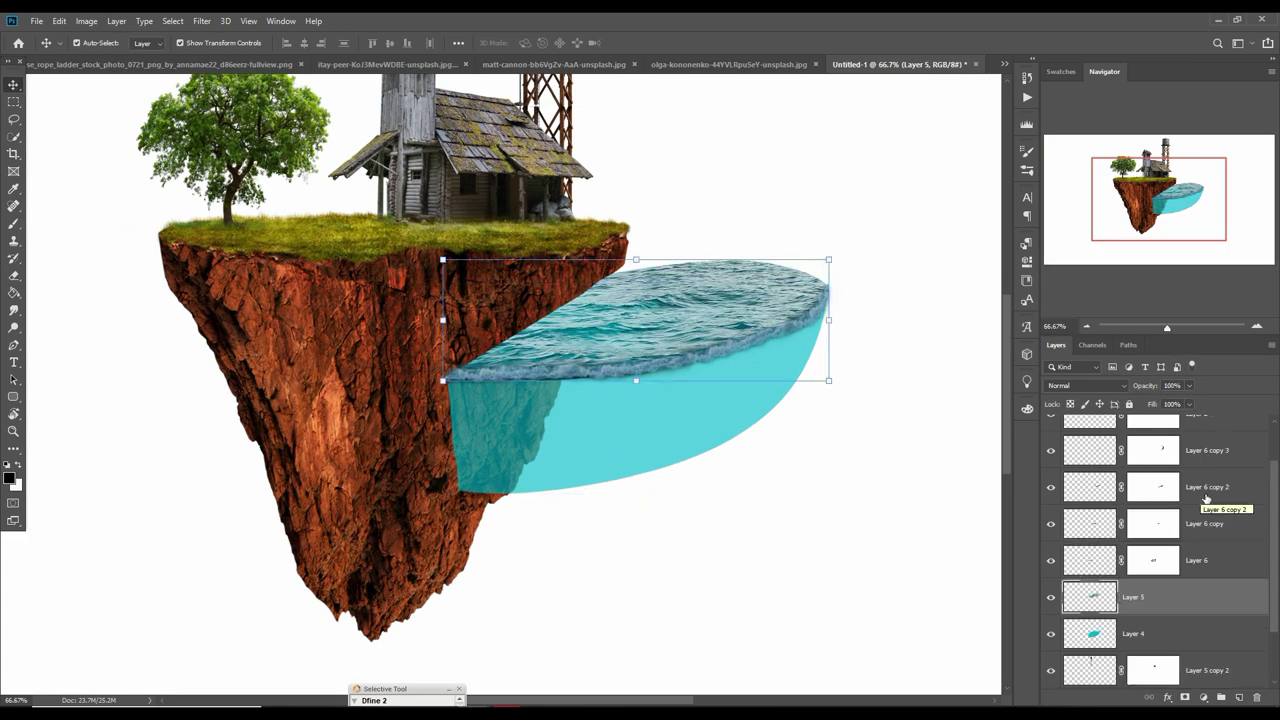
shift+click(1207, 450)
right_click(1215, 500)
click(1120, 495)
Paint black on the pool's mask with a large brush to fade its left edge.
key(b)
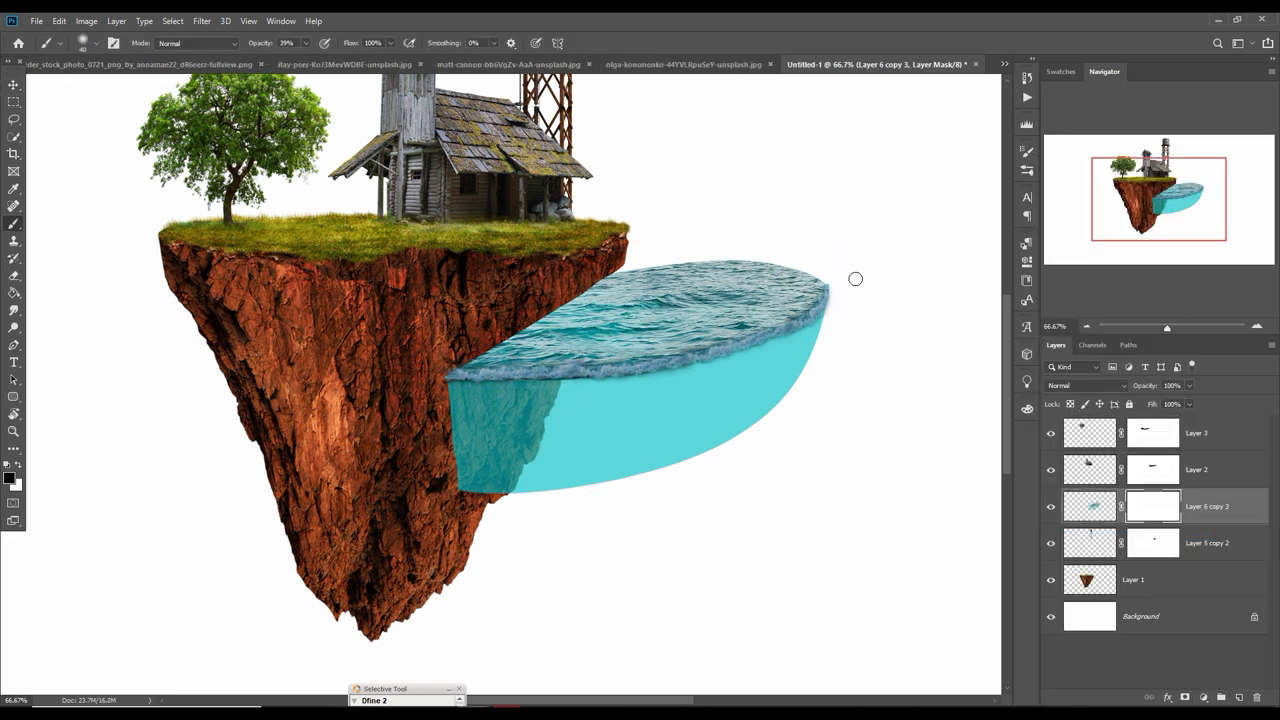
key(ctrl)
key(bracketright)
key(bracketright)
key(bracketright)
drag(462, 380, 492, 528)
Duplicate the rock island layer and move the copy above the pool layers.
key(ctrl+minus)
key(ctrl+minus)
key(v)
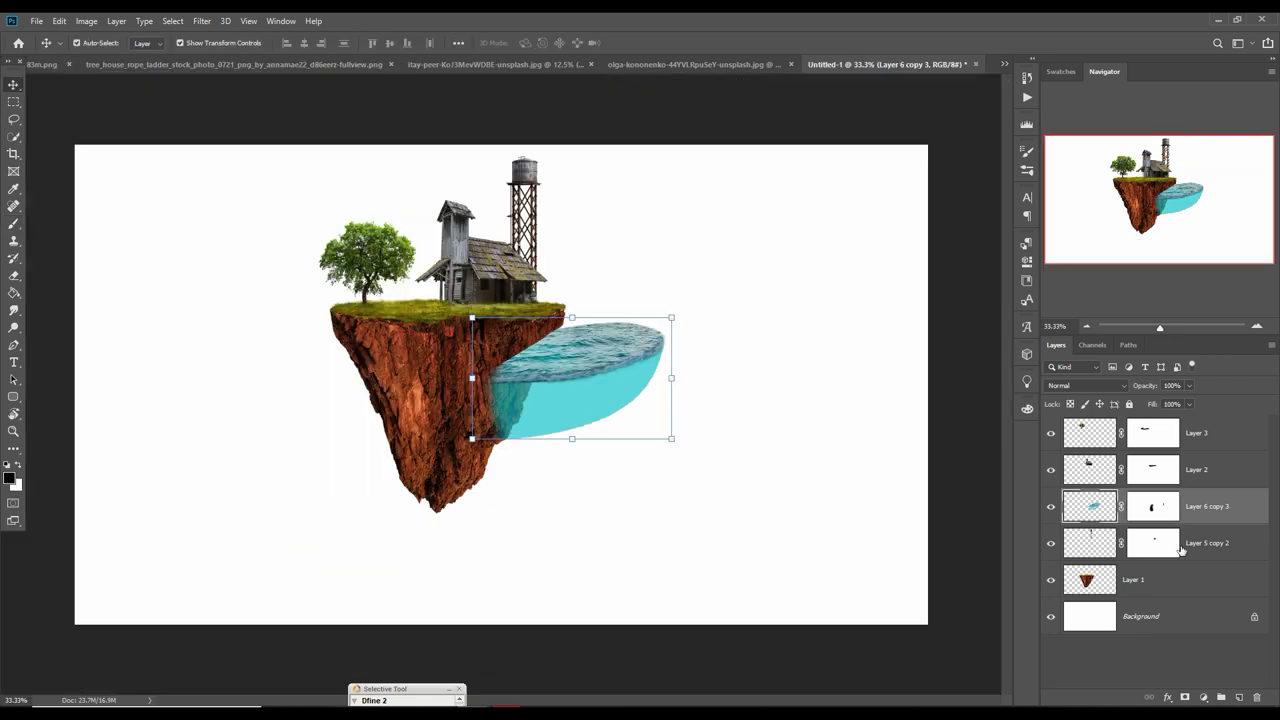
right_click(1095, 580)
click(1121, 91)
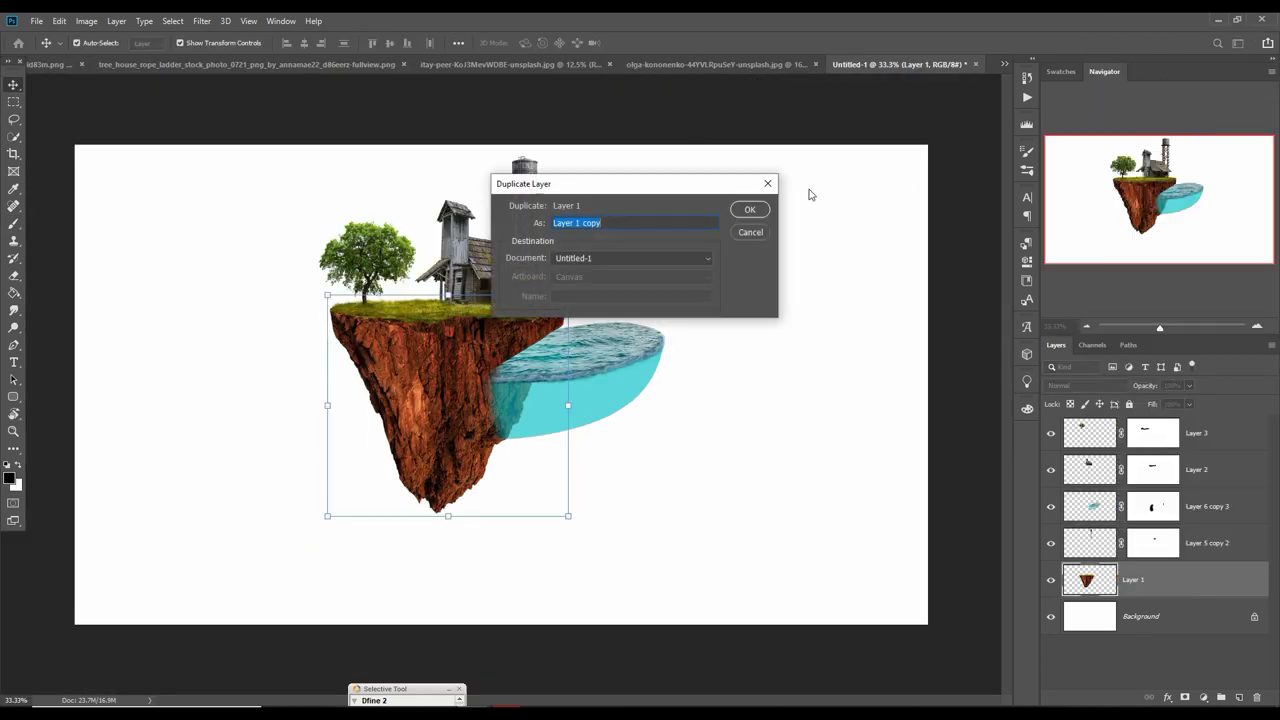
click(752, 211)
drag(1180, 580, 1140, 486)
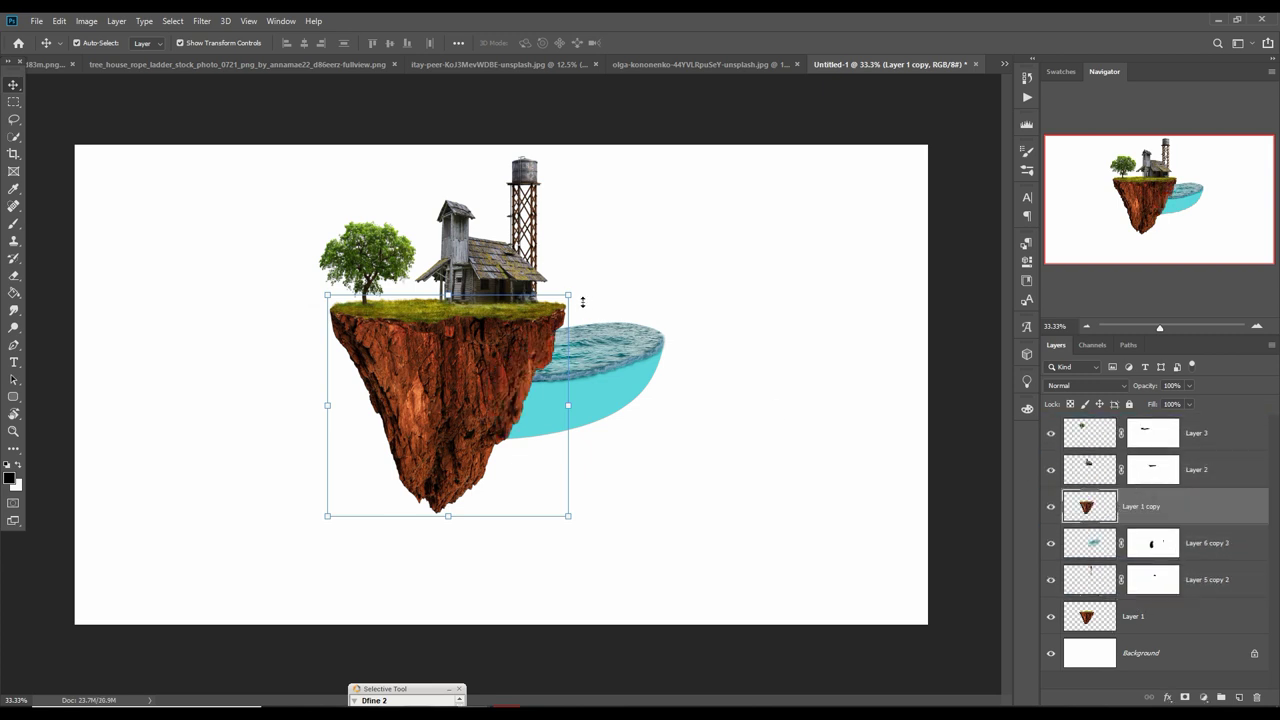
Resize, flip horizontally and position the rock copy on the island's right side.
drag(582, 301, 520, 352)
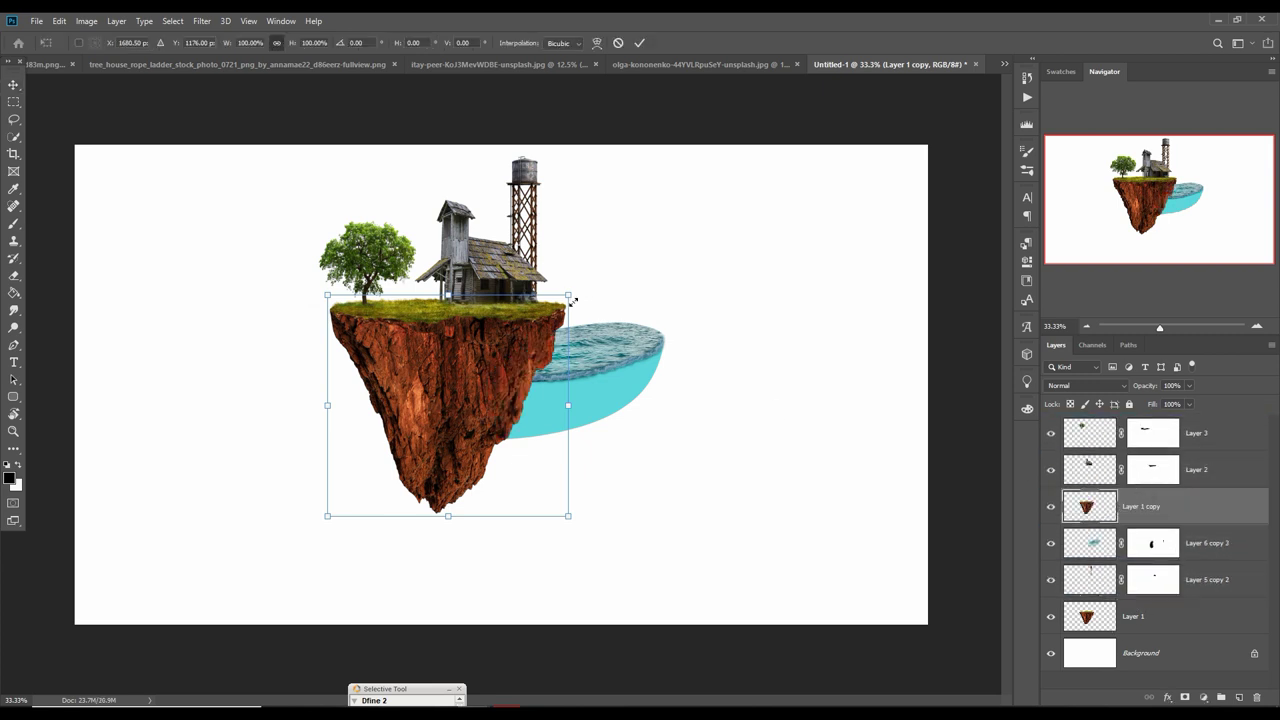
click(639, 43)
click(59, 21)
click(517, 349)
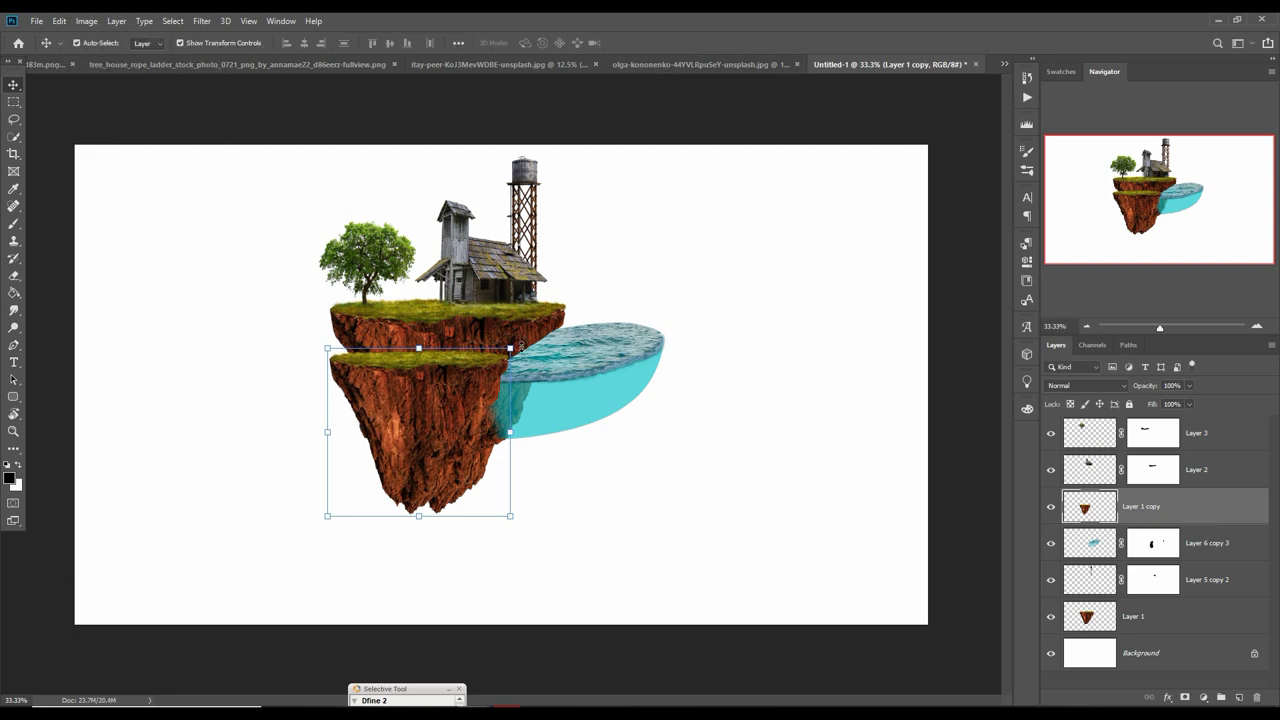
key(ctrl+t)
mouse_move(510, 349)
mouse_down()
mouse_move(514, 425)
mouse_move(578, 388)
mouse_up()
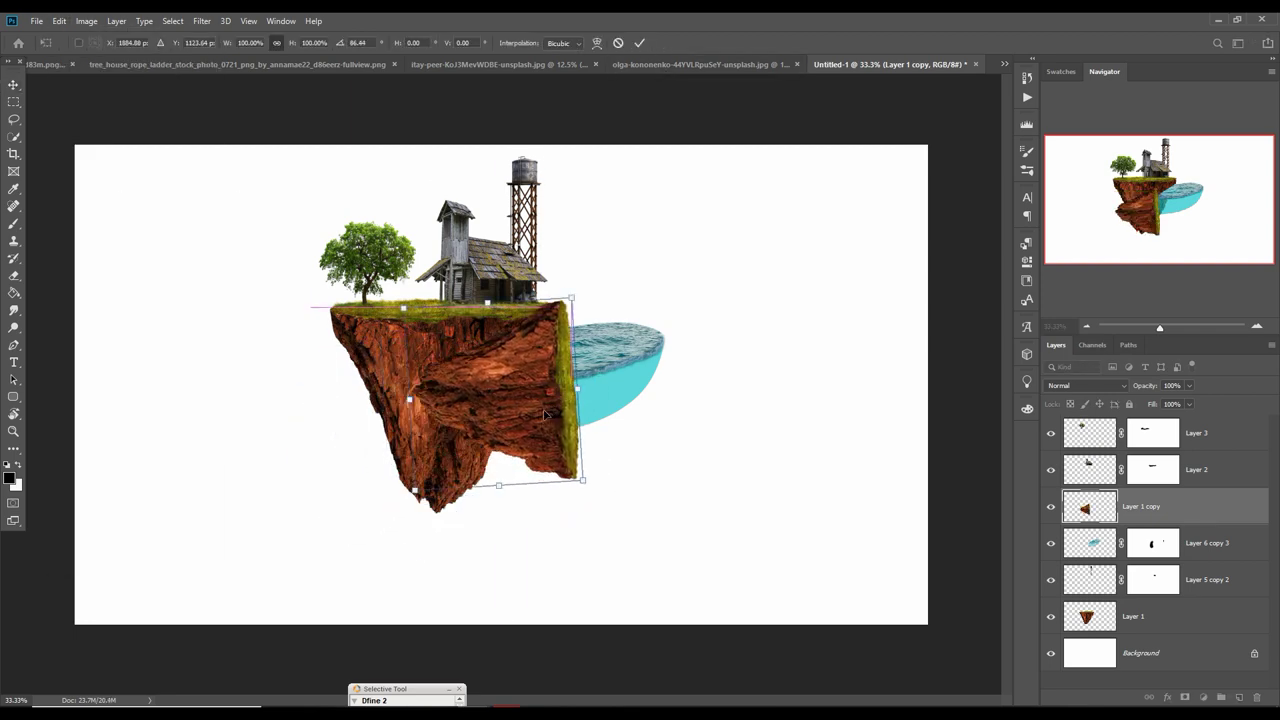
click(59, 21)
mouse_move(79, 326)
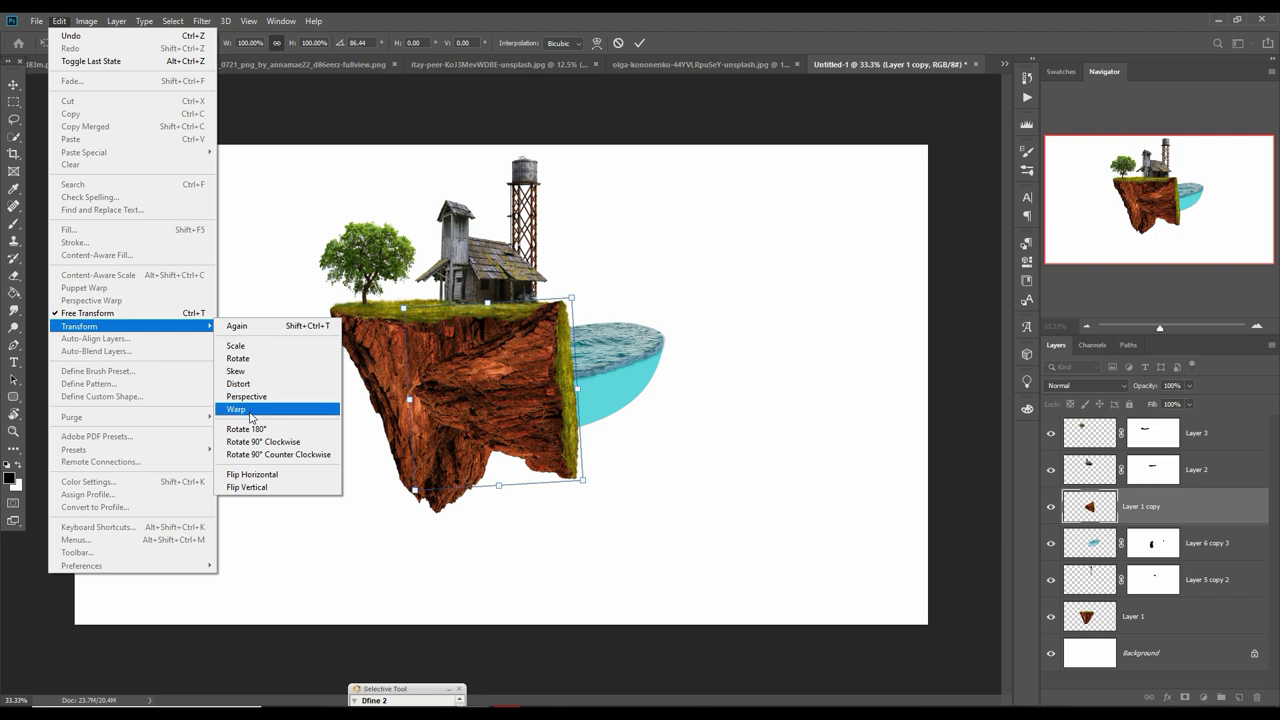
click(252, 474)
drag(510, 368, 545, 342)
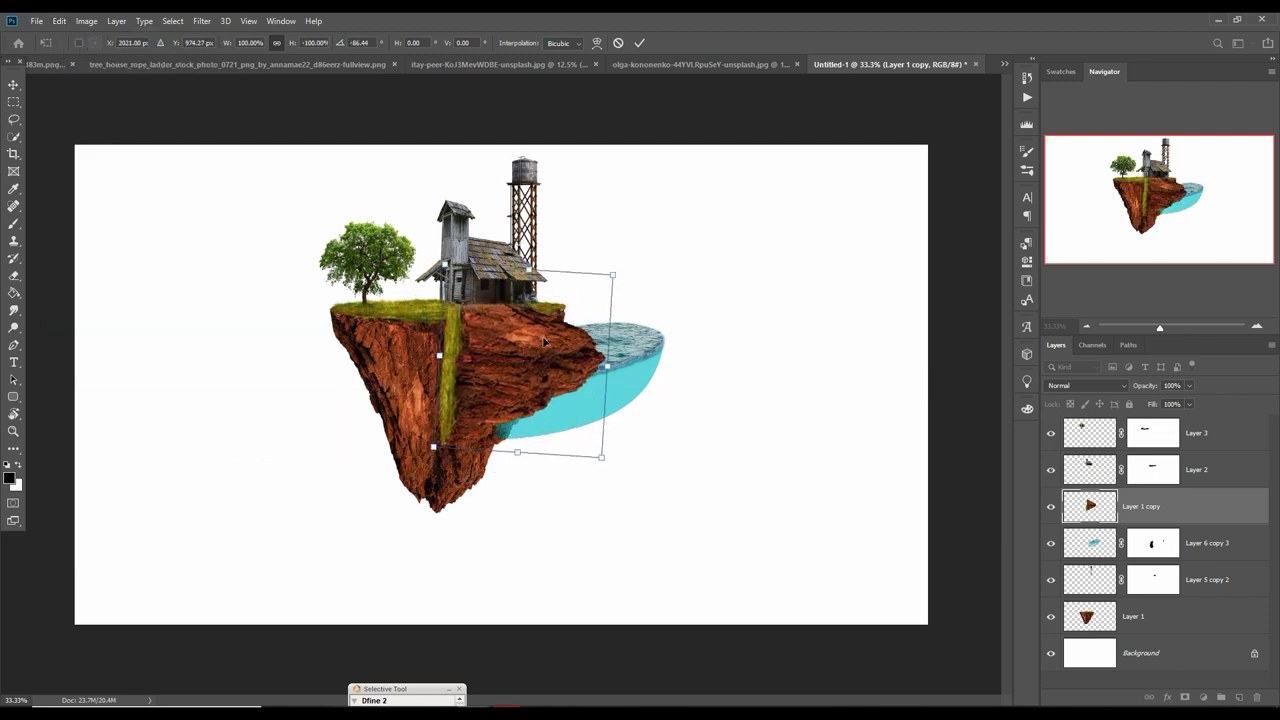
key(Return)
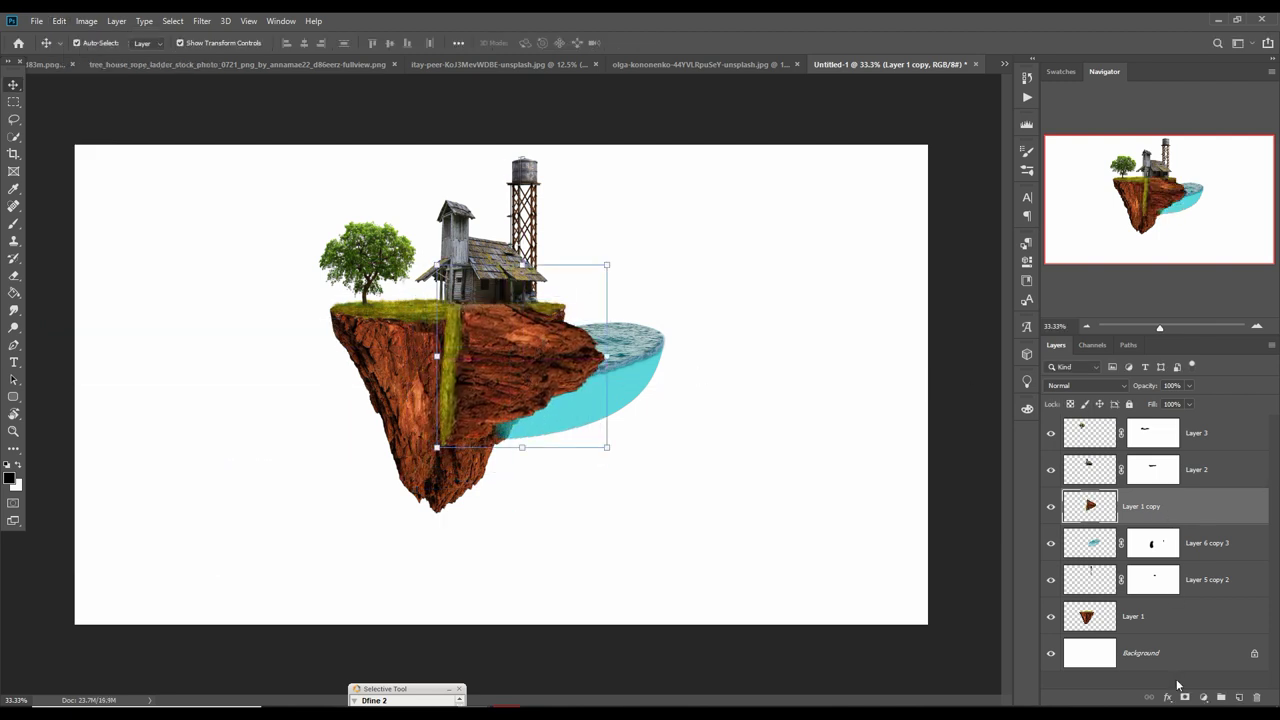
Mask the rock copy, hiding its lower right over the water and the grass strip.
click(1185, 697)
click(13, 225)
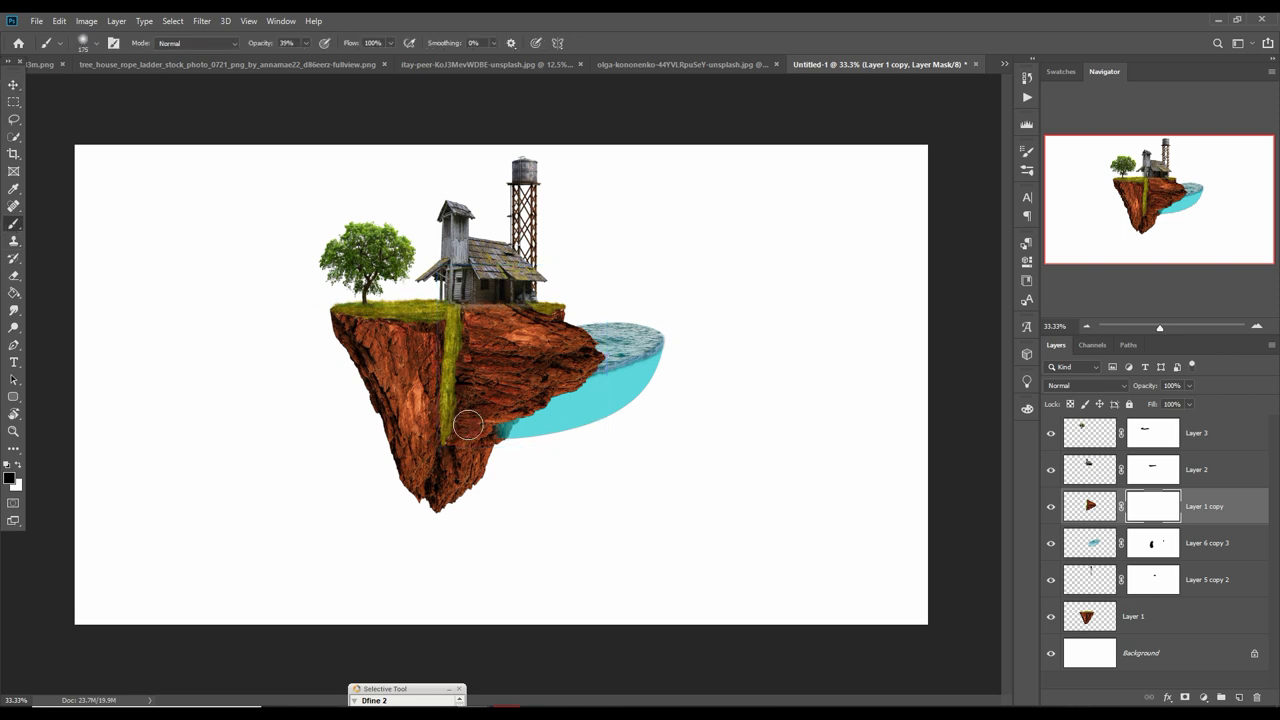
mouse_move(465, 463)
mouse_down()
mouse_move(608, 392)
mouse_move(591, 411)
mouse_up()
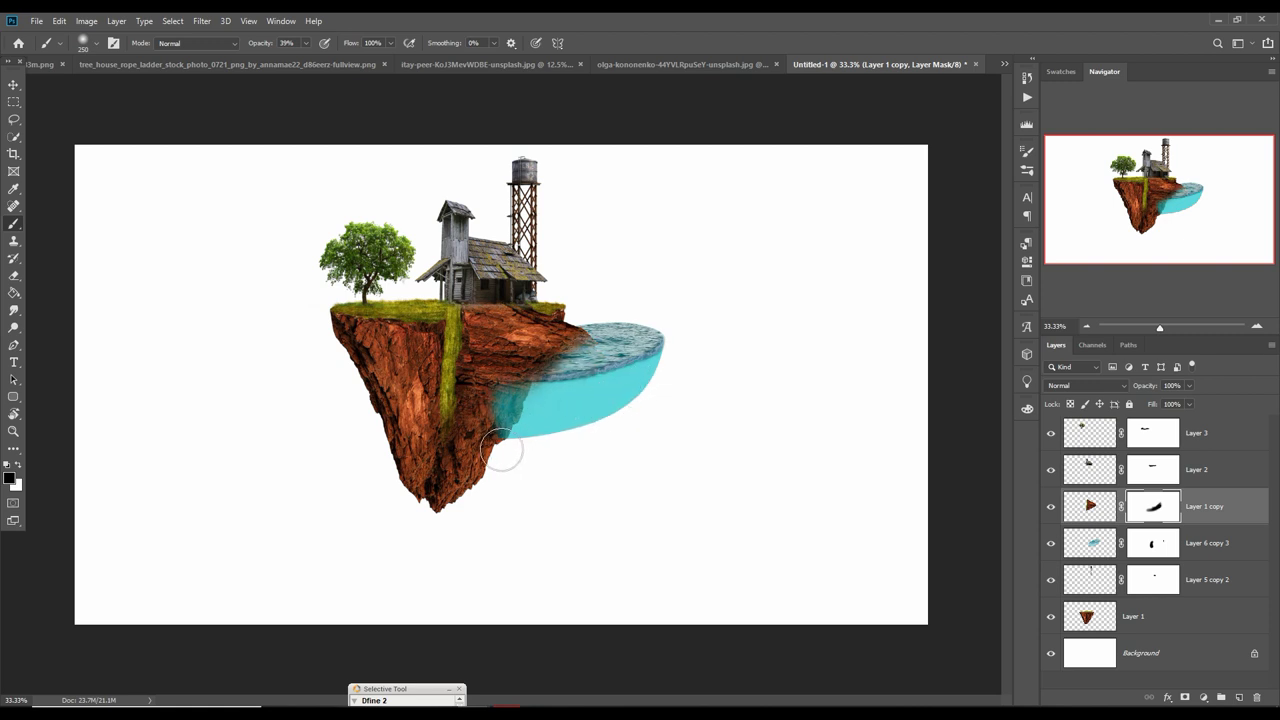
mouse_move(501, 452)
mouse_down()
mouse_move(455, 400)
mouse_move(466, 343)
mouse_up()
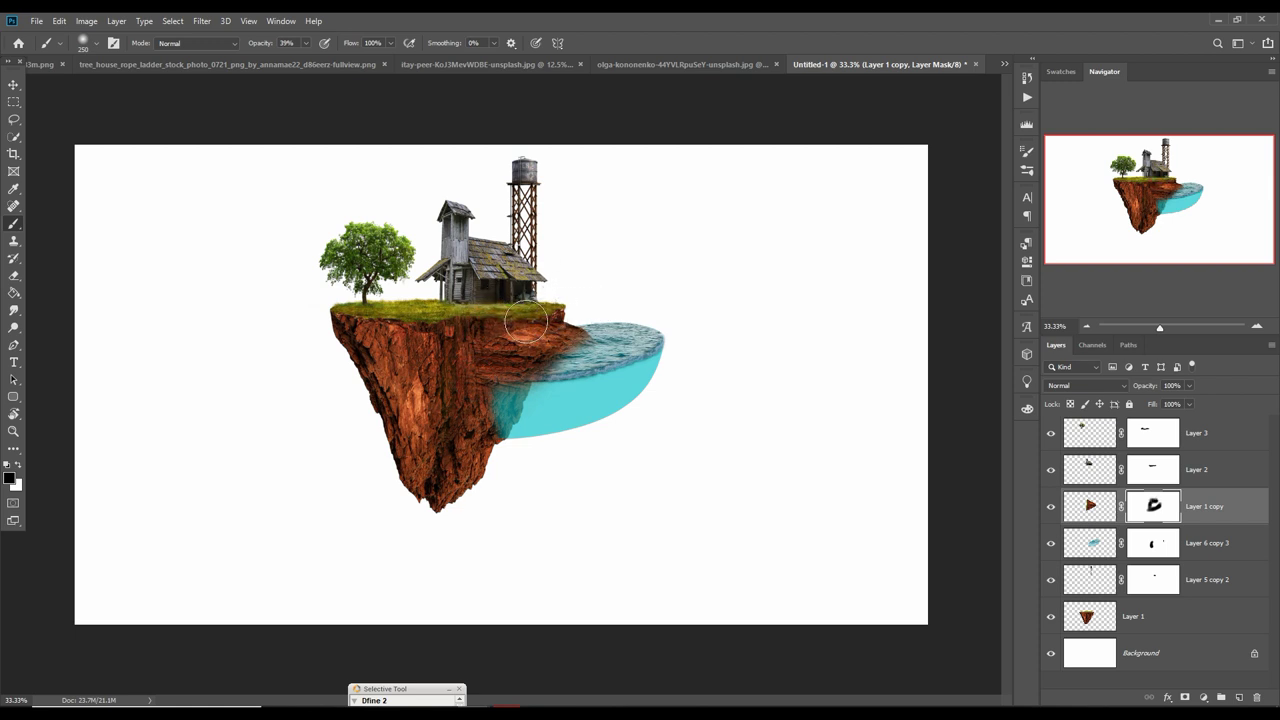
Nudge the masked rock copy slightly upward.
key(v)
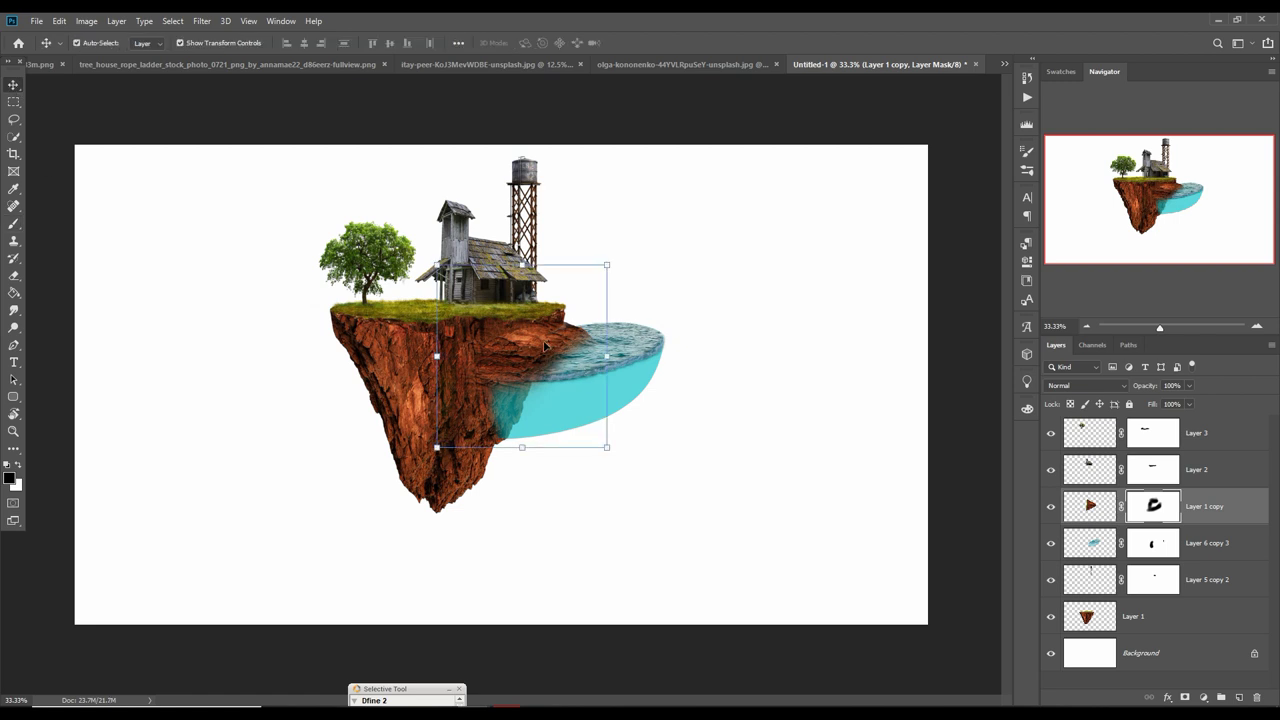
drag(544, 346, 561, 331)
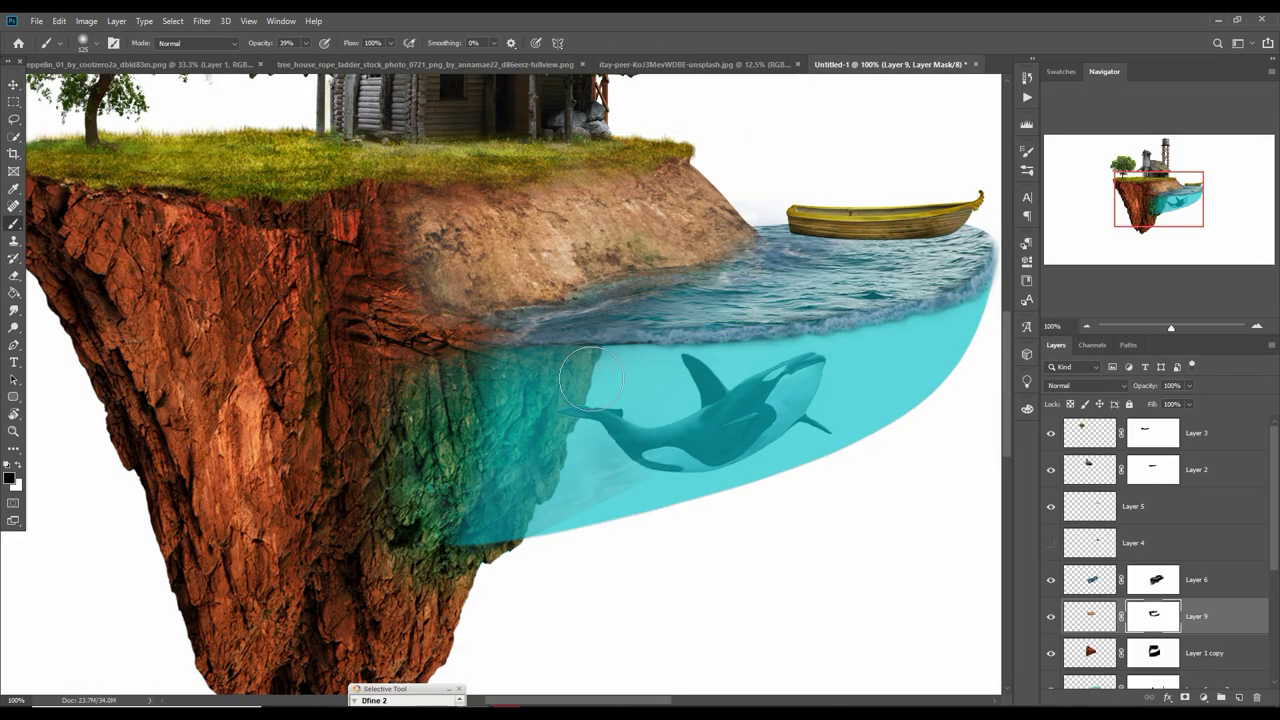
Add a Hue/Saturation layer clipped to Layer 1 copy and lower its saturation.
key(ctrl+minus)
key(ctrl+minus)
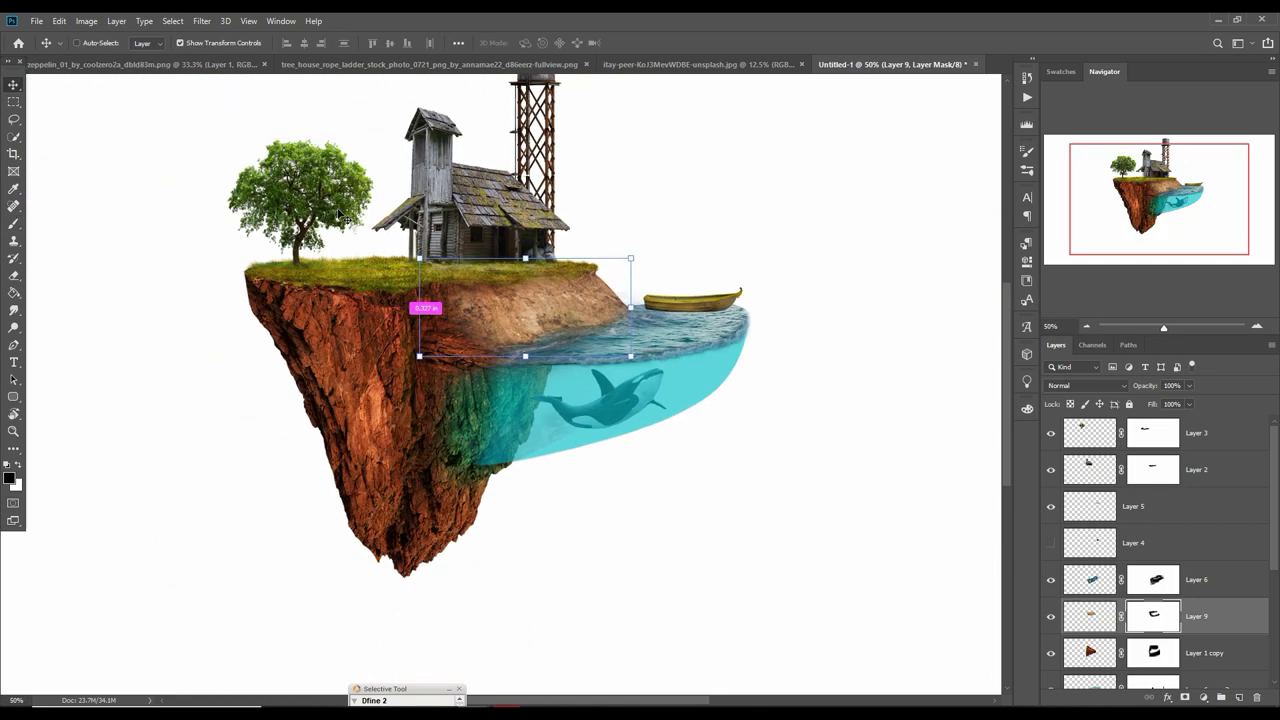
click(1090, 657)
click(1204, 697)
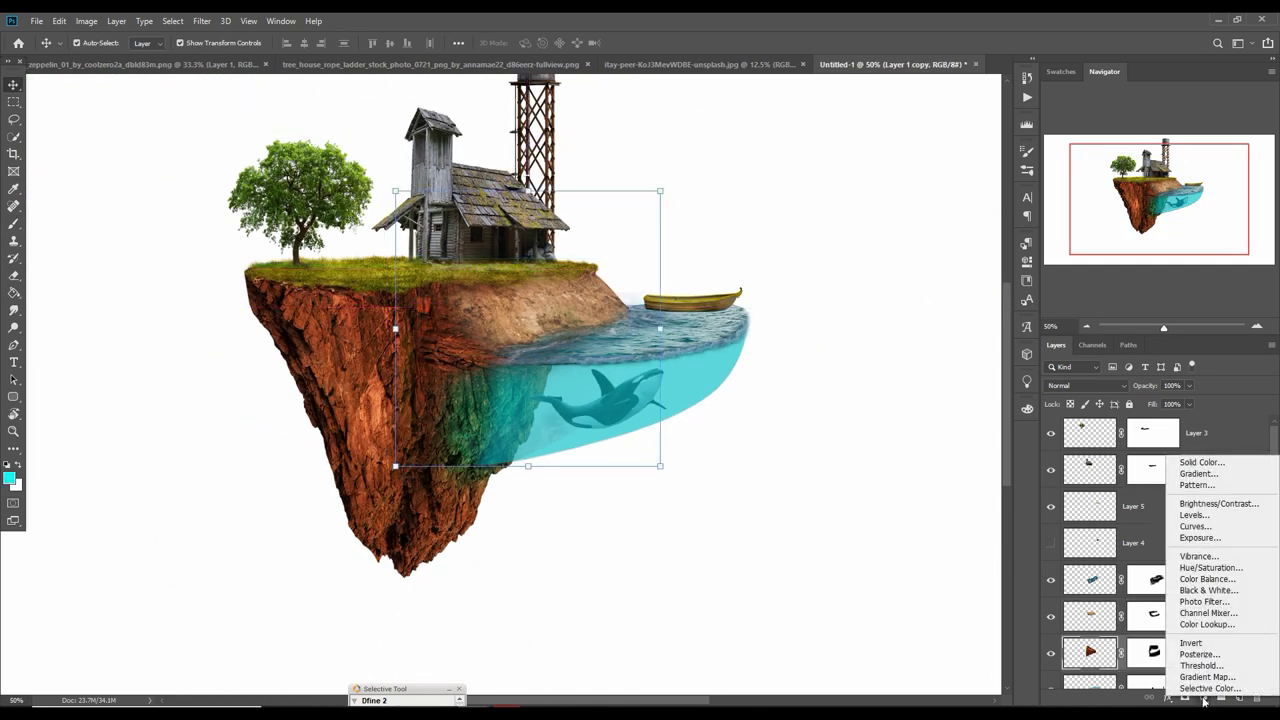
click(1204, 577)
click(912, 533)
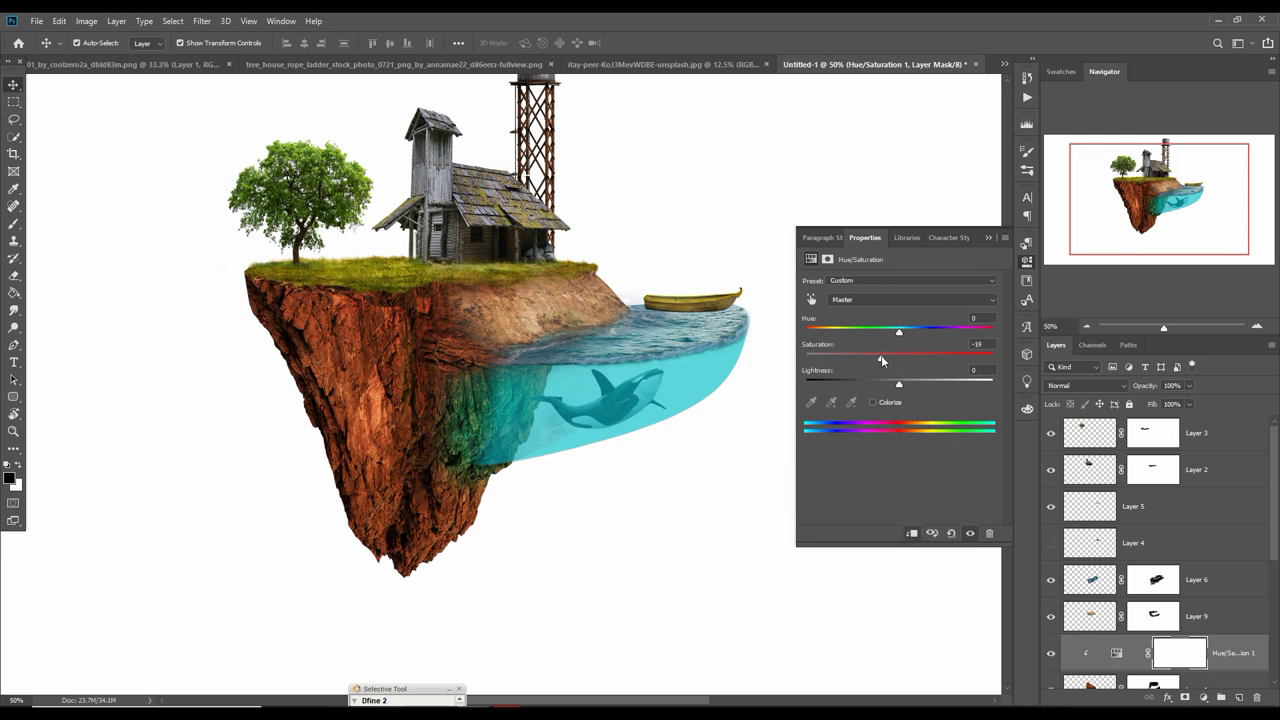
drag(881, 357, 836, 361)
click(988, 237)
Add a Hue/Saturation 2 layer for Layer 1 at -39 saturation and paint its mask.
scroll(1197, 664, down, 3)
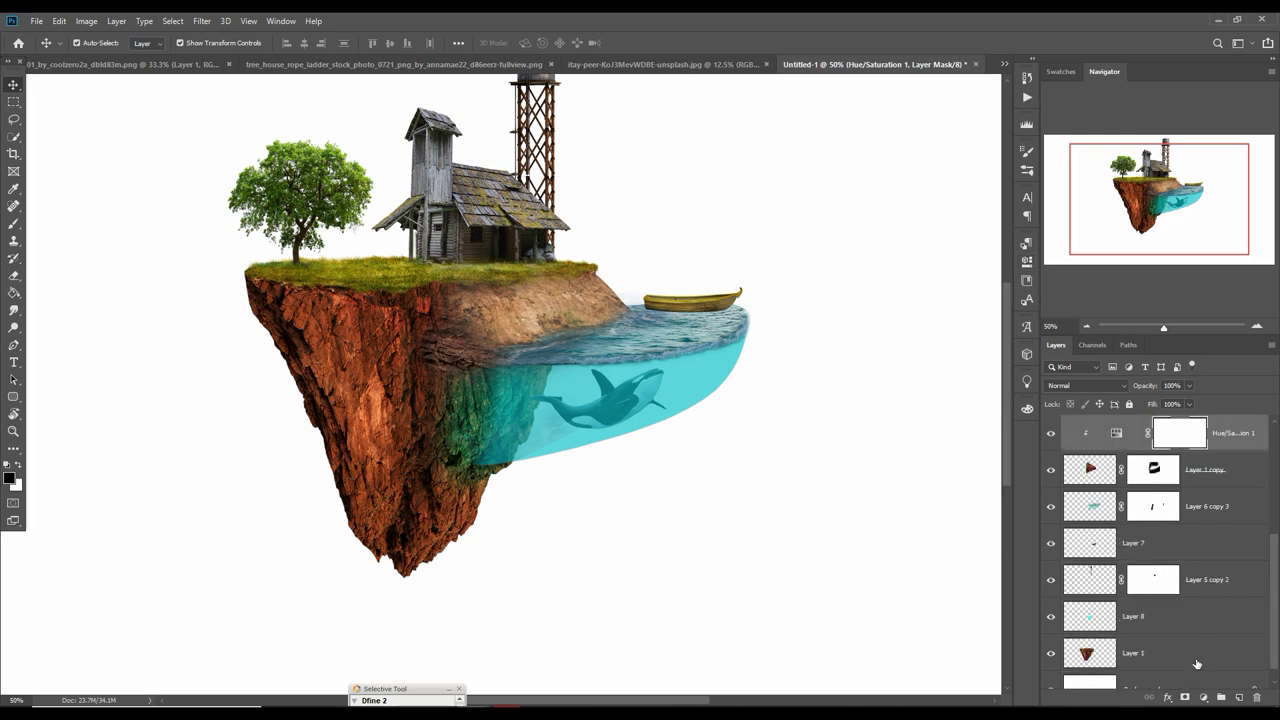
click(1197, 664)
click(1203, 697)
click(1203, 570)
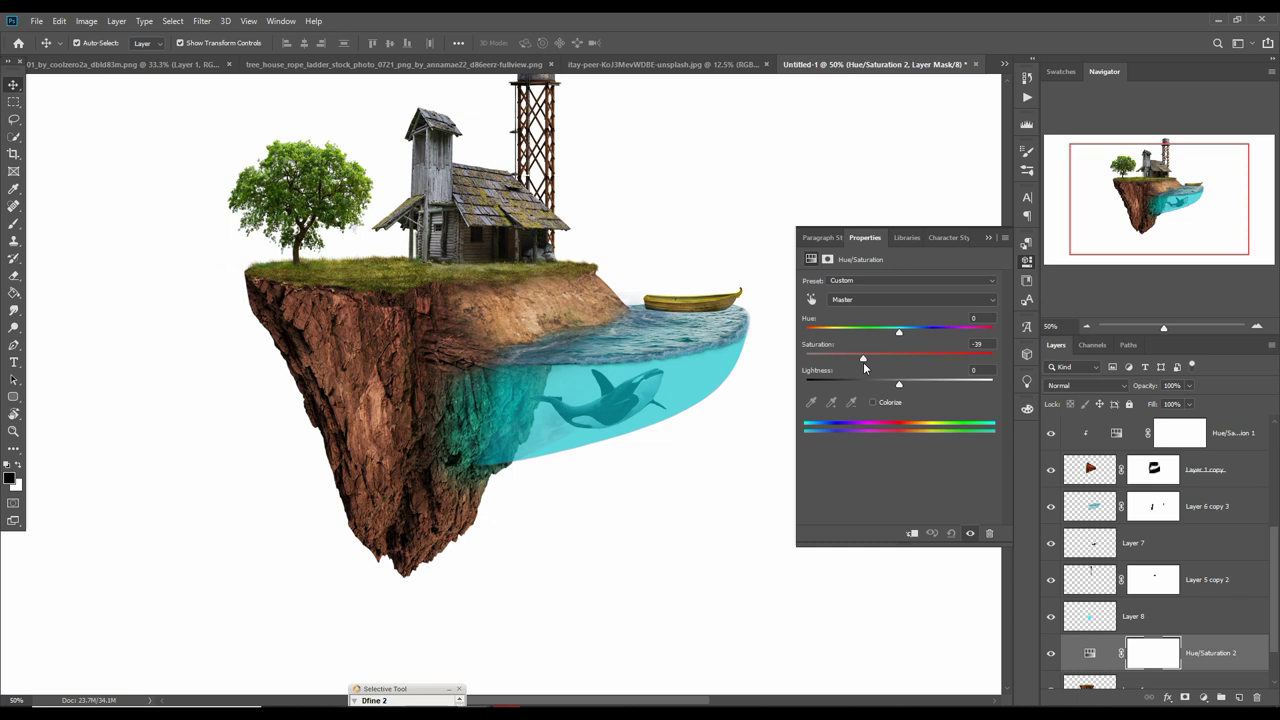
click(988, 240)
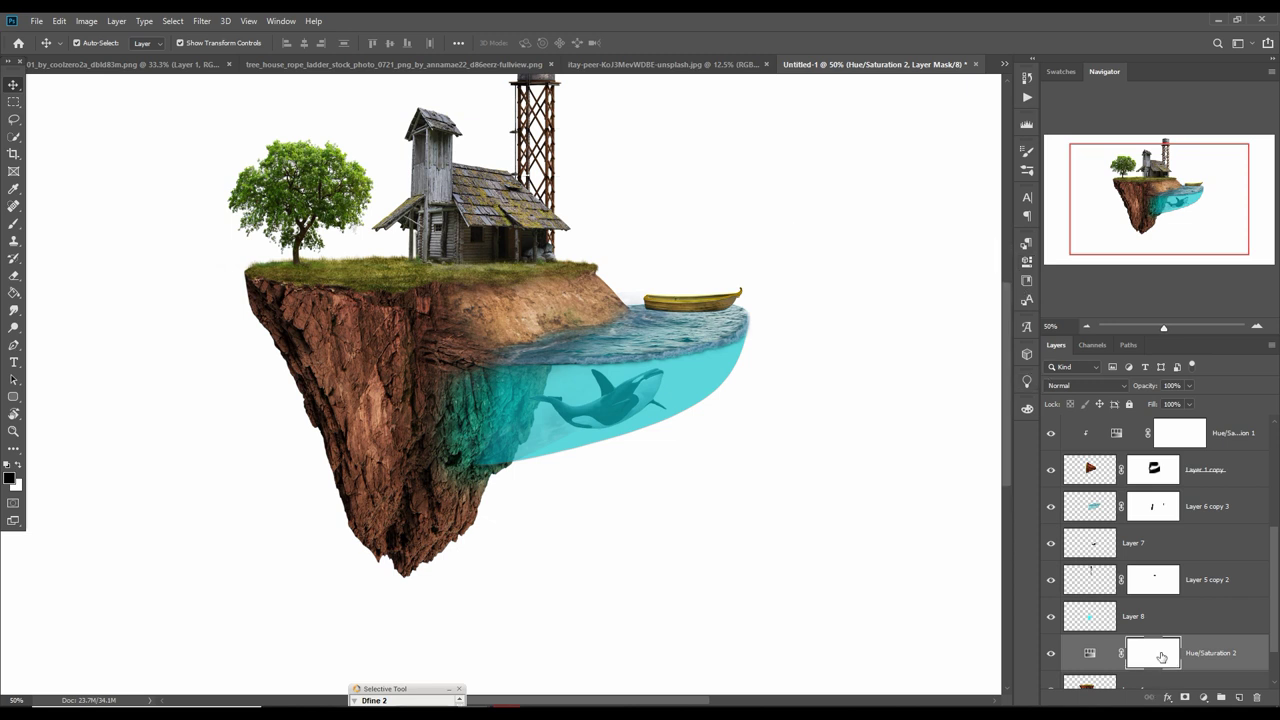
key(b)
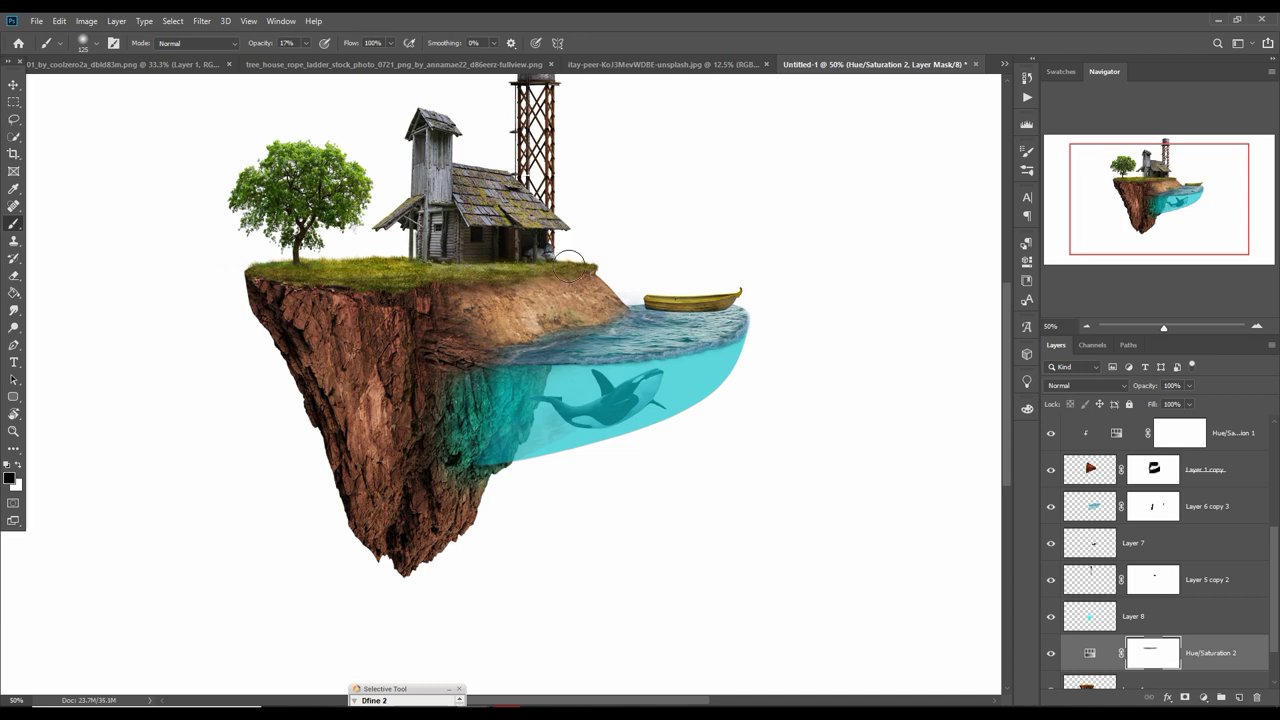
key(v)
key(ctrl+minus)
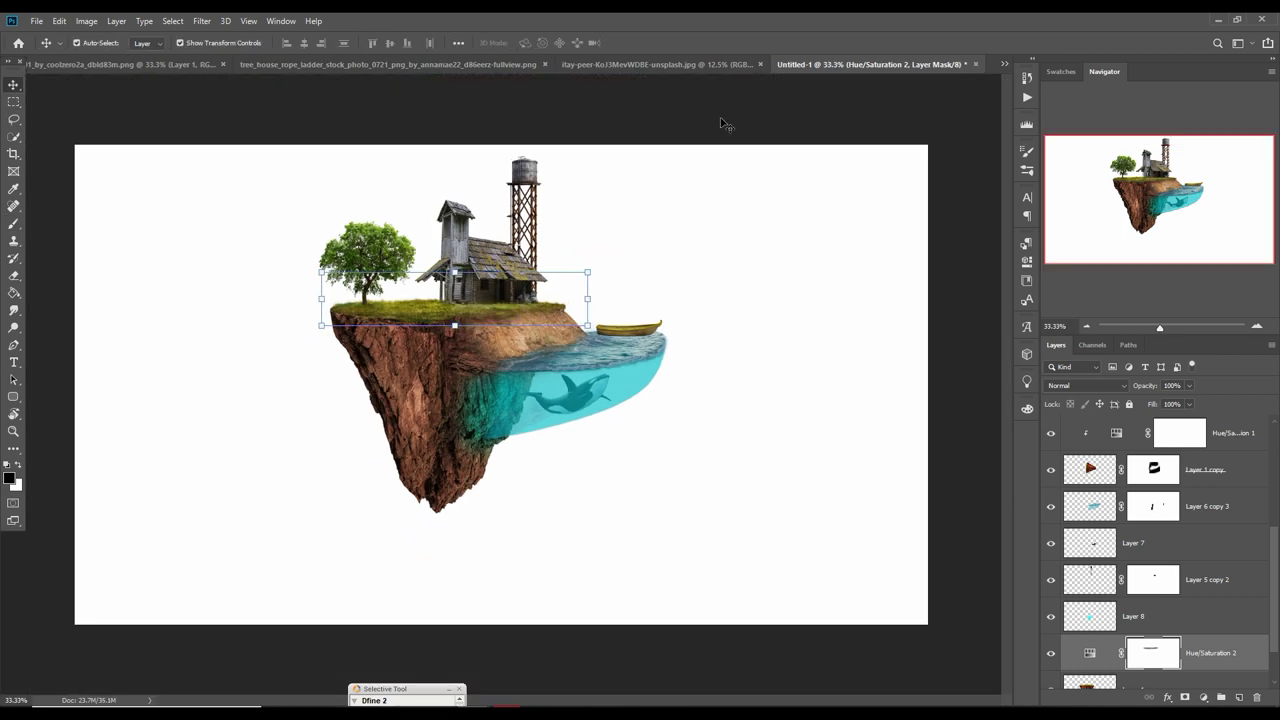
Bring the zeppelin balloon into Untitled-1, scale it down, and place it left of the tree.
click(478, 68)
click(118, 68)
mouse_move(118, 68)
mouse_down()
mouse_move(160, 92)
mouse_move(760, 137)
mouse_up()
click(700, 64)
mouse_move(862, 264)
mouse_down()
mouse_move(377, 128)
mouse_move(251, 486)
mouse_up()
drag(232, 540, 301, 224)
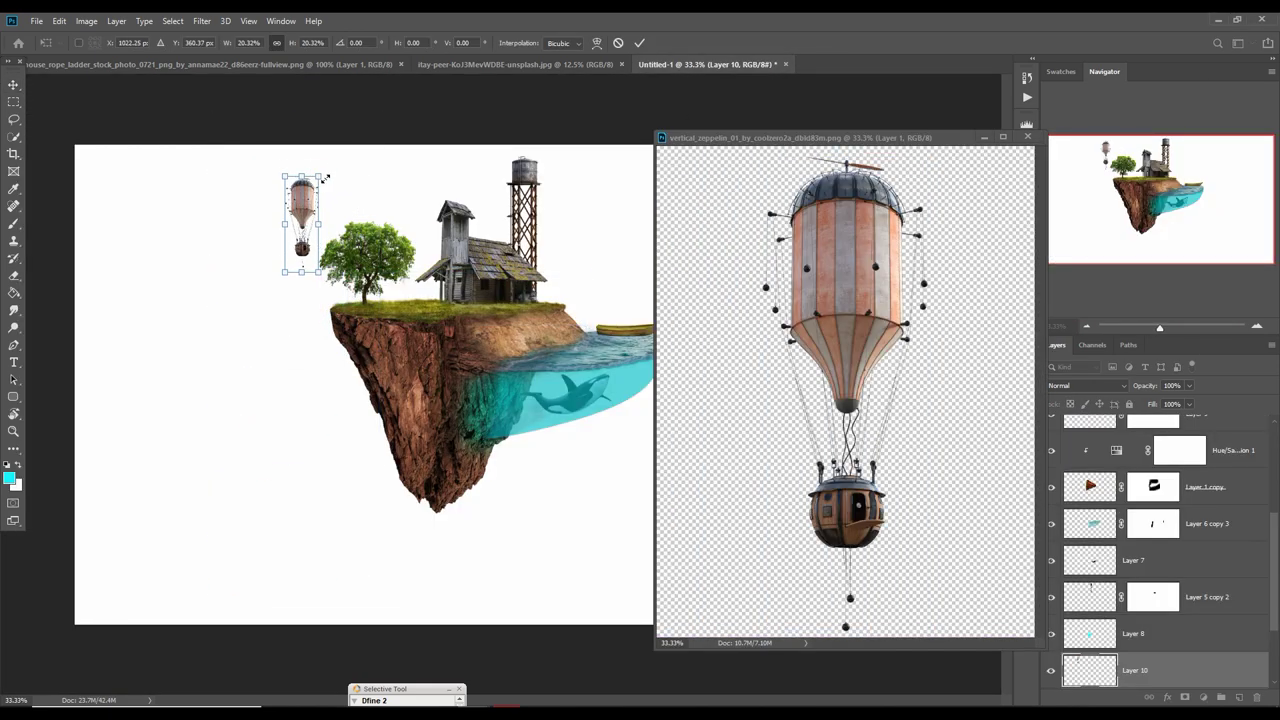
key(Return)
drag(417, 177, 293, 185)
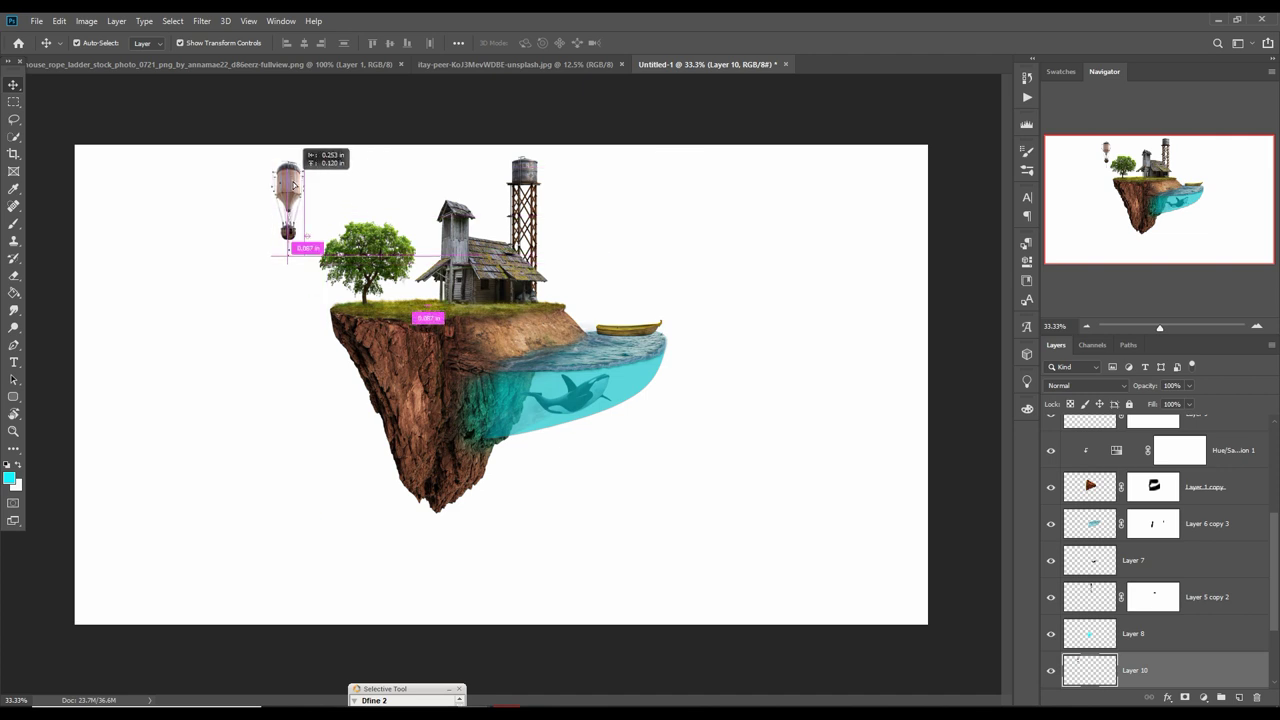
Duplicate the balloon, move the copy right of the water tower, and scale it to 65%.
right_click(1135, 670)
click(1130, 168)
click(745, 211)
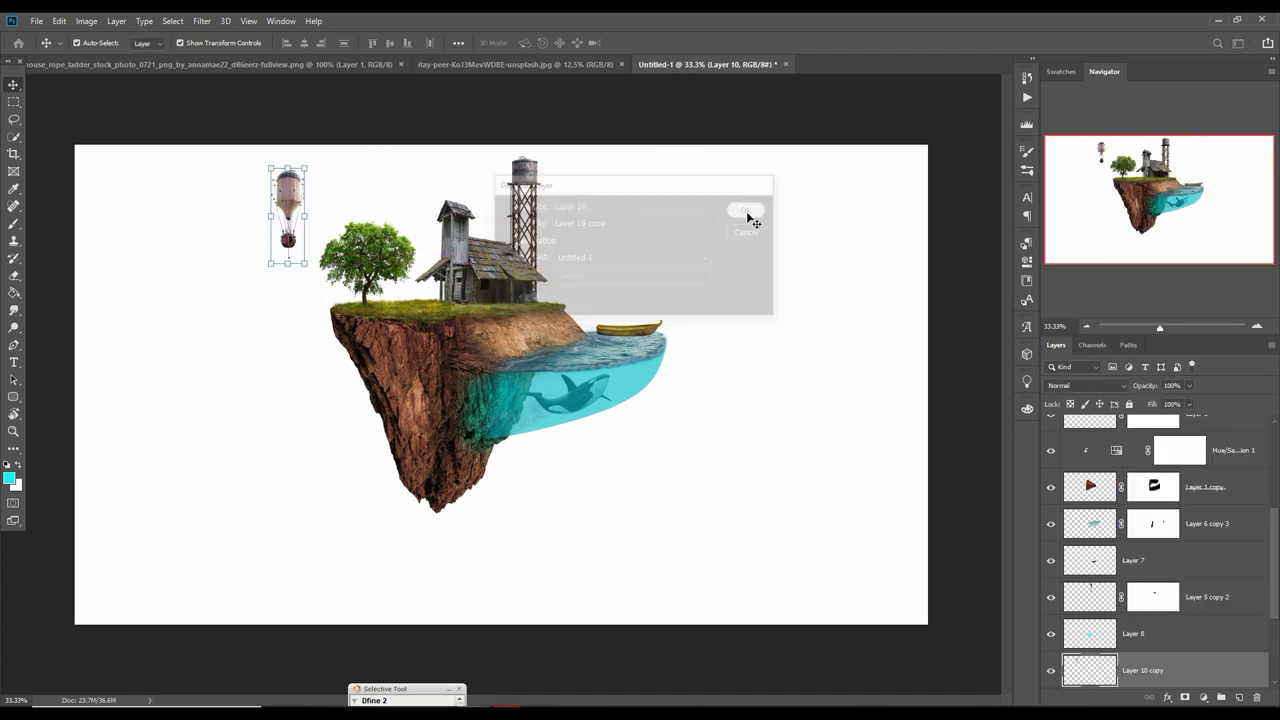
drag(288, 215, 640, 215)
key(ctrl+t)
drag(658, 168, 654, 198)
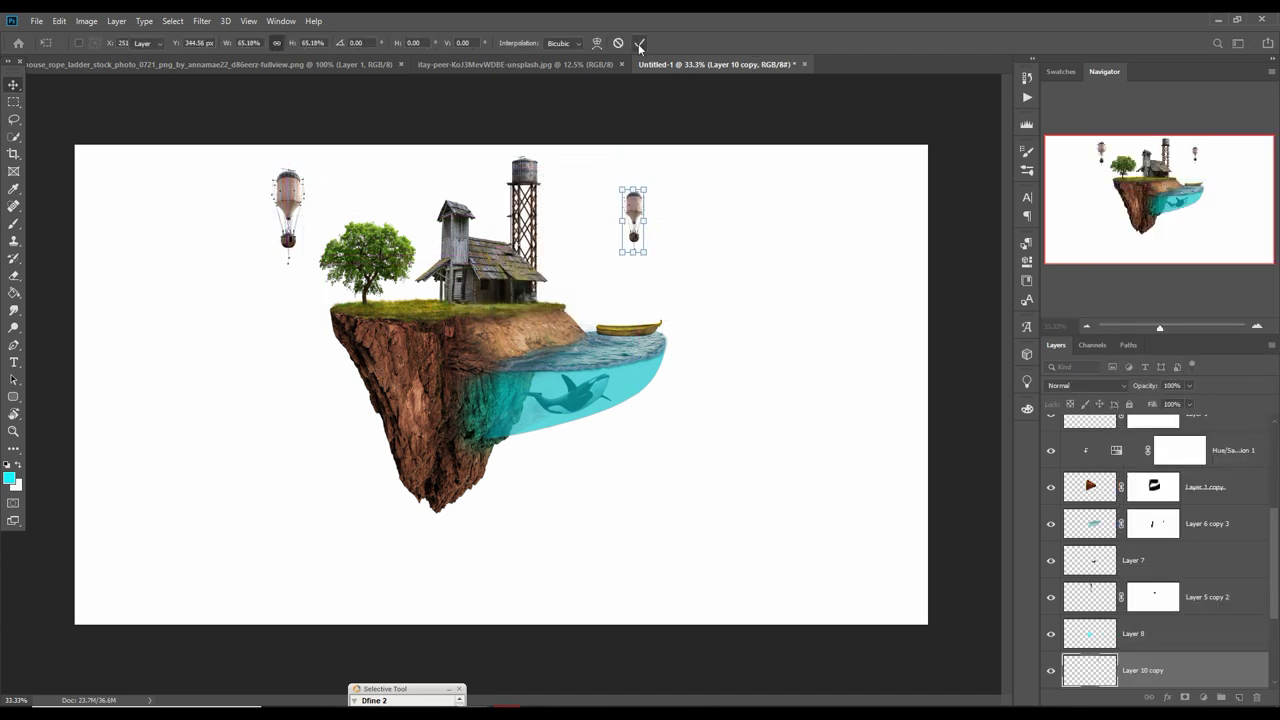
click(640, 45)
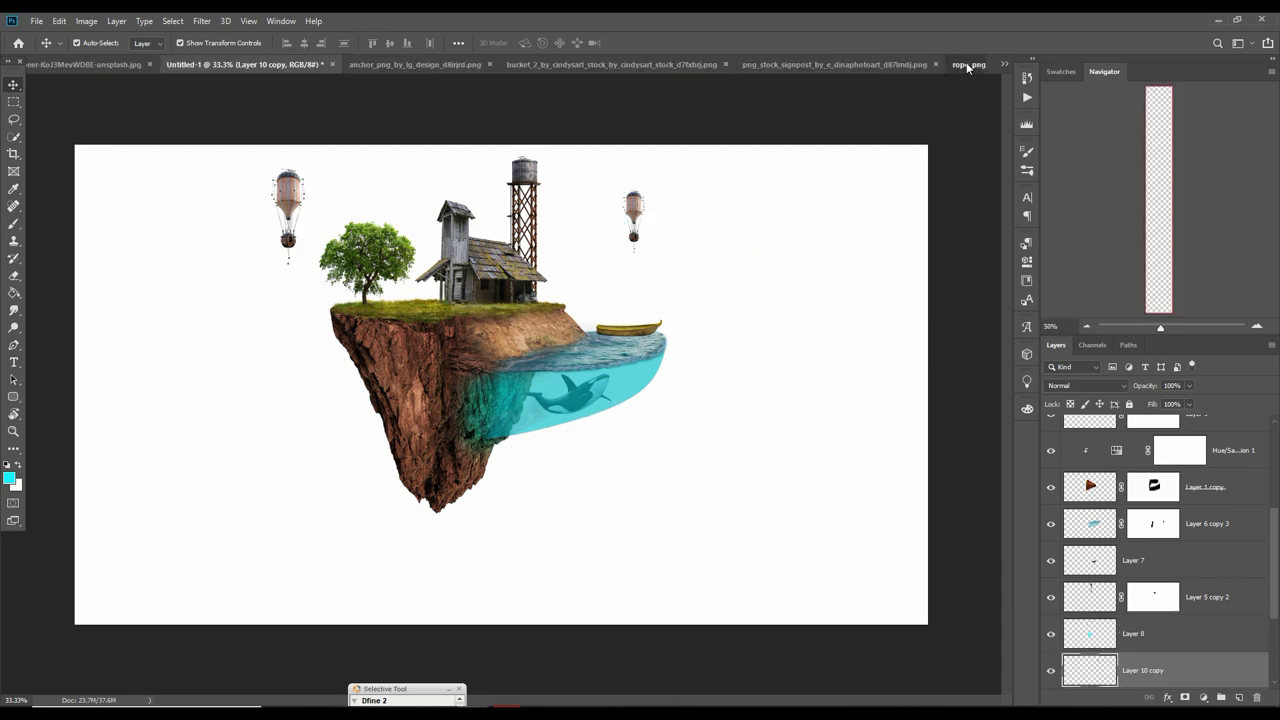
Marquee-select the signposts, excluding the credit text, and drag them into Untitled-1.
click(1004, 64)
click(826, 145)
click(14, 101)
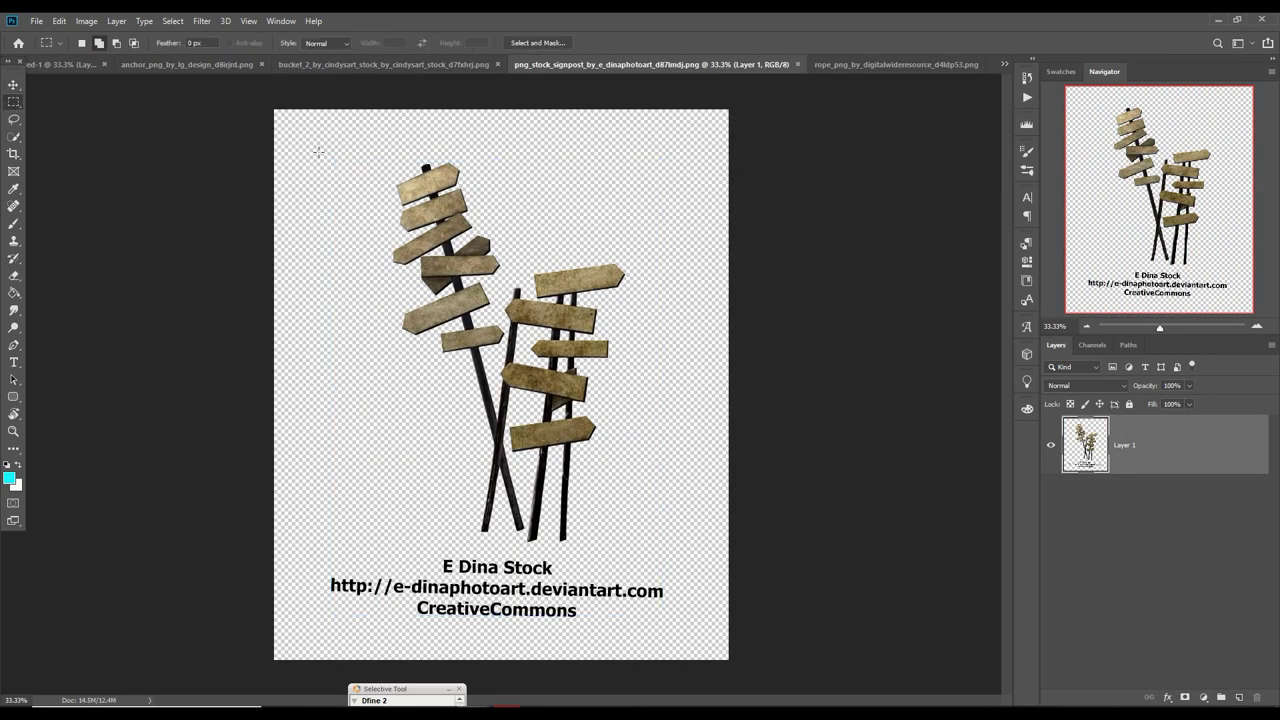
drag(361, 143, 645, 551)
click(13, 86)
drag(650, 64, 660, 95)
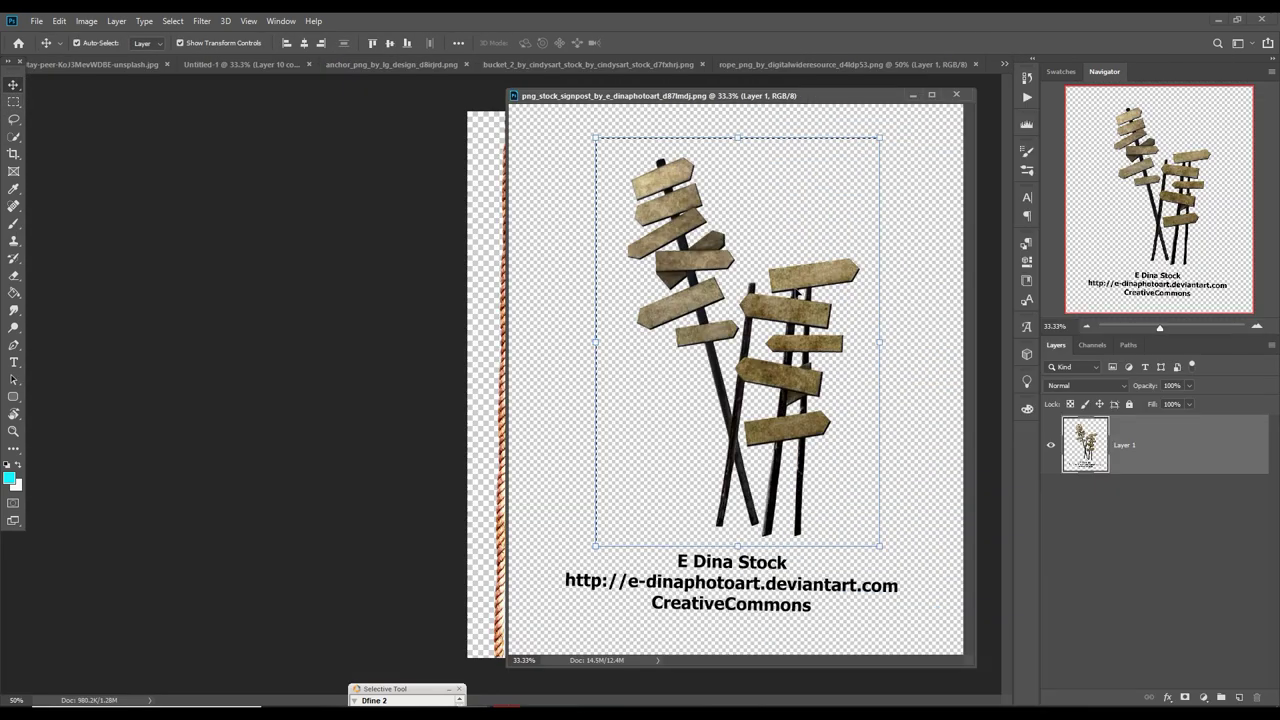
mouse_move(755, 373)
mouse_down()
mouse_move(763, 395)
mouse_move(400, 290)
mouse_up()
Scale the signpost to 12.9% beside the house and move Layer 11 below Layer 1.
key(ctrl+t)
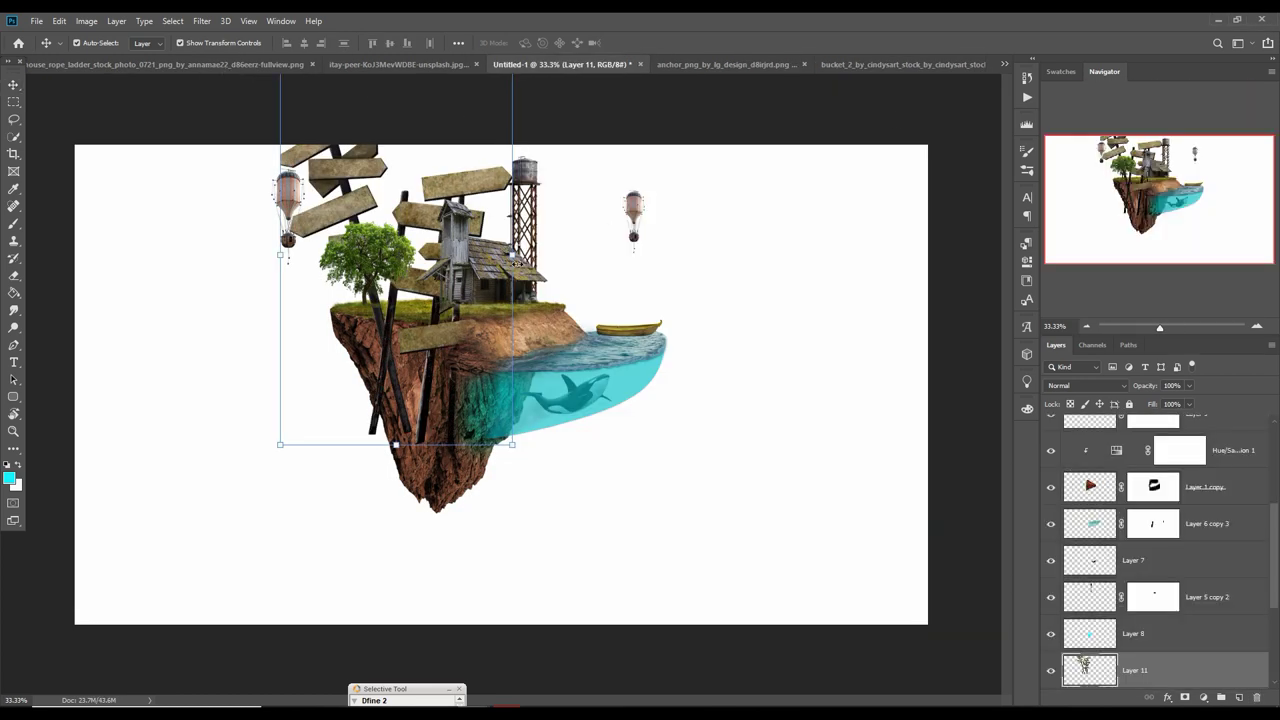
drag(514, 443, 566, 265)
key(Return)
scroll(1196, 537, down, 3)
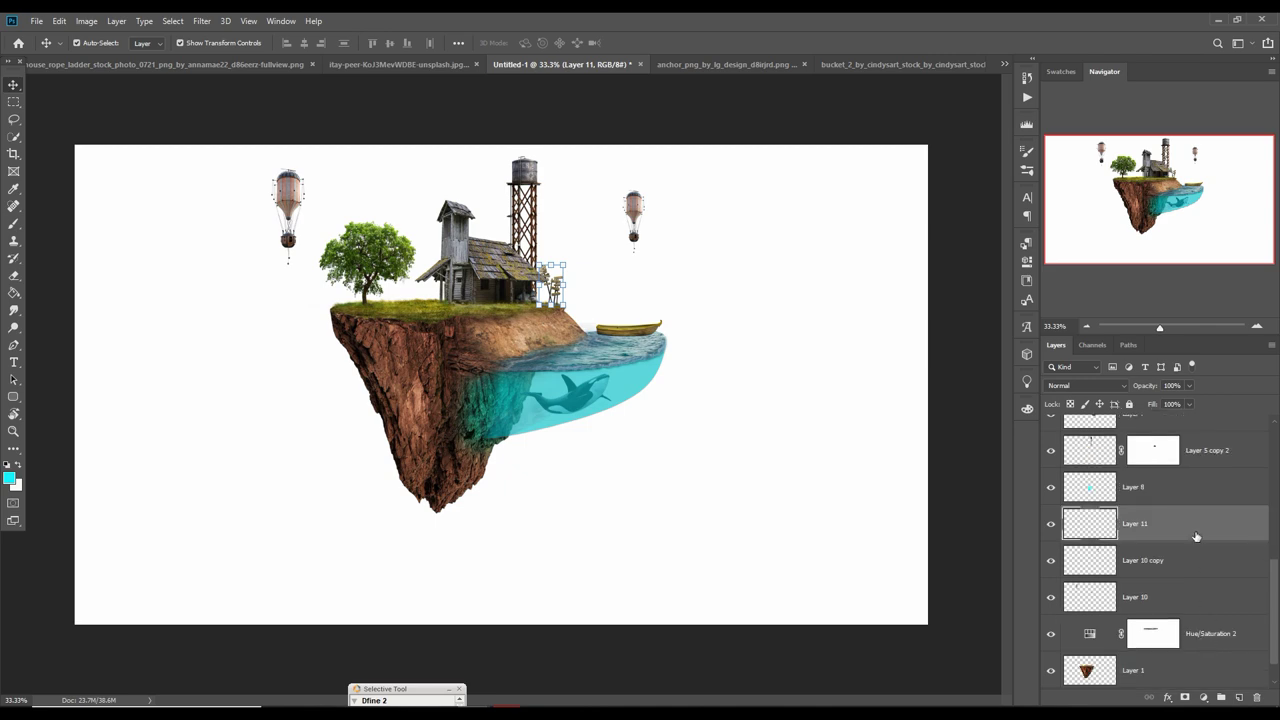
drag(1196, 537, 1209, 648)
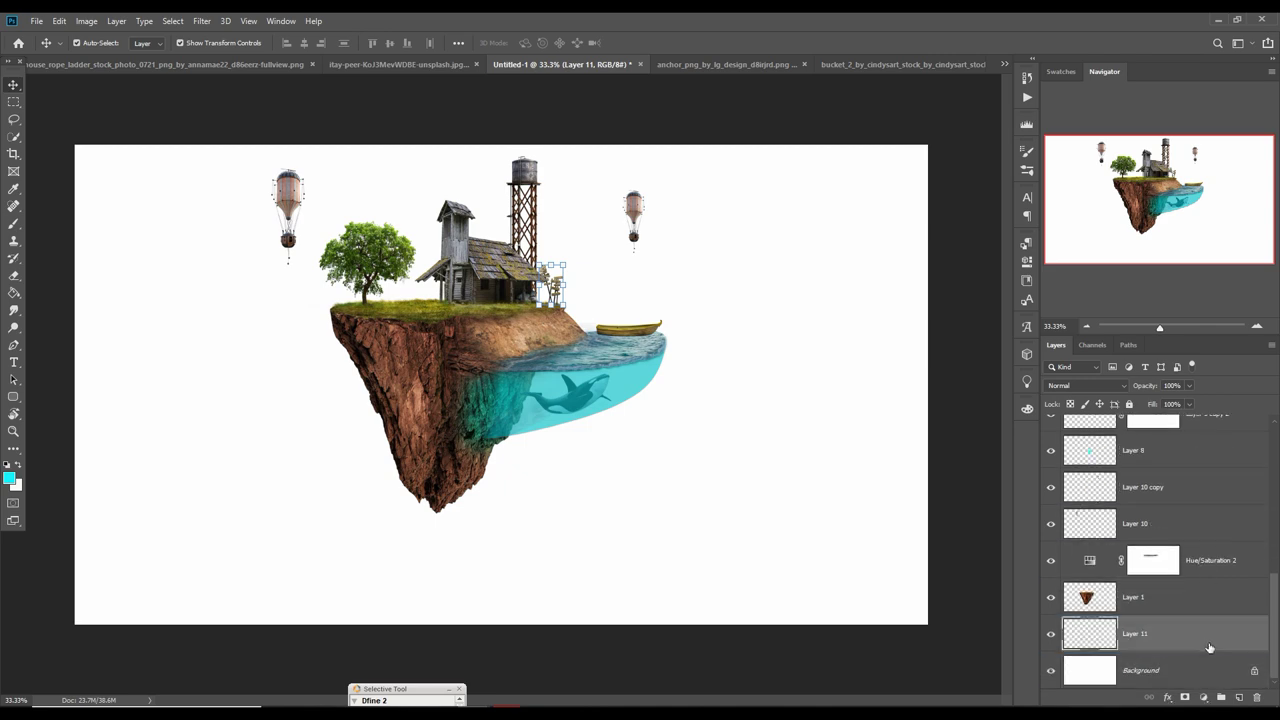
Bring the bucket in as Layer 12, shrink it to about 4%, and place it left of the island.
click(908, 62)
drag(840, 66, 900, 104)
drag(900, 400, 400, 400)
click(1147, 100)
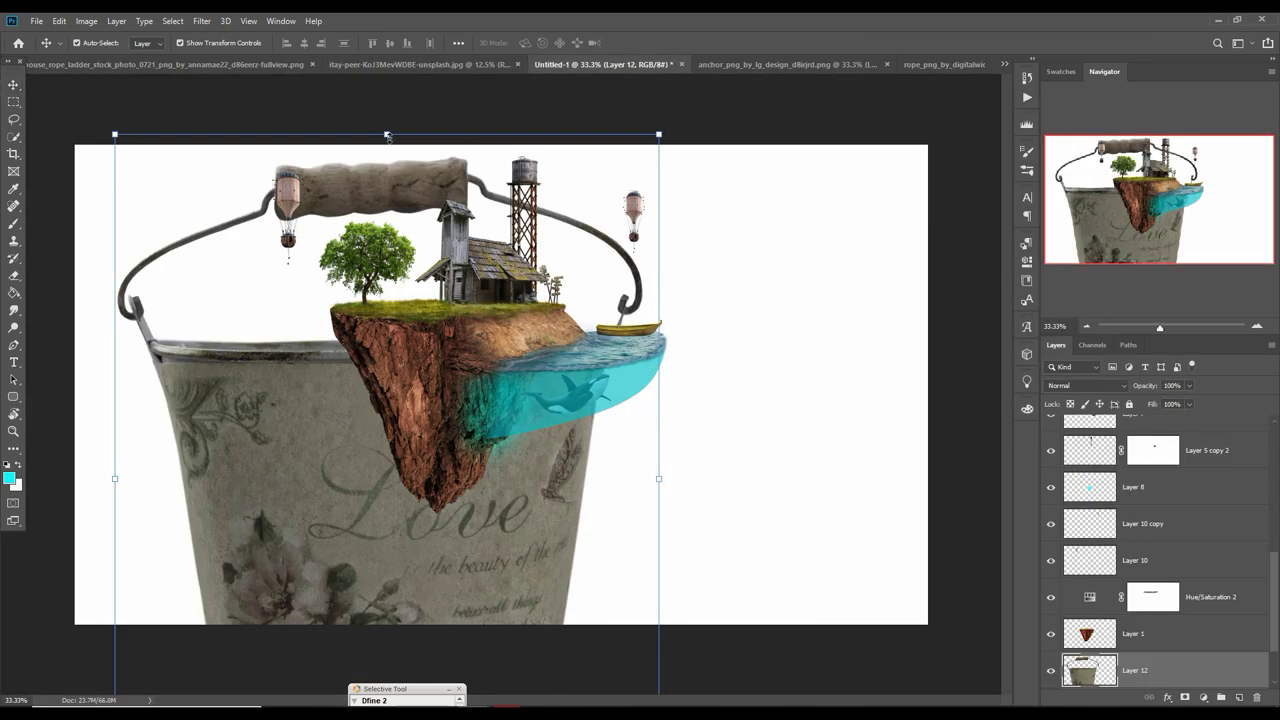
drag(387, 133, 354, 556)
drag(380, 630, 230, 520)
mouse_move(231, 330)
mouse_down()
mouse_move(229, 553)
mouse_move(338, 422)
mouse_up()
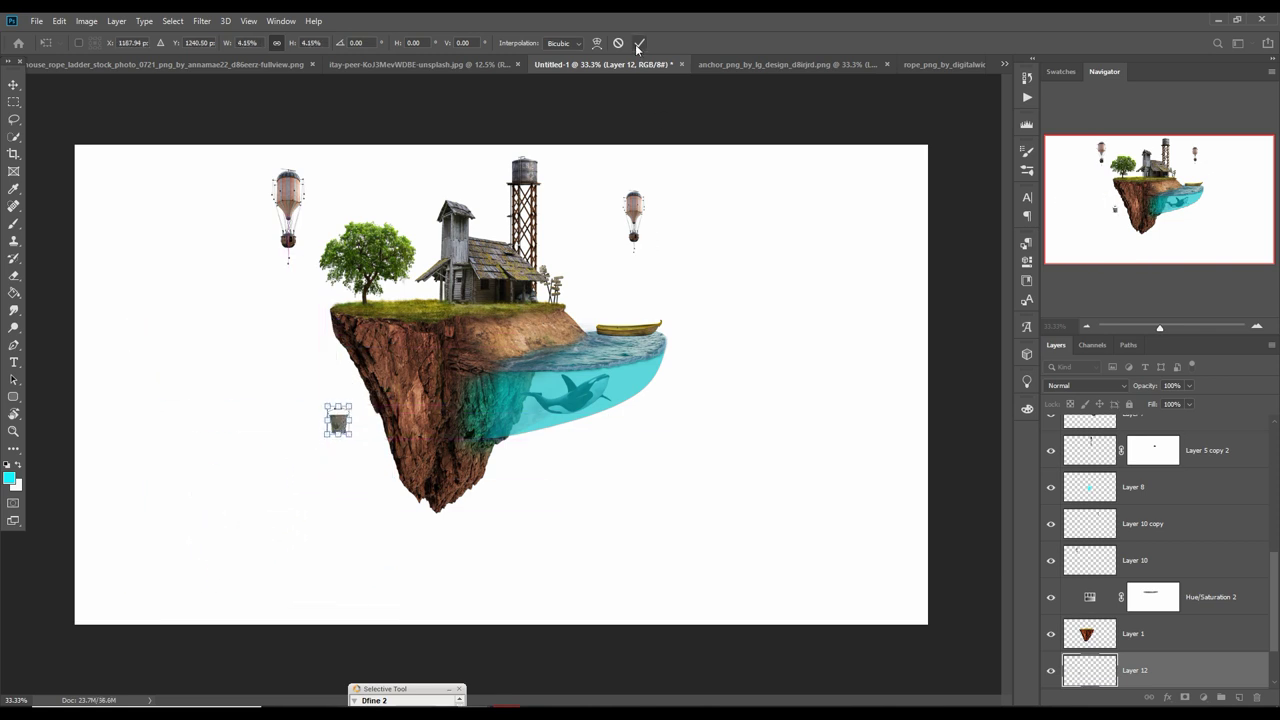
click(639, 44)
Clip Hue/Saturation 2 to the layer below and raise the bucket slightly.
click(342, 426)
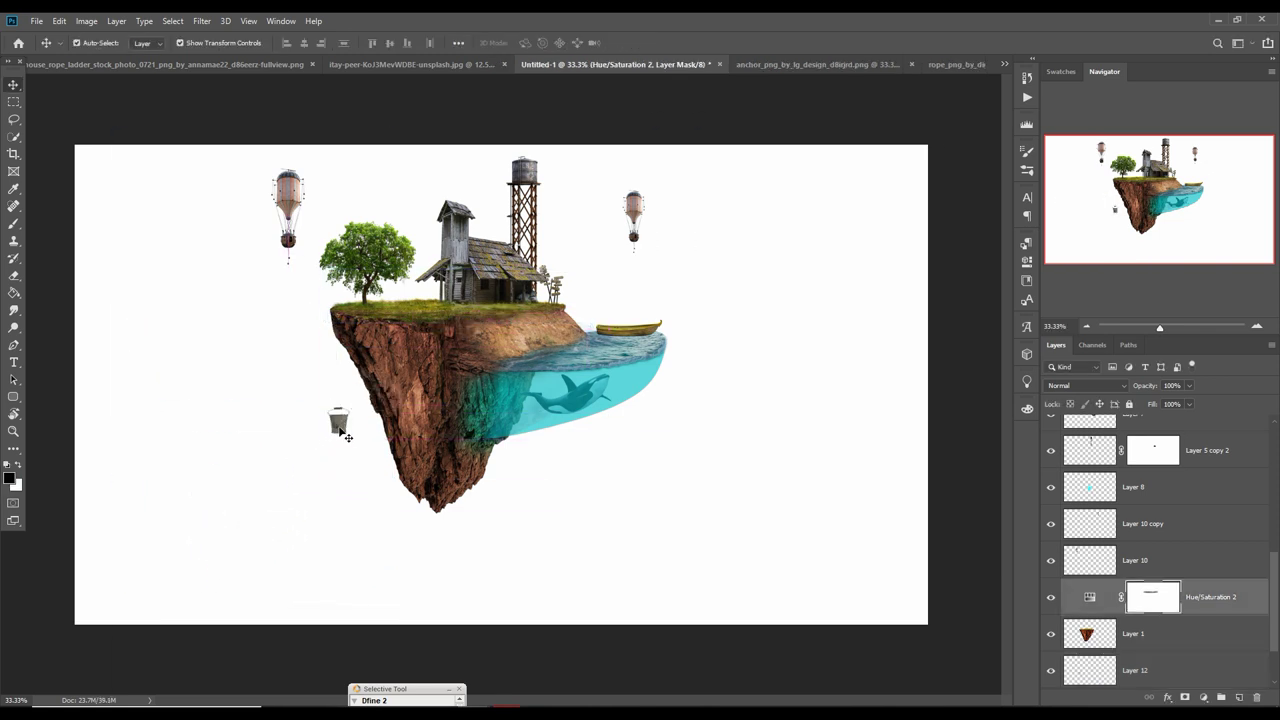
click(340, 425)
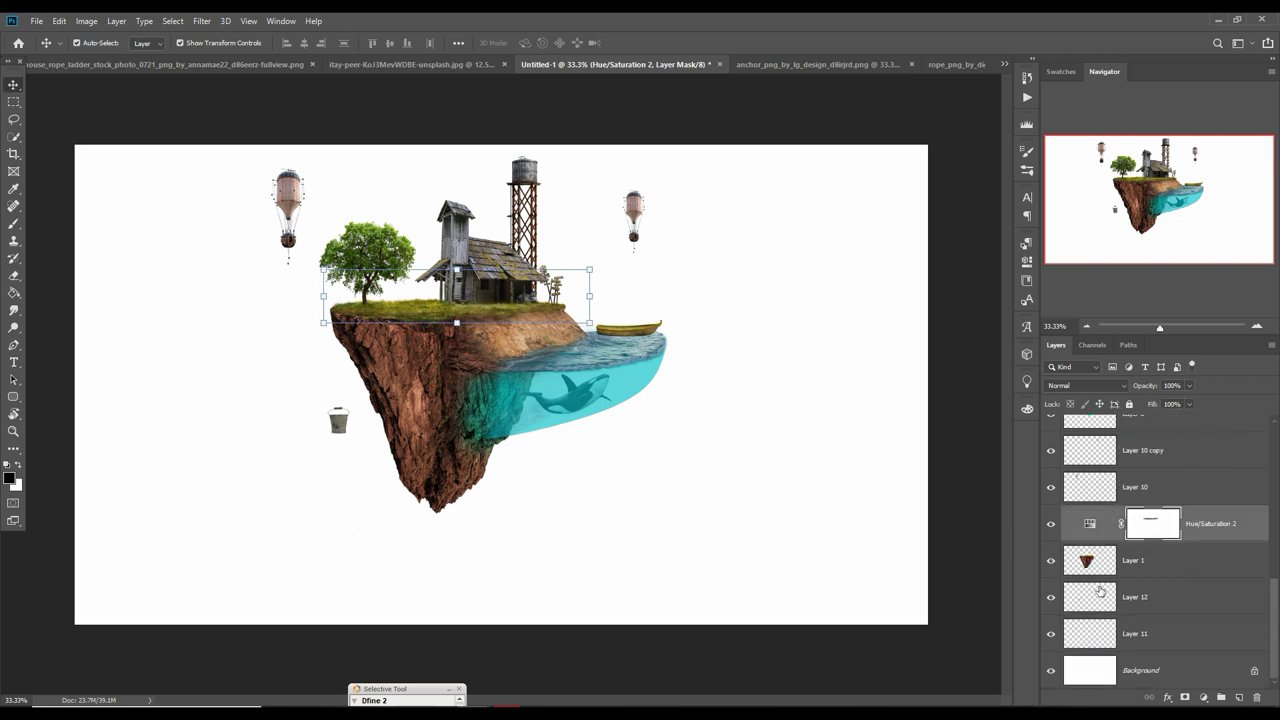
right_click(1065, 523)
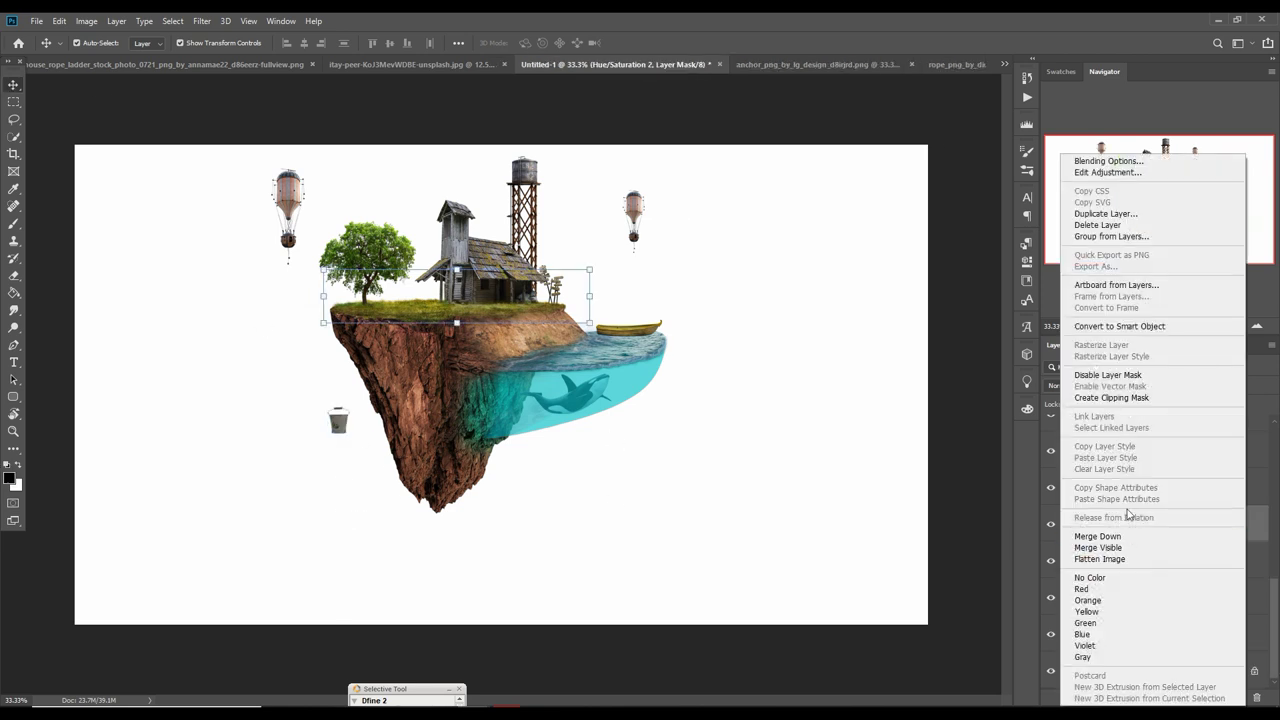
click(1110, 402)
click(1135, 600)
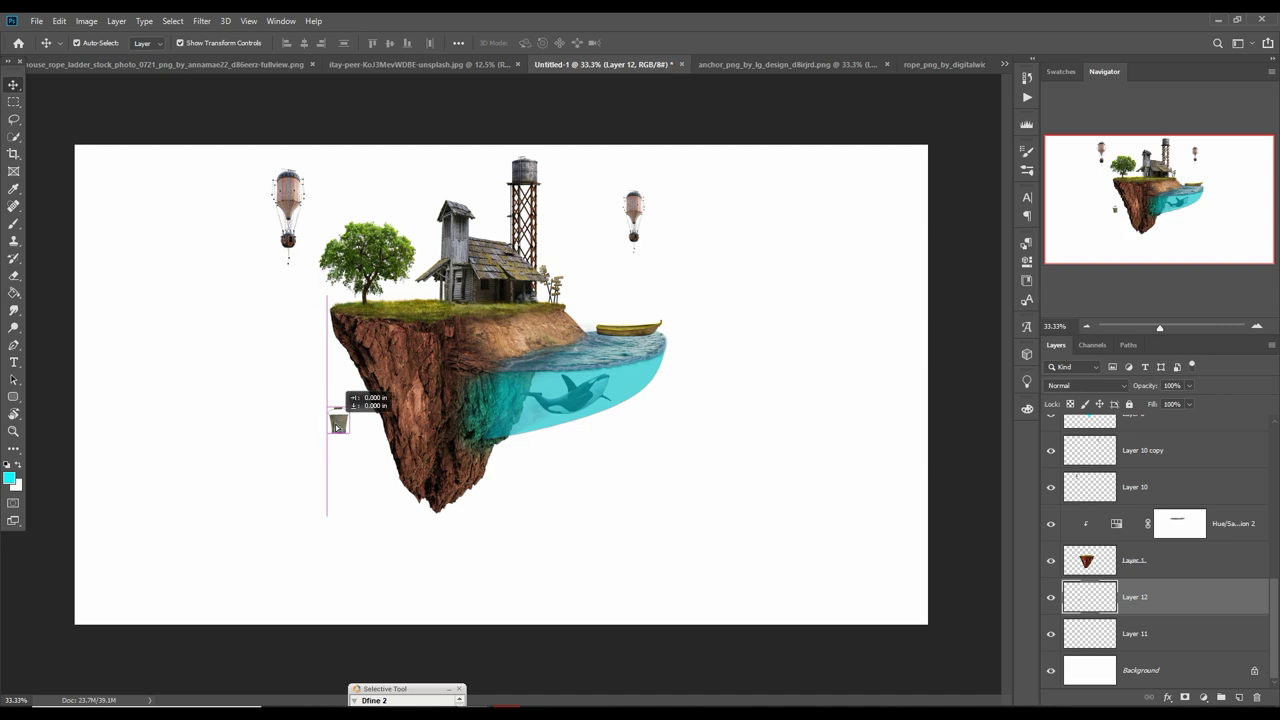
drag(335, 424, 332, 413)
Apply the Camera Raw filter to the bucket.
click(202, 20)
click(222, 101)
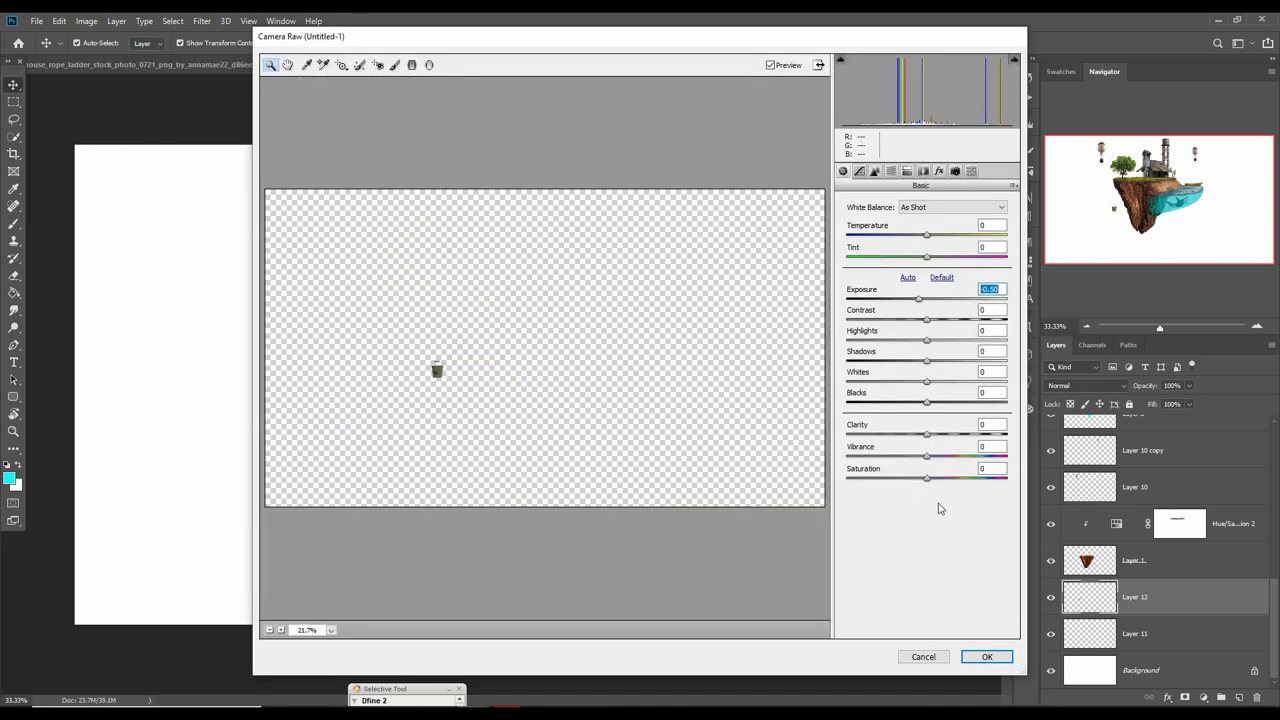
click(920, 657)
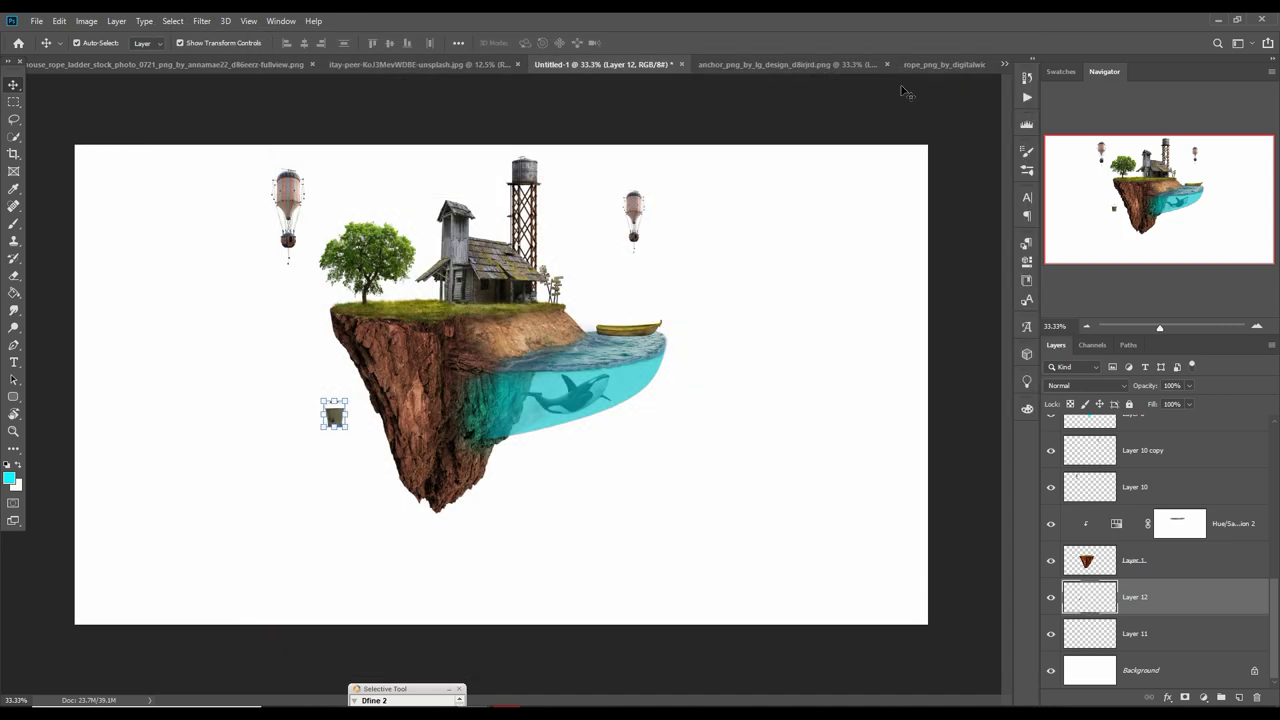
Drag the rope image into Untitled-1 as a new layer.
click(926, 64)
drag(926, 64, 760, 100)
drag(760, 380, 335, 380)
Scale the rope to about 27% and set it onto the bucket handle.
key(ctrl+w)
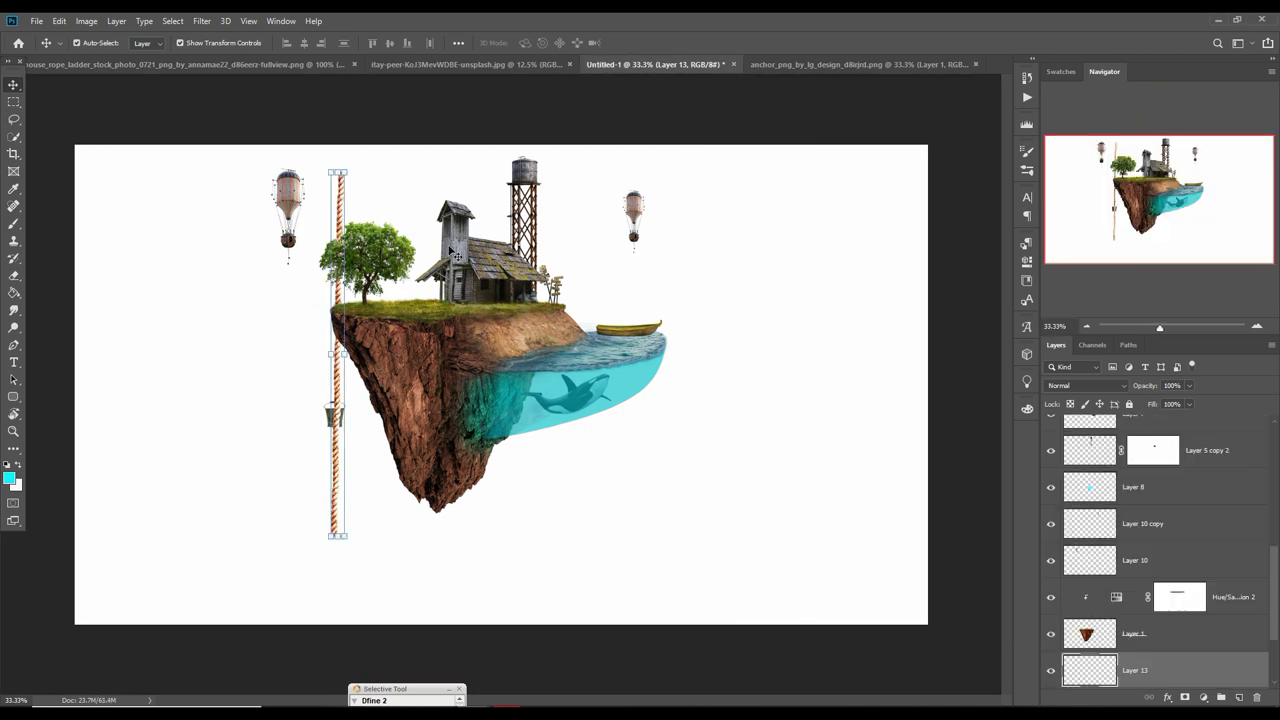
key(ctrl+plus)
key(ctrl+plus)
key(ctrl+t)
mouse_move(166, 686)
mouse_down()
mouse_move(170, 310)
mouse_move(178, 323)
mouse_up()
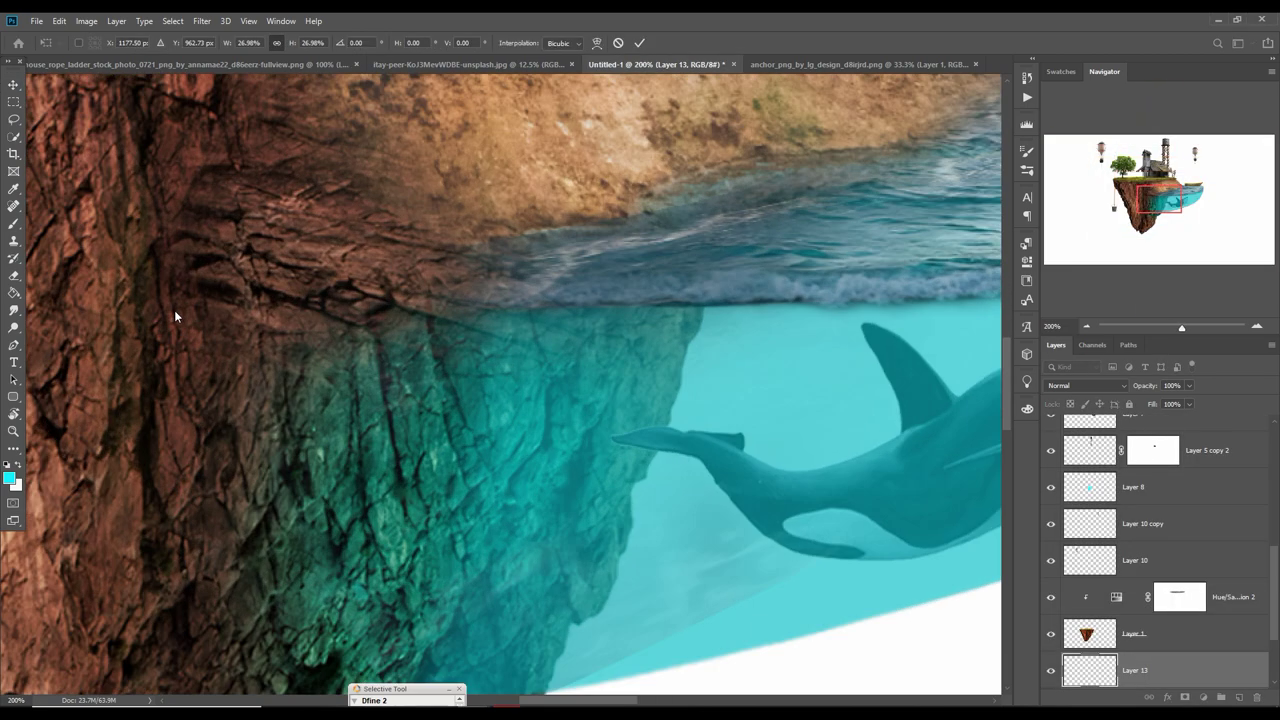
key(ctrl+plus)
key(ctrl+plus)
drag(314, 300, 308, 280)
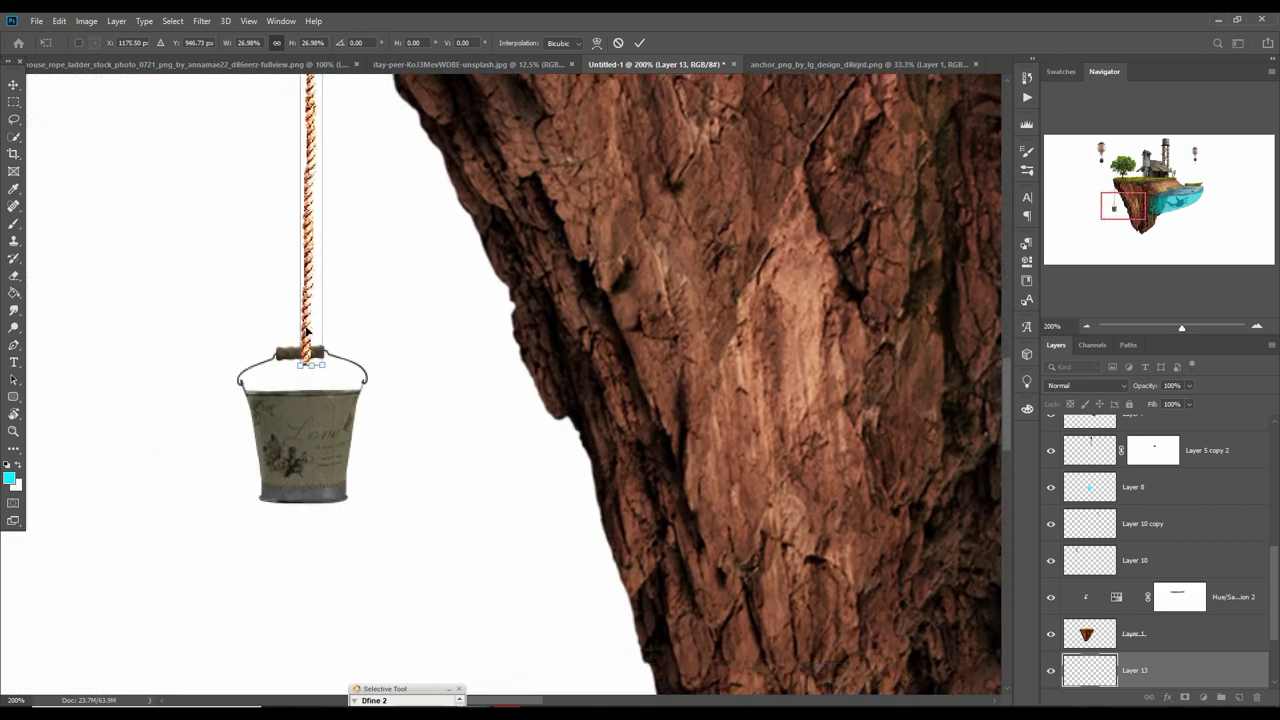
key(Return)
Duplicate the rope and rotate the copy into place beneath the bucket.
scroll(1165, 575, down, 3)
right_click(1165, 560)
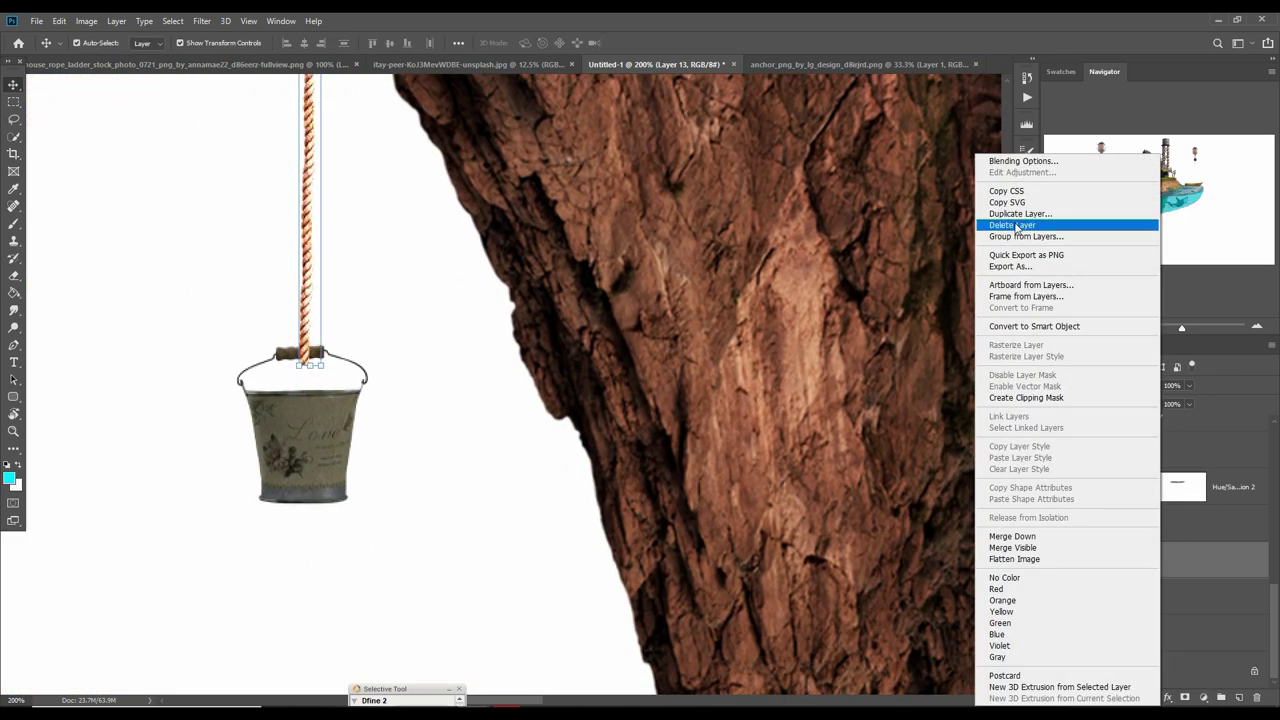
click(1080, 226)
click(748, 210)
key(ctrl+t)
drag(312, 195, 305, 453)
drag(1180, 568, 1180, 643)
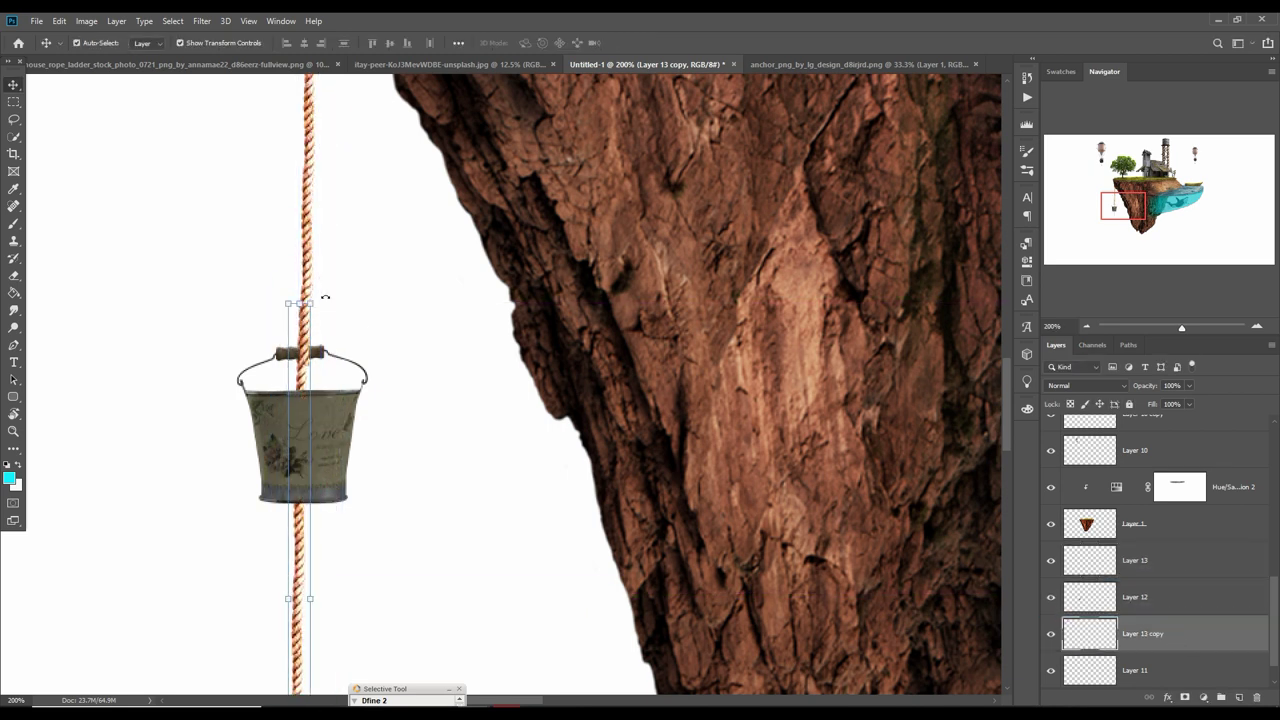
drag(323, 294, 311, 296)
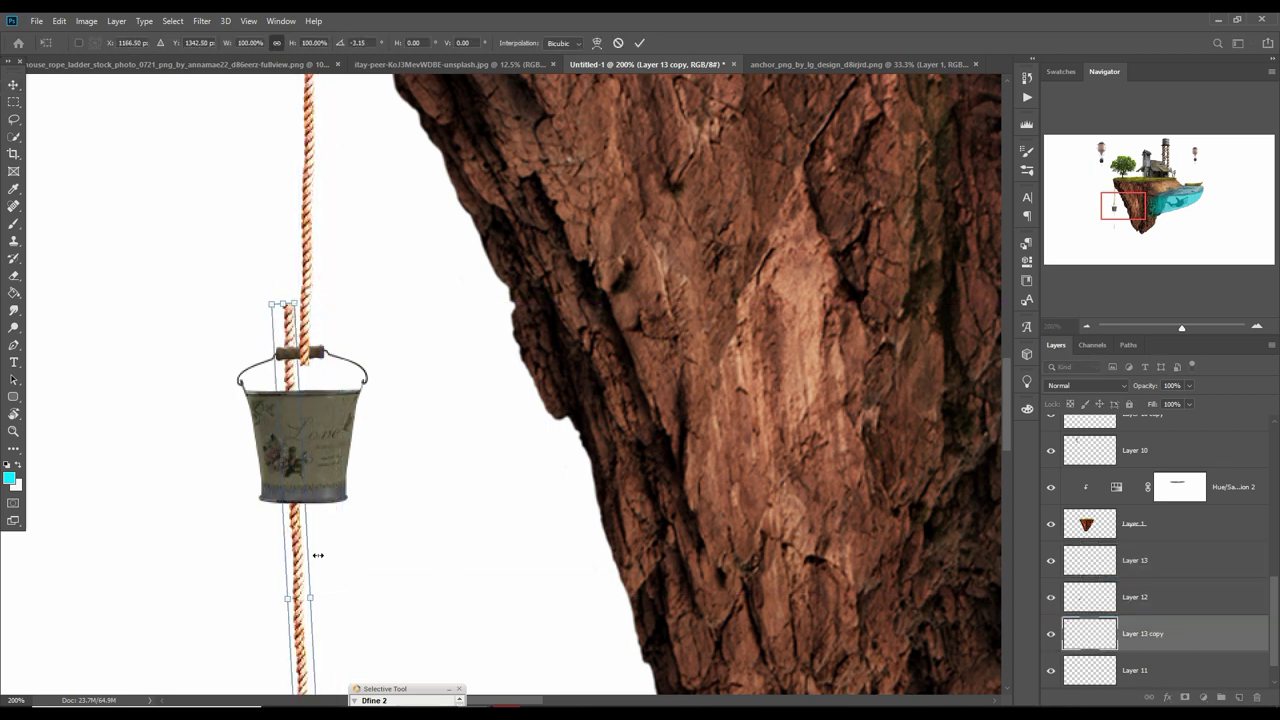
drag(317, 554, 306, 528)
drag(305, 305, 275, 320)
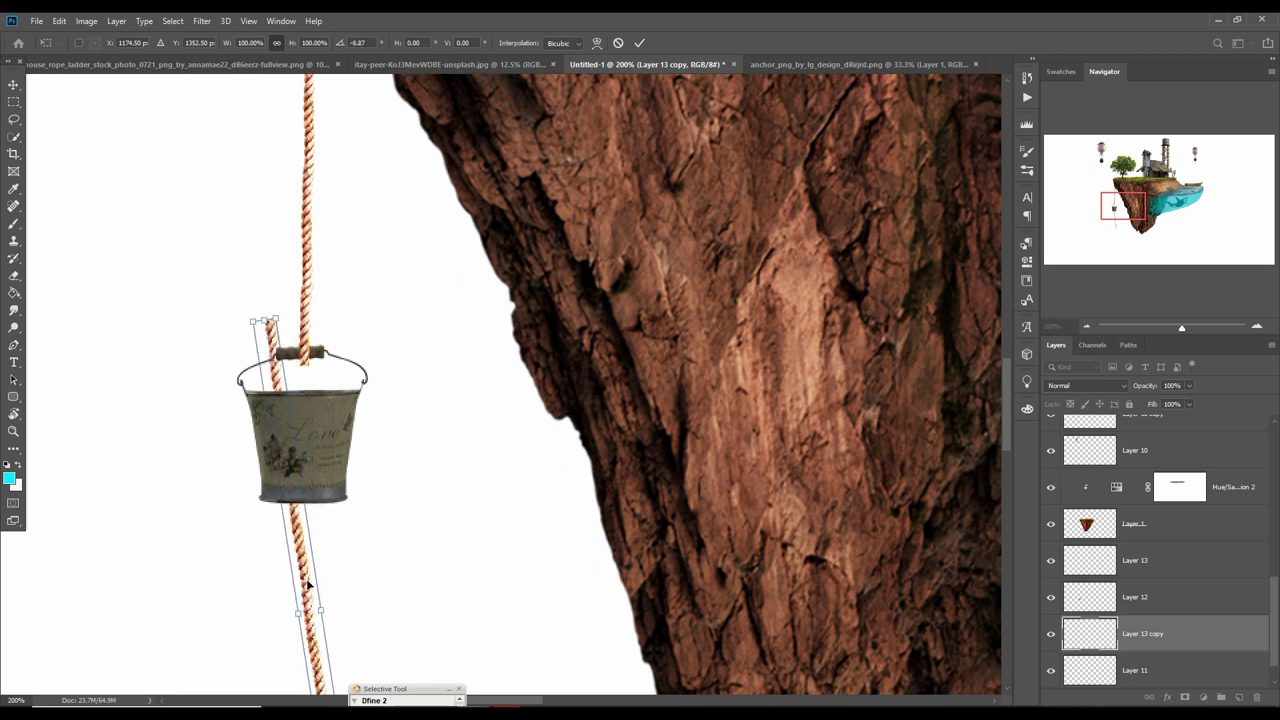
drag(318, 545, 333, 572)
click(639, 43)
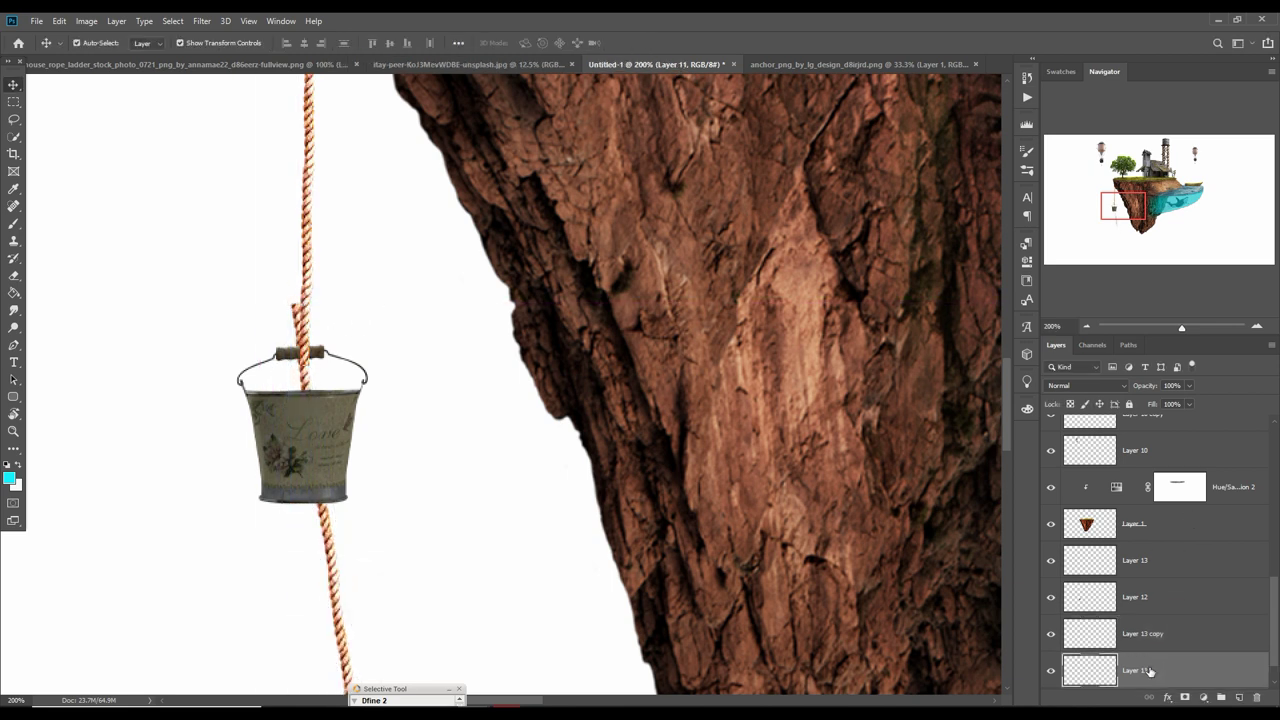
Add layer masks to both ropes and the bucket and paint out the excess rope.
click(1146, 565)
key(b)
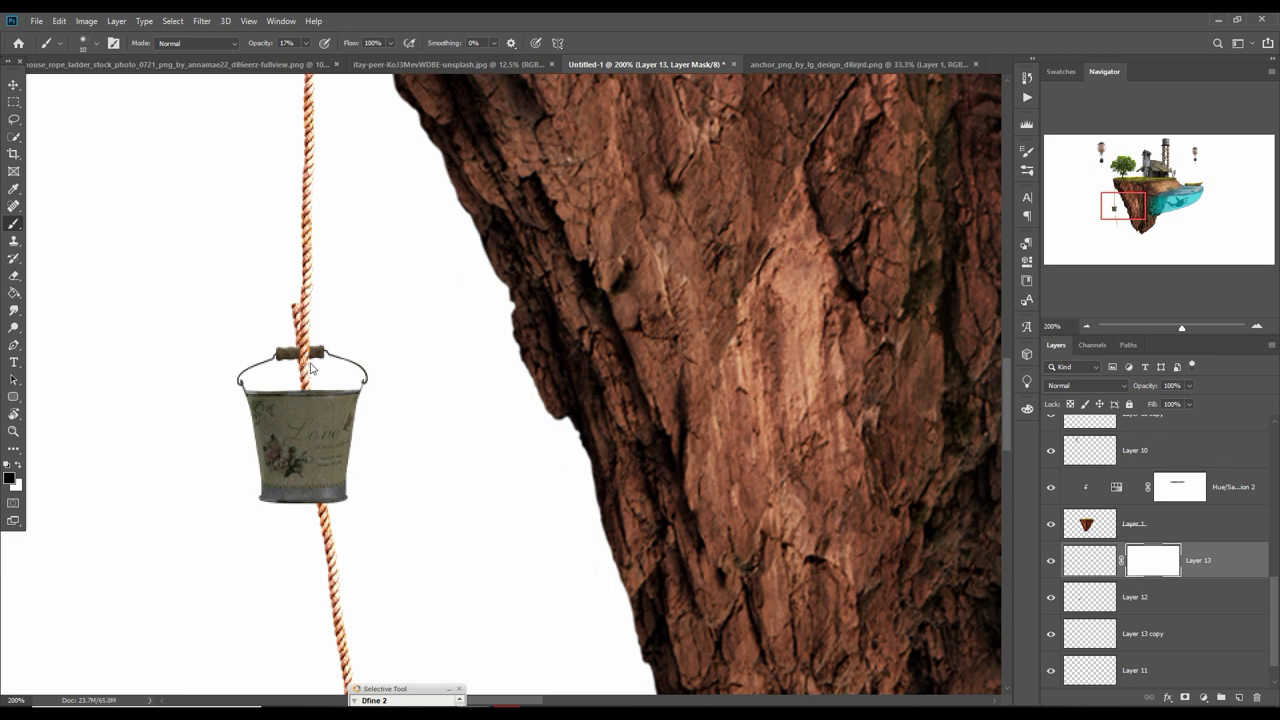
click(1146, 606)
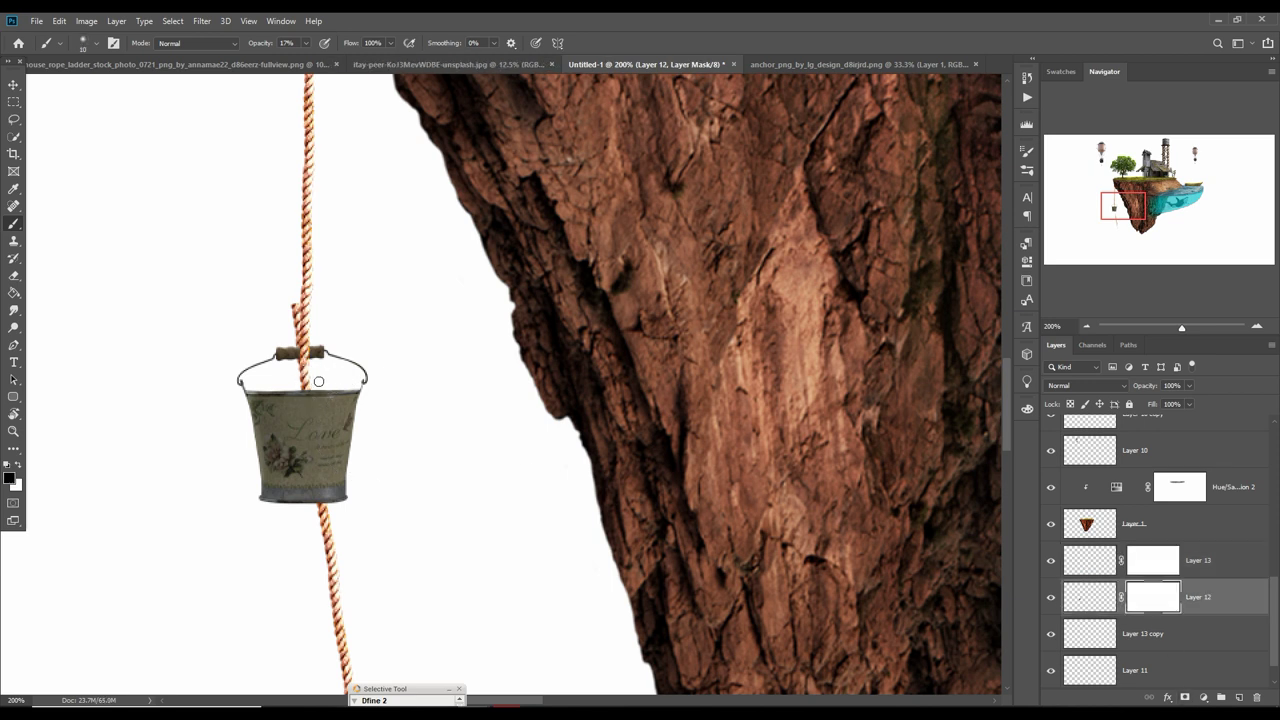
key(alt+bracketleft)
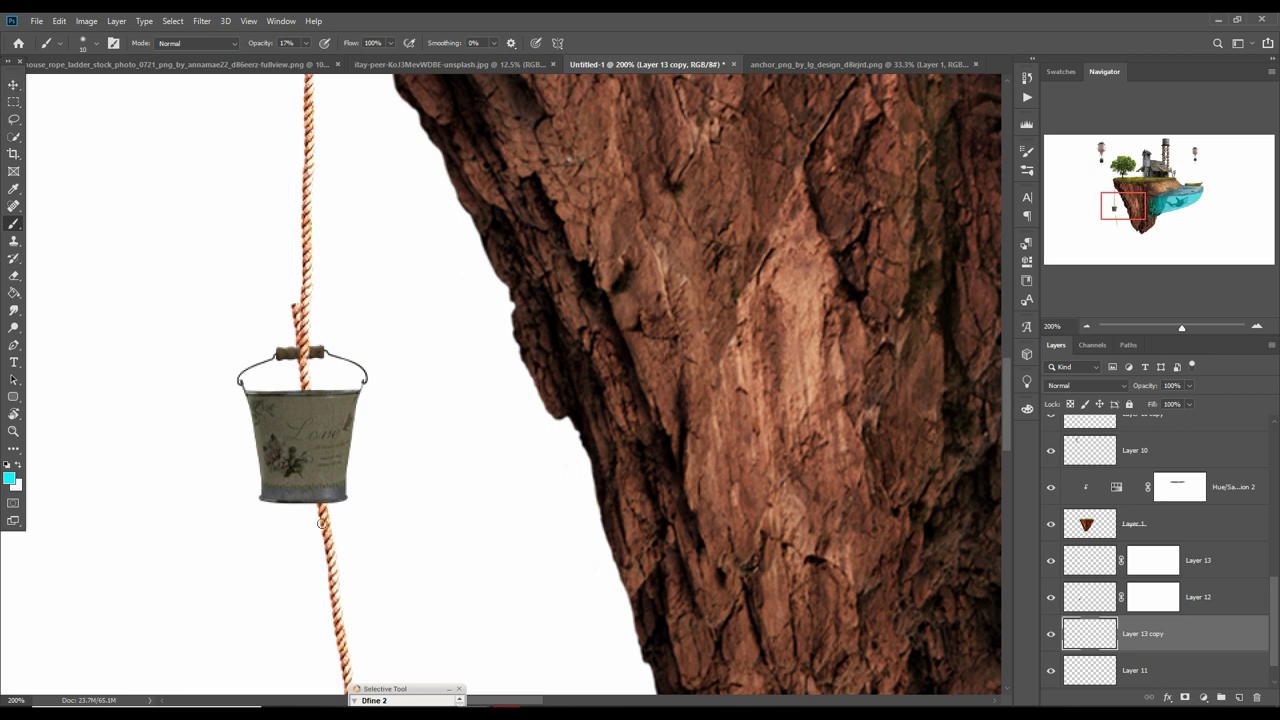
click(13, 85)
click(1185, 697)
click(13, 224)
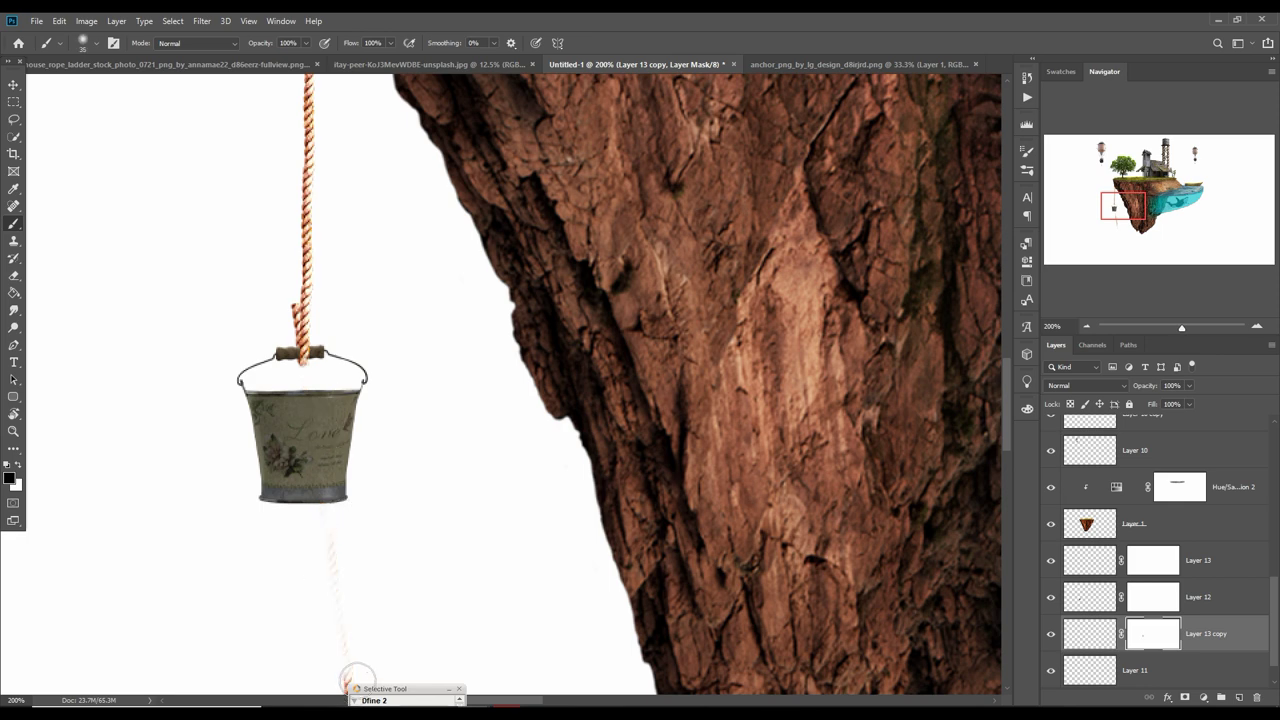
scroll(374, 623, down, 5)
scroll(354, 277, down, 3)
scroll(381, 380, down, 2)
scroll(381, 380, up, 5)
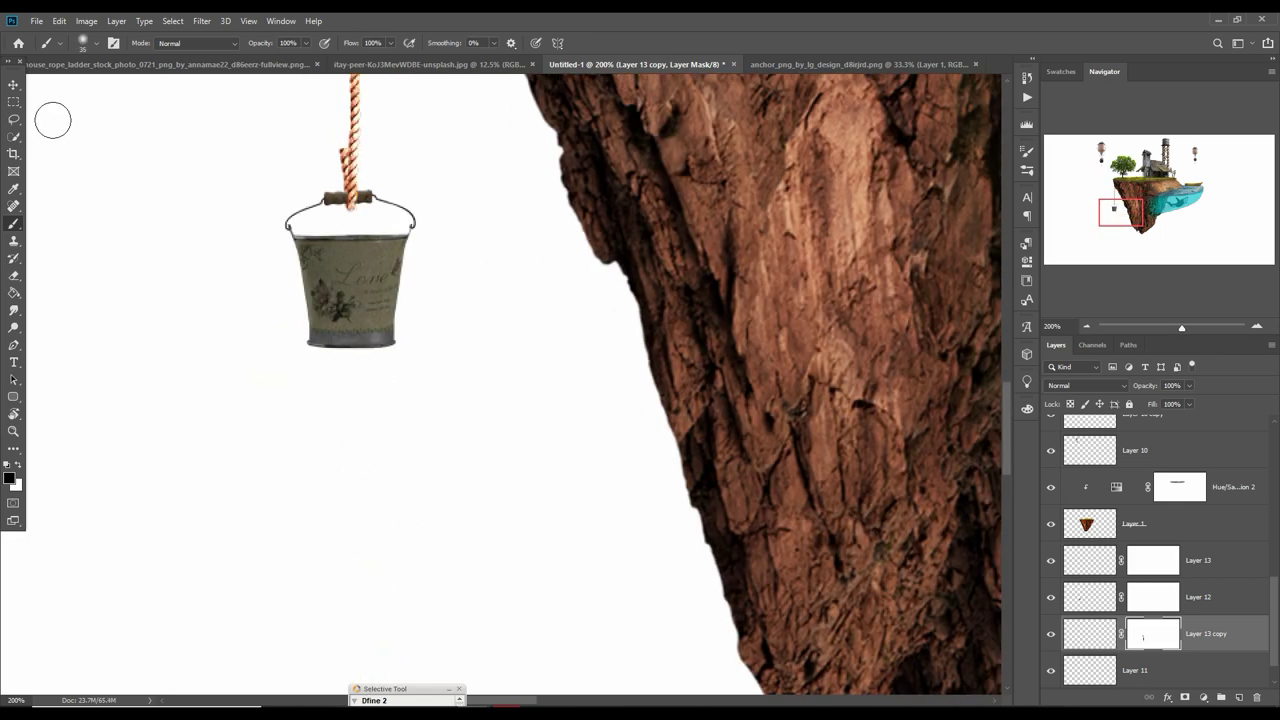
click(13, 85)
Merge the rope, rope copy and bucket into Layer 13 and apply the Camera Raw filter.
key(ctrl+minus)
key(ctrl+minus)
key(ctrl+minus)
key(ctrl+minus)
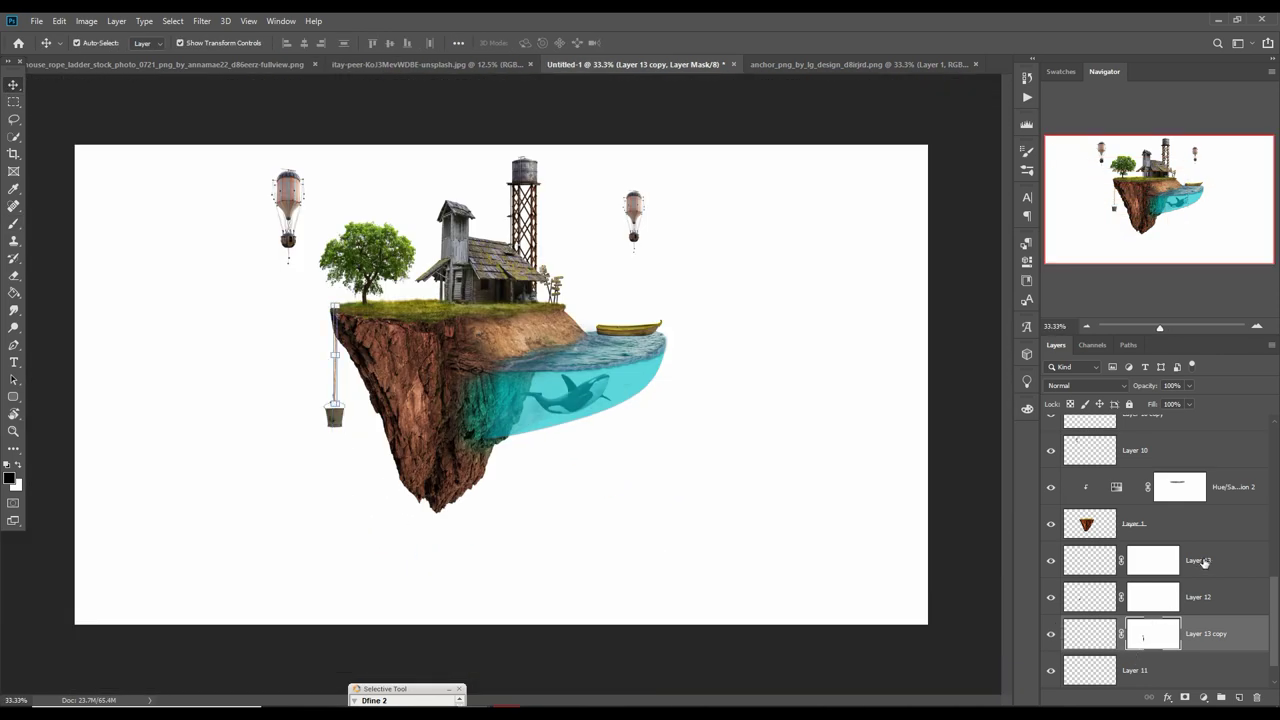
shift+click(1204, 563)
right_click(1215, 563)
click(1130, 531)
click(202, 21)
click(222, 101)
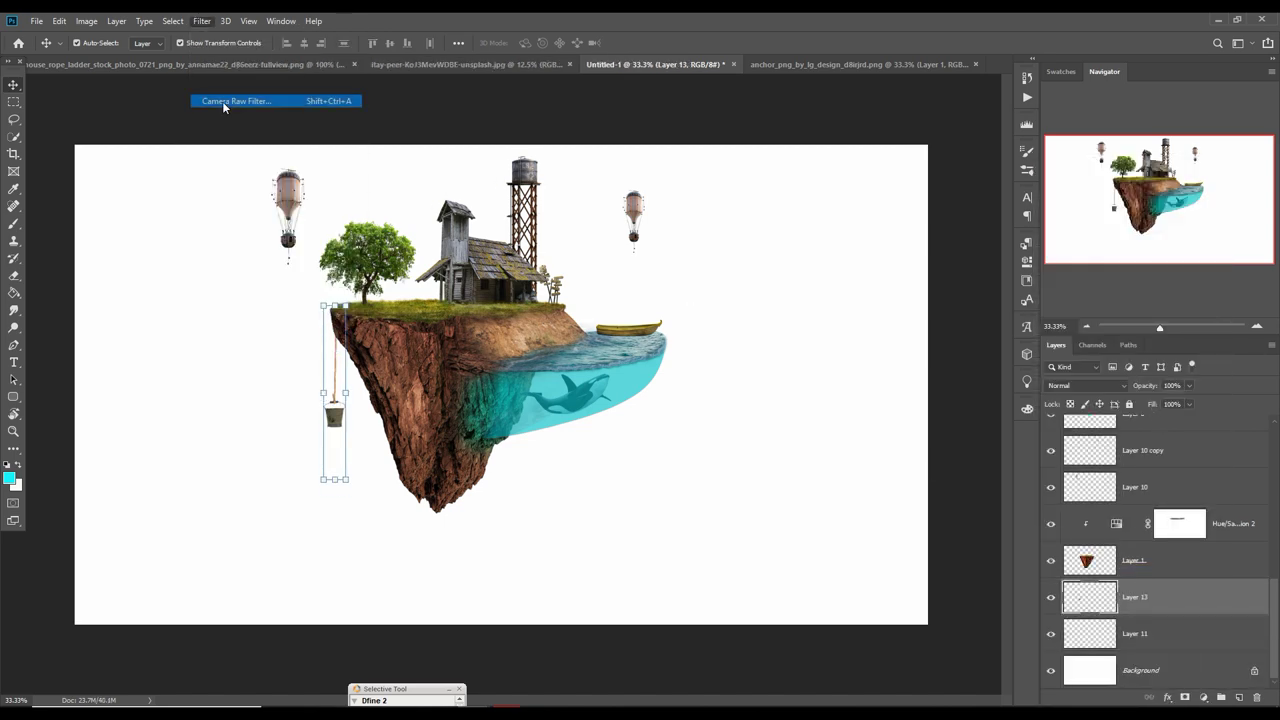
click(983, 654)
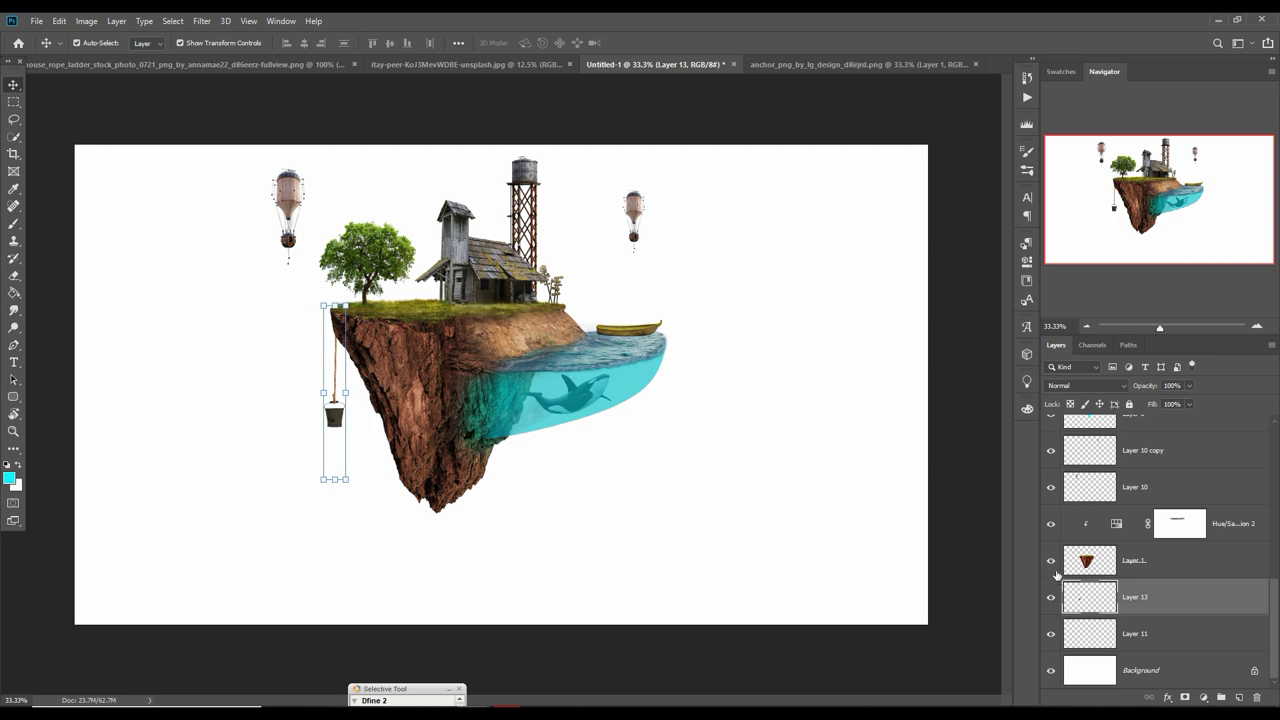
Erase the chain from the anchor up to its ring with a hard round eraser.
click(858, 64)
key(e)
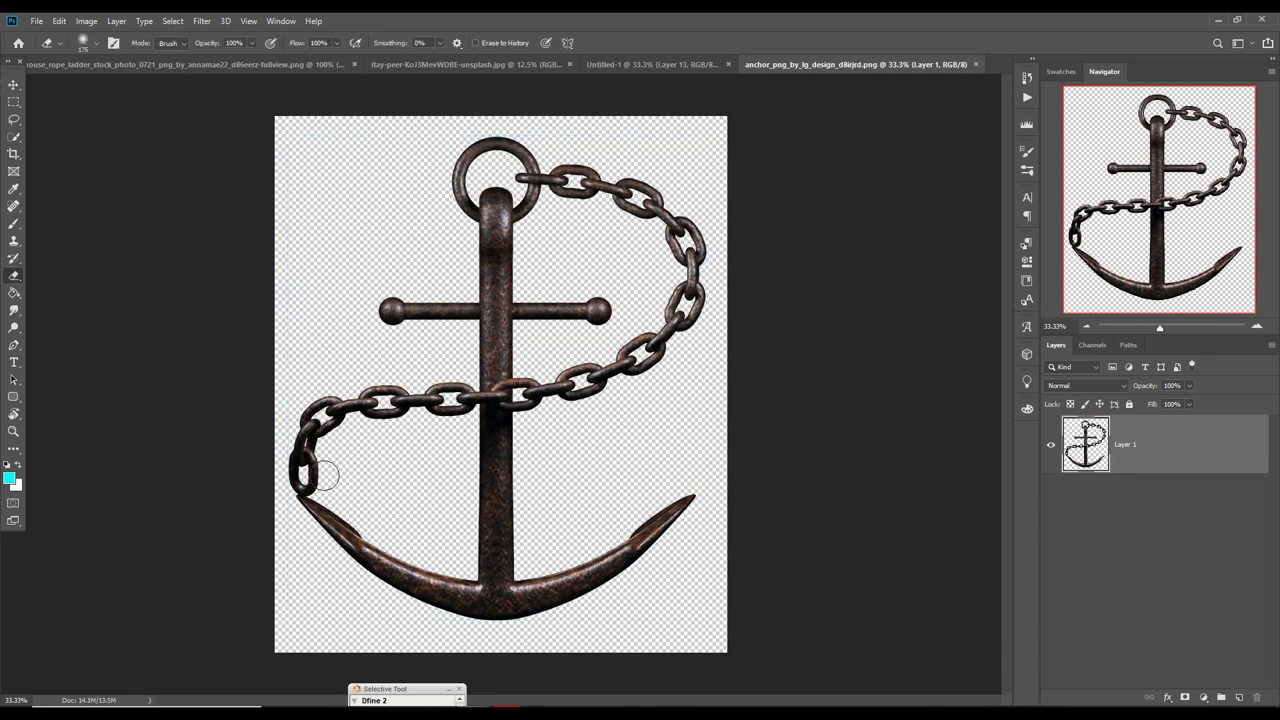
mouse_move(318, 445)
mouse_down()
mouse_move(303, 492)
mouse_move(411, 378)
mouse_move(476, 428)
mouse_up()
click(85, 42)
click(94, 146)
click(792, 20)
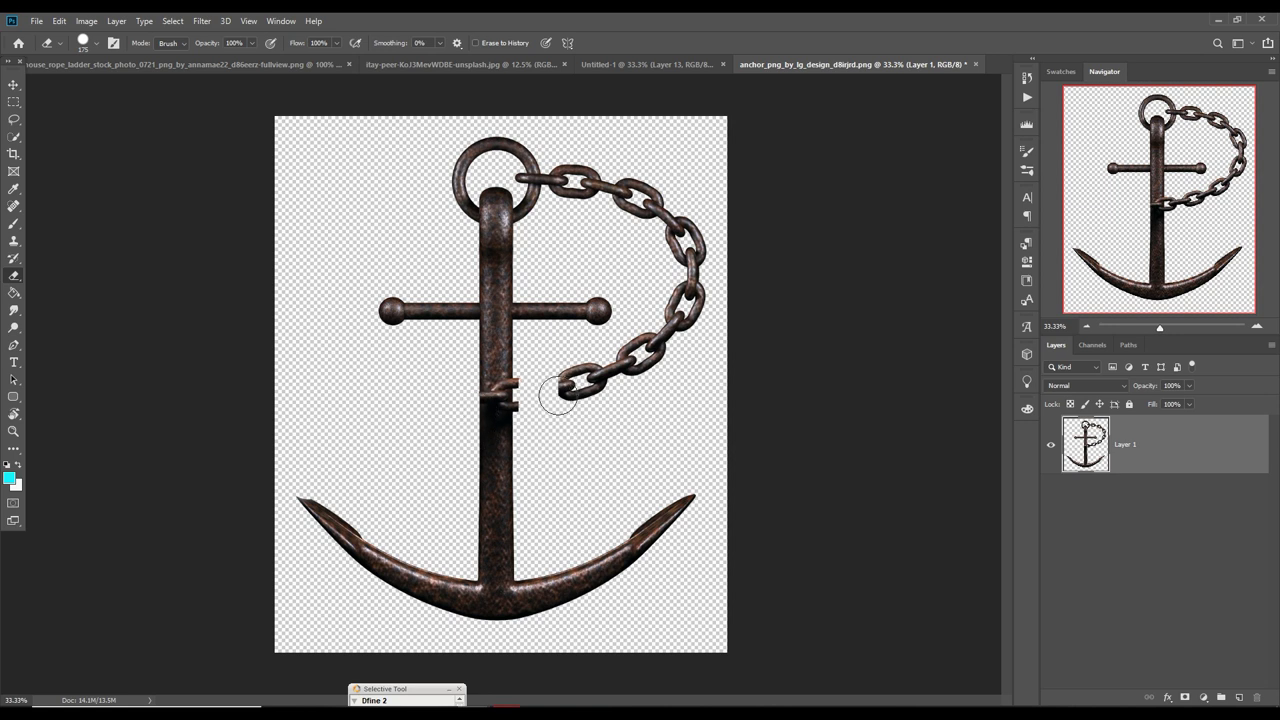
mouse_move(556, 436)
mouse_down()
mouse_move(686, 354)
mouse_move(593, 200)
mouse_up()
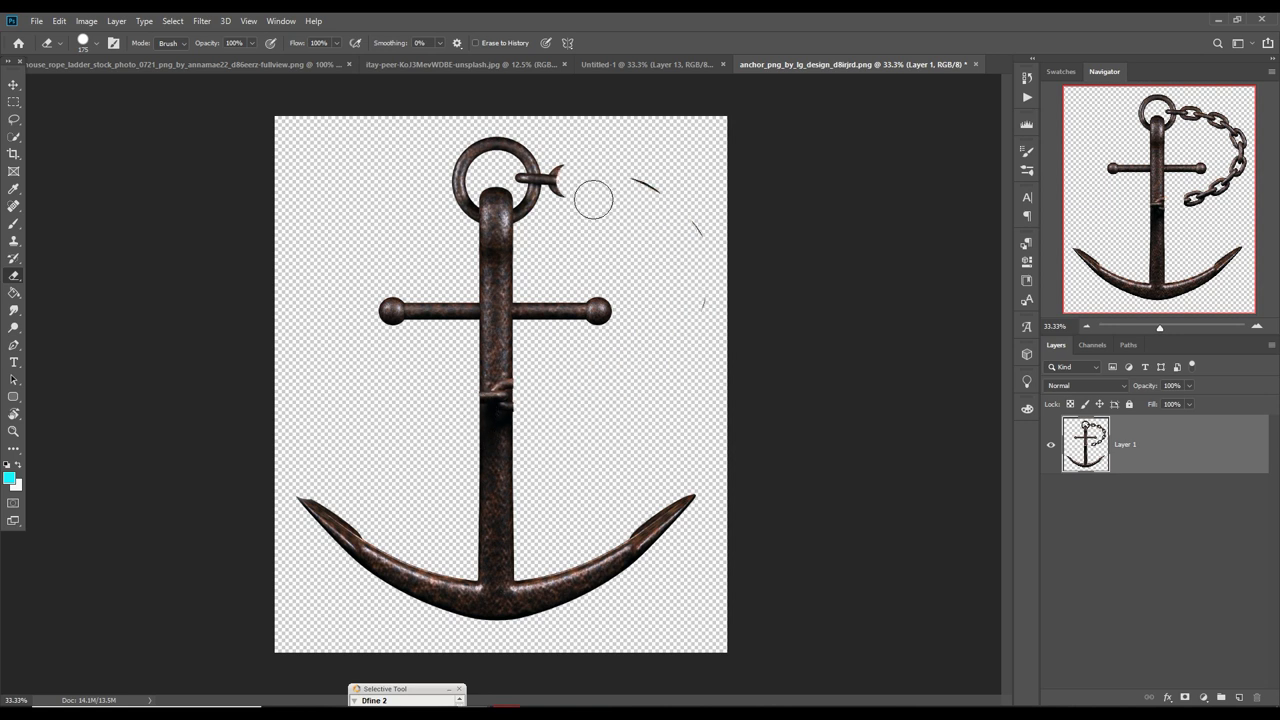
Bring the anchor into Untitled-1 as small Layer 14 beneath the pool, right of the cliff.
key(v)
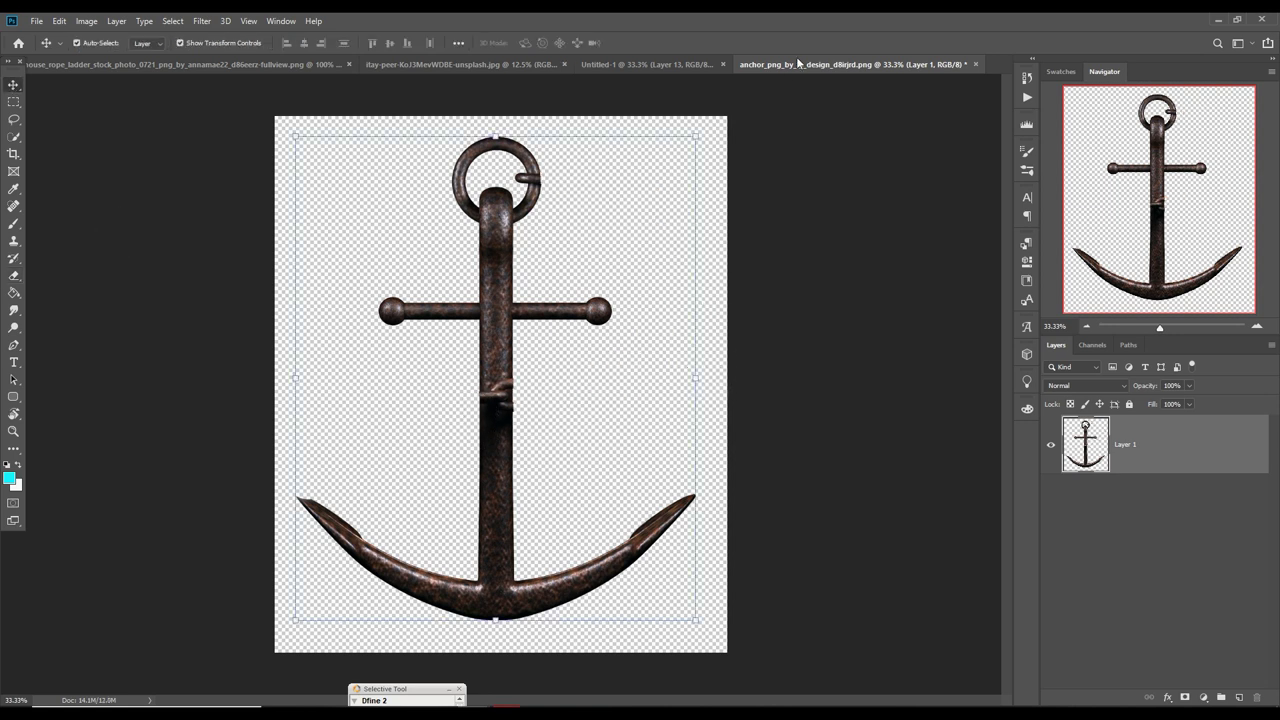
drag(850, 64, 850, 118)
mouse_move(967, 155)
mouse_down()
mouse_move(729, 216)
mouse_move(613, 448)
mouse_move(637, 484)
mouse_up()
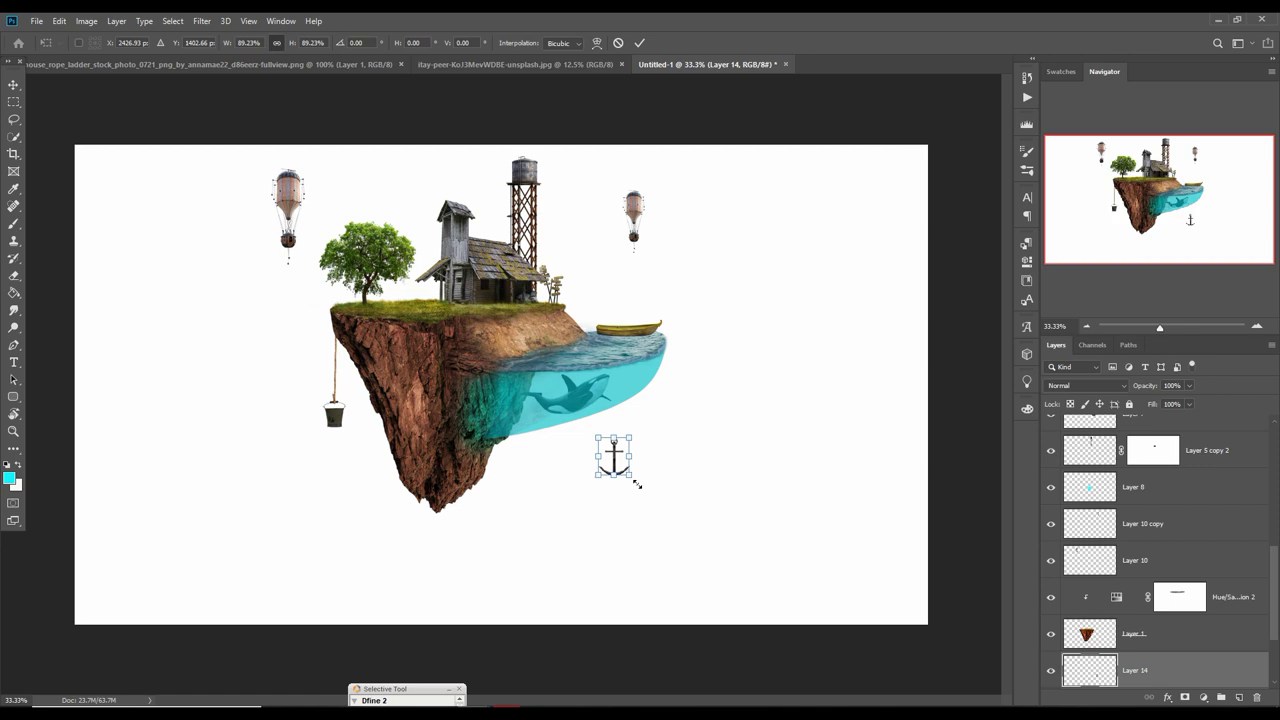
click(640, 43)
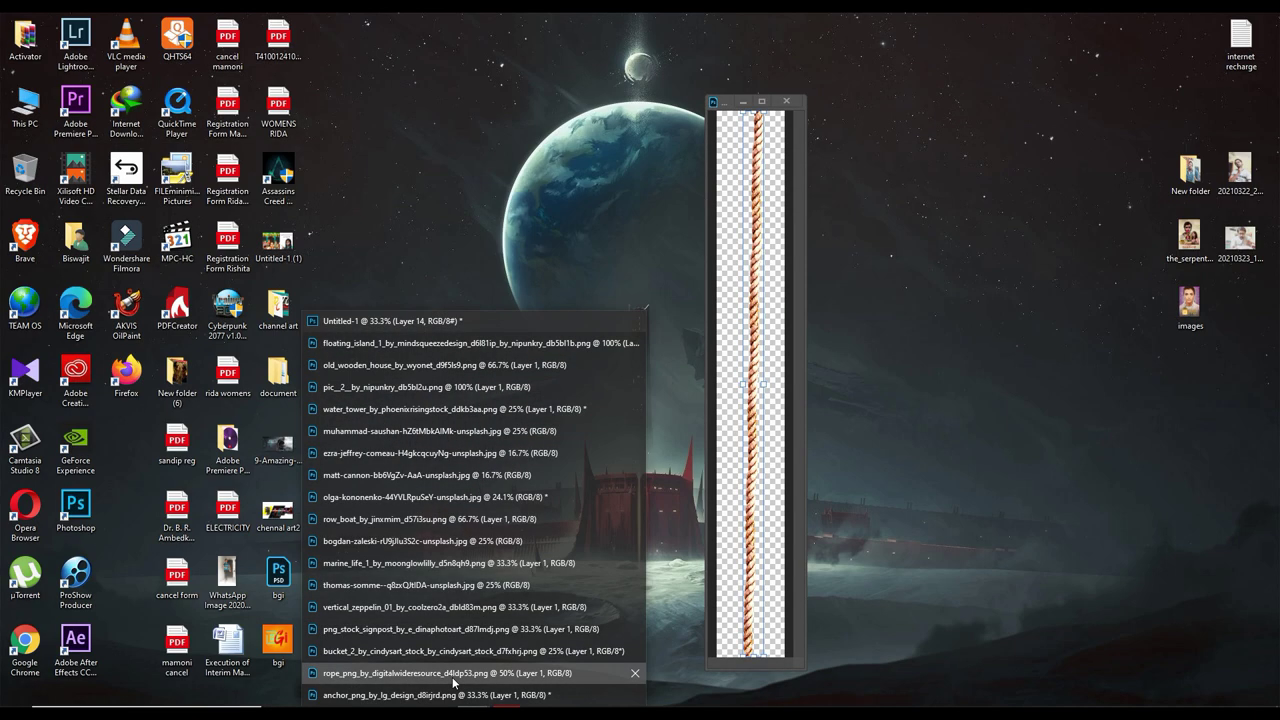
Add the rope as Layer 15, sized to span from the pool surface down to the anchor.
click(440, 673)
drag(757, 380, 680, 434)
key(ctrl+t)
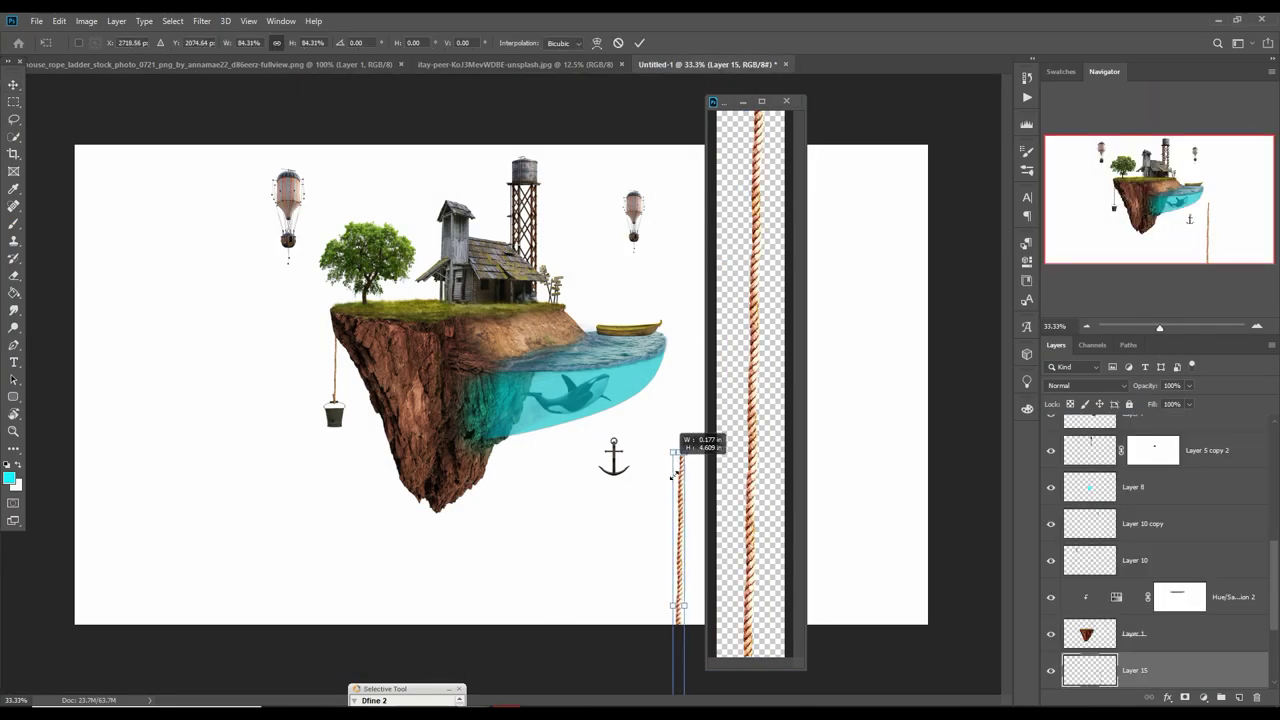
drag(678, 530, 615, 362)
key(Return)
click(742, 101)
key(ctrl+plus)
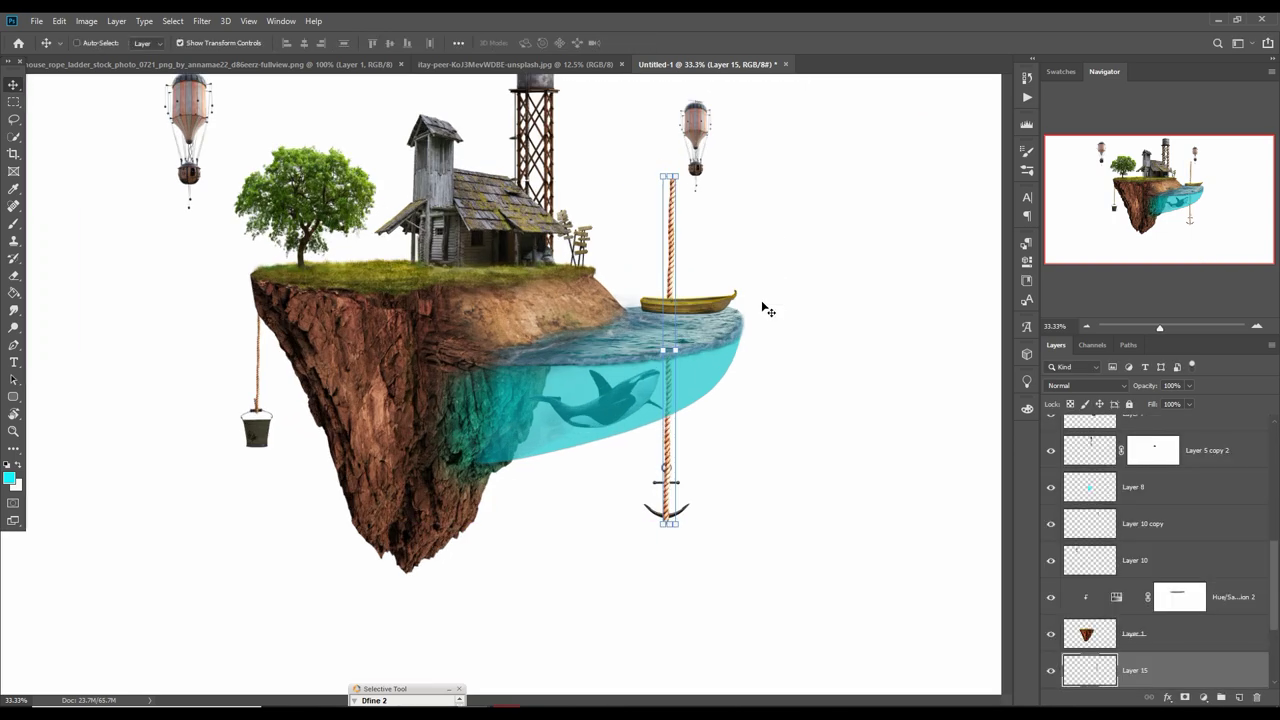
key(ctrl+plus)
drag(729, 101, 726, 381)
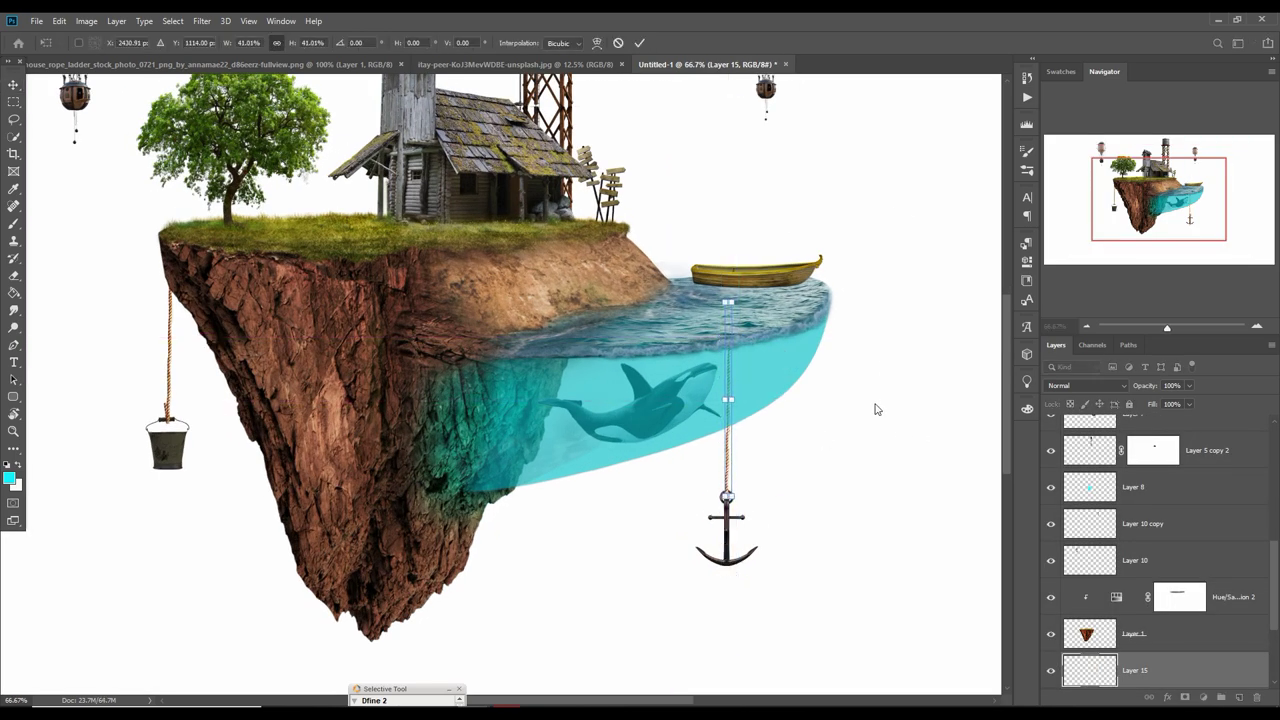
click(638, 43)
Darken the rope with the Camera Raw filter.
click(201, 20)
click(245, 114)
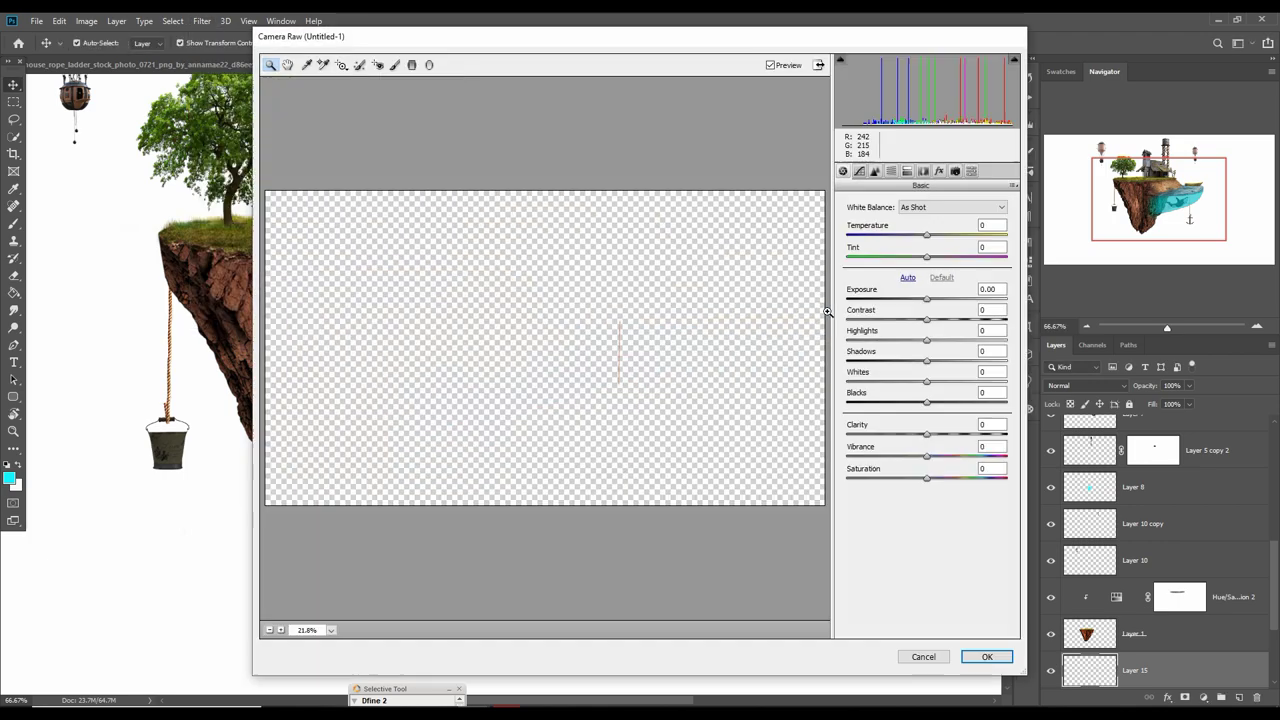
click(976, 657)
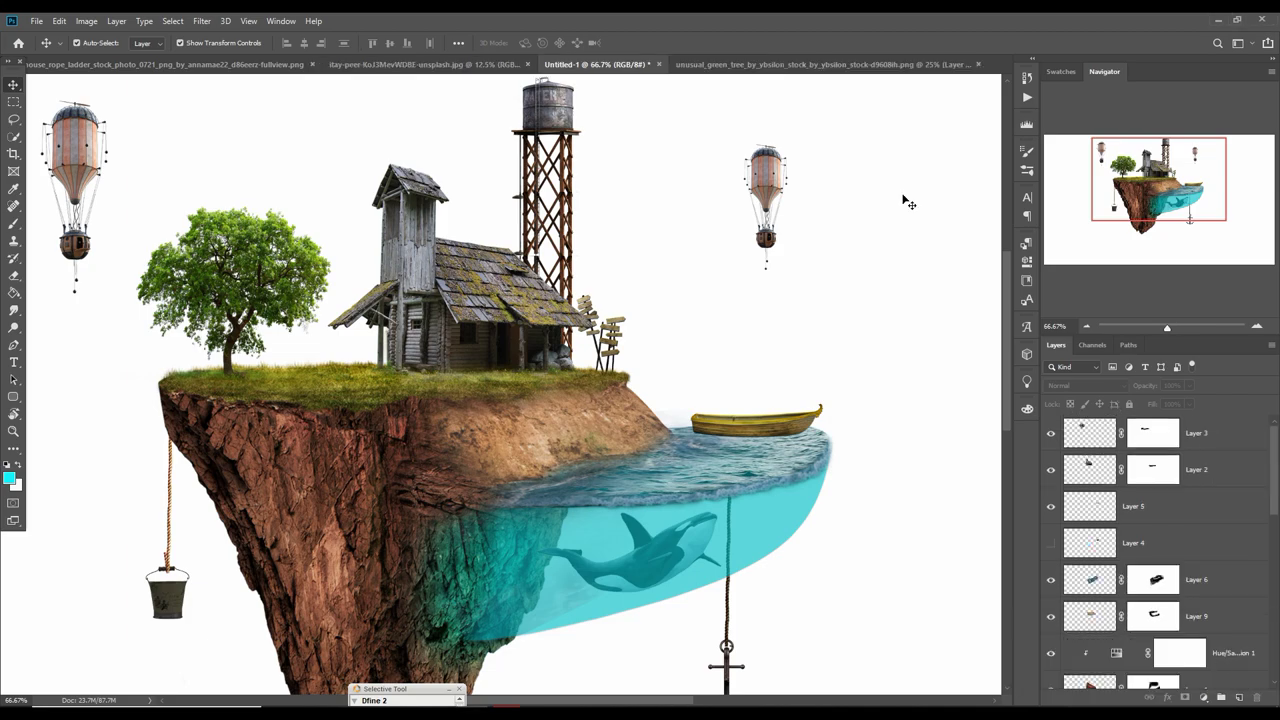
Add a small, tilted tree right of the house and give its layer a mask.
click(820, 64)
drag(820, 64, 700, 100)
mouse_move(950, 320)
mouse_down()
mouse_move(333, 236)
mouse_move(545, 300)
mouse_move(820, 140)
mouse_up()
key(ctrl+t)
drag(386, 350, 700, 300)
drag(803, 246, 780, 257)
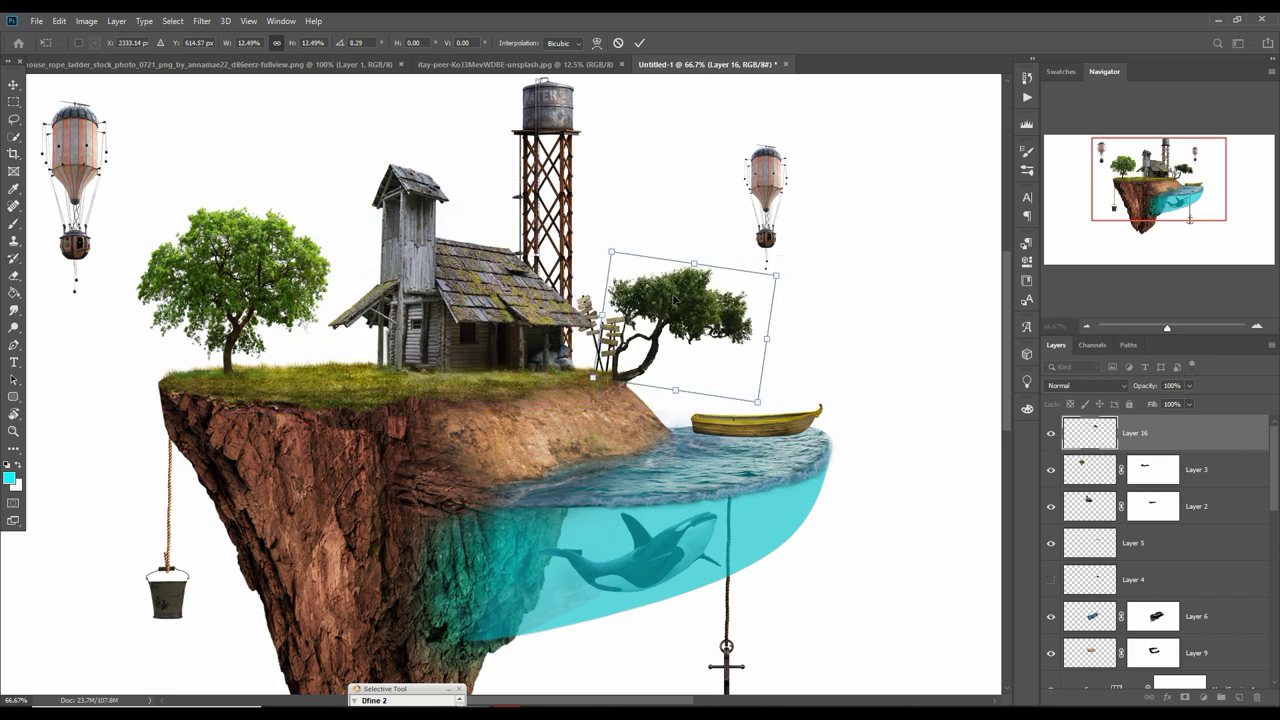
click(639, 43)
click(1185, 697)
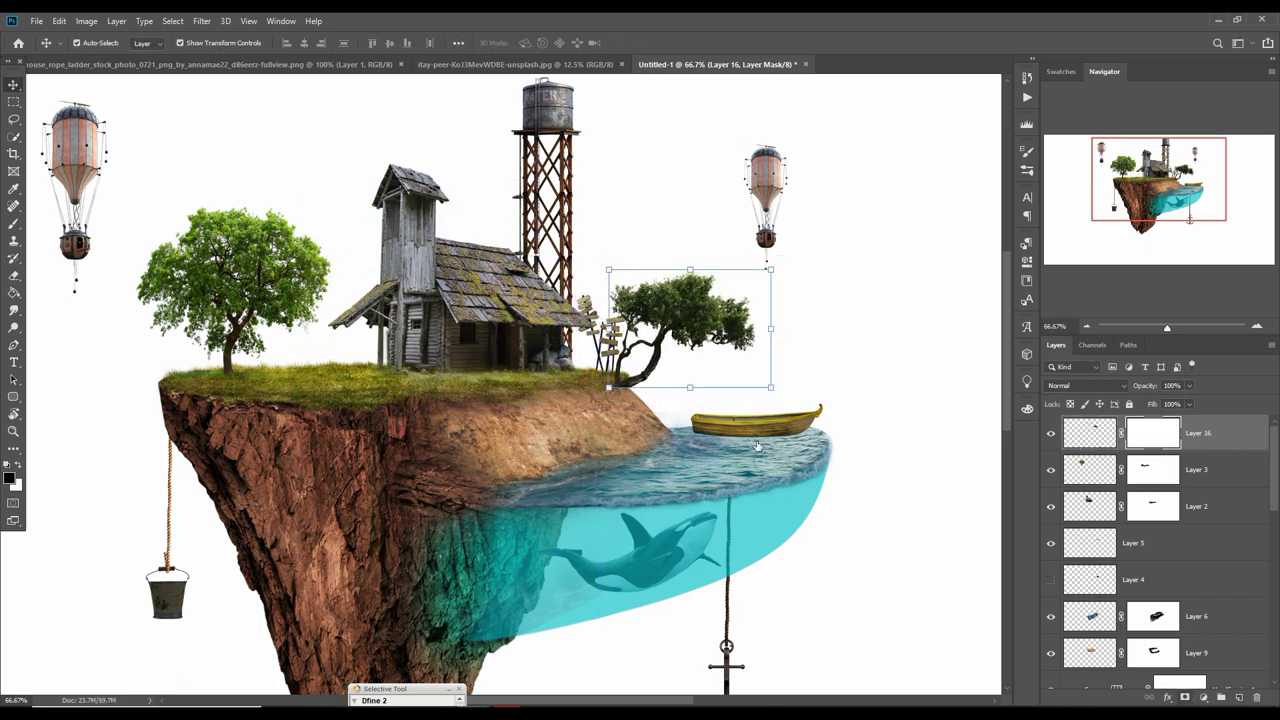
key(d)
key(b)
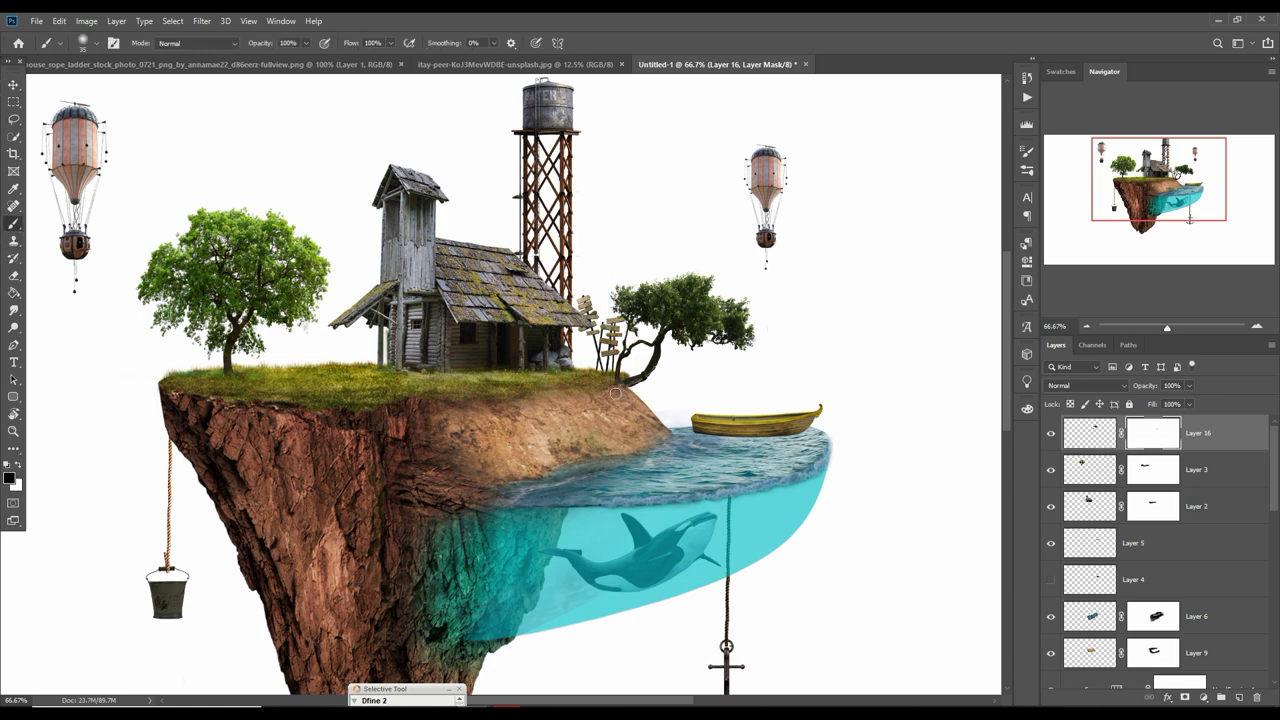
On a new layer, paint a black spot under the boat and stretch it into a wide shadow.
alt+click(816, 440)
ctrl+click(789, 430)
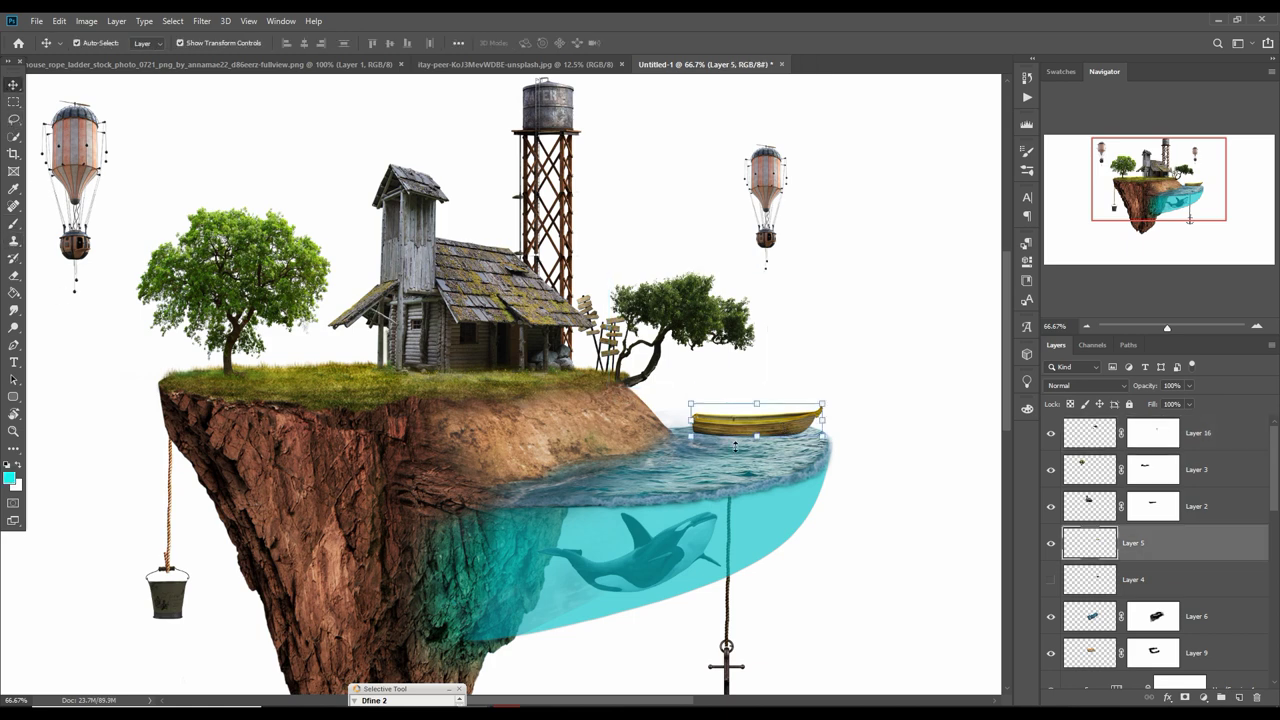
key(ctrl+z)
key(d)
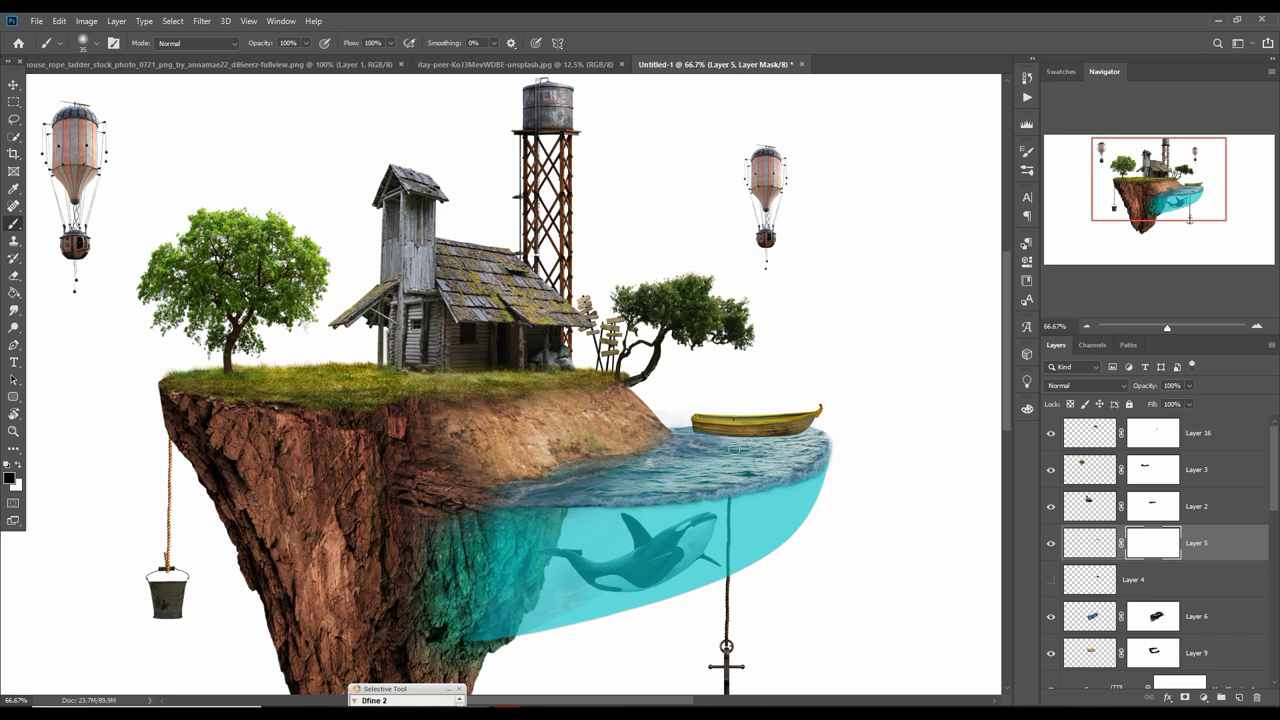
alt+click(823, 459)
ctrl+click(1238, 697)
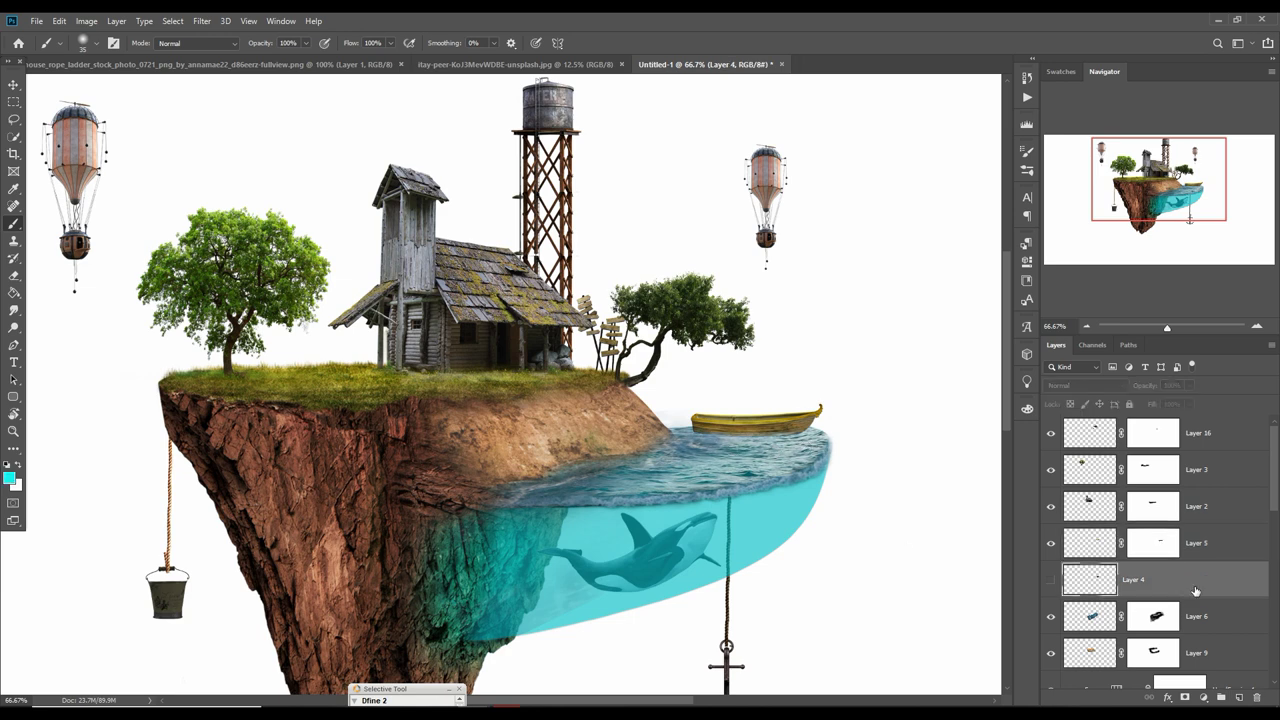
click(16, 474)
click(742, 558)
key(Return)
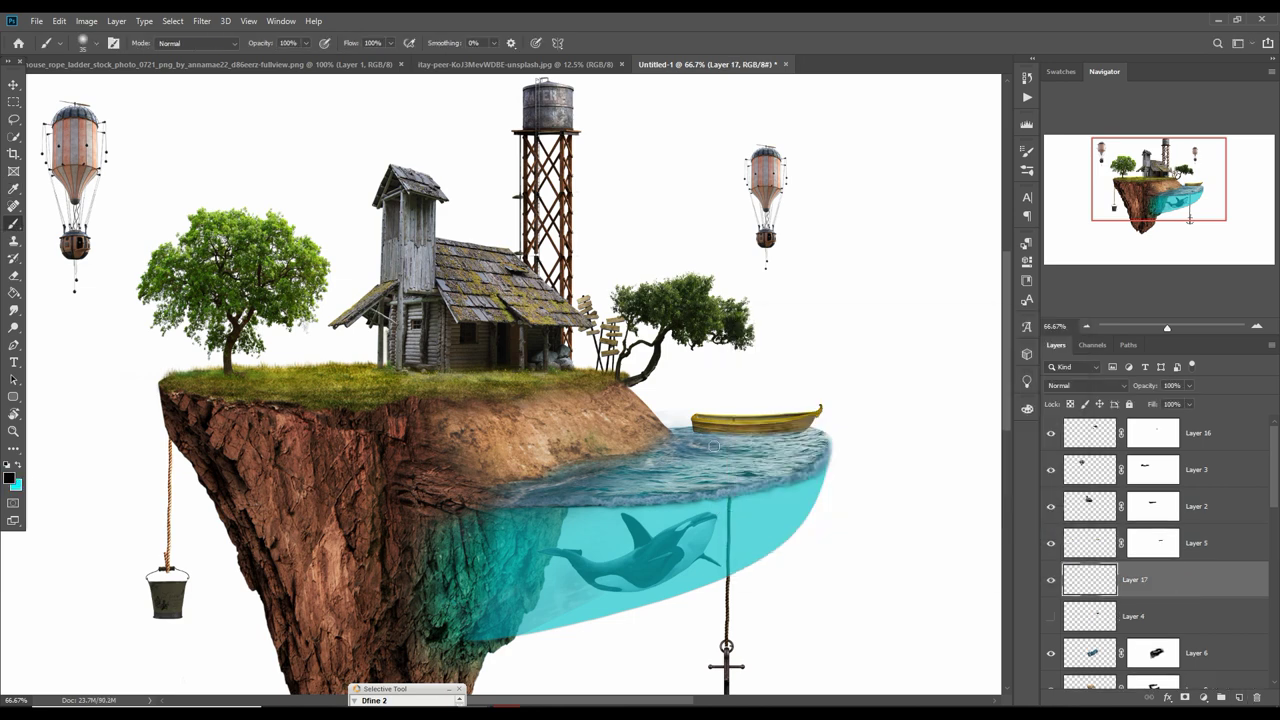
key(ctrl+t)
mouse_move(750, 440)
mouse_down()
mouse_move(939, 435)
mouse_move(758, 443)
mouse_up()
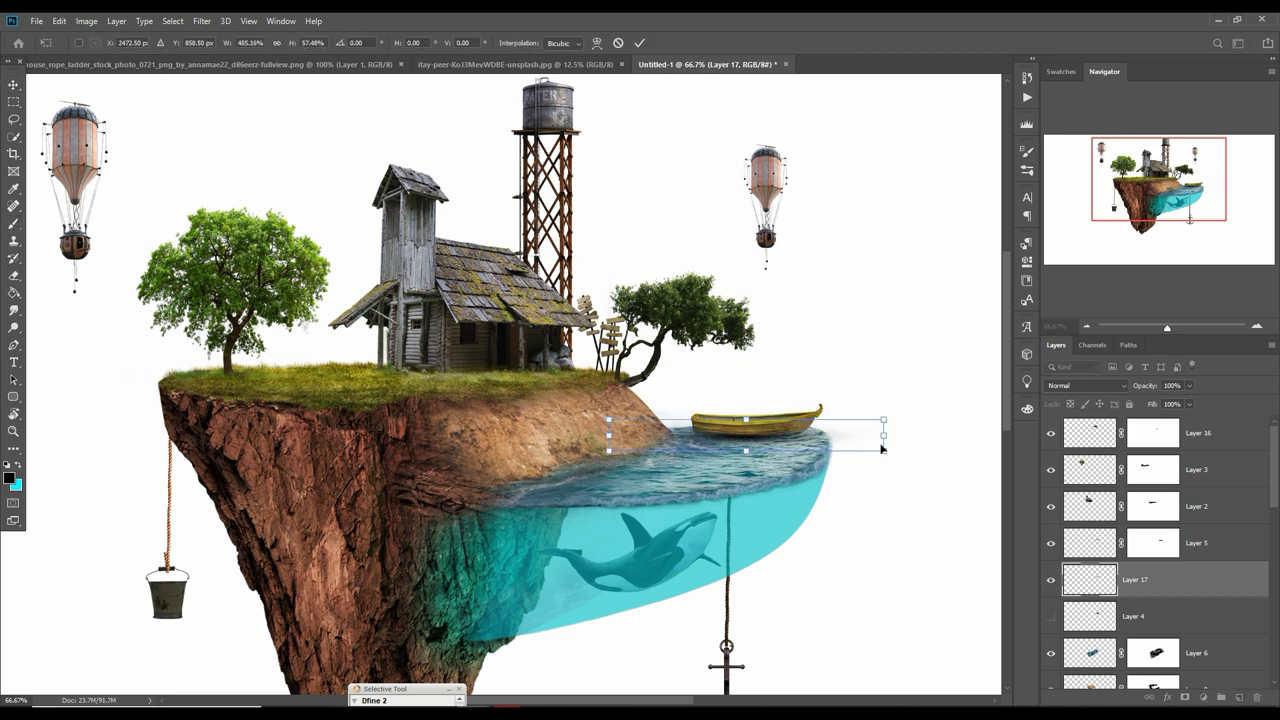
click(639, 43)
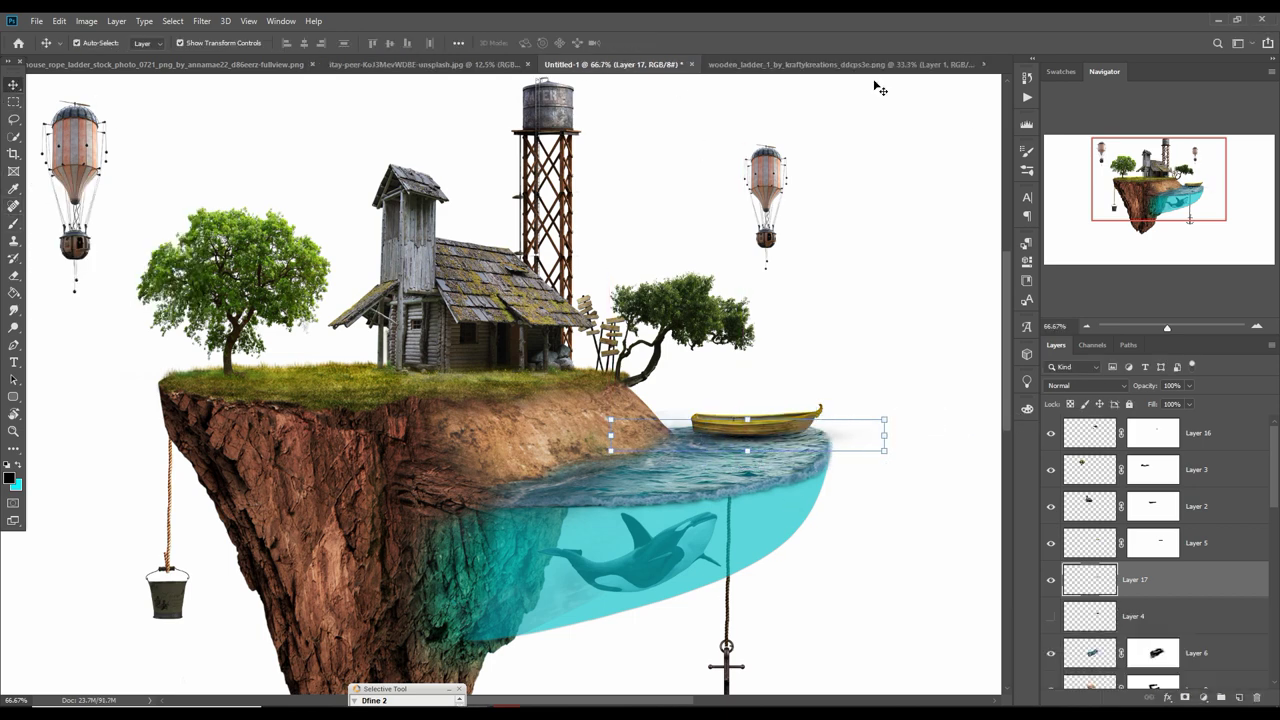
Bring in the ladder, shrink it to about half size and place it on the cliff edge.
click(861, 65)
drag(861, 65, 860, 133)
drag(870, 300, 617, 370)
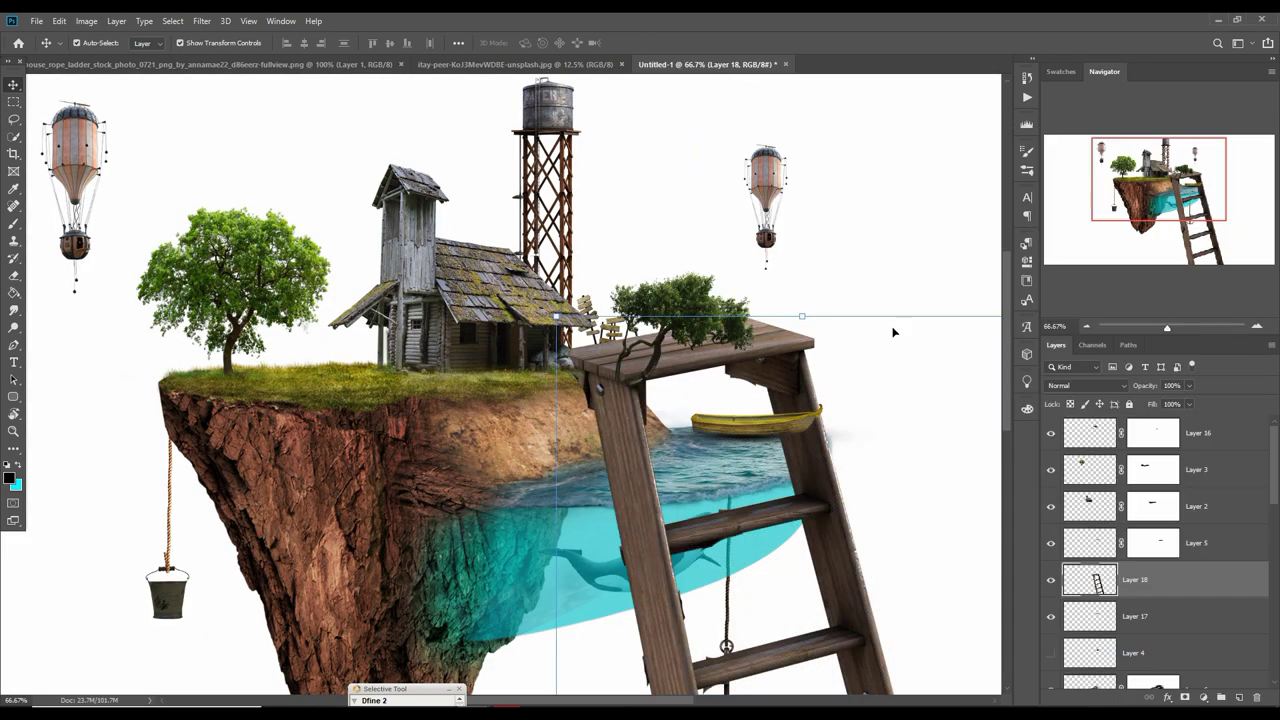
key(ctrl+t)
mouse_move(728, 330)
mouse_down()
mouse_move(616, 600)
mouse_move(613, 580)
mouse_up()
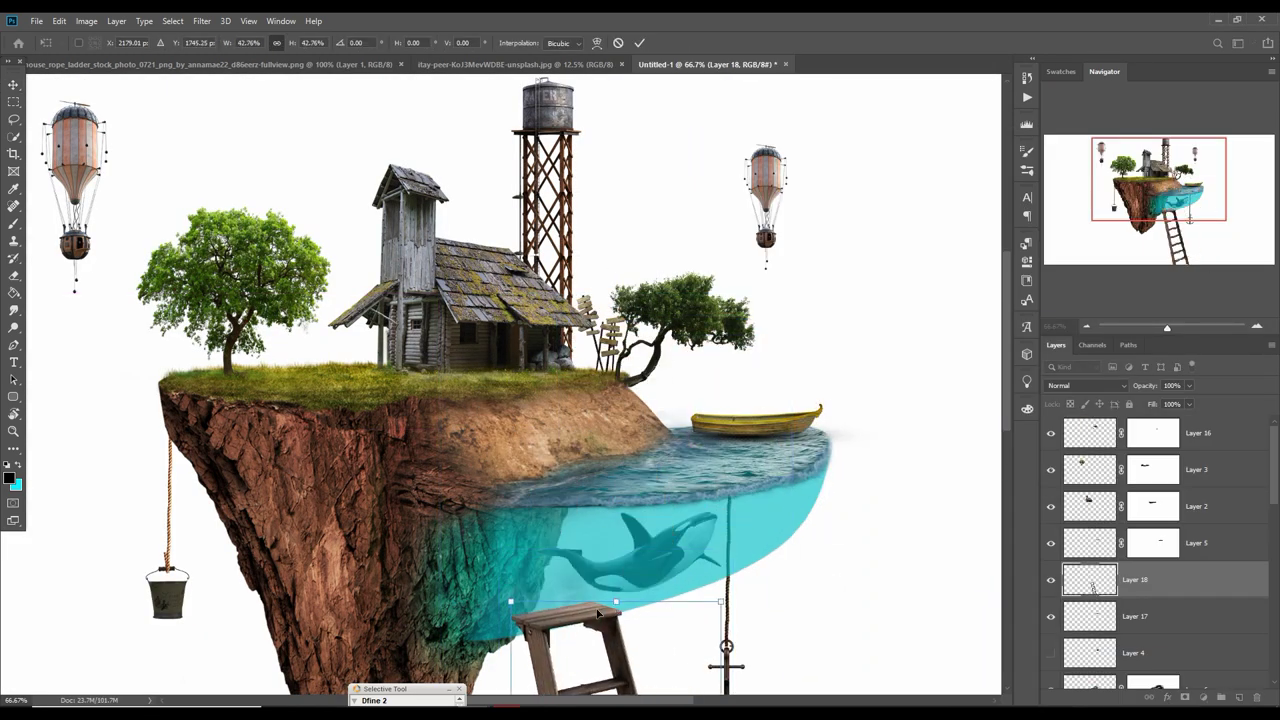
drag(608, 668, 587, 422)
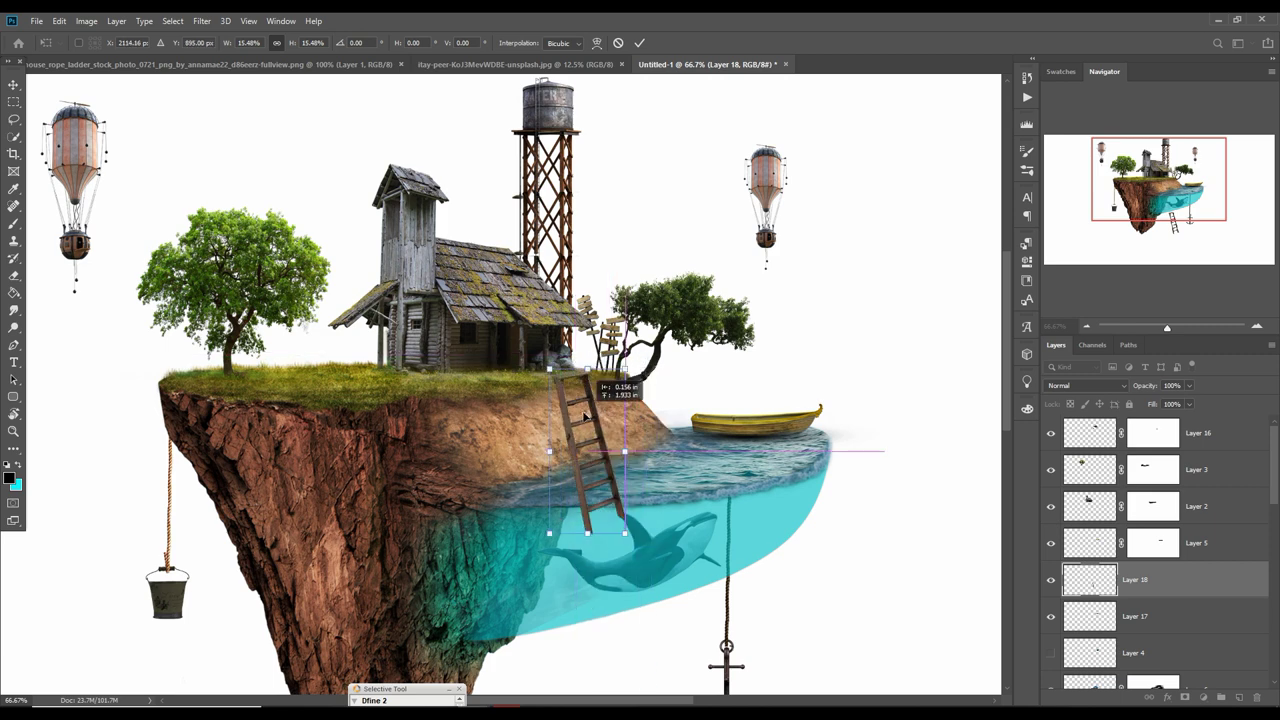
Warp the ladder to follow the slope, mask its layer, and add an empty layer beneath it.
click(59, 20)
click(278, 412)
drag(590, 530, 613, 519)
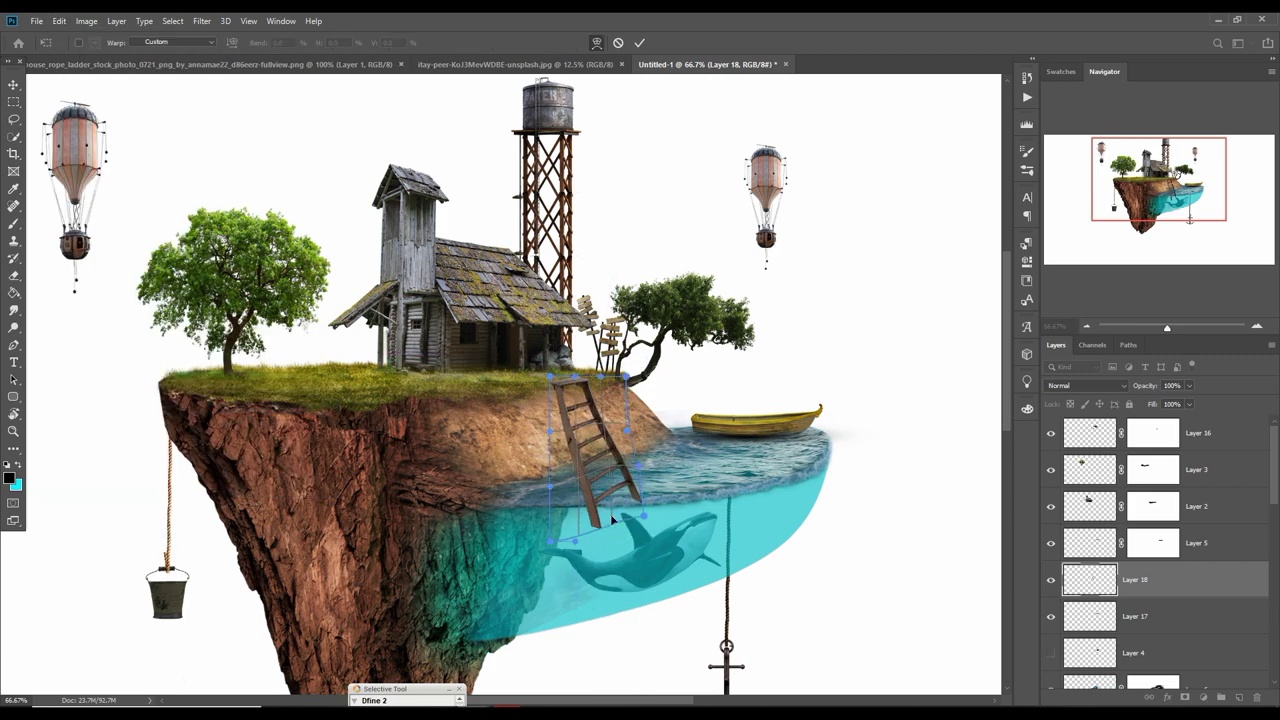
drag(583, 440, 577, 431)
click(639, 43)
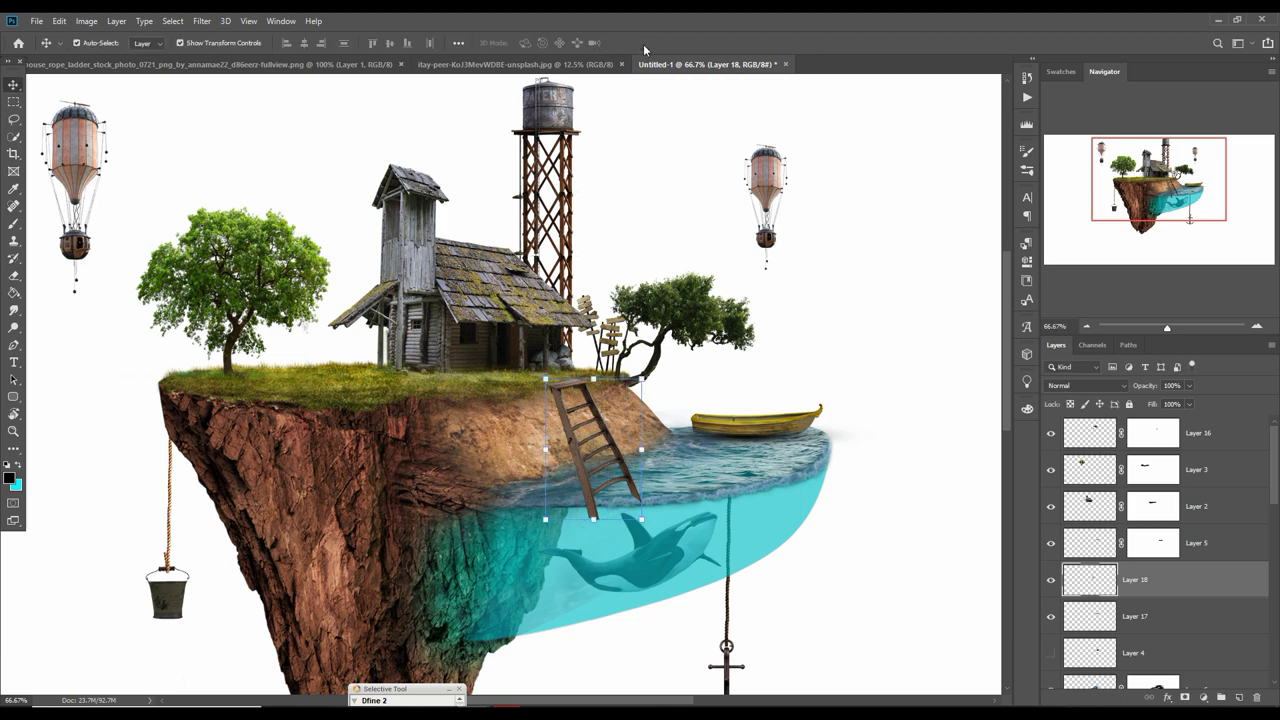
click(1185, 697)
click(14, 223)
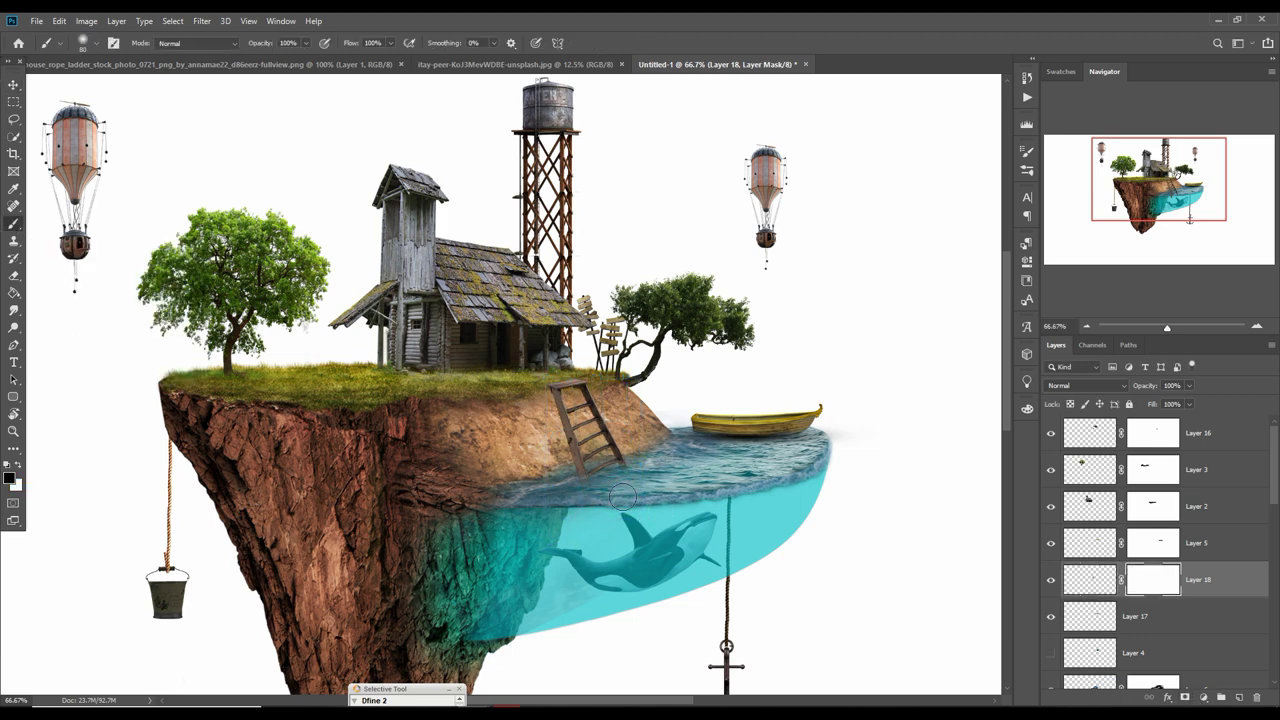
click(1179, 617)
click(1238, 697)
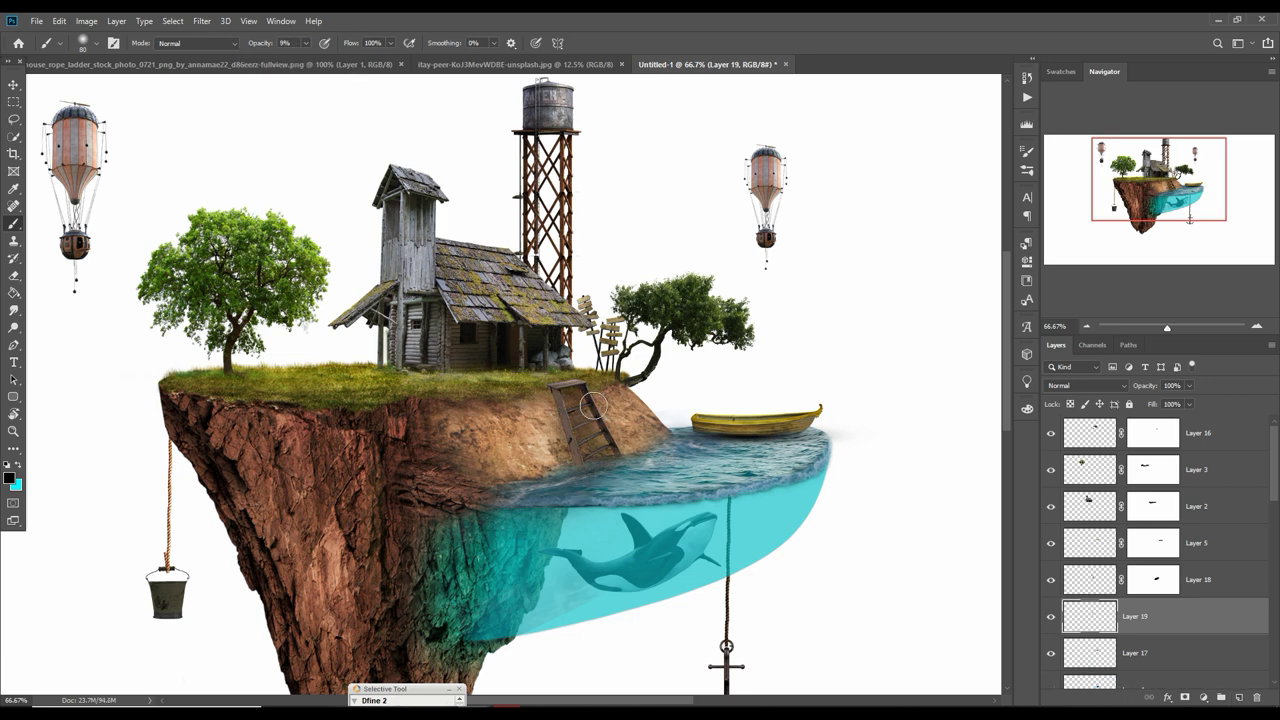
key(v)
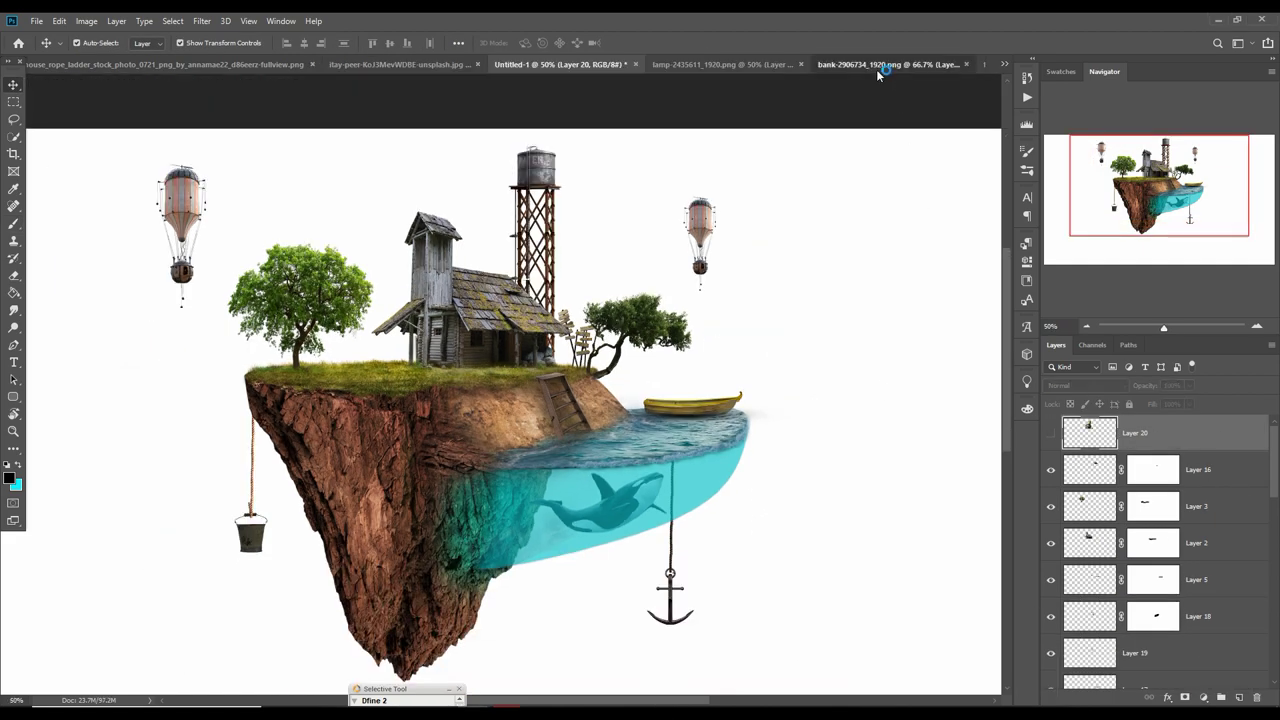
Bring in the bench and shrink it onto the grass left of the house.
drag(876, 69, 871, 91)
drag(1000, 300, 556, 390)
key(ctrl+t)
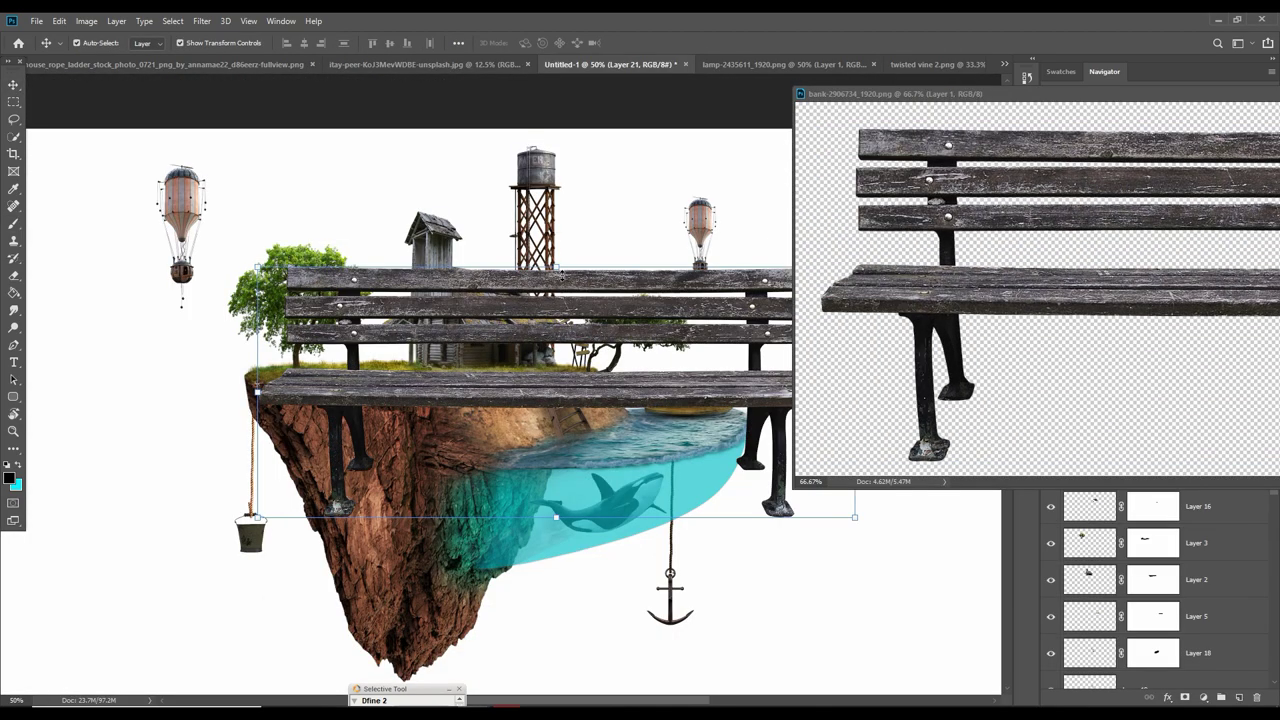
mouse_move(556, 266)
mouse_down()
mouse_move(557, 488)
mouse_move(378, 350)
mouse_up()
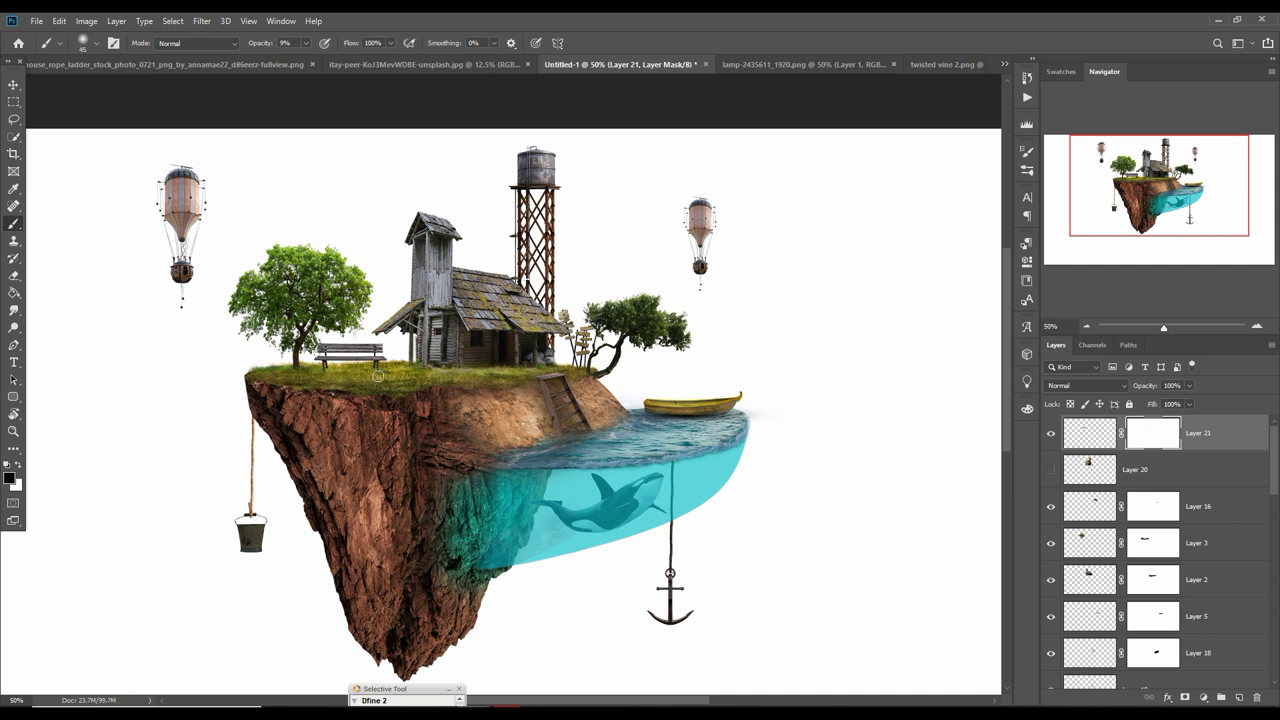
Paint a faint shadow under the bench on a new layer, and bring up the twisted vine image.
key(ctrl+shift+alt+n)
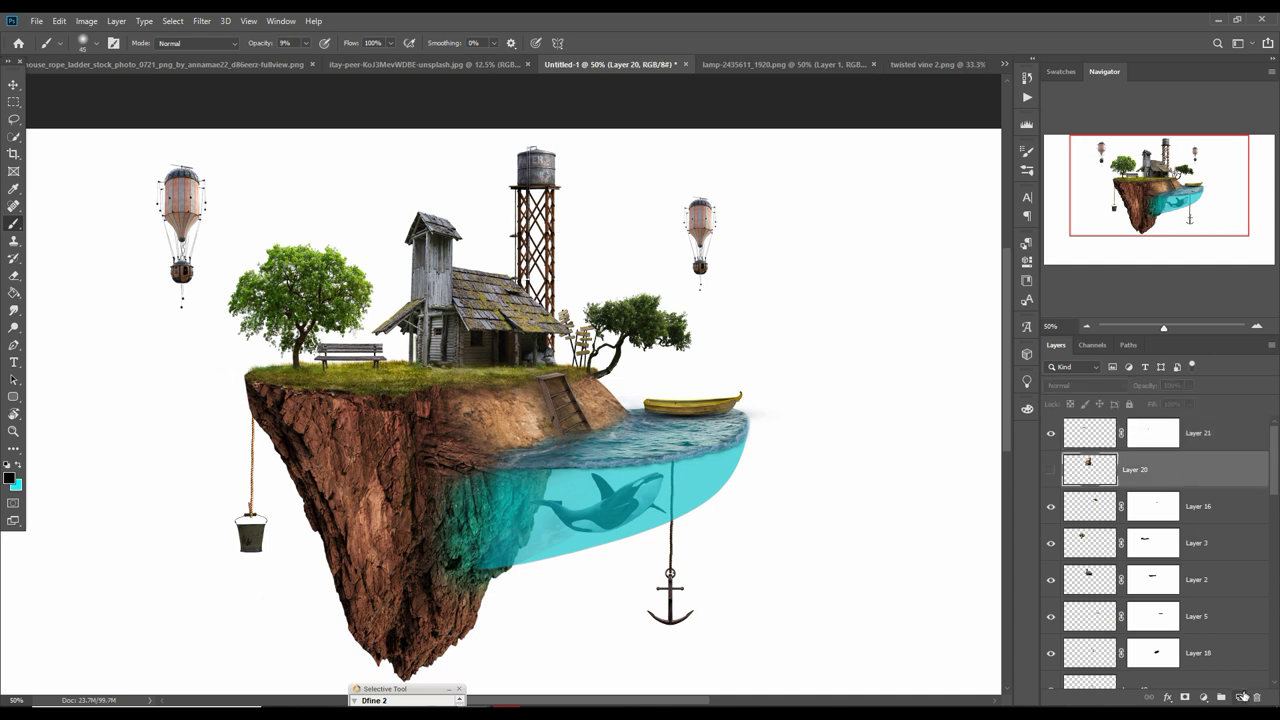
drag(333, 374, 377, 374)
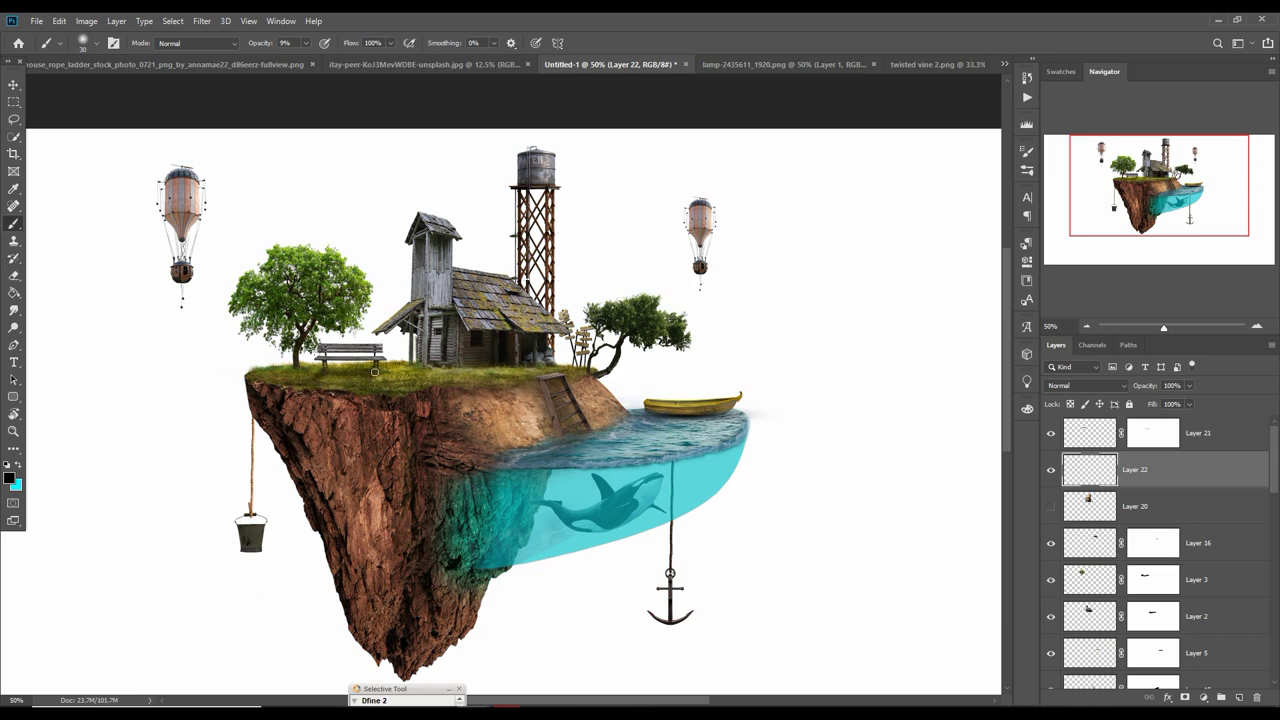
key(v)
click(935, 64)
Bring in the twisted vines and scale them to hang beneath the island.
drag(935, 64, 920, 95)
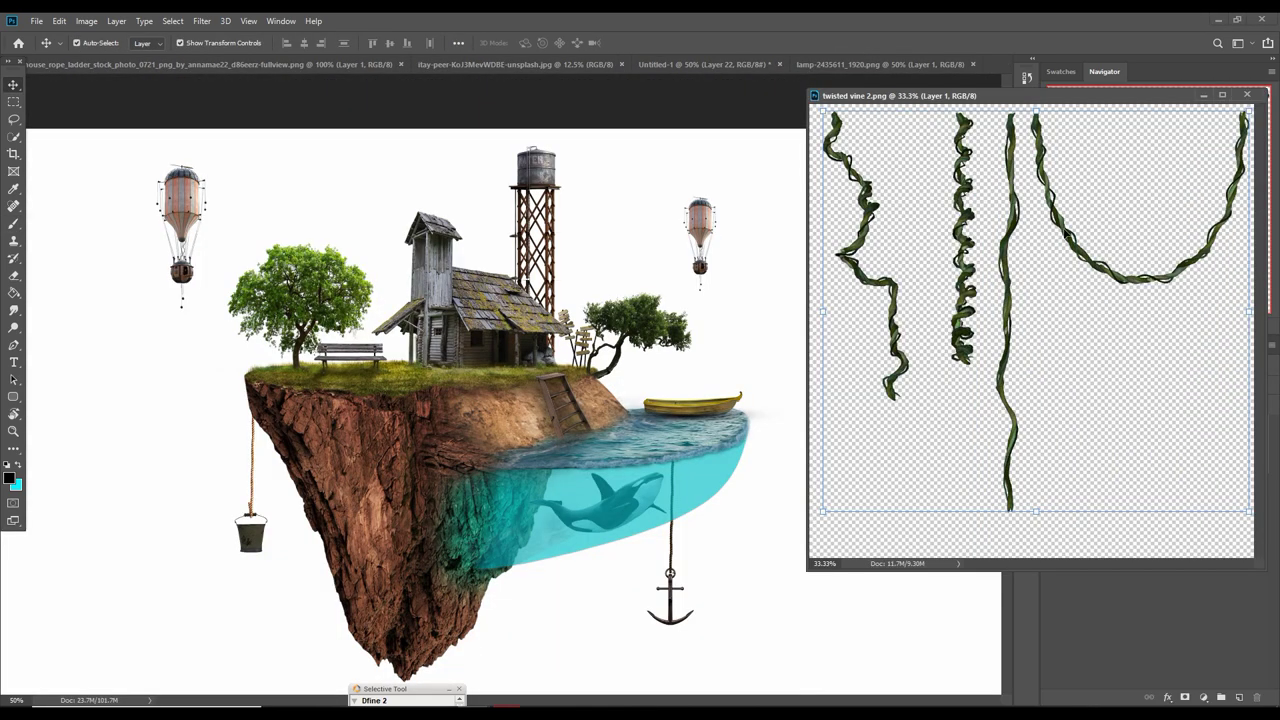
drag(378, 484, 200, 560)
key(ctrl+t)
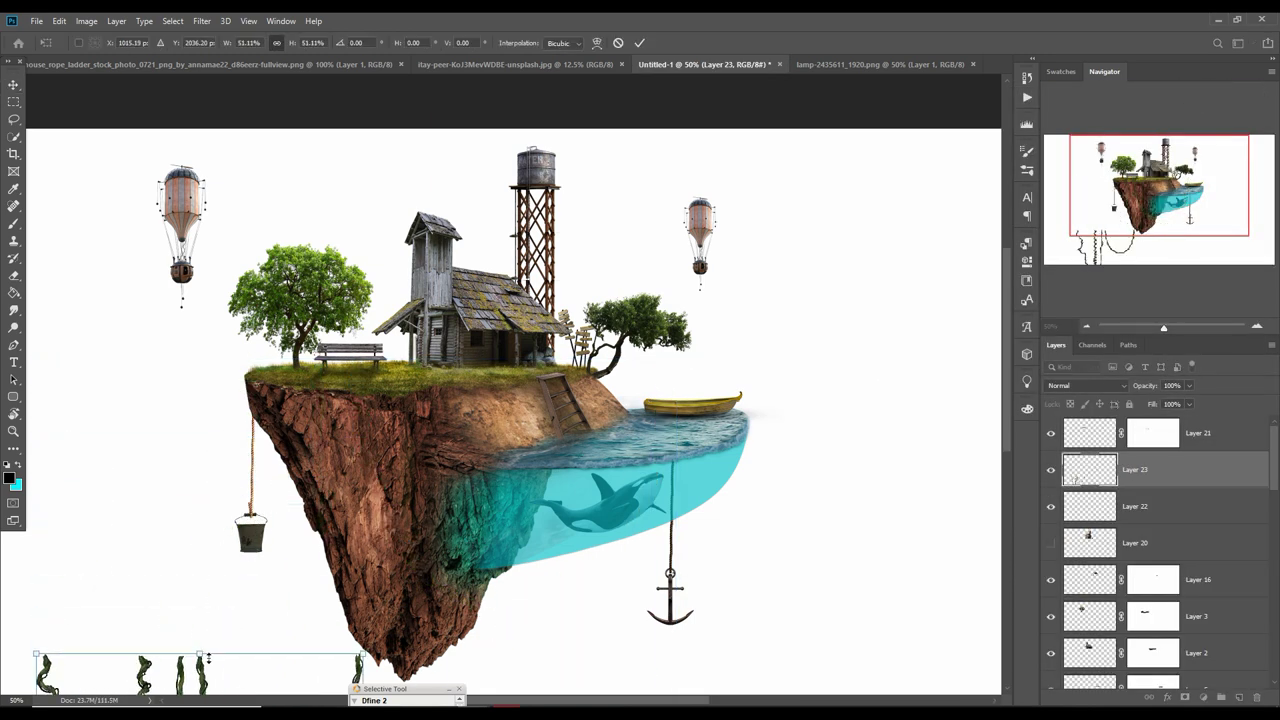
drag(396, 660, 395, 545)
key(ctrl+minus)
mouse_move(529, 570)
mouse_down()
mouse_move(484, 510)
mouse_move(537, 514)
mouse_up()
drag(471, 400, 483, 400)
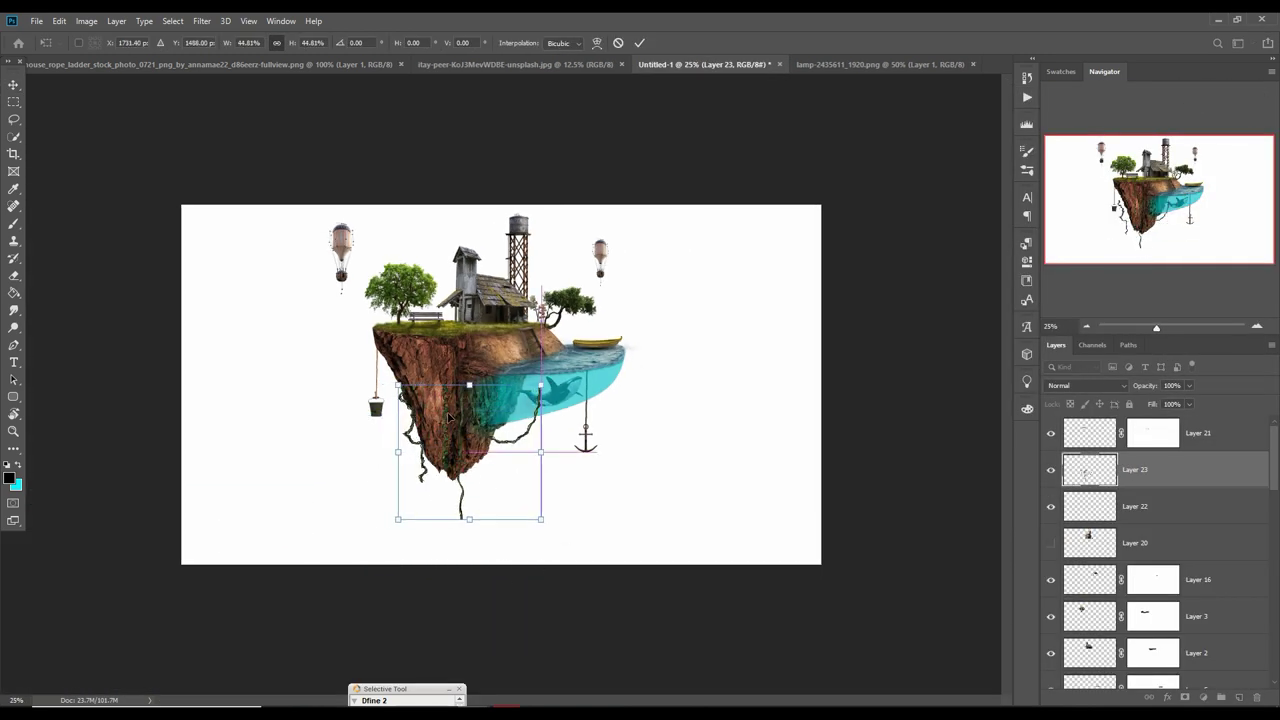
click(638, 43)
Mask the vine layer and paint out the vines covering the water at full opacity.
click(1185, 697)
key(b)
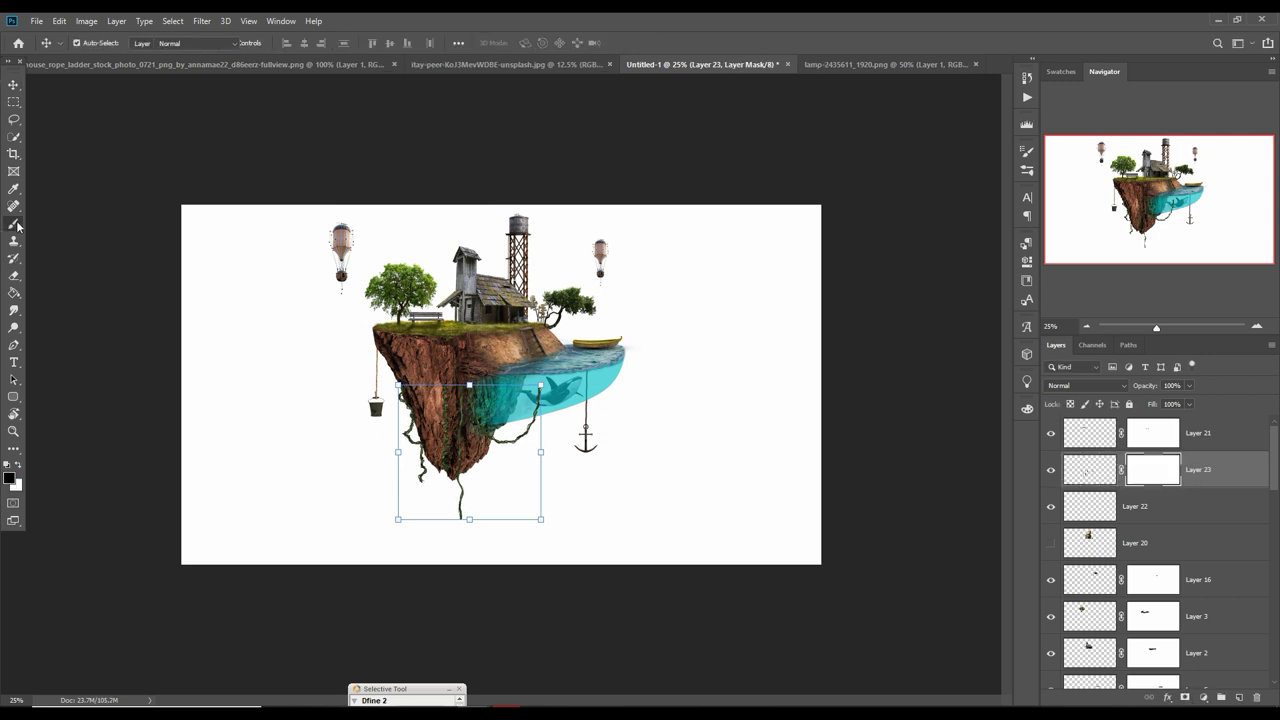
key(0)
key(bracketright)
key(bracketright)
key(bracketright)
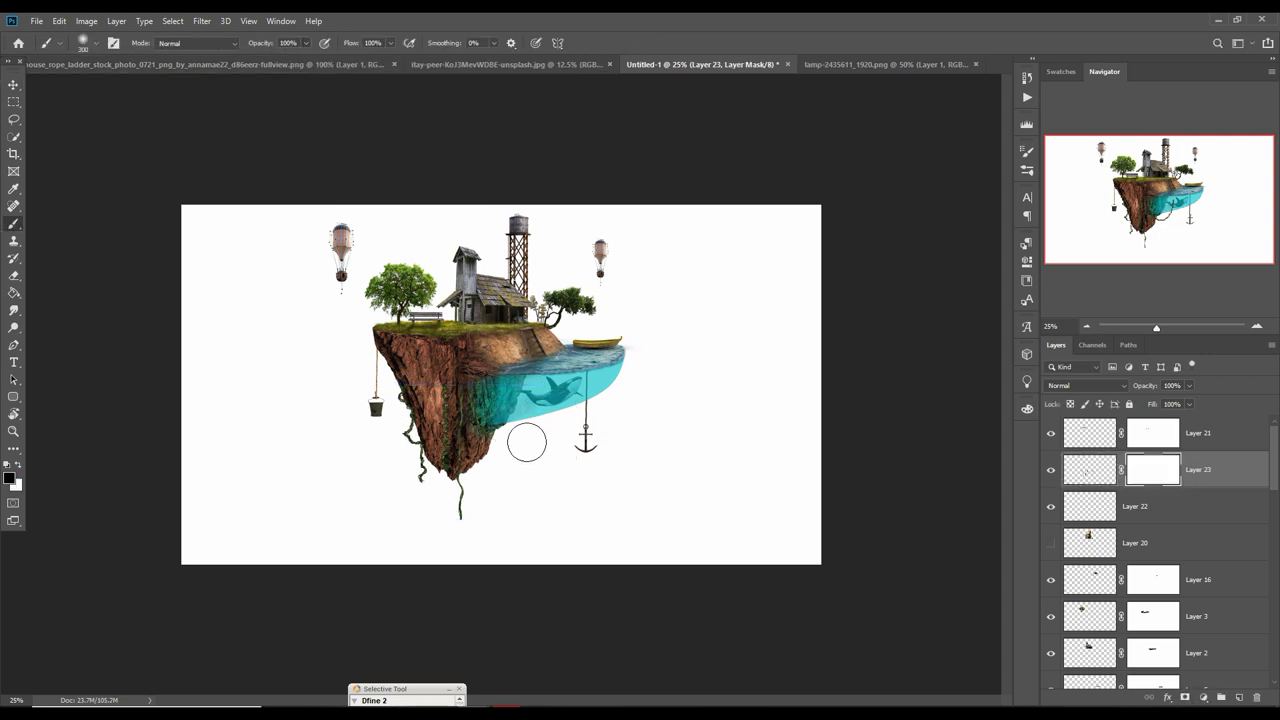
key(bracketleft)
key(bracketleft)
drag(510, 410, 499, 376)
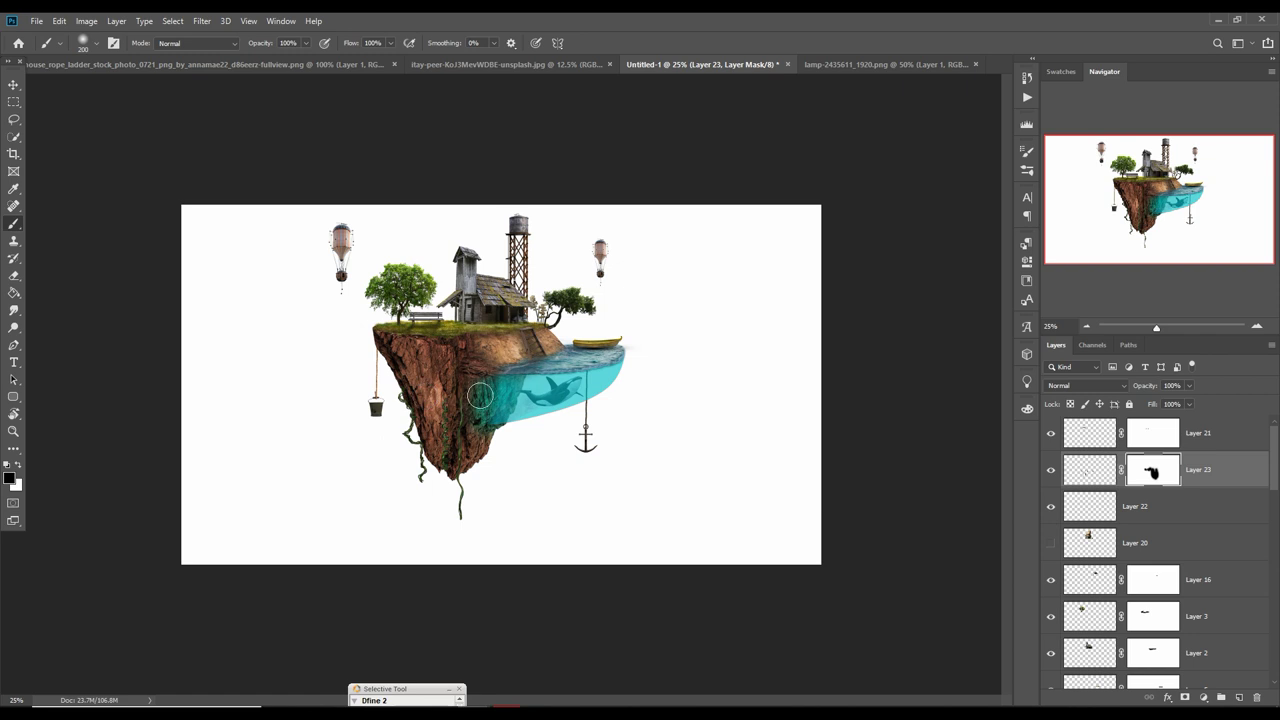
Duplicate the vine layer, move the copy toward the water and mask part of it.
click(14, 84)
right_click(1100, 469)
click(1120, 222)
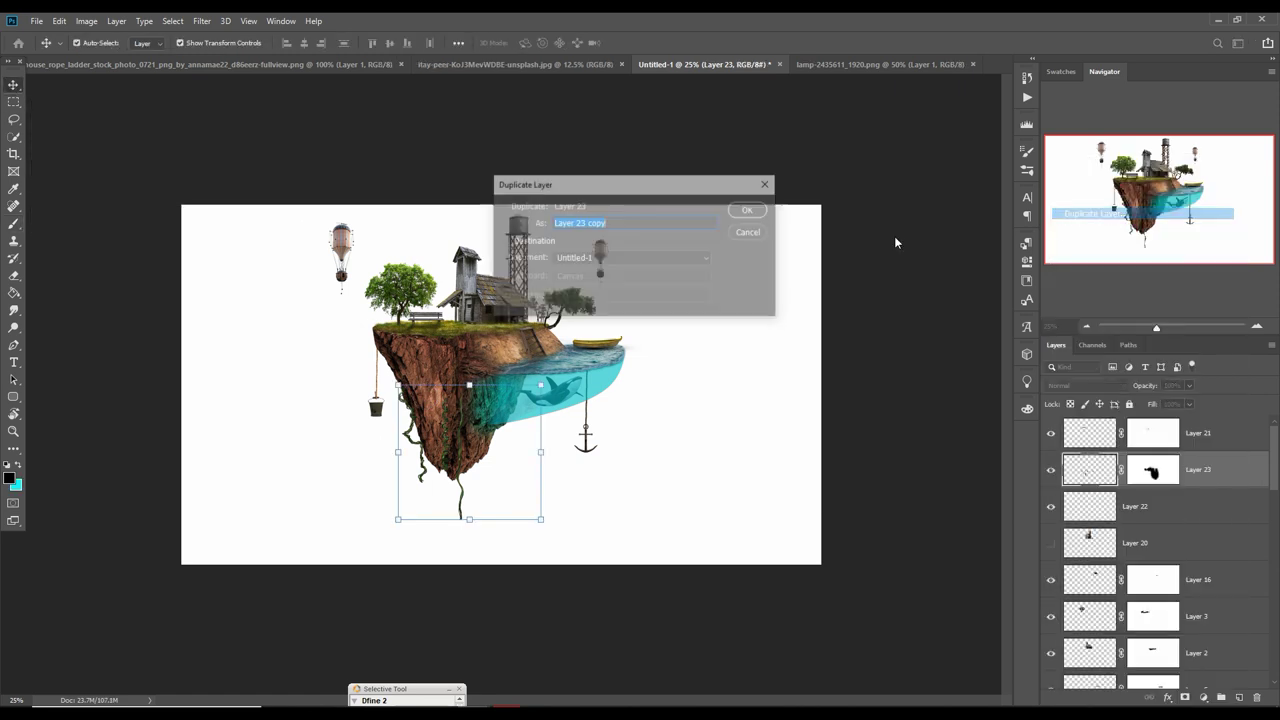
key(Return)
mouse_move(540, 385)
mouse_down()
mouse_move(565, 452)
mouse_move(518, 470)
mouse_move(551, 437)
mouse_up()
click(1157, 475)
click(14, 223)
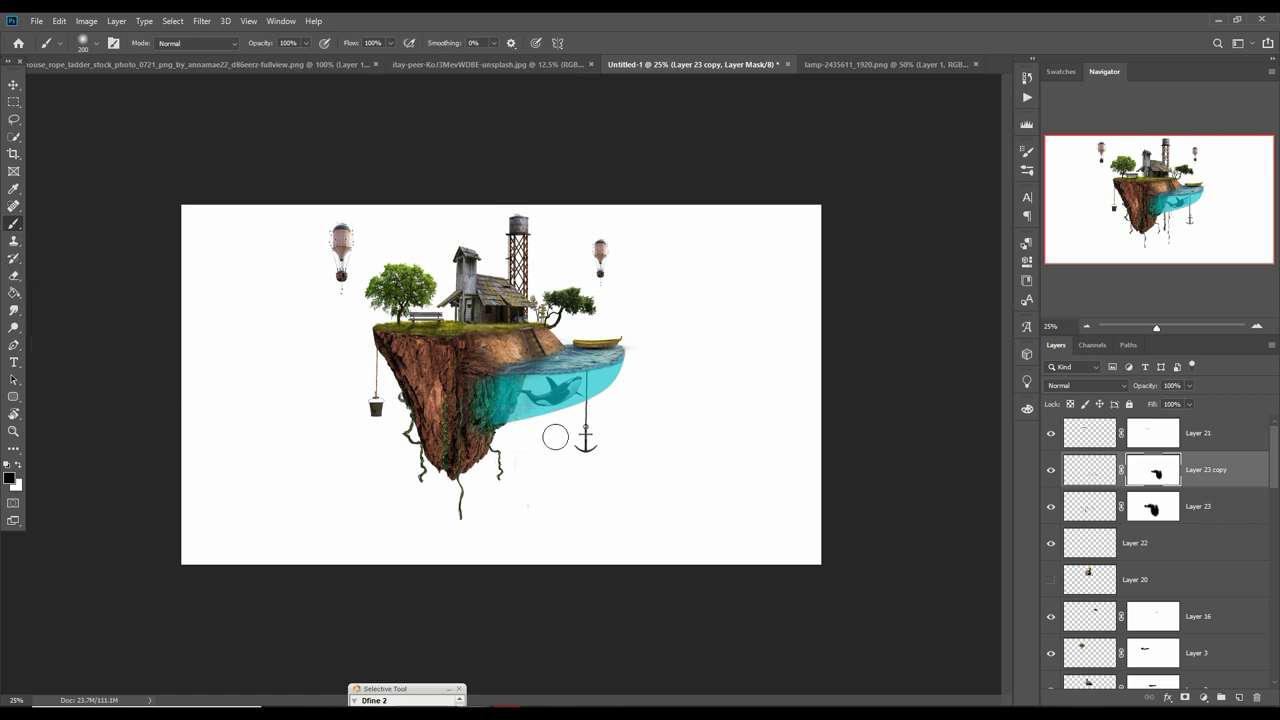
key(v)
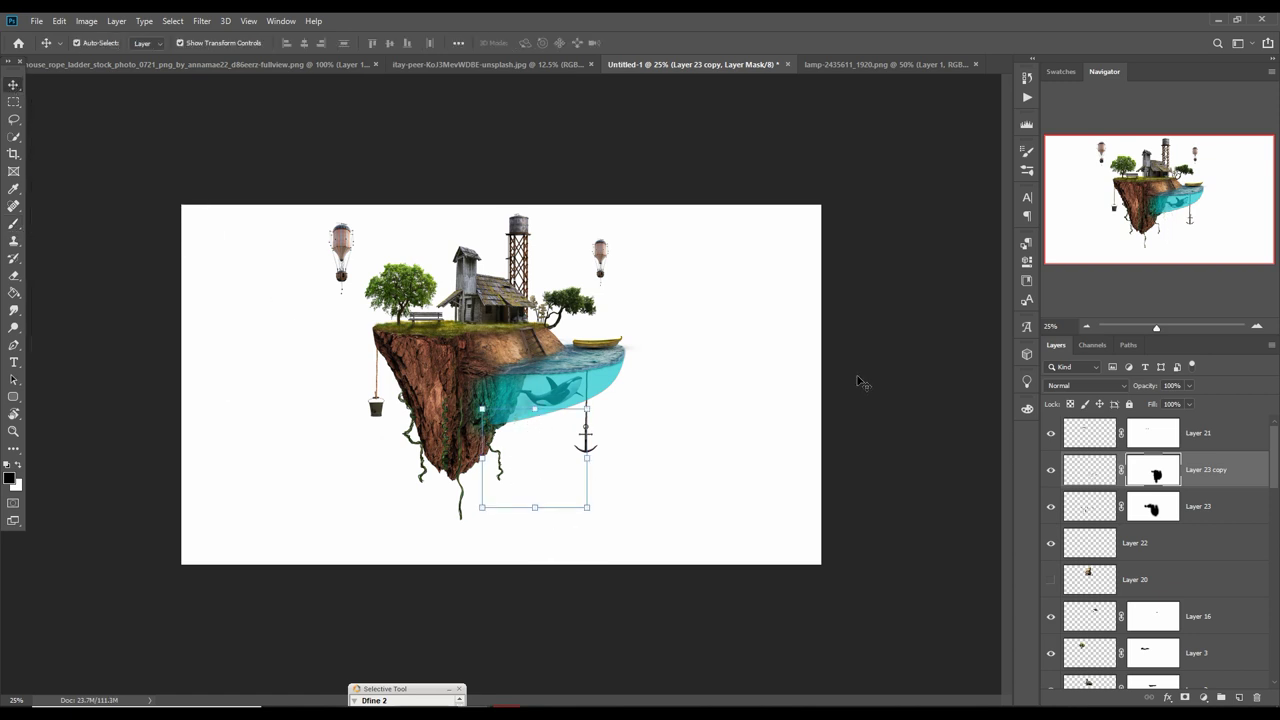
key(alt+bracketright)
scroll(1229, 600, down, 5)
Add a radial Orange-preset Gradient Fill layer at the bottom of the stack.
scroll(1229, 620, down, 5)
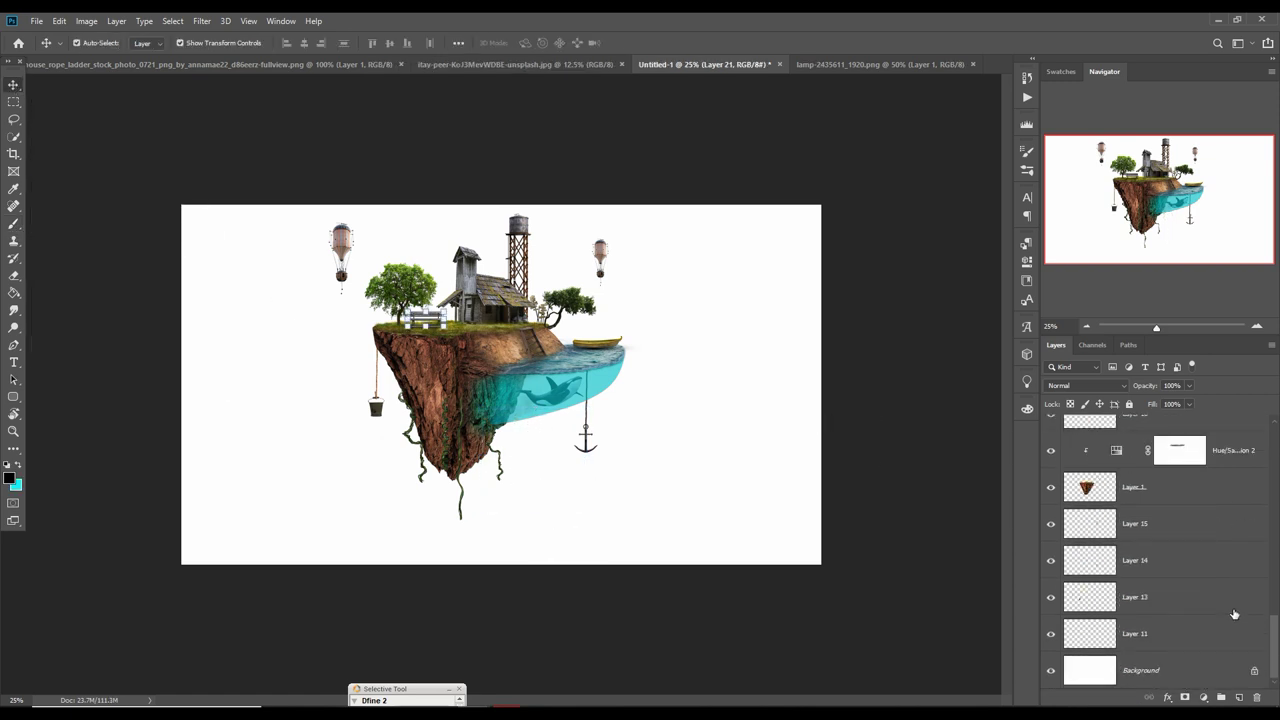
click(1205, 670)
click(1204, 698)
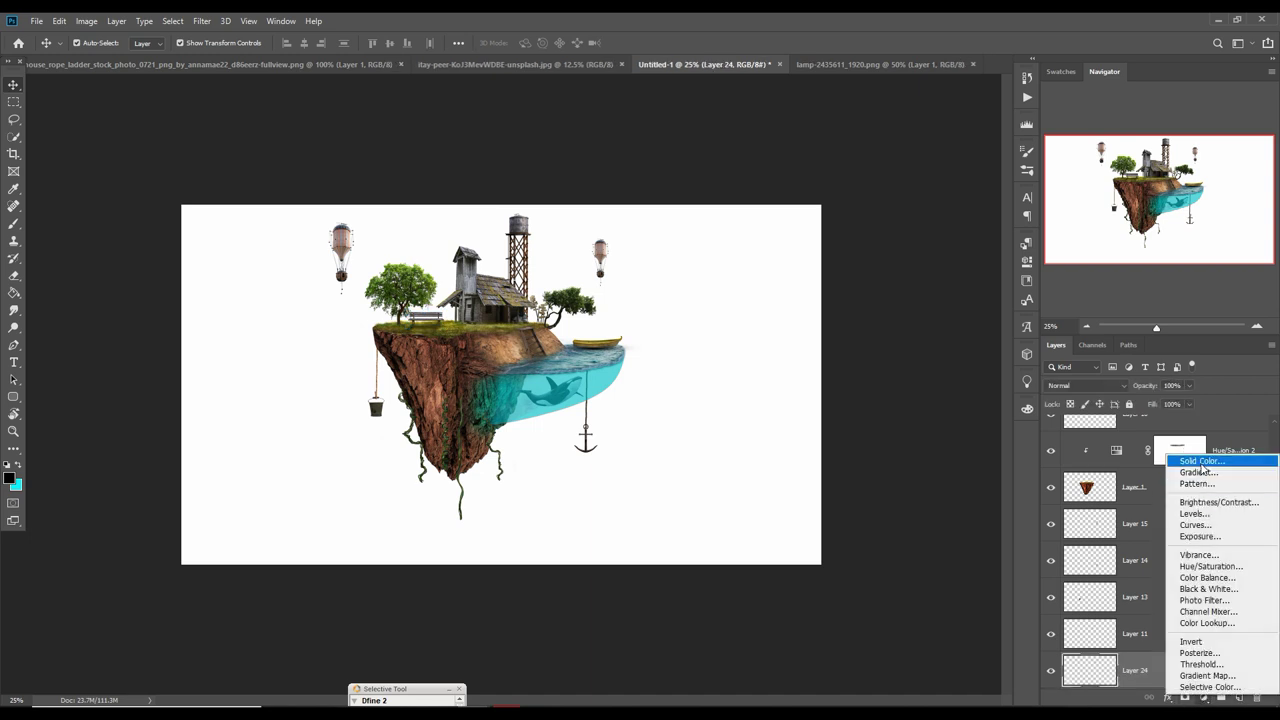
click(1200, 472)
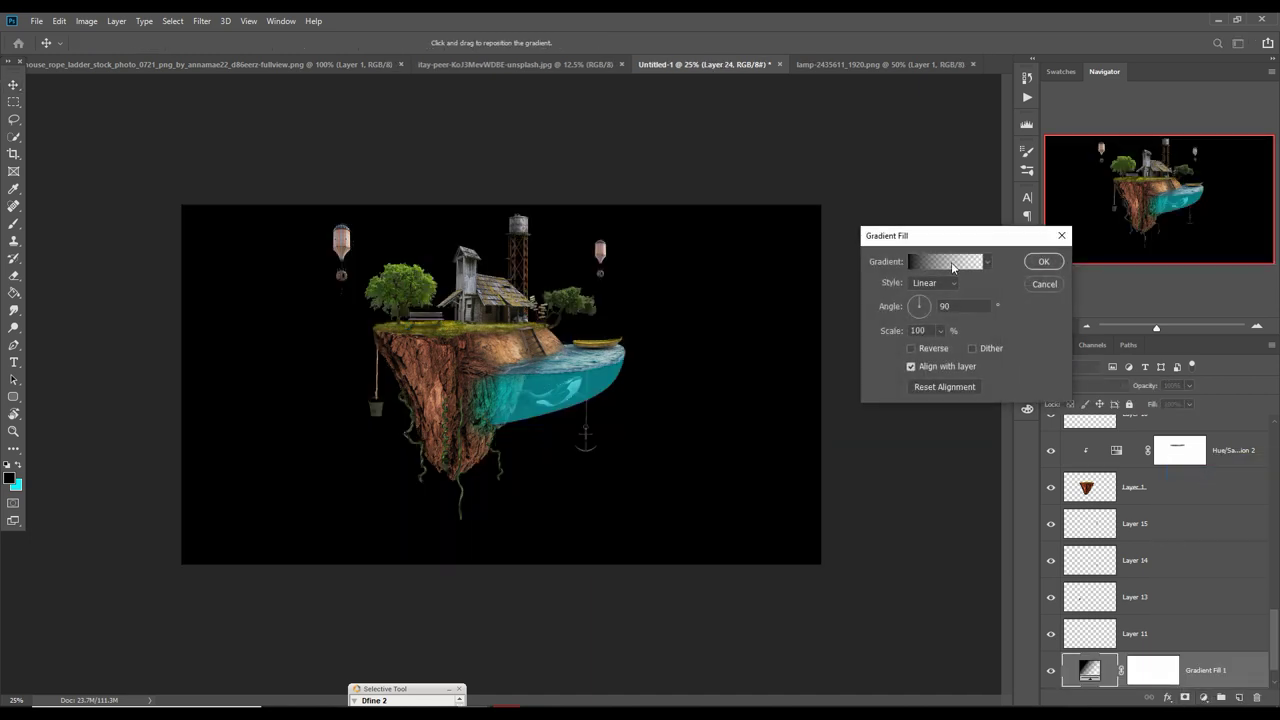
click(953, 267)
click(862, 203)
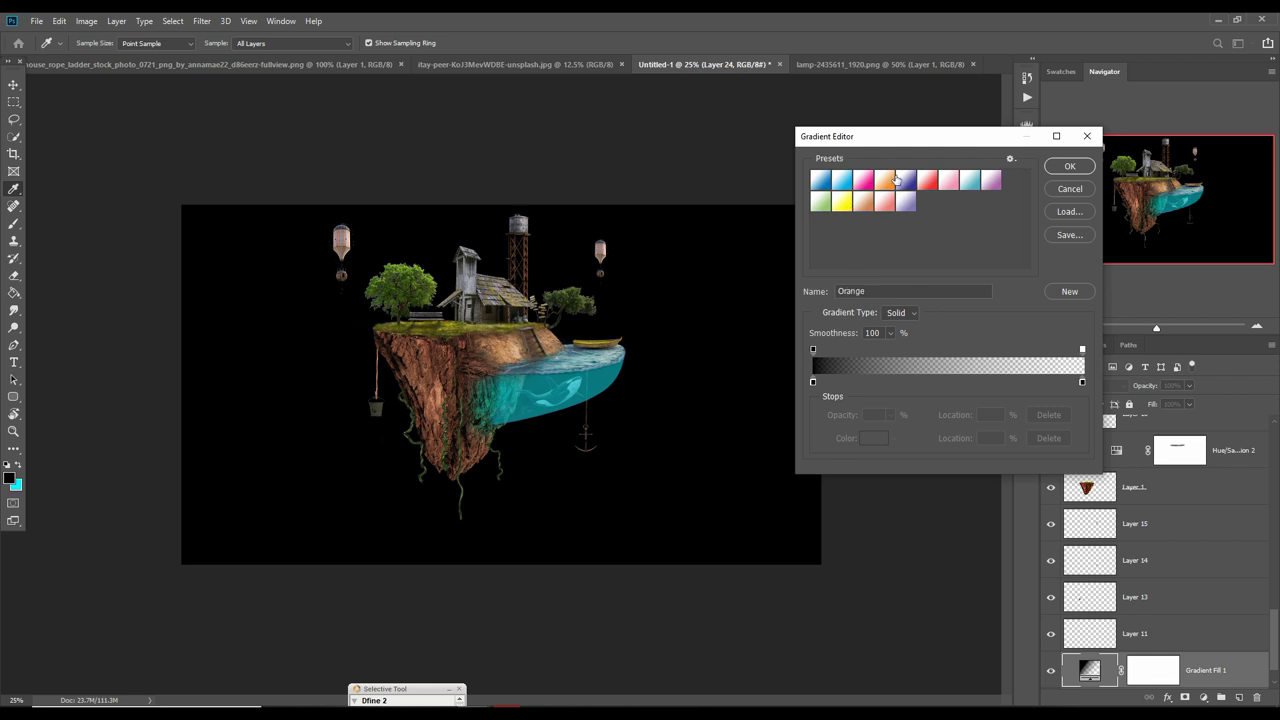
click(1069, 166)
click(933, 283)
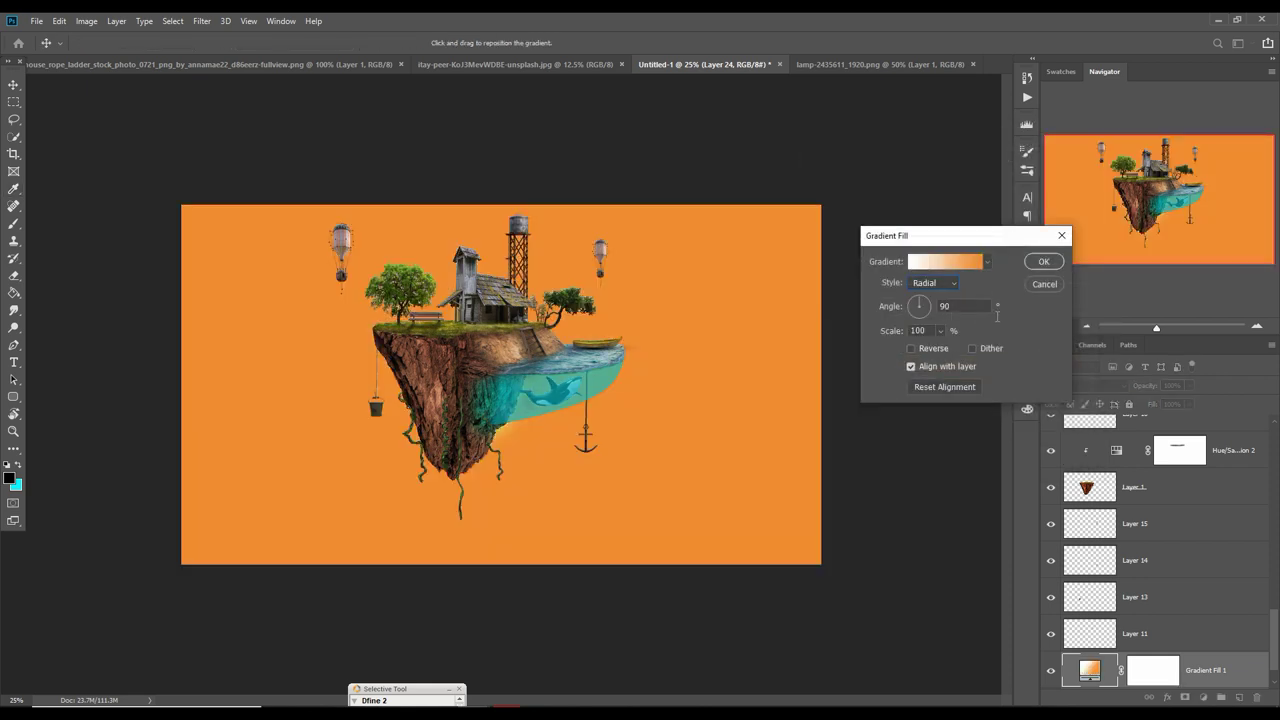
click(1041, 262)
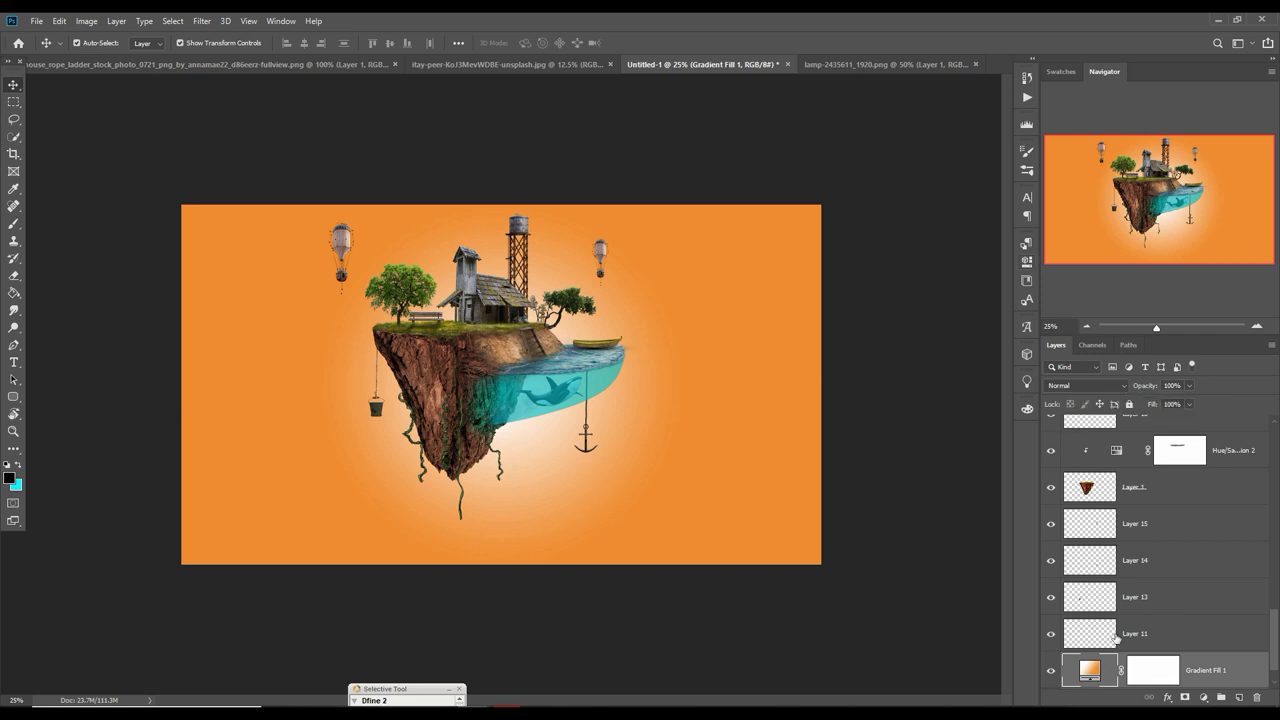
Change the gradient's centre colour stop to pale yellow (fef67a).
double_click(1090, 670)
click(945, 262)
click(813, 382)
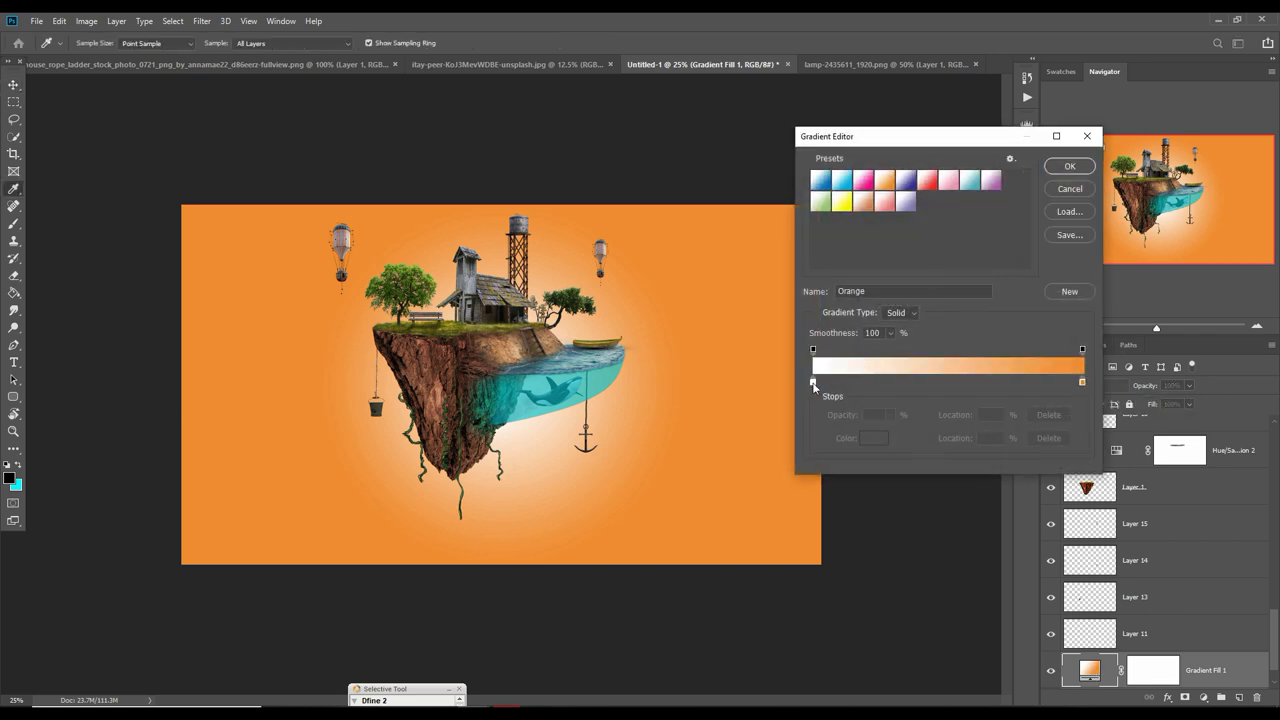
click(874, 439)
drag(924, 498, 926, 494)
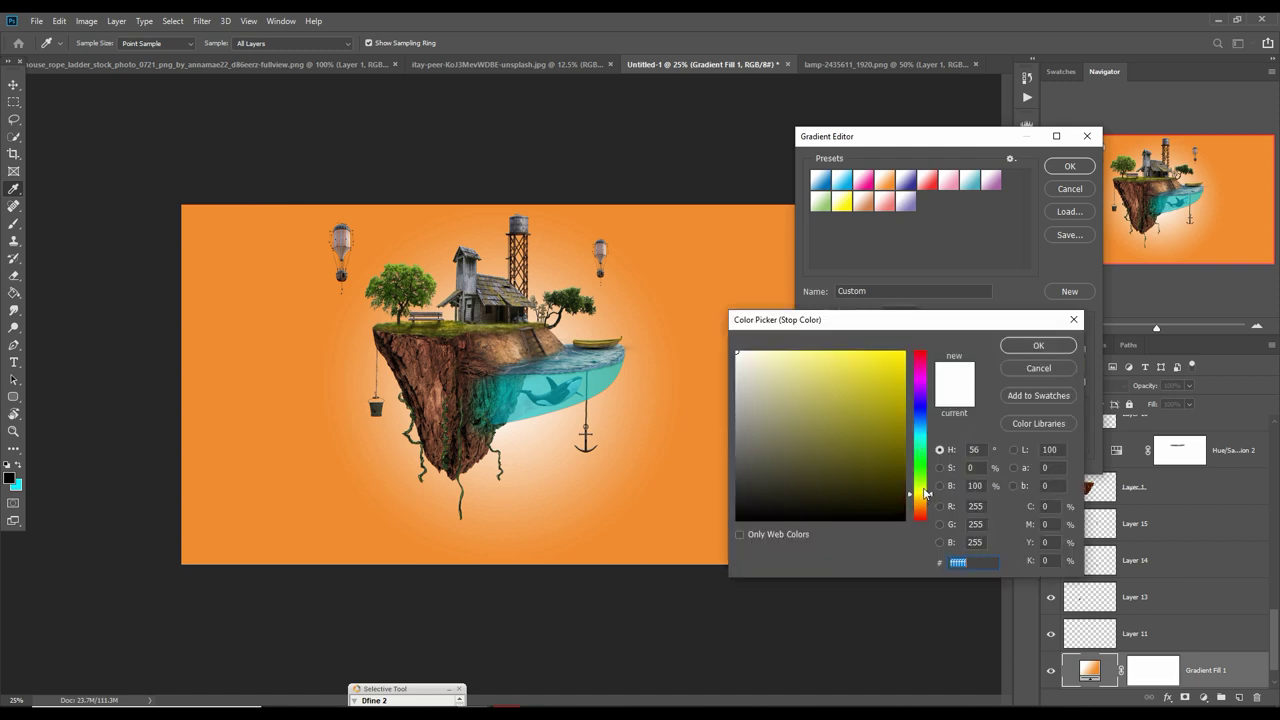
click(909, 356)
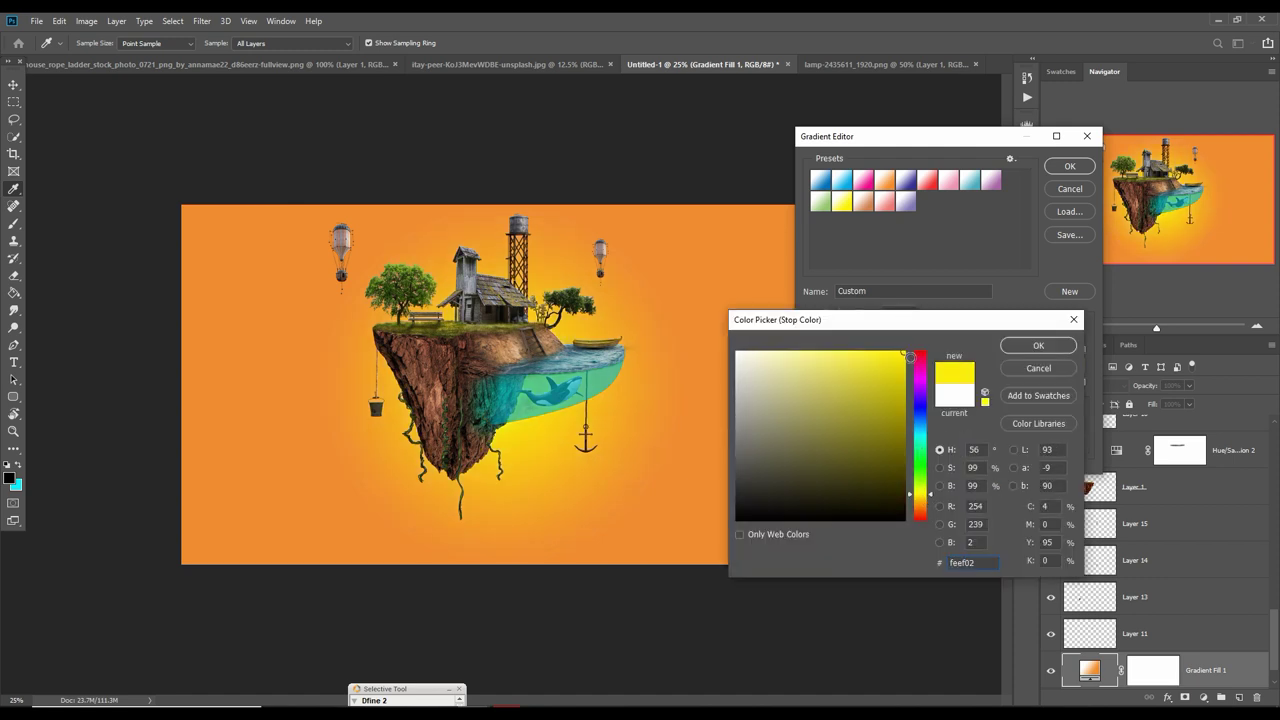
click(829, 357)
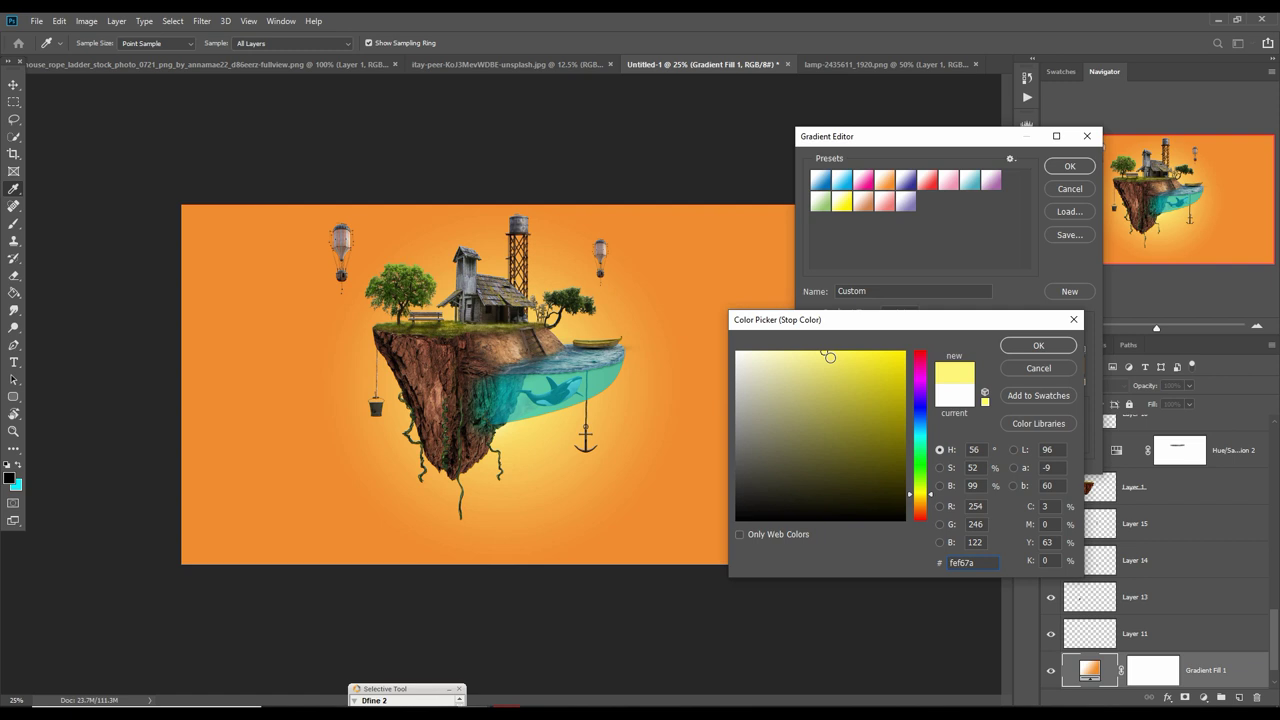
click(1030, 344)
click(1069, 167)
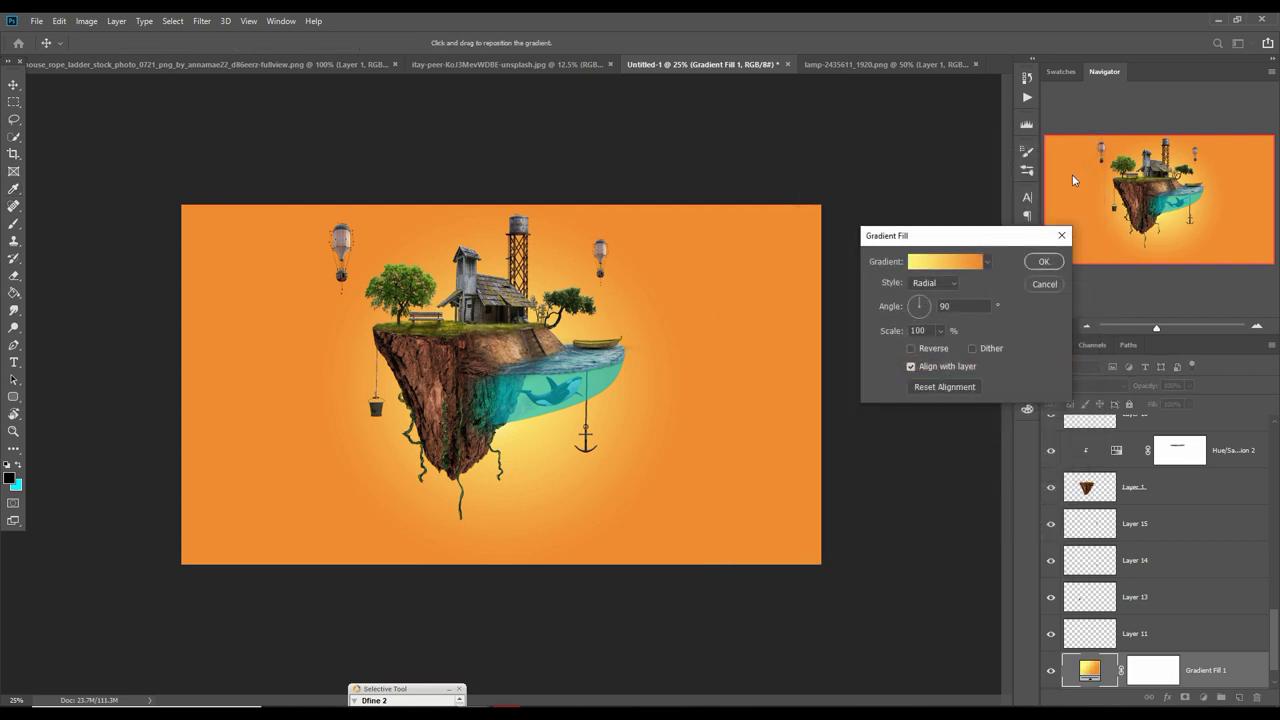
click(1044, 262)
On new Layer 24, brush a sampled pale yellow around the island with a 2100 px soft brush.
click(1239, 697)
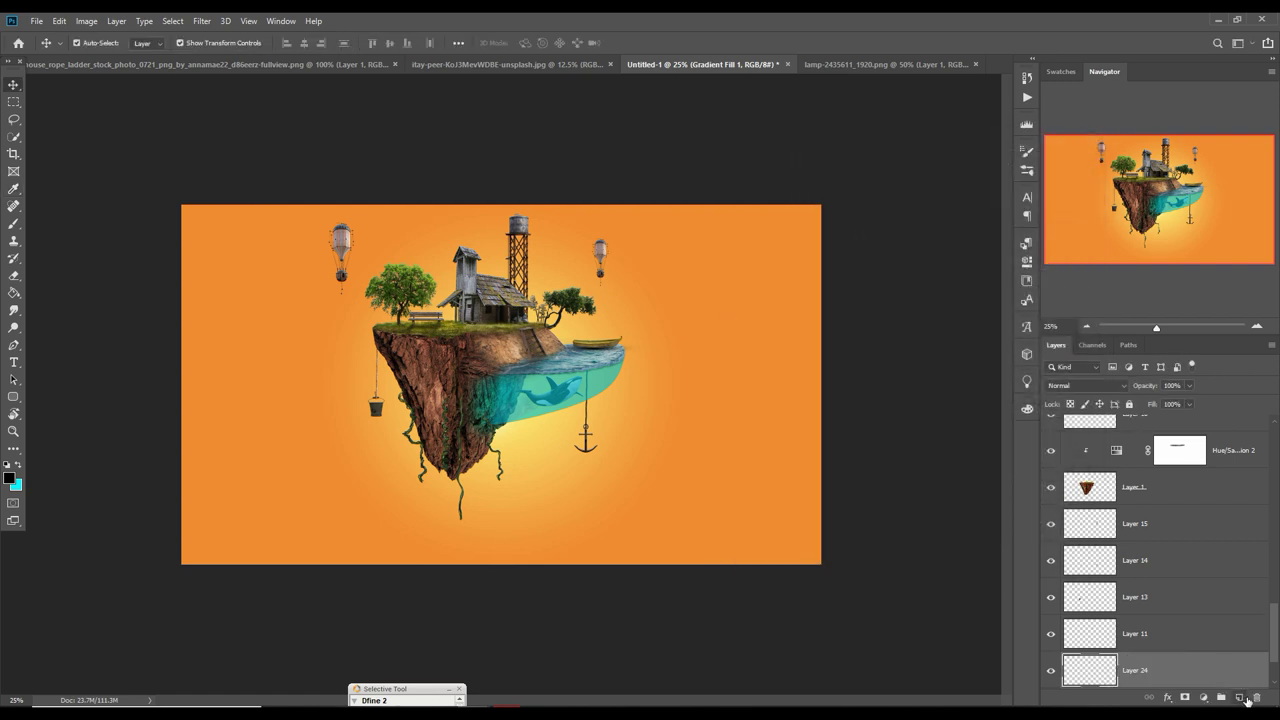
key(b)
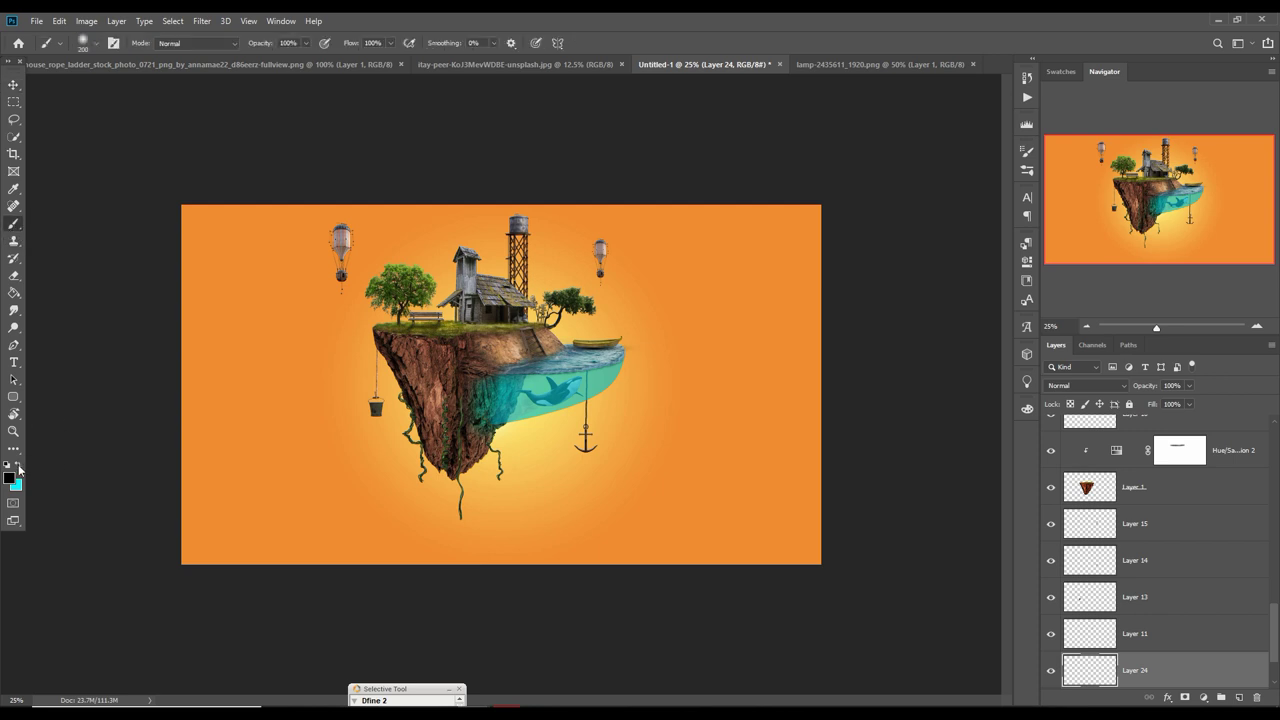
click(11, 479)
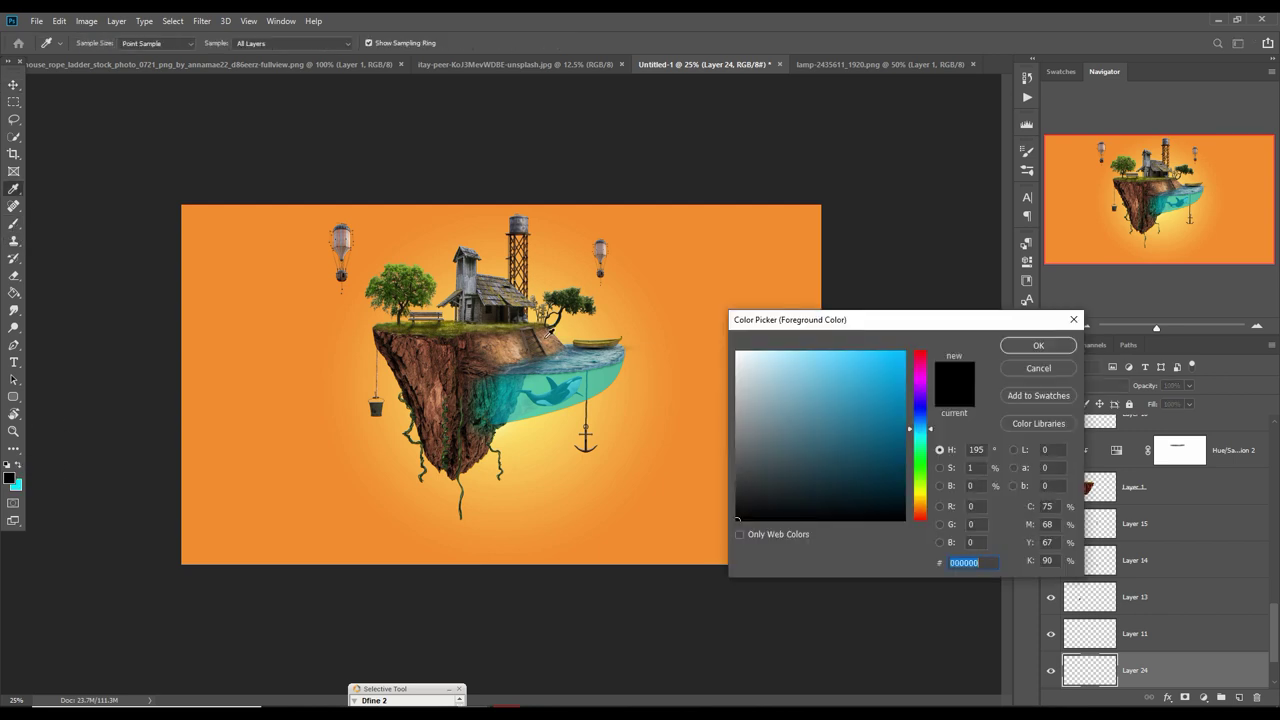
click(563, 345)
click(1038, 345)
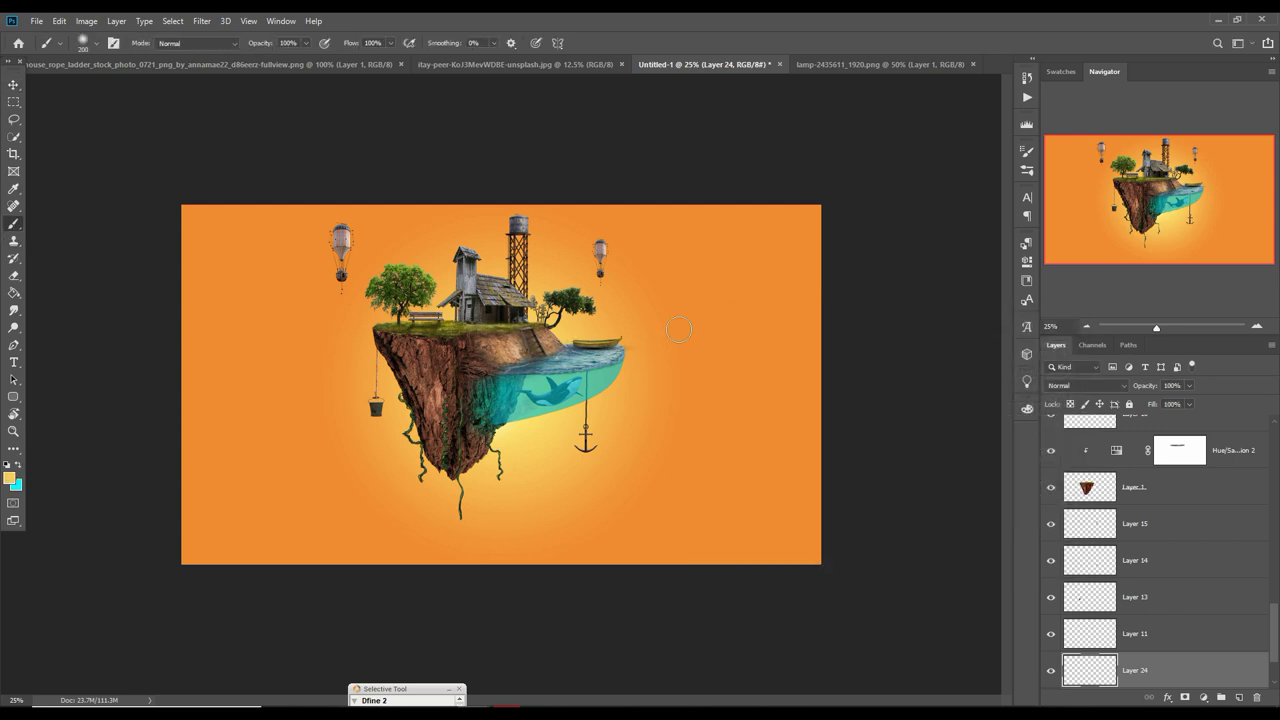
key(bracketright)
key(bracketright)
key(bracketright)
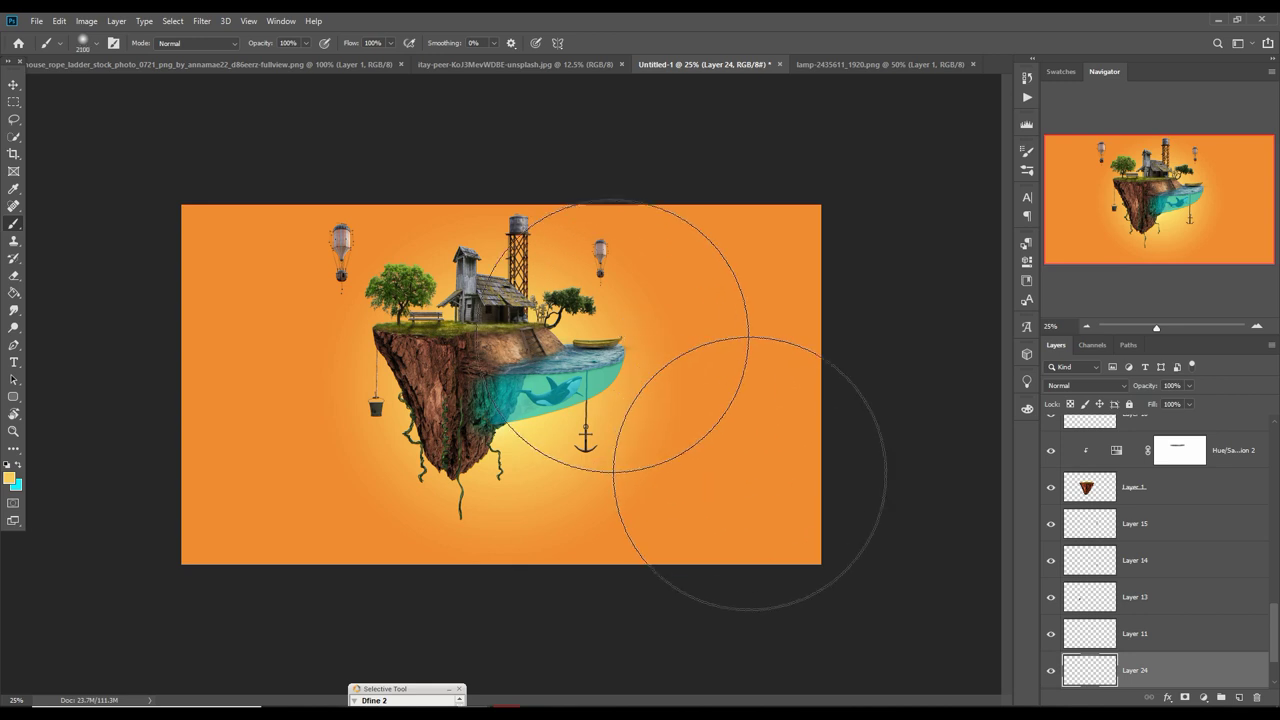
drag(608, 295, 745, 430)
drag(608, 295, 657, 514)
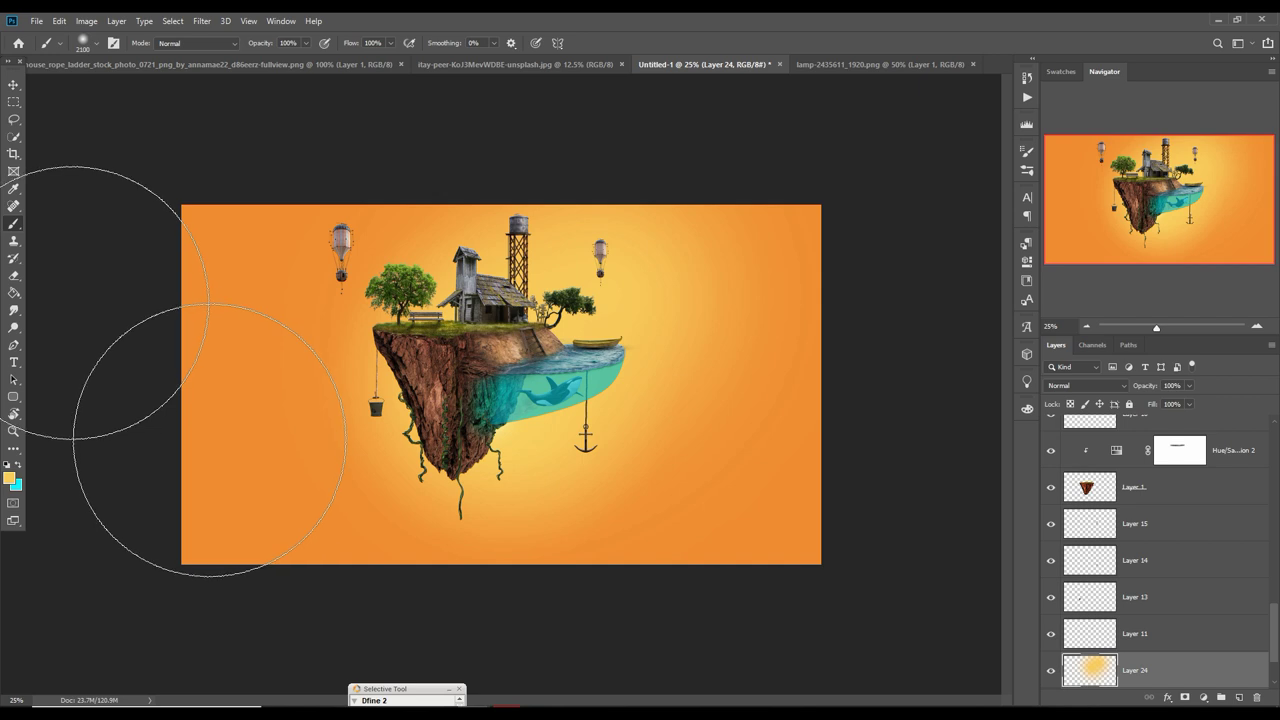
key(v)
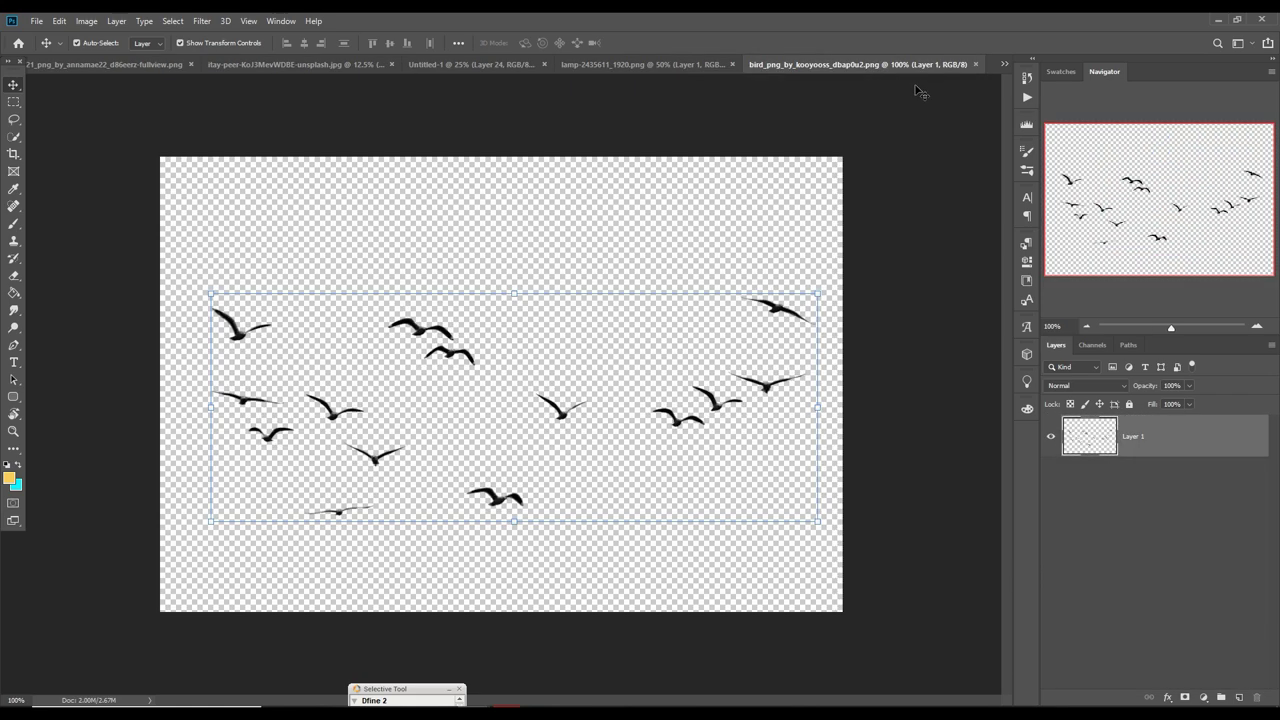
Place the bird flock in the sky right of the island, scaled slightly smaller.
drag(860, 64, 860, 105)
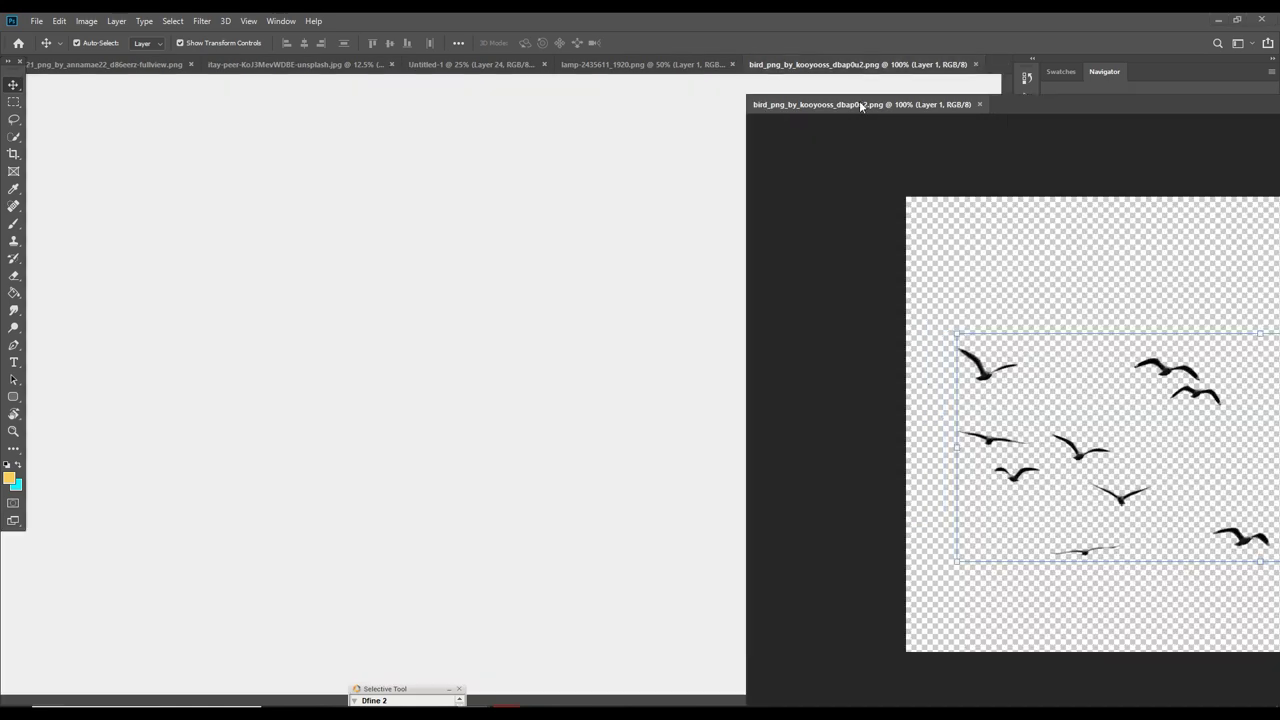
drag(698, 250, 700, 252)
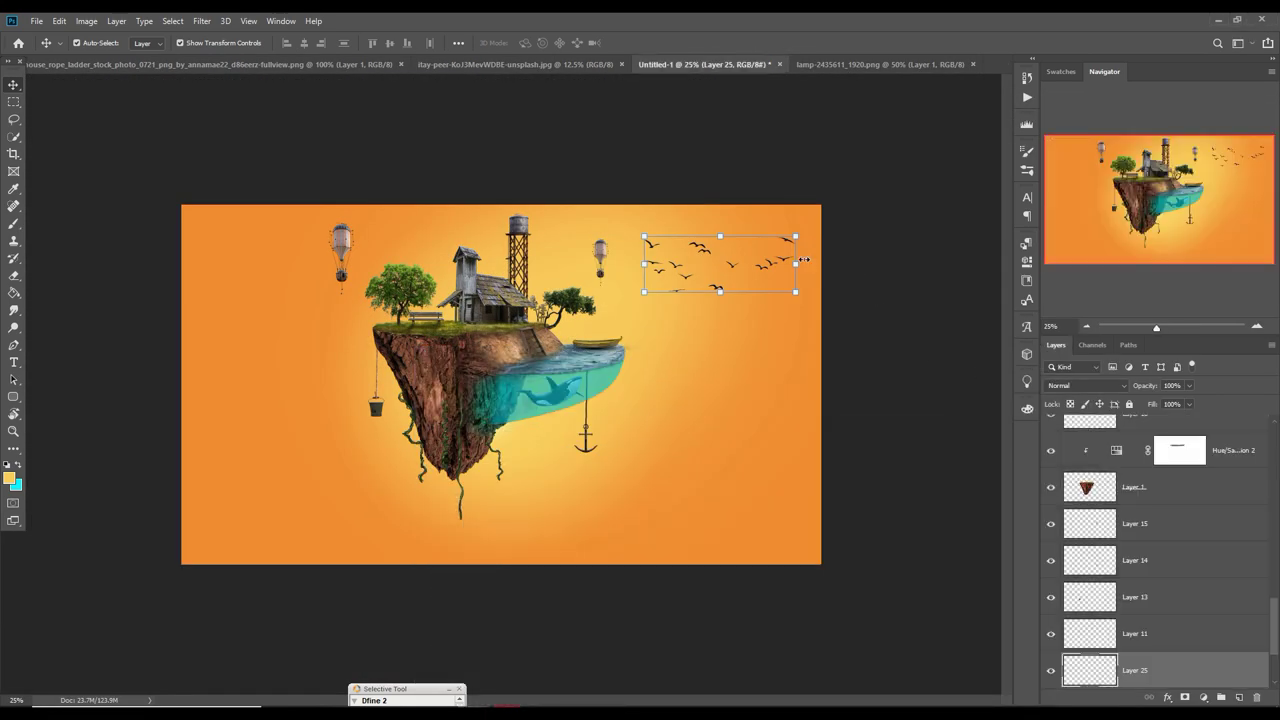
drag(804, 260, 710, 272)
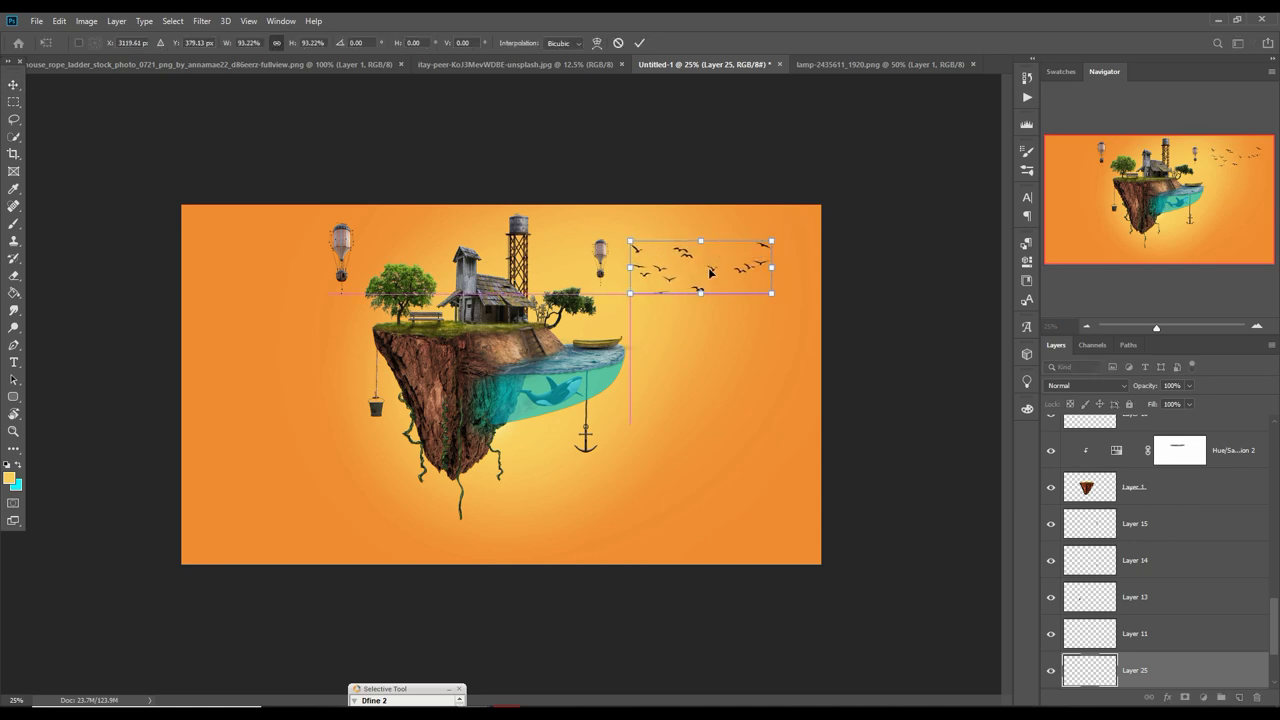
click(639, 43)
Place the lamp post beside the house and move its layer to the top of the stack.
drag(823, 64, 849, 106)
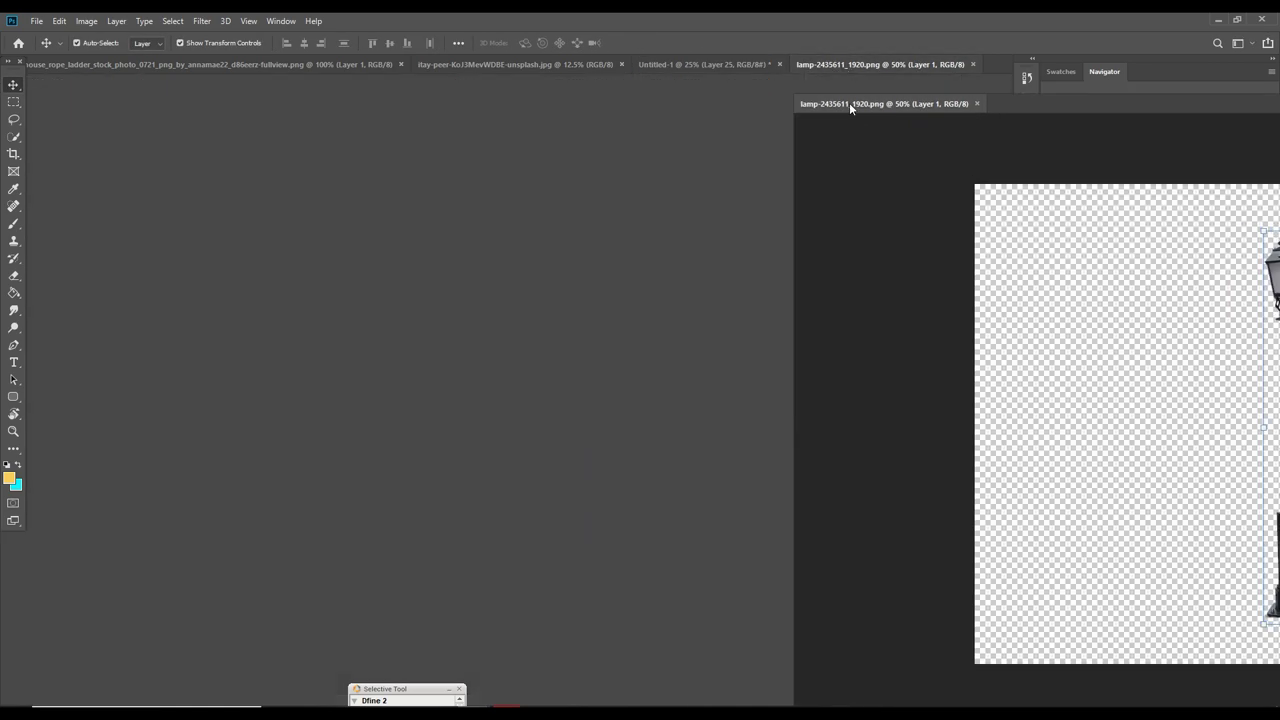
mouse_move(1100, 350)
mouse_down()
mouse_move(442, 240)
mouse_move(438, 291)
mouse_up()
drag(450, 349, 447, 268)
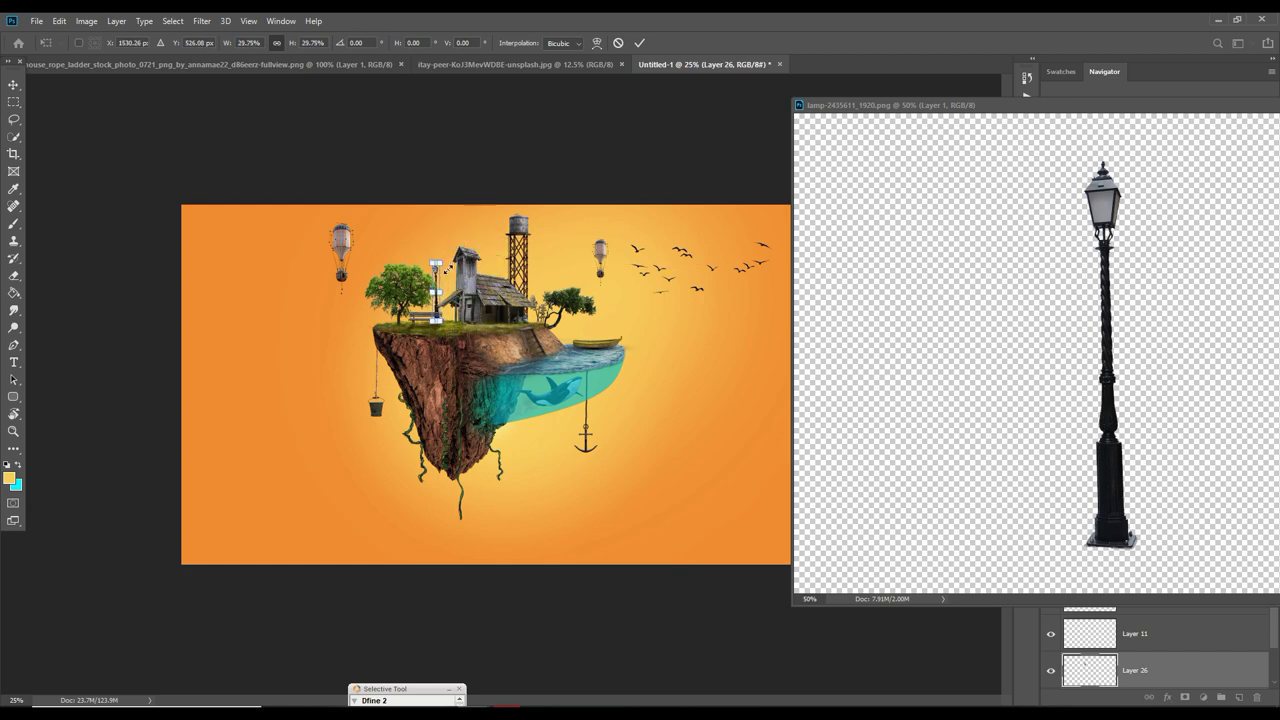
click(639, 43)
drag(1258, 105, 954, 323)
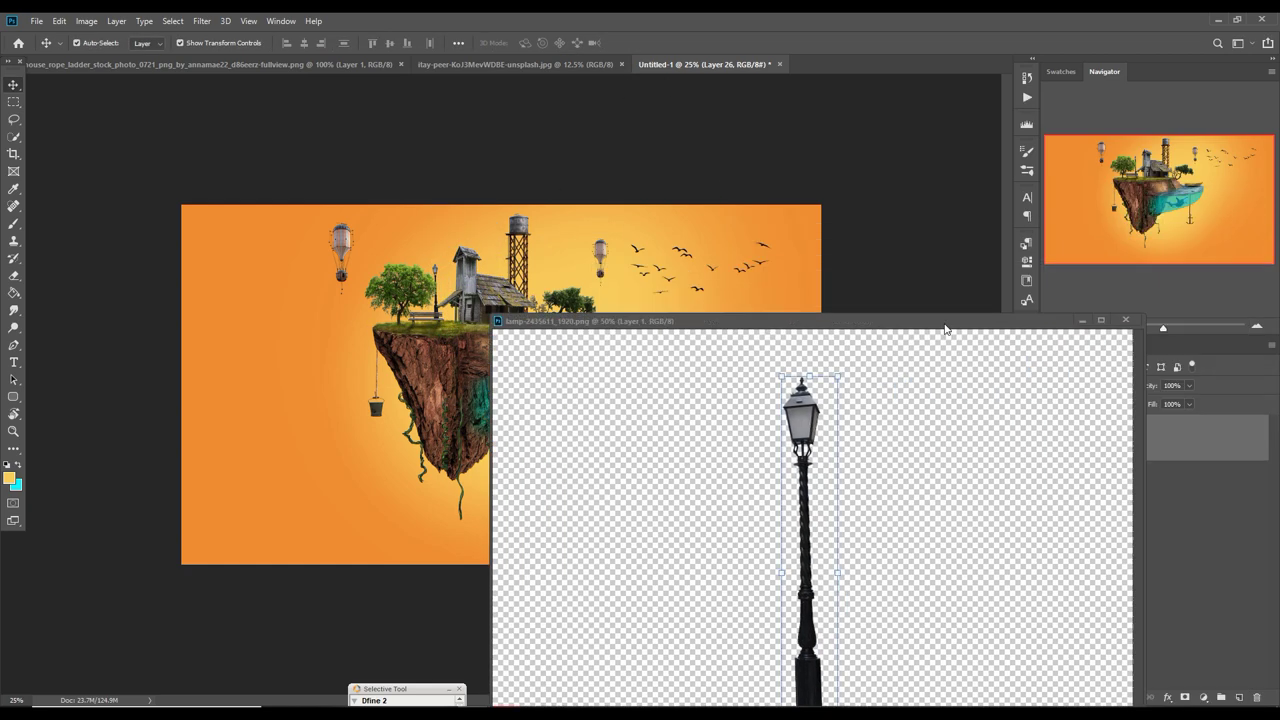
click(1078, 324)
drag(1175, 673, 1186, 404)
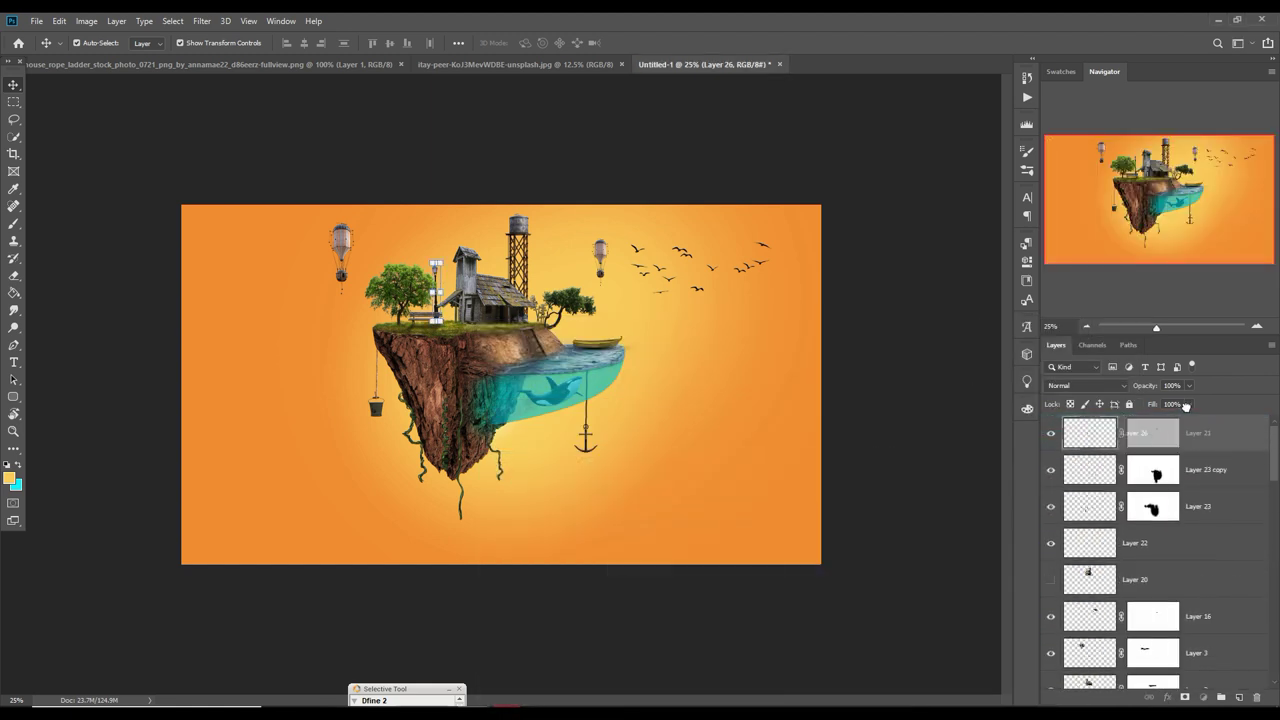
drag(1186, 404, 1186, 420)
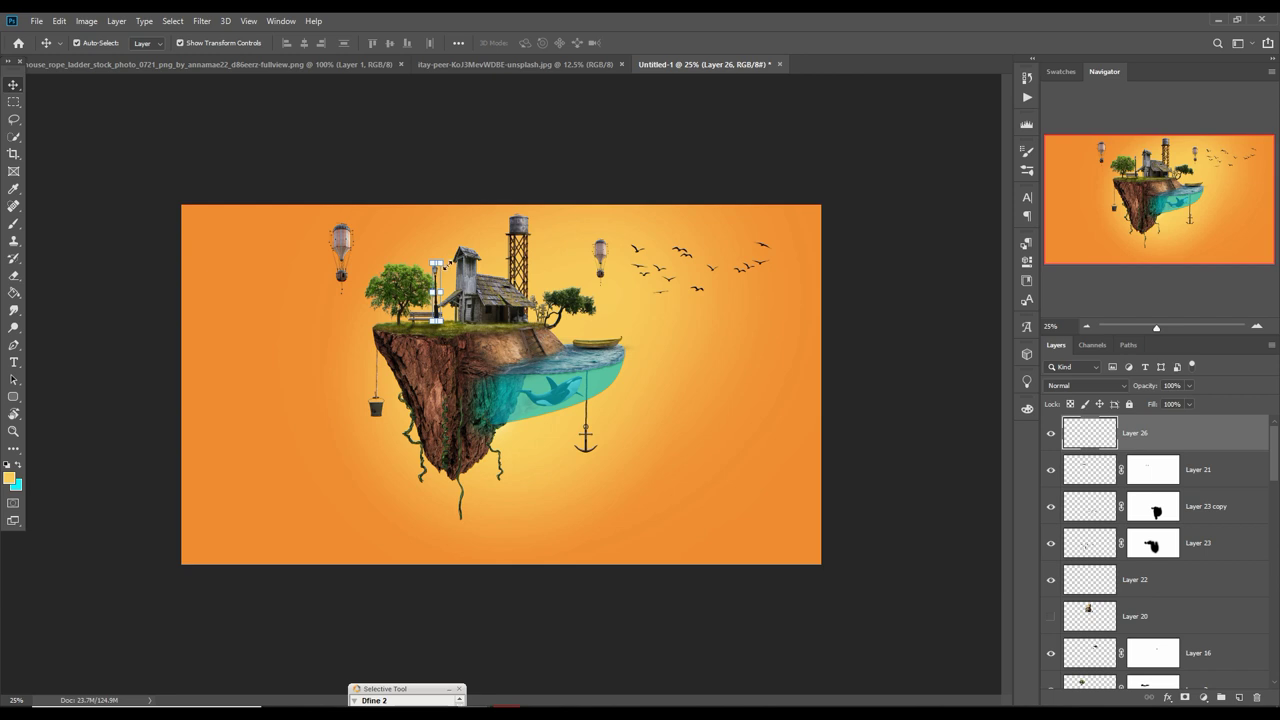
Shrink the lamp slightly and add a layer mask to it.
key(ctrl+t)
drag(443, 283, 462, 300)
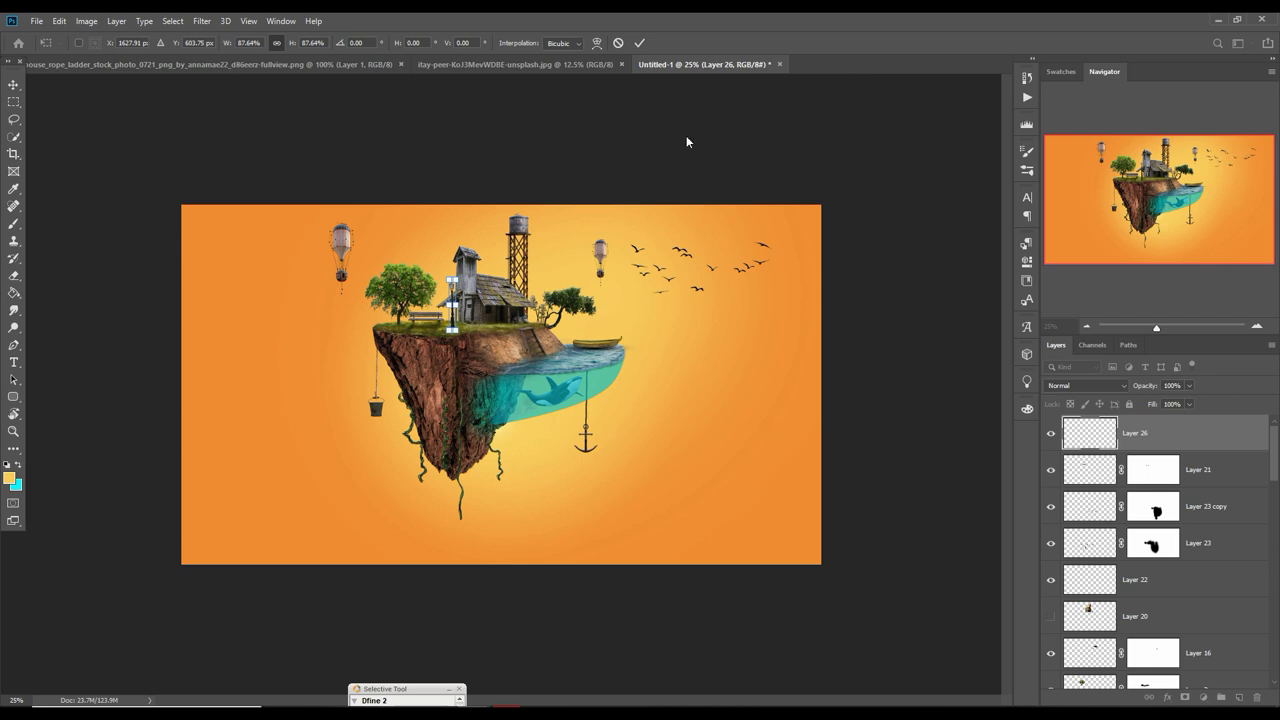
click(639, 43)
click(1185, 697)
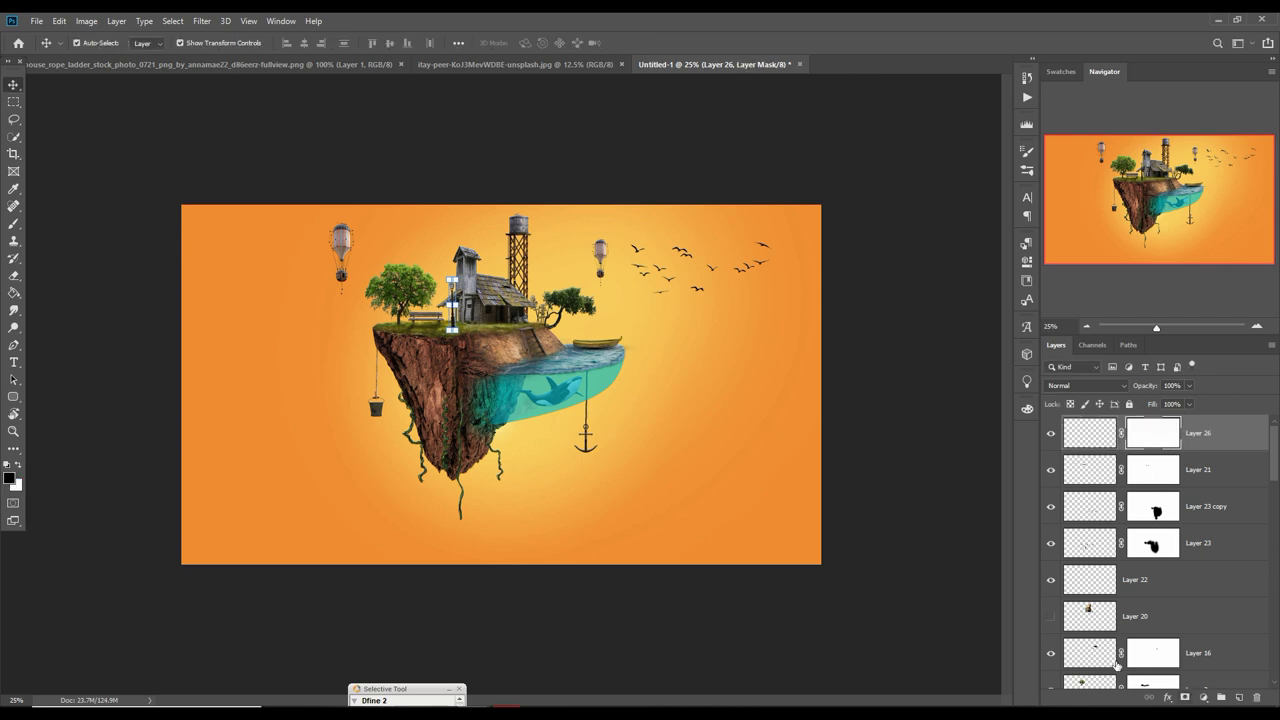
key(b)
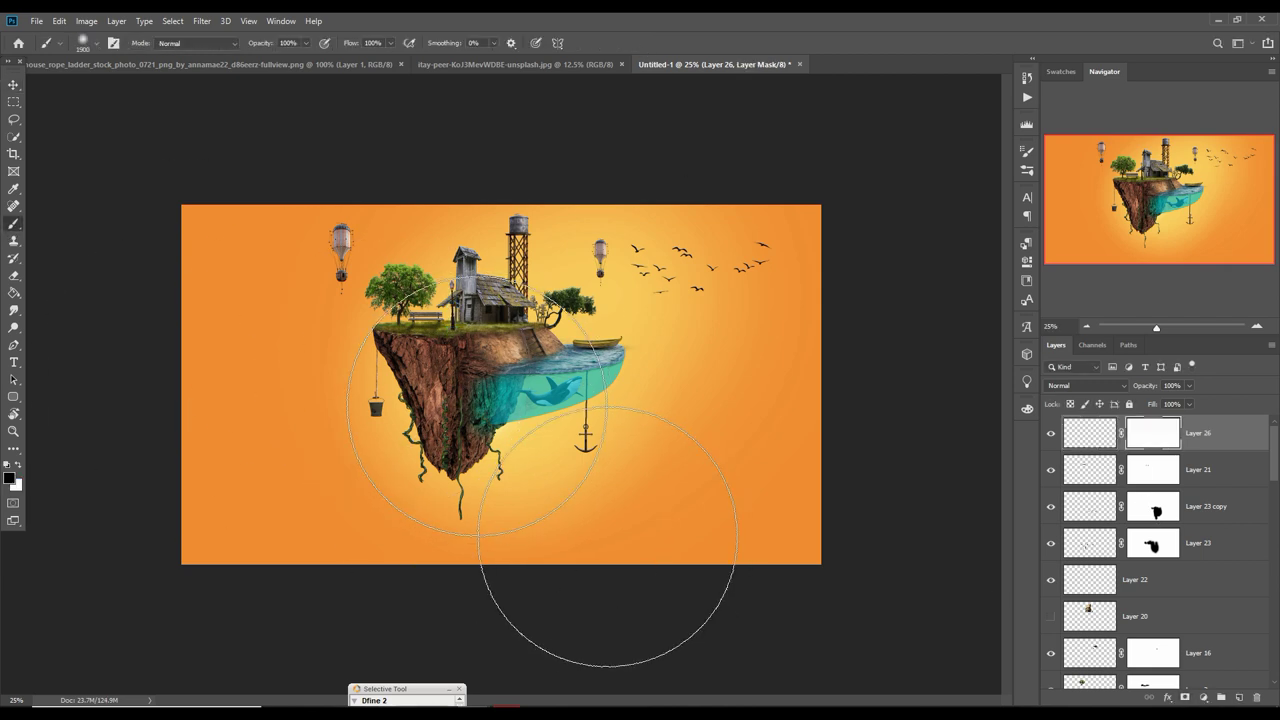
key(bracketleft)
key(bracketleft)
key(bracketleft)
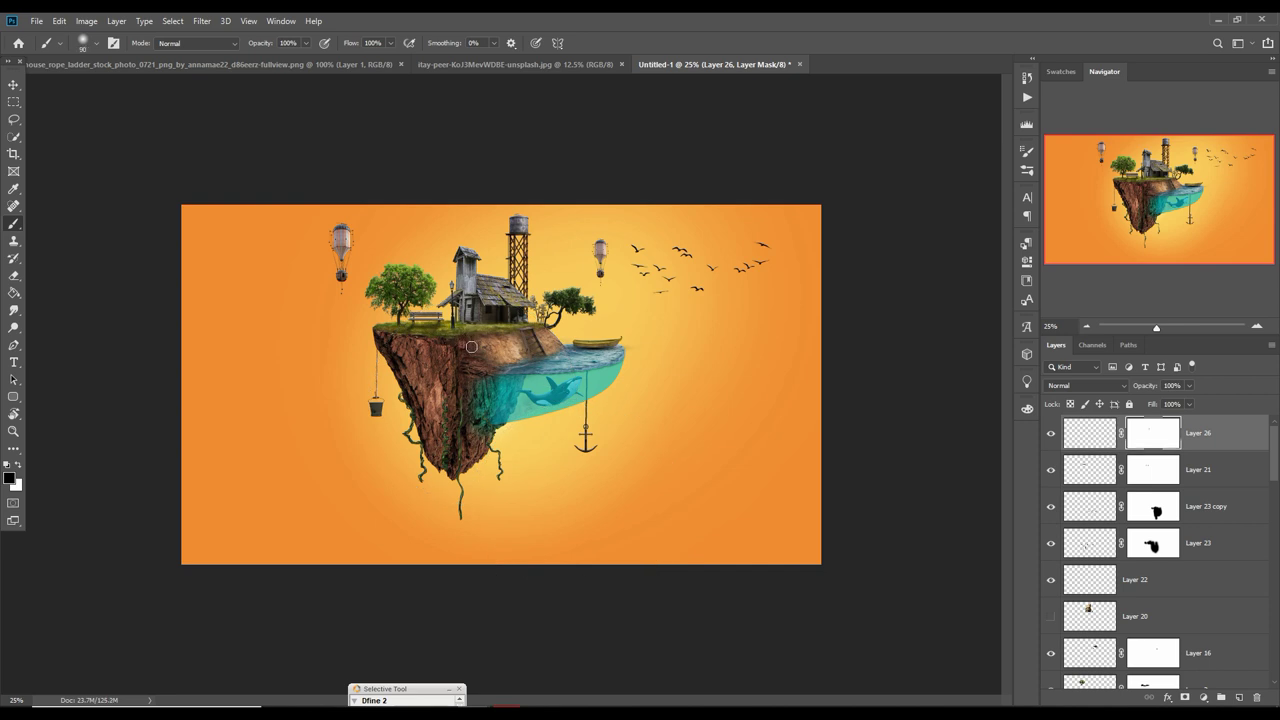
click(14, 90)
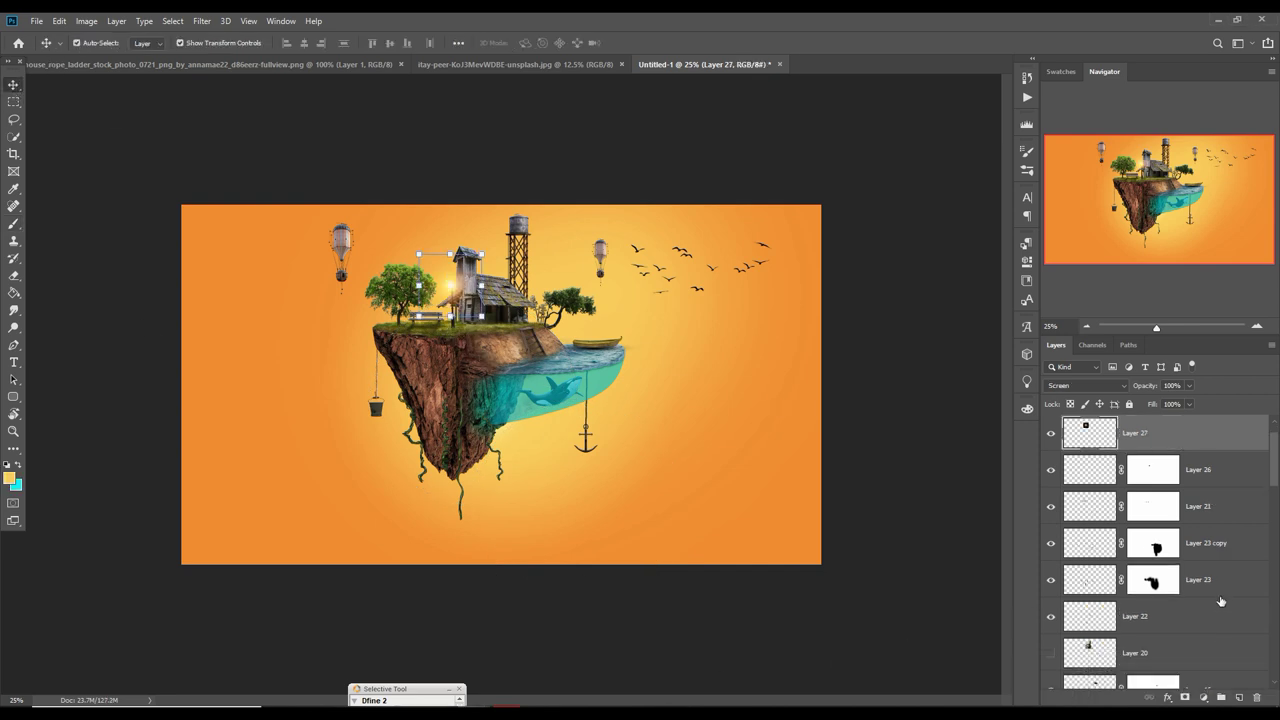
scroll(1220, 601, down, 3)
scroll(1220, 601, down, 3)
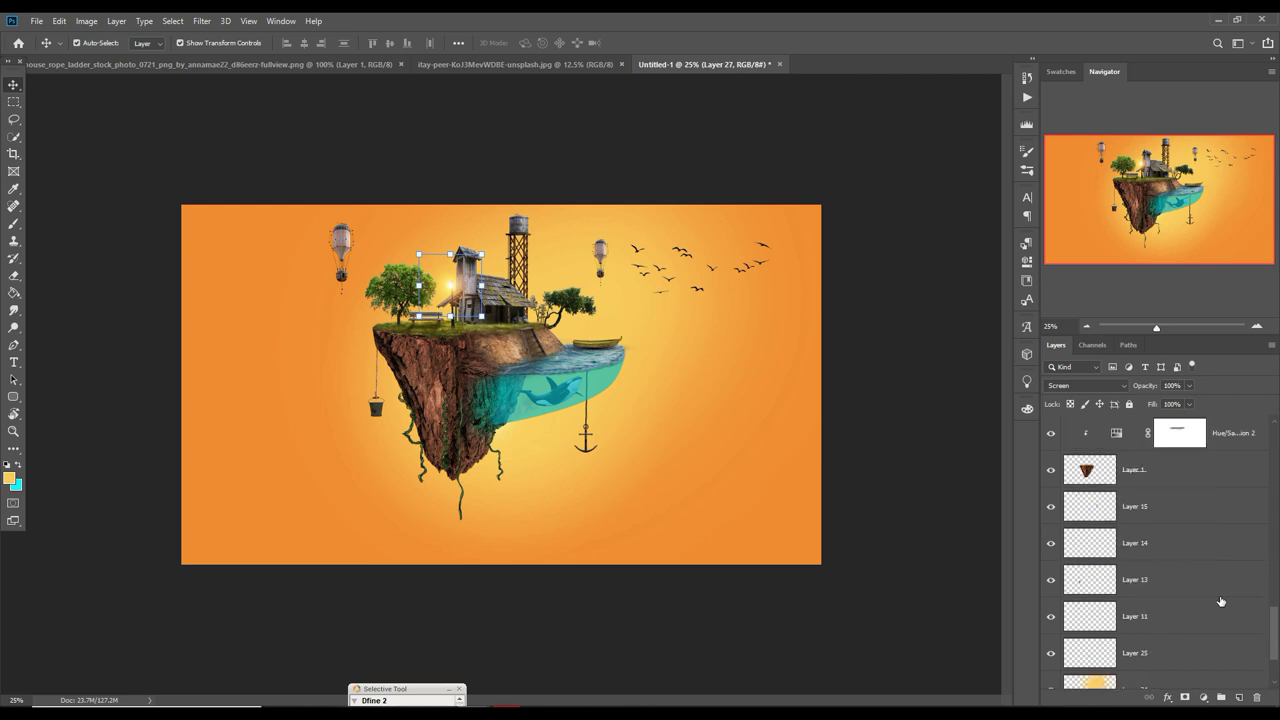
scroll(1220, 601, down, 3)
On a new layer above the glow, paint black beneath the island with a 1200 px soft brush.
click(1218, 610)
click(1238, 697)
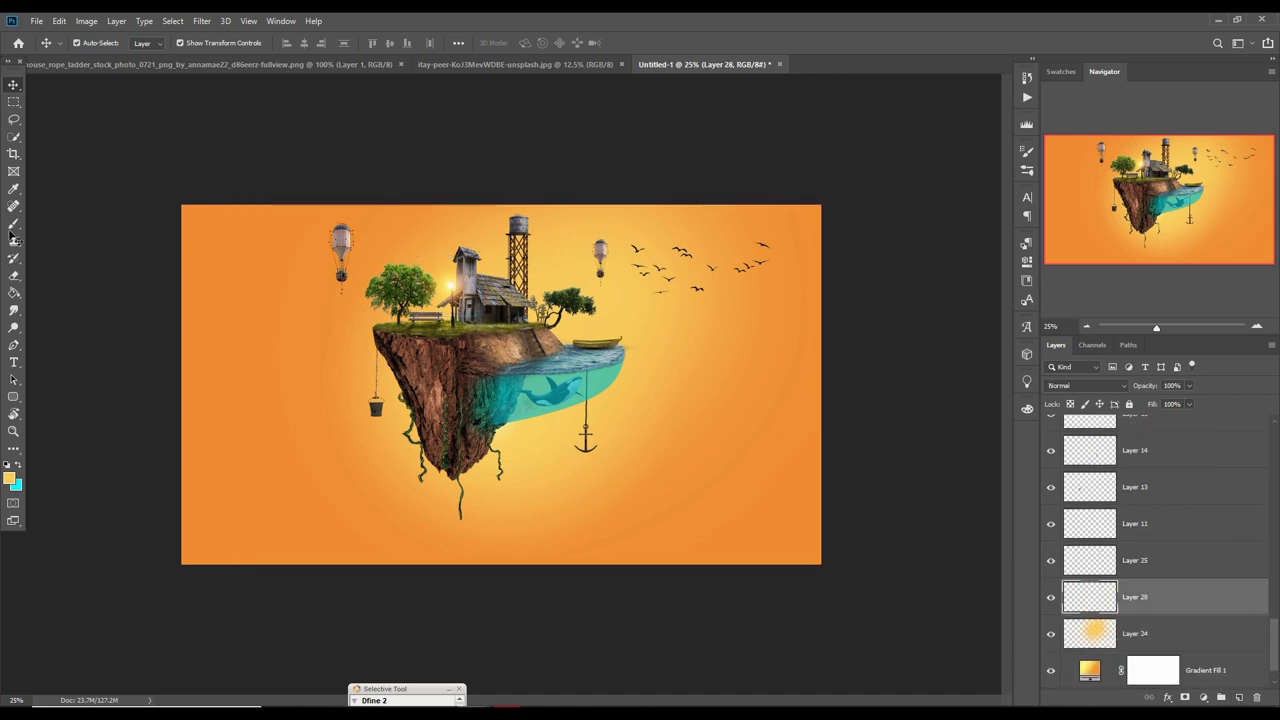
click(13, 225)
click(17, 466)
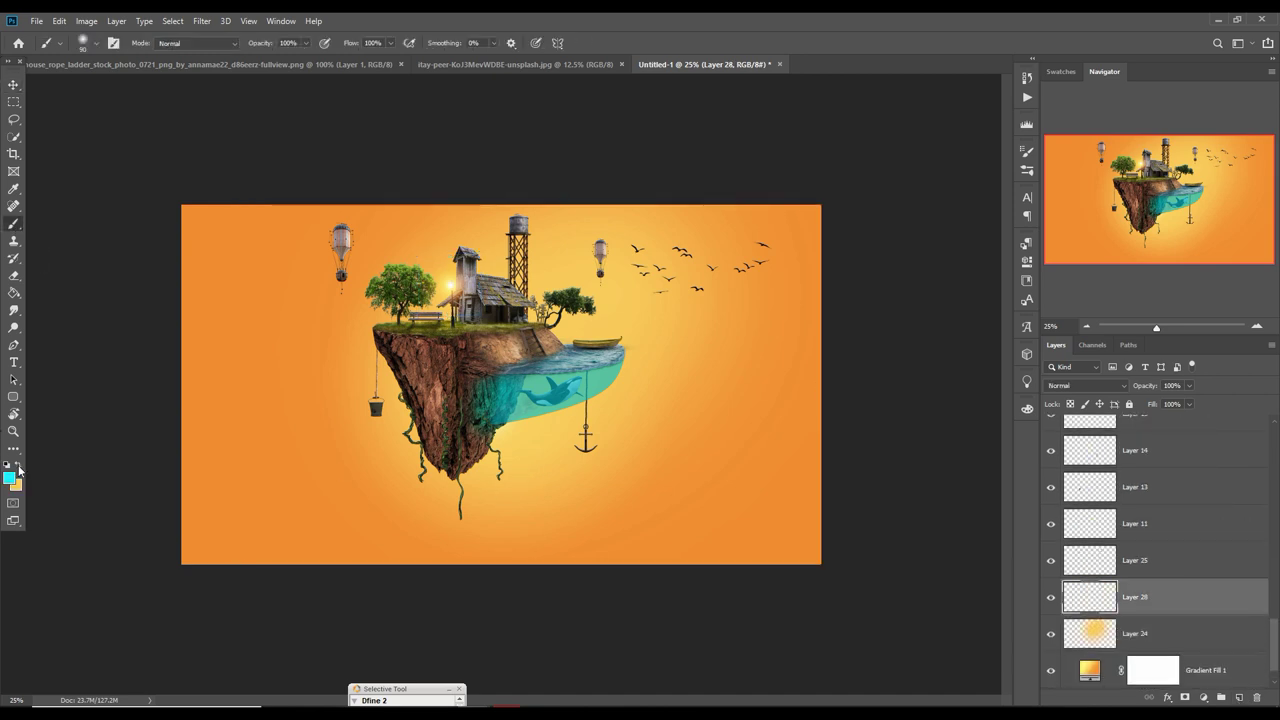
click(746, 526)
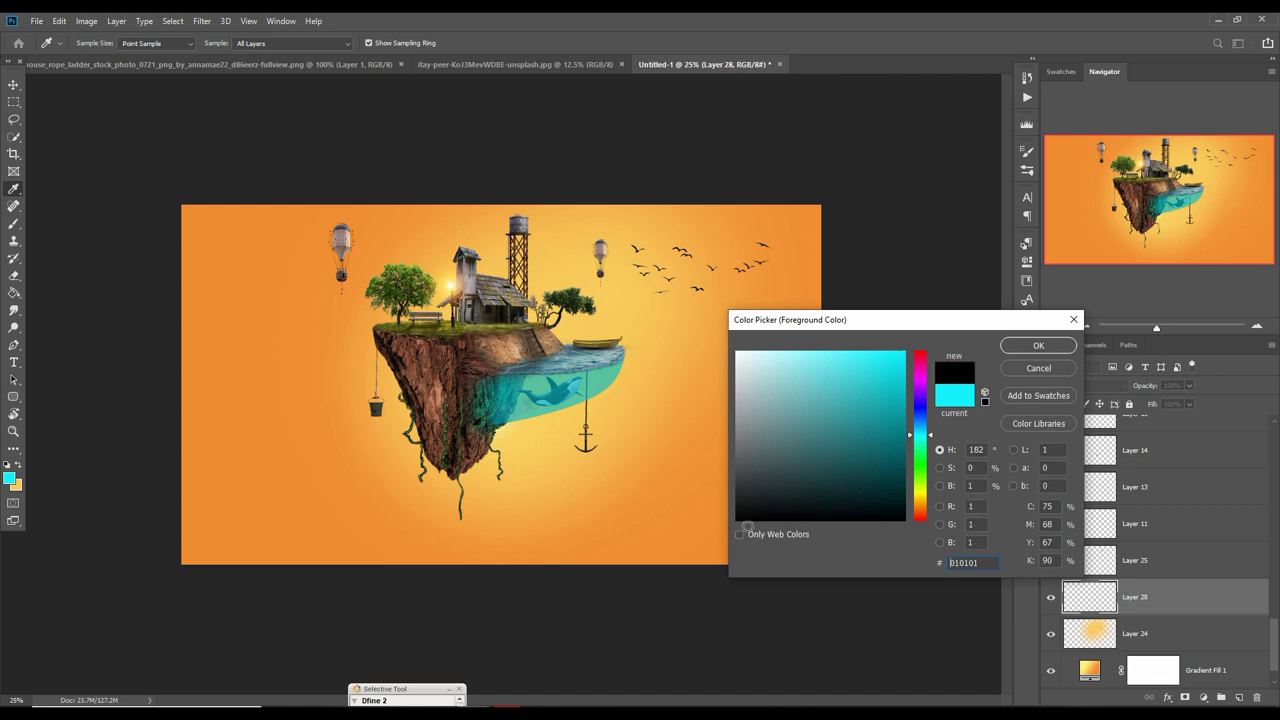
click(1038, 345)
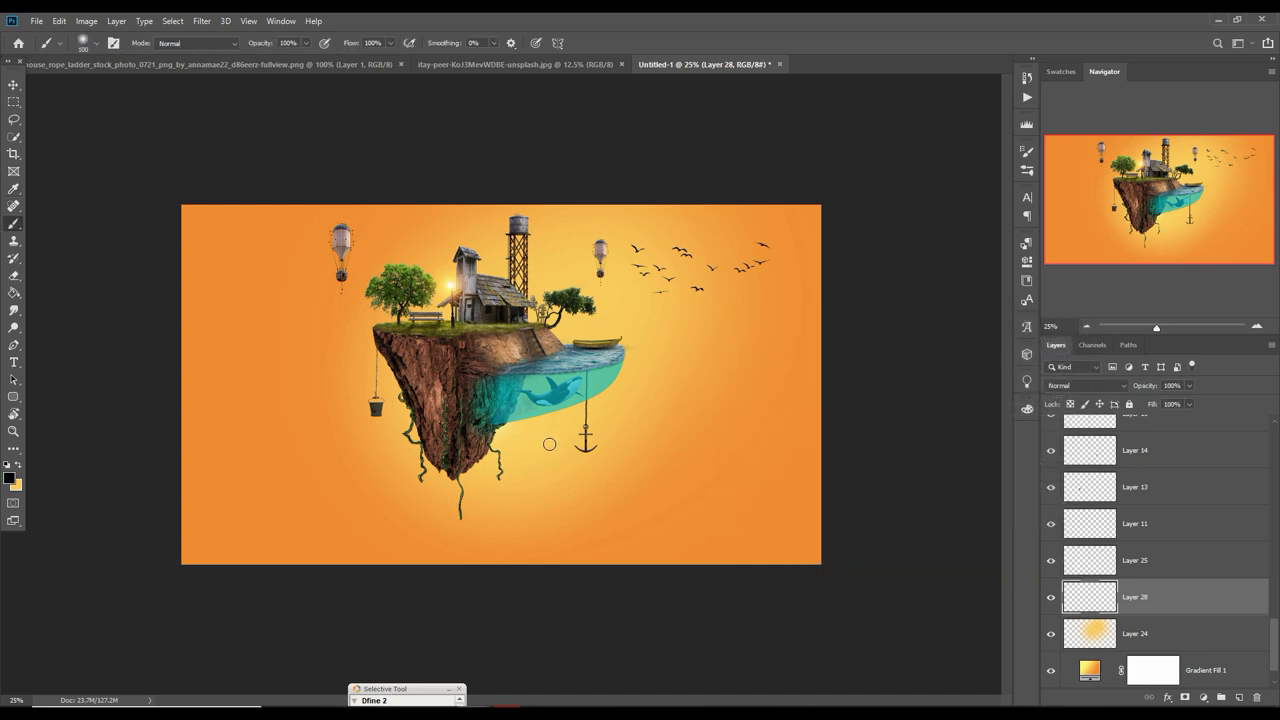
key(bracketright)
key(bracketright)
key(bracketright)
click(545, 410)
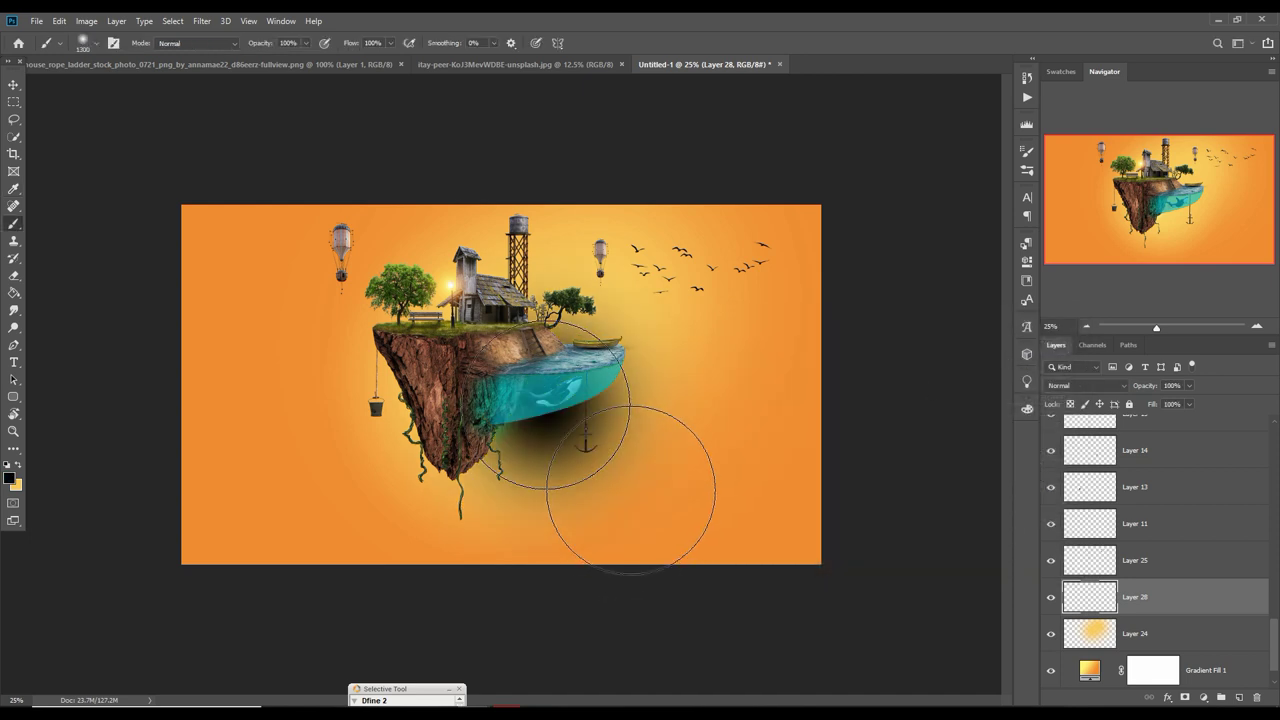
click(630, 490)
Stretch and flatten the black paint into a thin oval shadow near the canvas bottom.
key(v)
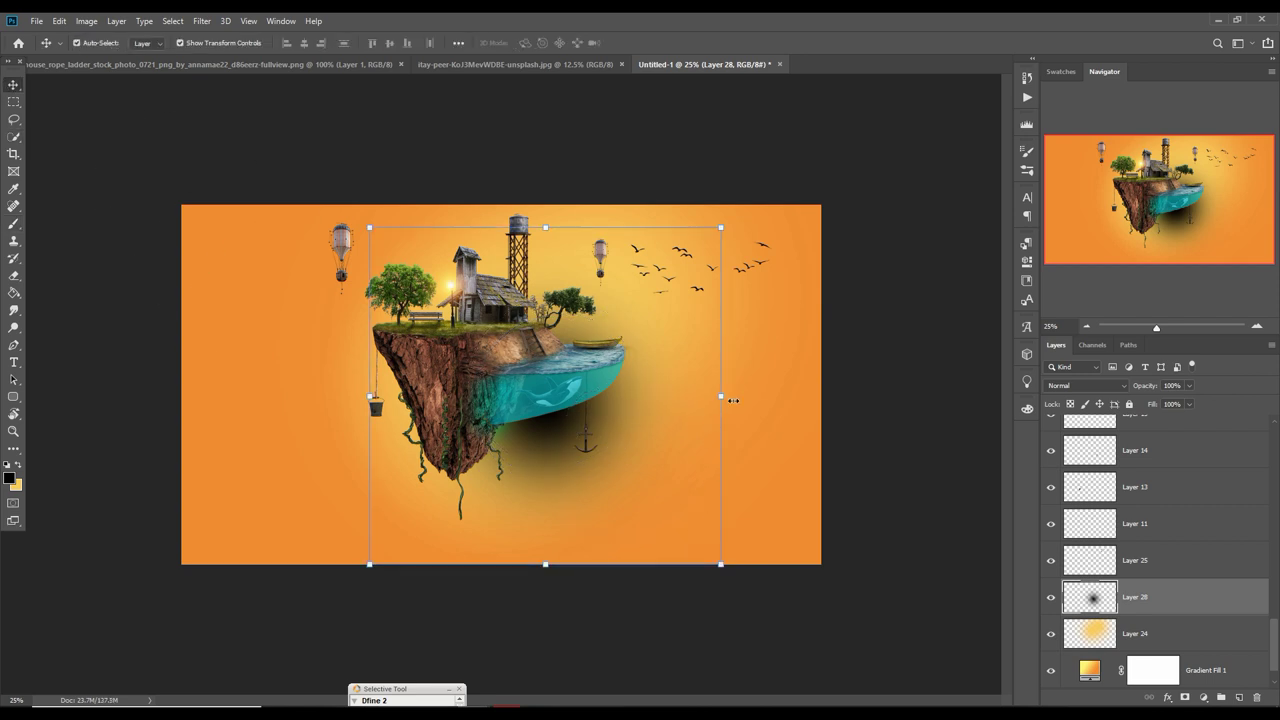
drag(733, 400, 950, 400)
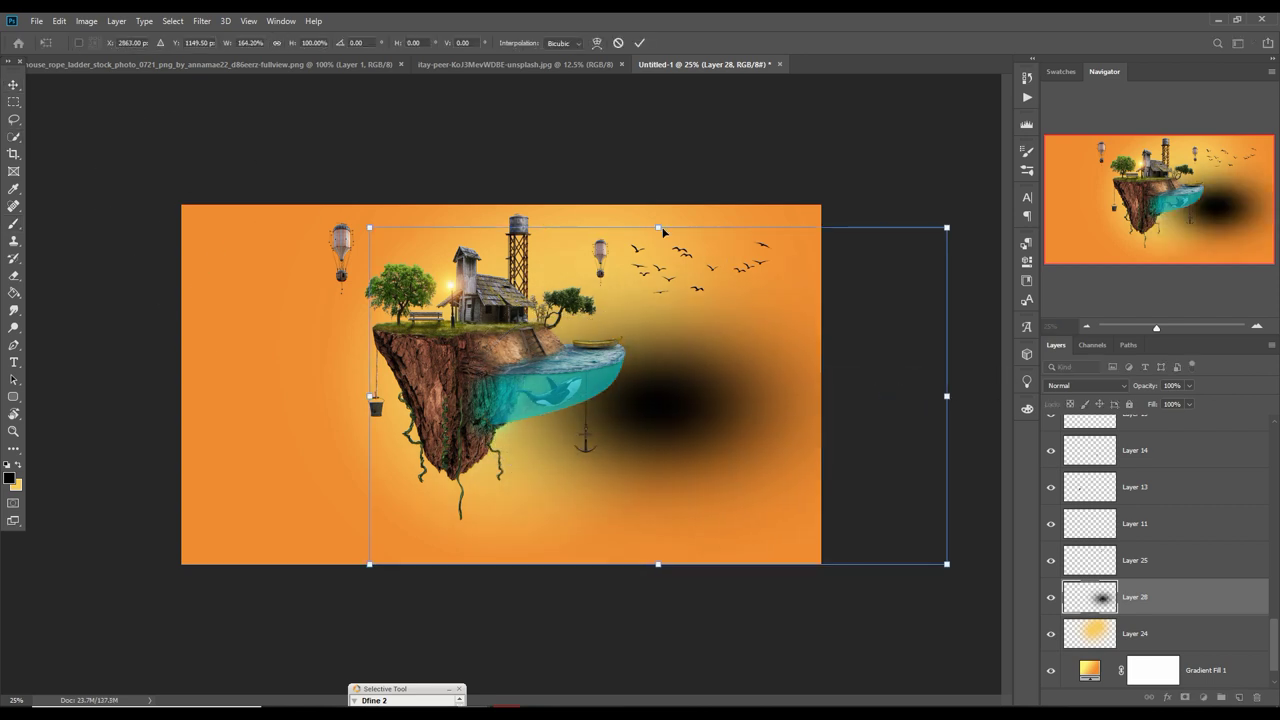
mouse_move(663, 229)
mouse_down()
mouse_move(675, 508)
mouse_move(447, 522)
mouse_move(498, 523)
mouse_up()
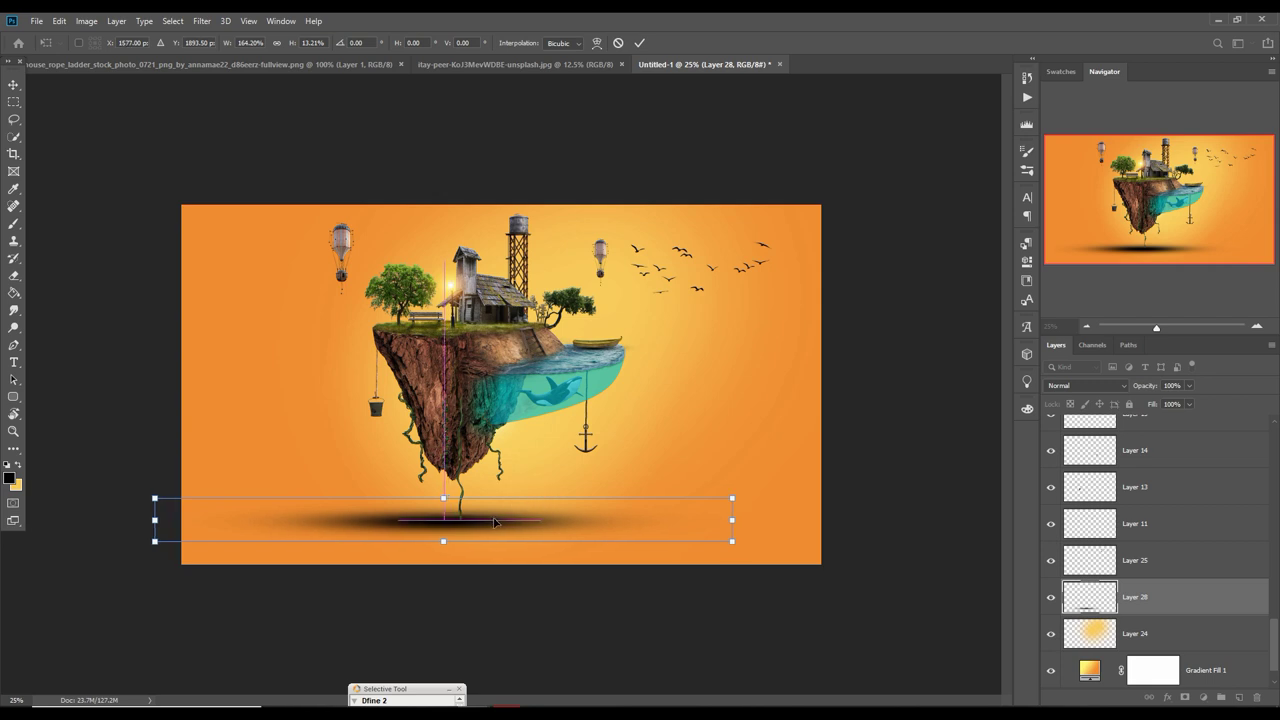
click(639, 43)
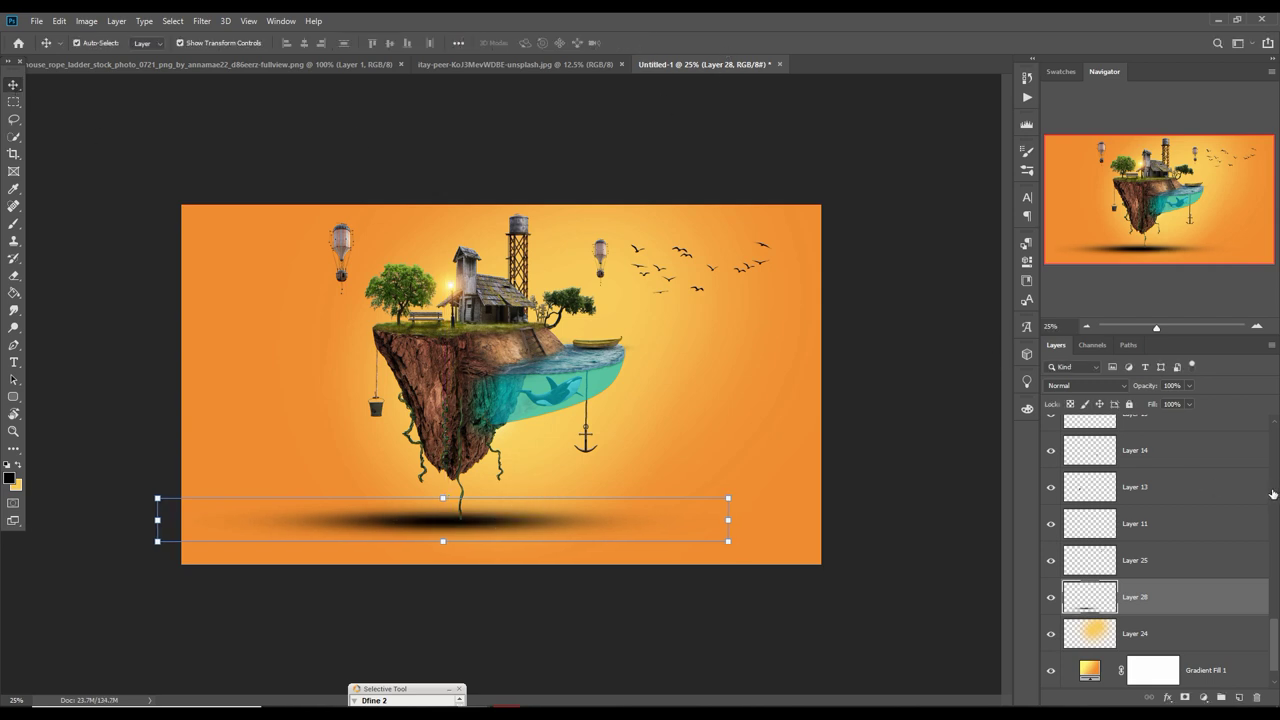
scroll(1270, 500, up, 2)
scroll(1260, 510, up, 2)
scroll(1250, 520, up, 2)
scroll(1240, 530, up, 2)
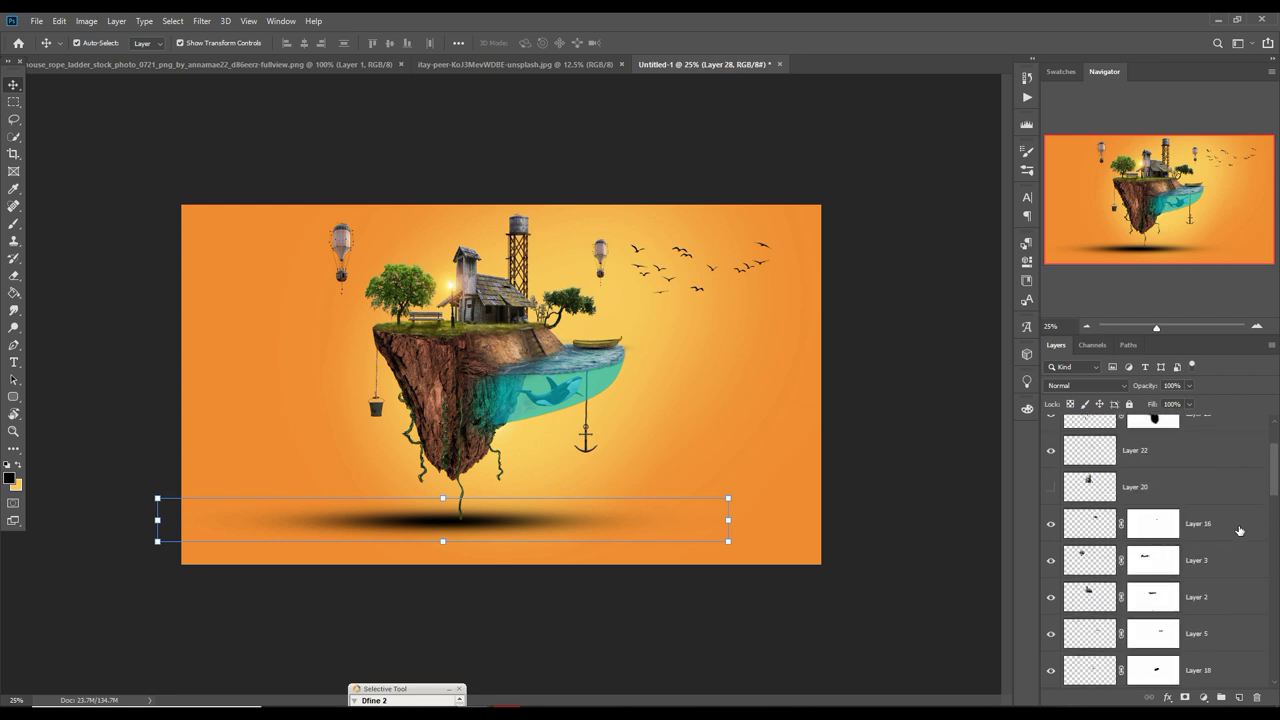
scroll(1239, 530, up, 3)
Stamp a merged copy of all visible layers above Layer 27 and convert it to a smart object.
click(1163, 434)
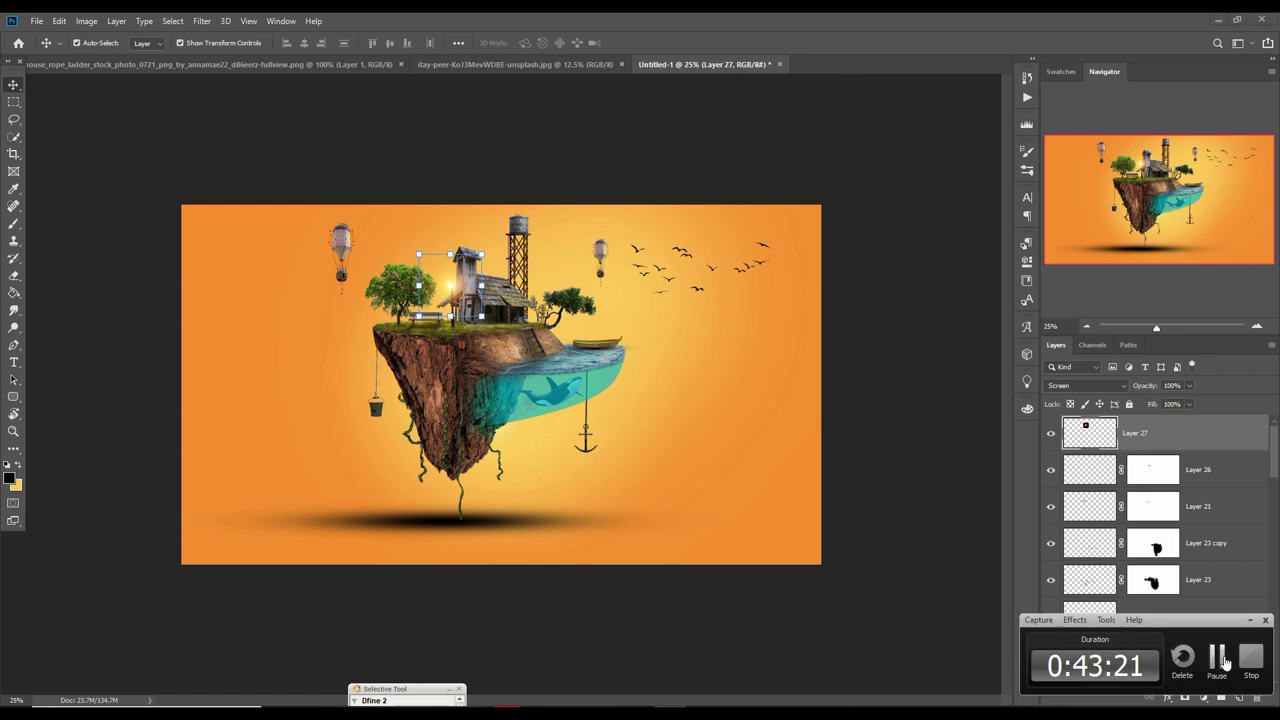
key(t)
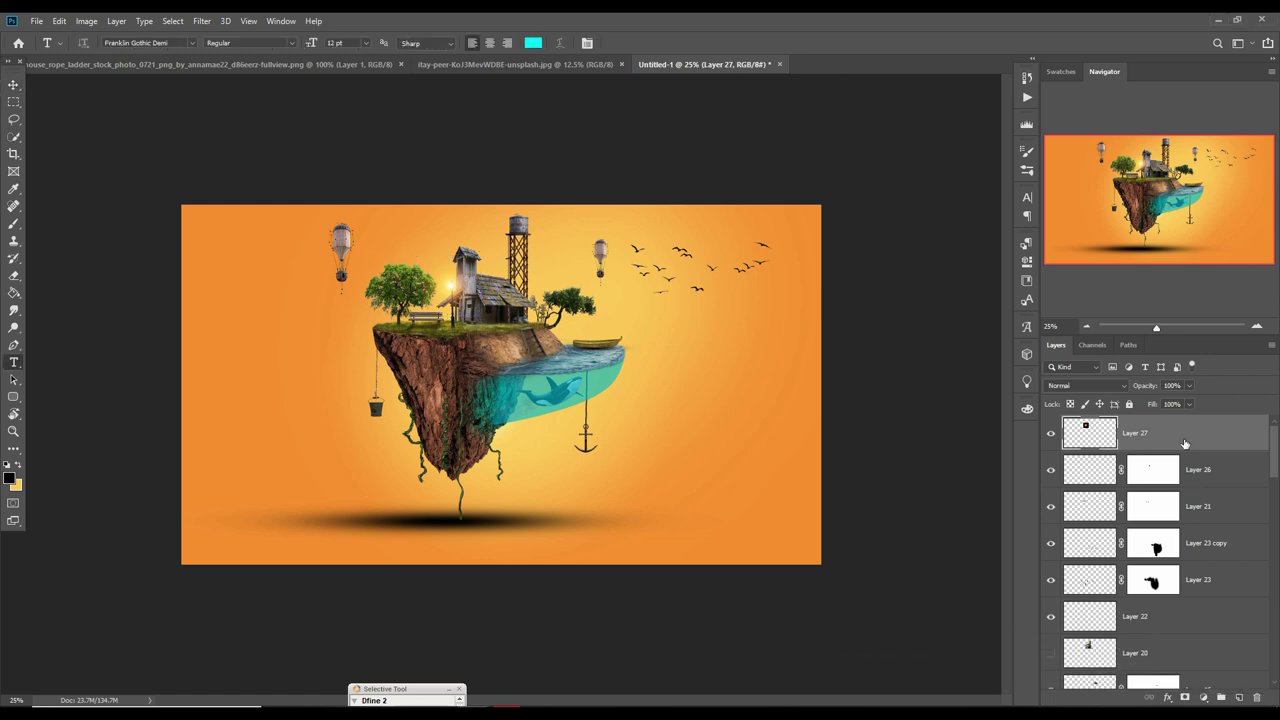
key(ctrl+shift+alt+e)
right_click(1184, 443)
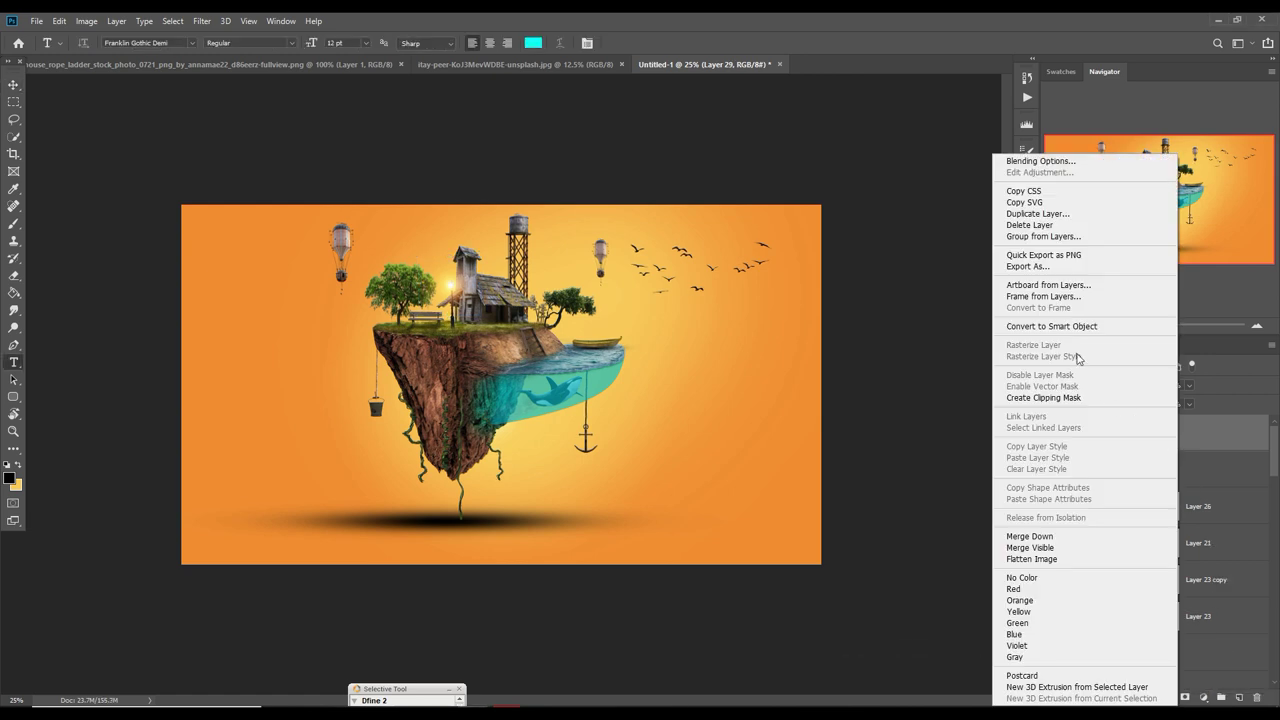
click(1062, 326)
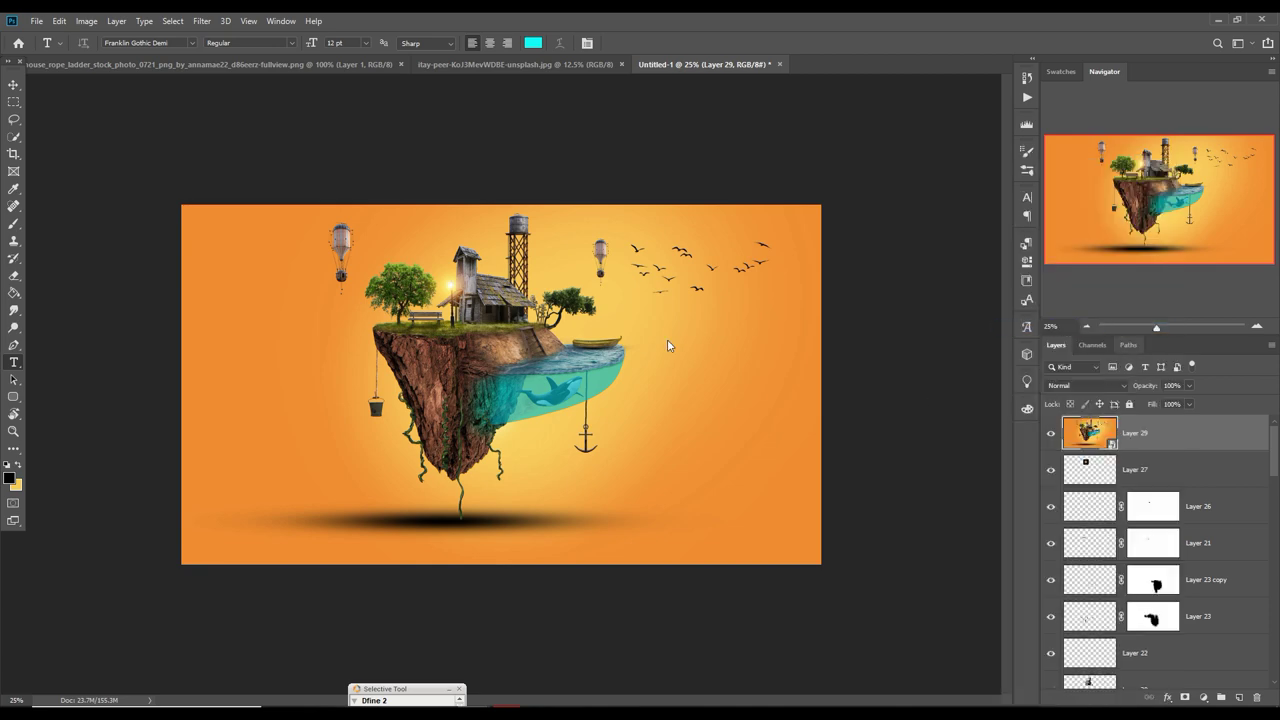
In the Camera Raw Filter, shift the hue of the blues and boost their saturation.
click(200, 21)
click(212, 101)
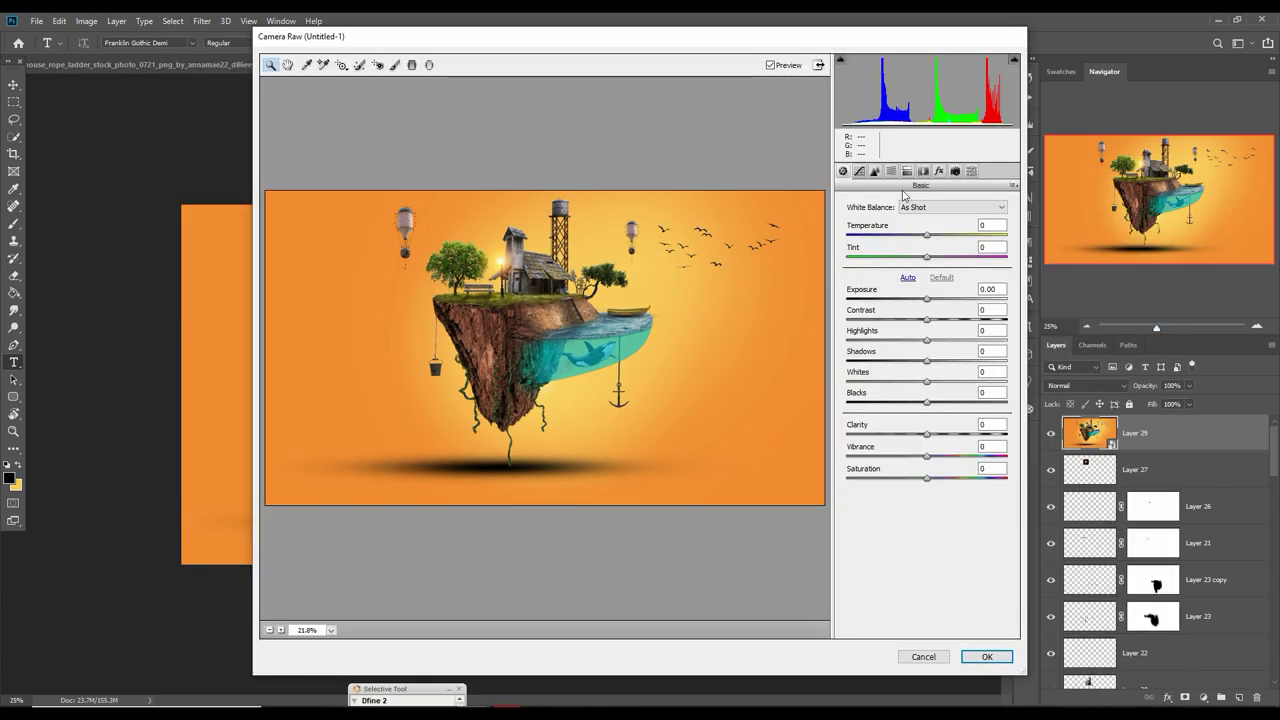
click(891, 171)
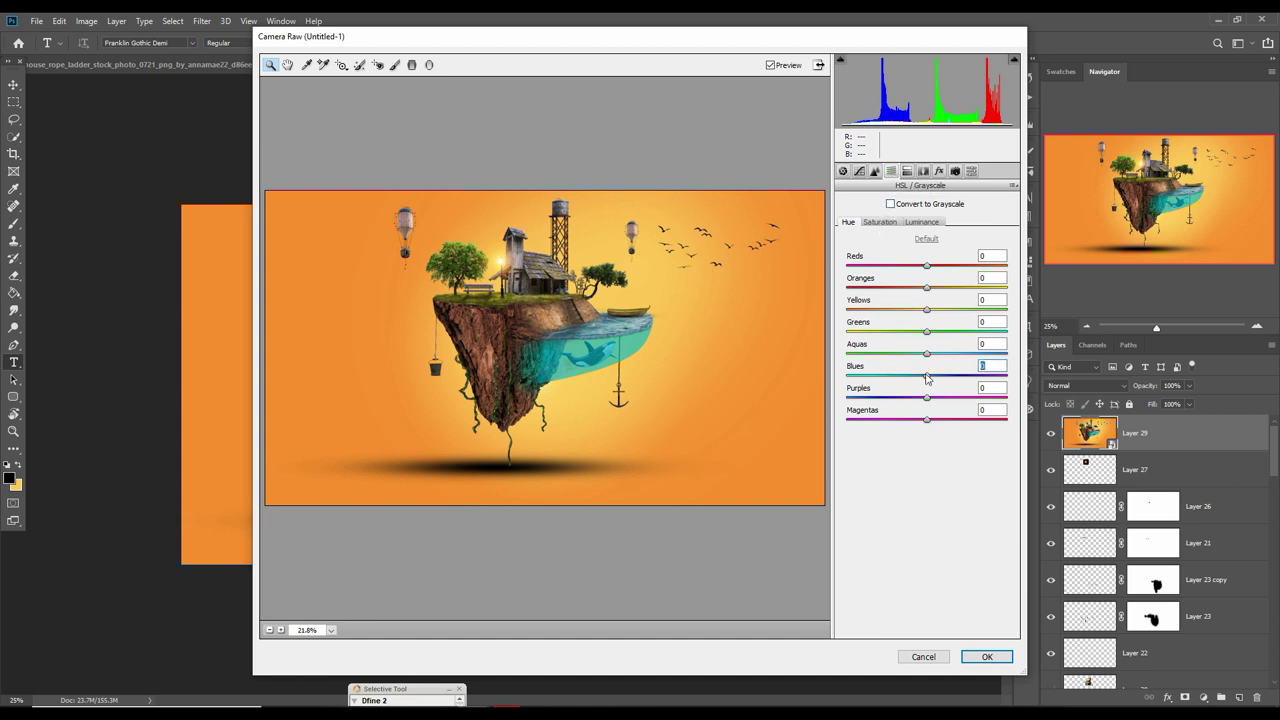
mouse_move(927, 377)
mouse_down()
mouse_move(898, 379)
mouse_move(964, 377)
mouse_move(865, 385)
mouse_up()
click(880, 222)
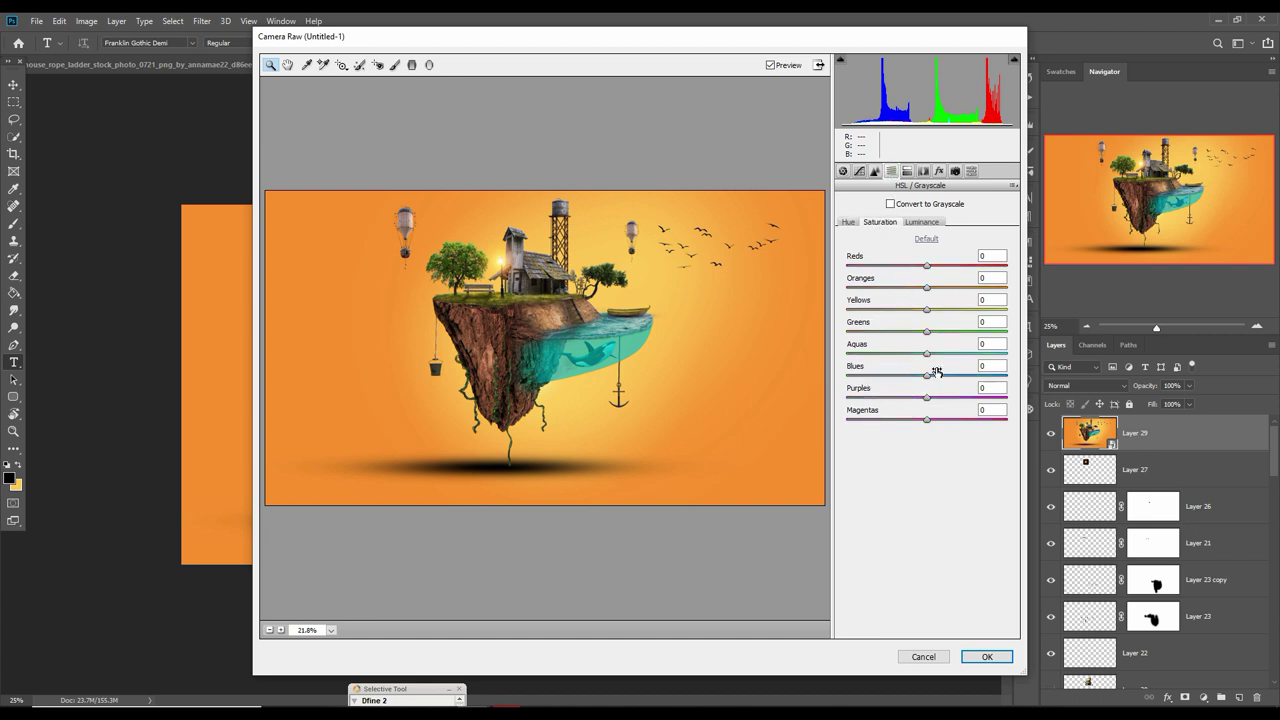
mouse_move(927, 378)
mouse_down()
mouse_move(968, 378)
mouse_move(944, 331)
mouse_up()
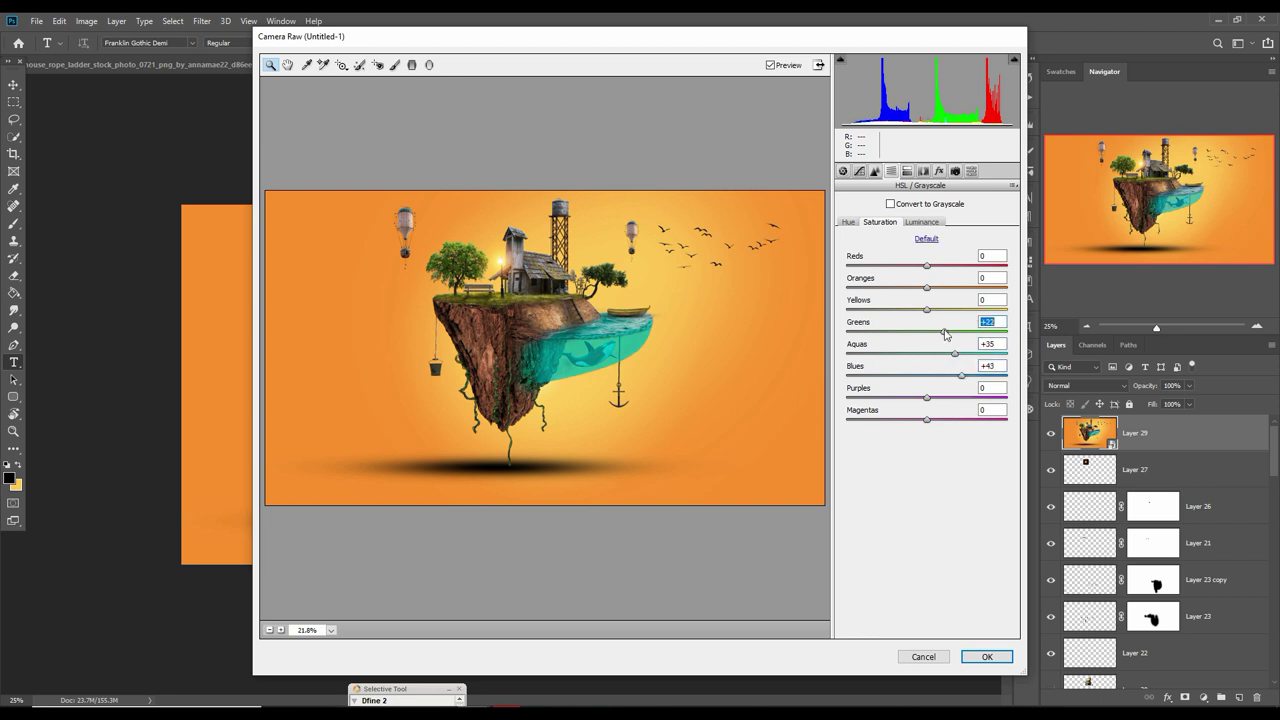
Add sharpening and slightly more contrast in Camera Raw, then stamp another merged copy on top.
click(843, 171)
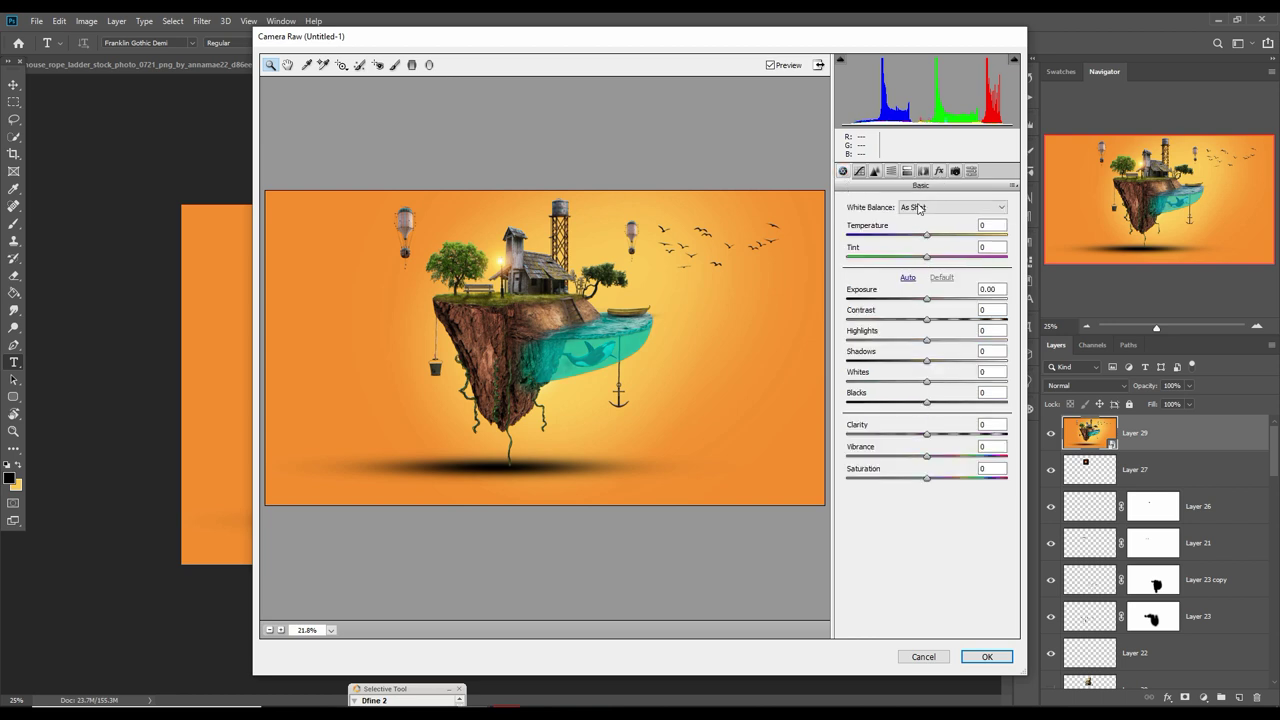
click(875, 171)
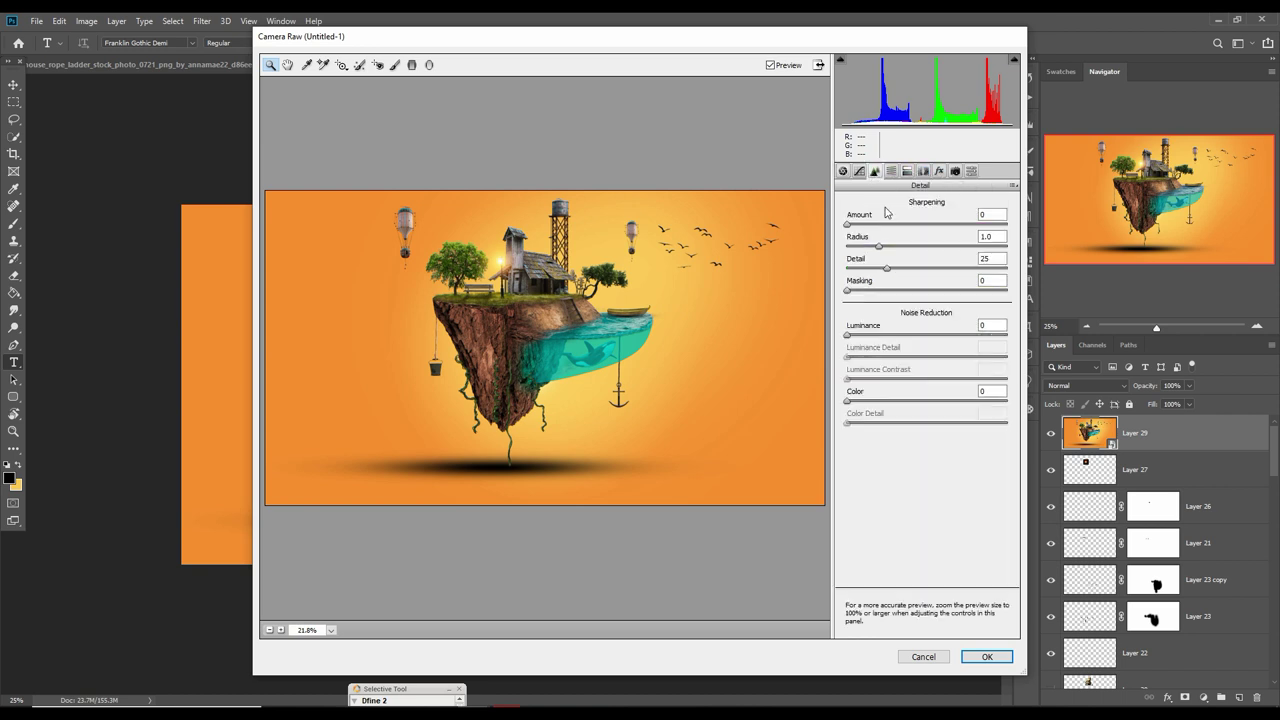
drag(847, 225, 933, 233)
click(843, 172)
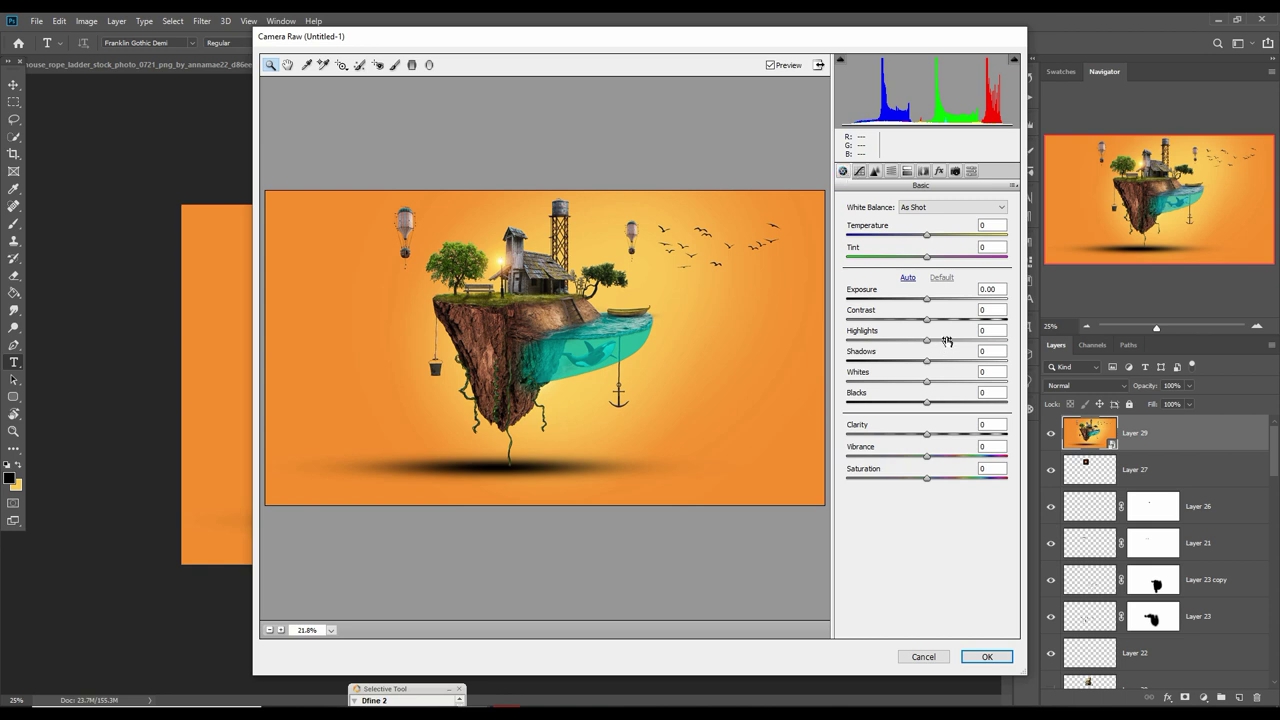
drag(930, 322, 924, 404)
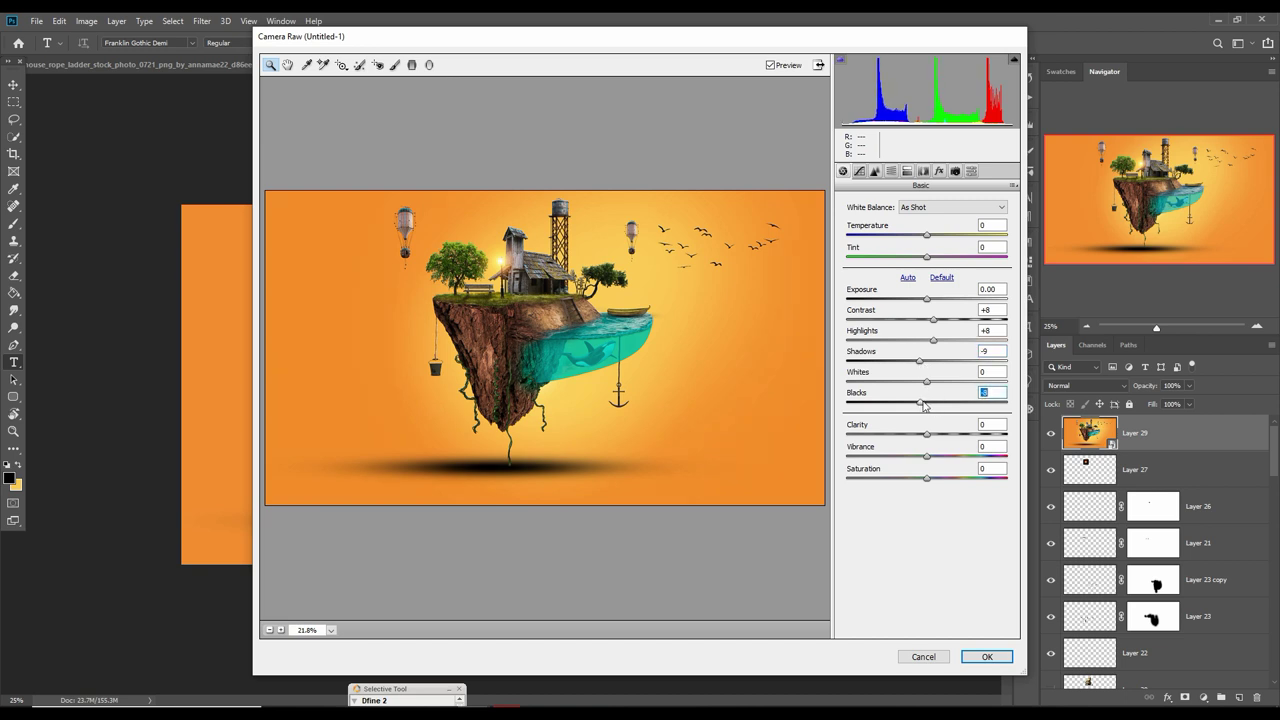
drag(926, 478, 936, 483)
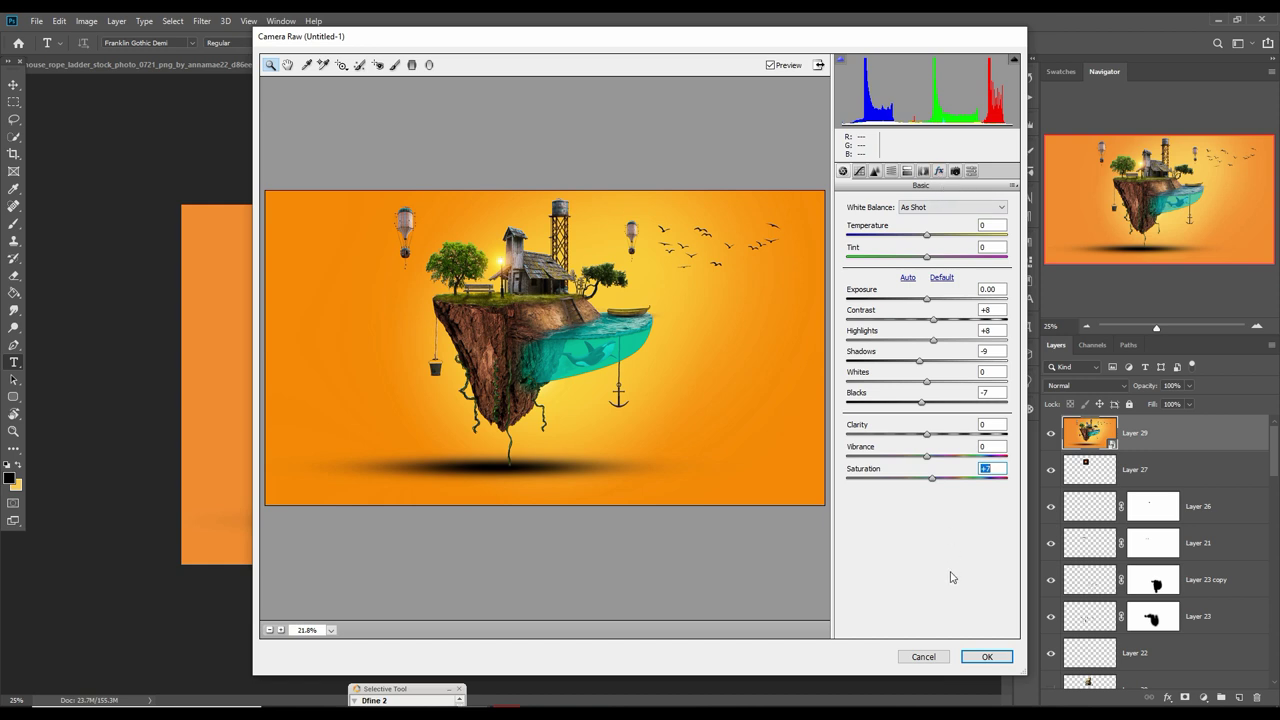
drag(932, 483, 926, 484)
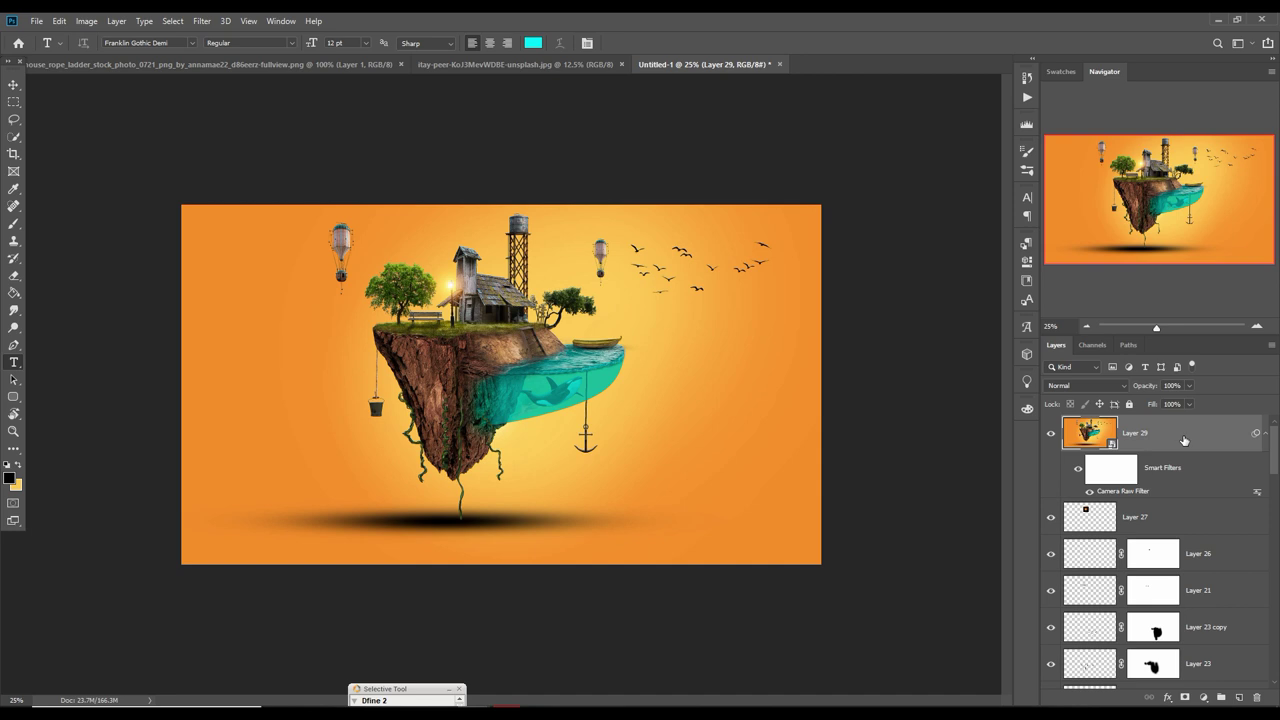
key(ctrl+shift+alt+e)
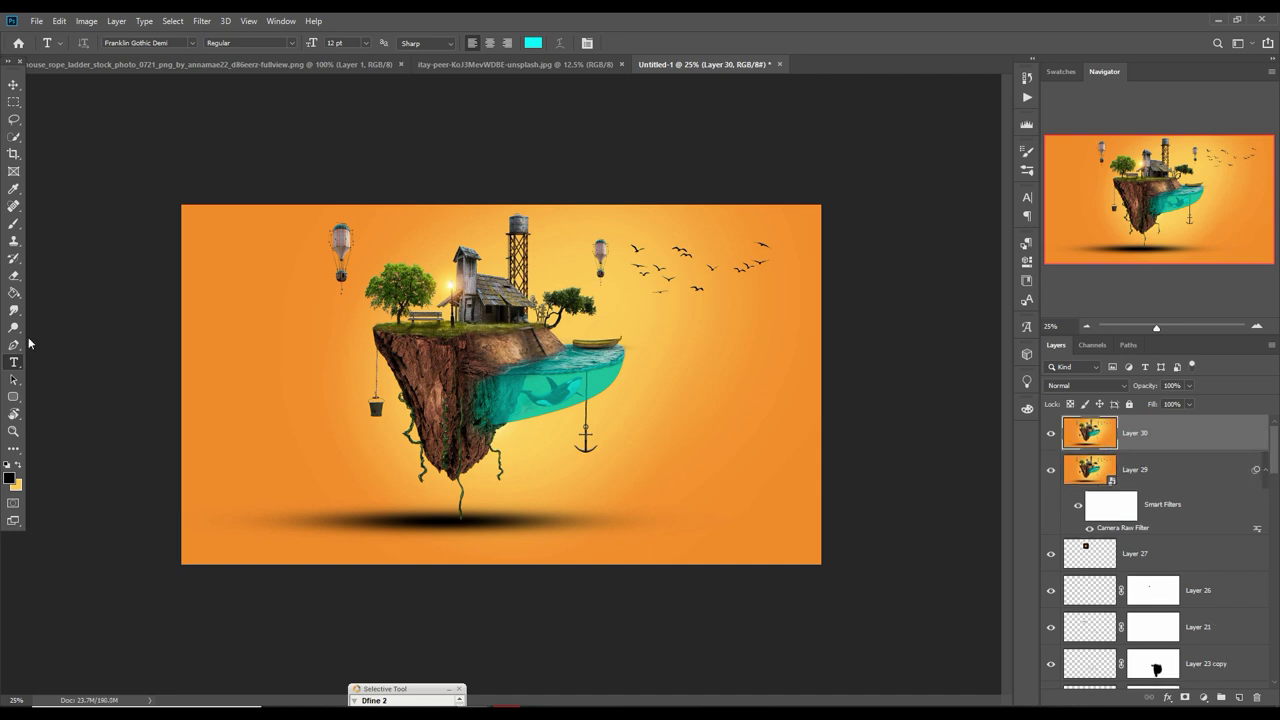